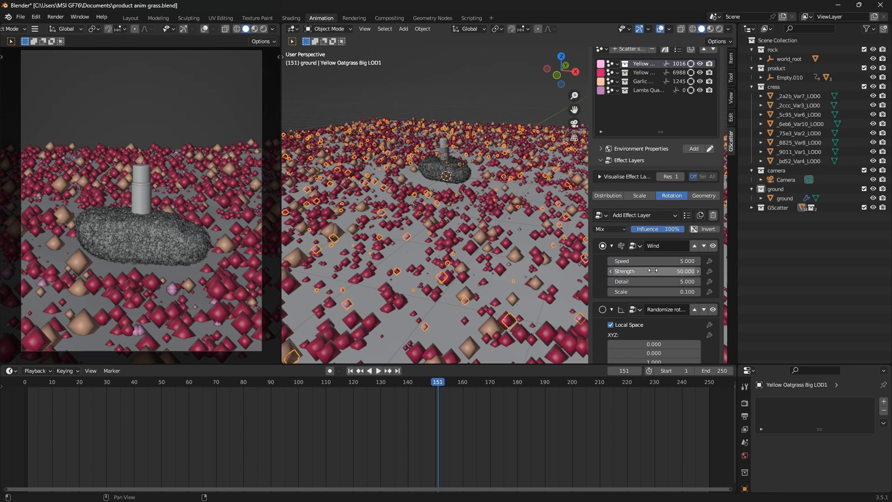
pyautogui.scroll(10, 650, 232)
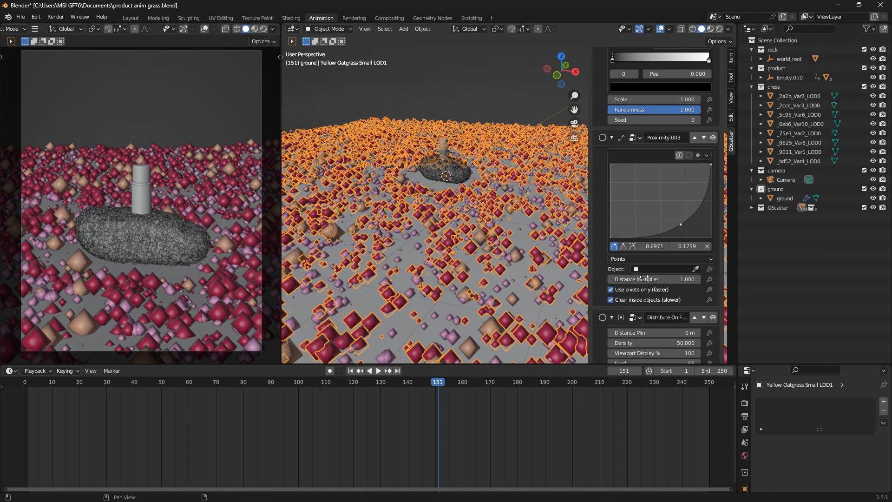
pyautogui.scroll(-5, 646, 207)
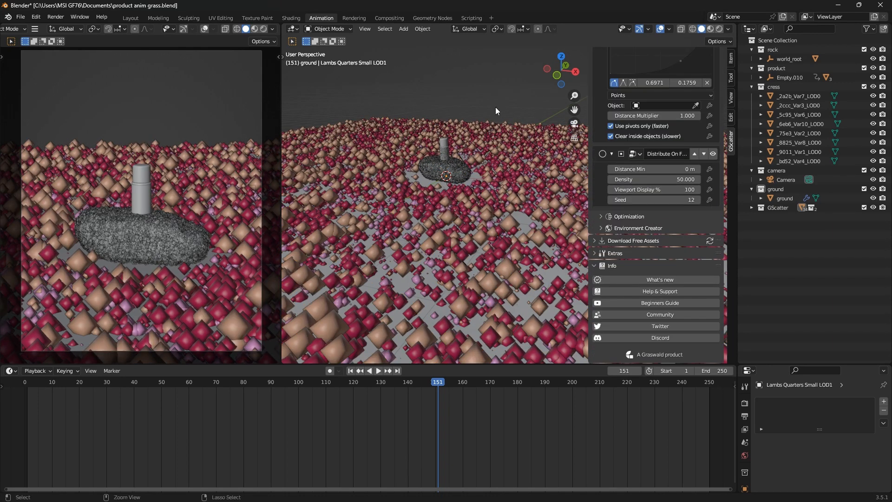
pyautogui.press('n')
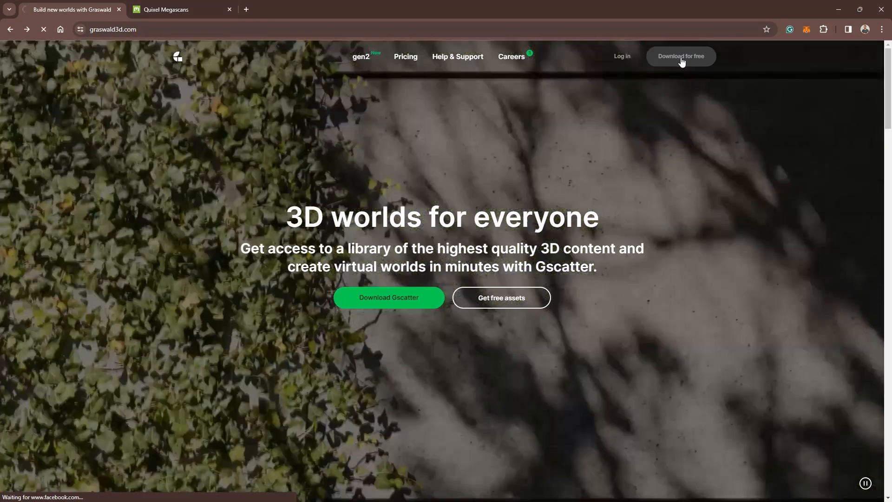
# In the browser, open the free Gscatter download from the Graswald website
pyautogui.click(681, 59)
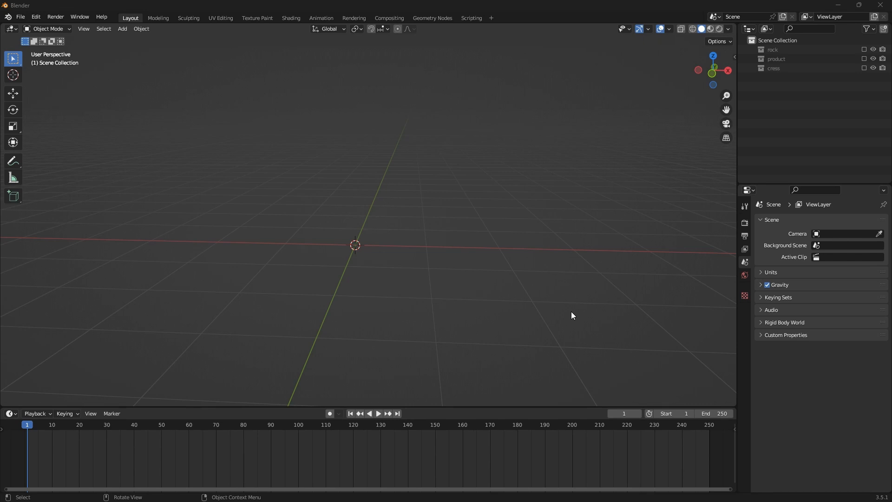
# Enable the rock and product collections in the view layer and check both models
pyautogui.click(863, 49)
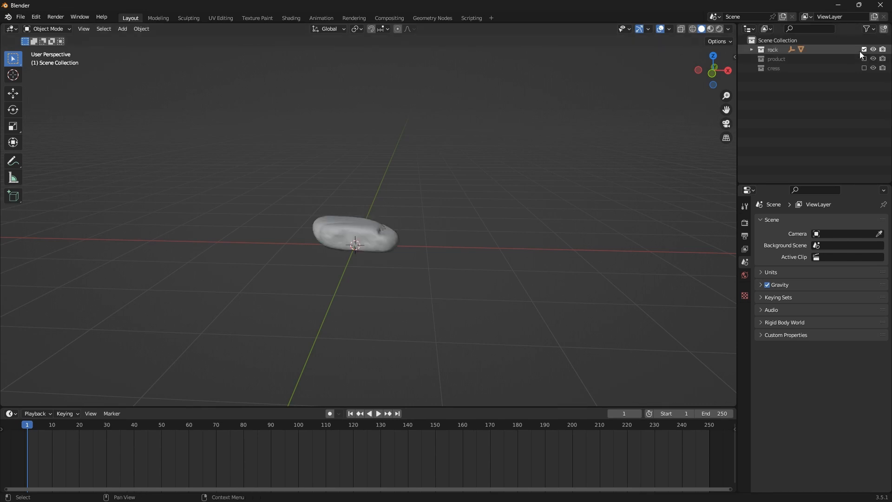
pyautogui.scroll(6, 339, 236)
pyautogui.moveTo(376, 241); pyautogui.dragTo(544, 282, button='middle')
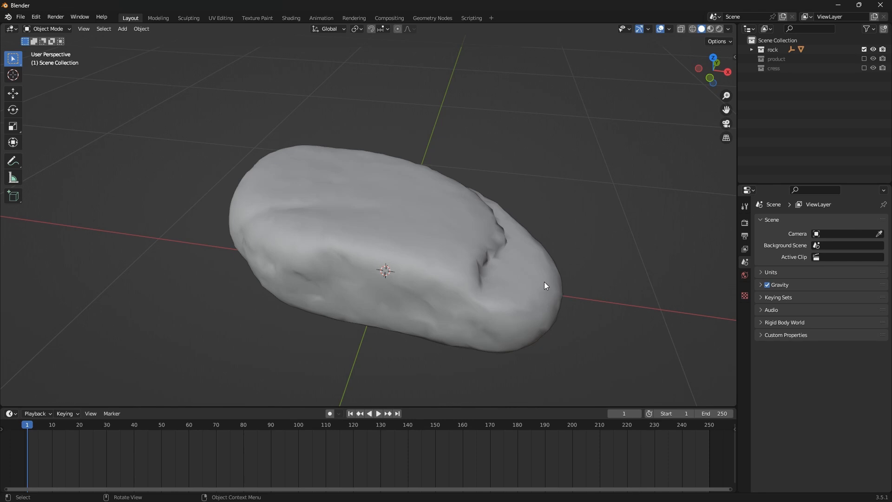
pyautogui.click(863, 58)
pyautogui.scroll(-4, 395, 217)
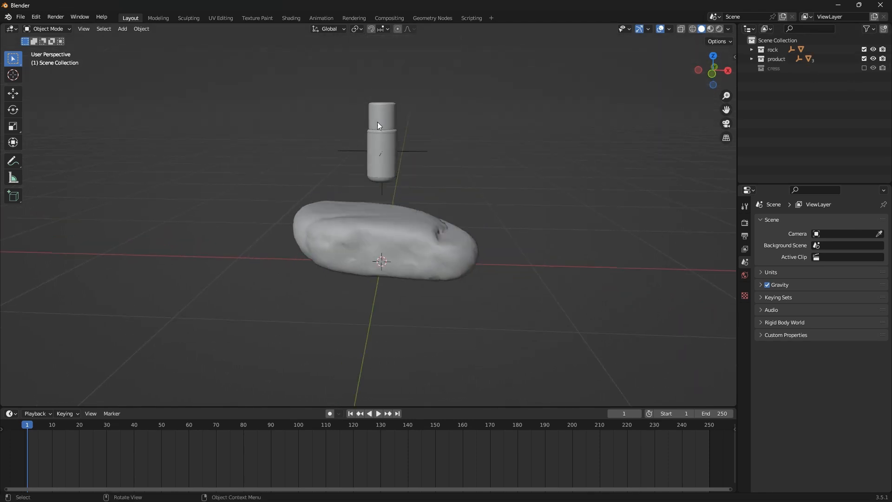
pyautogui.scroll(7, 377, 121)
pyautogui.scroll(-3, 380, 123)
pyautogui.moveTo(389, 154); pyautogui.dragTo(371, 209, button='middle')
# Enable the cress collection and look over its plant variants beside the rock
pyautogui.click(864, 68)
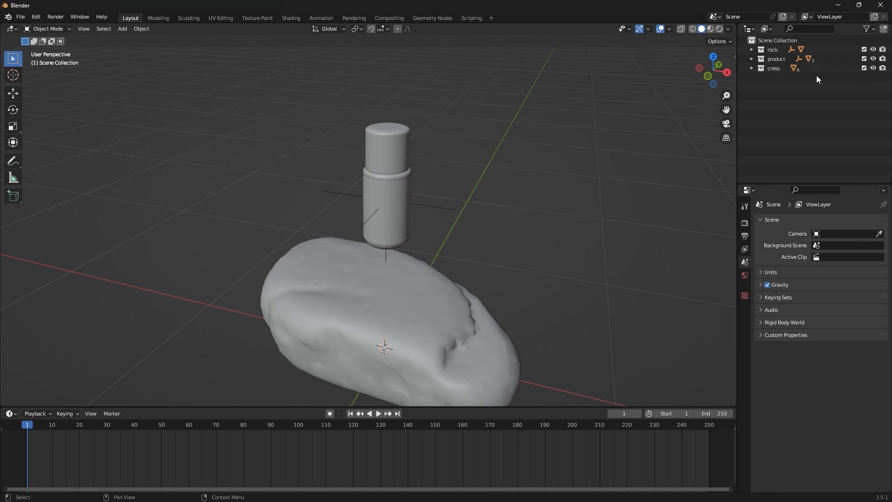
pyautogui.click(751, 69)
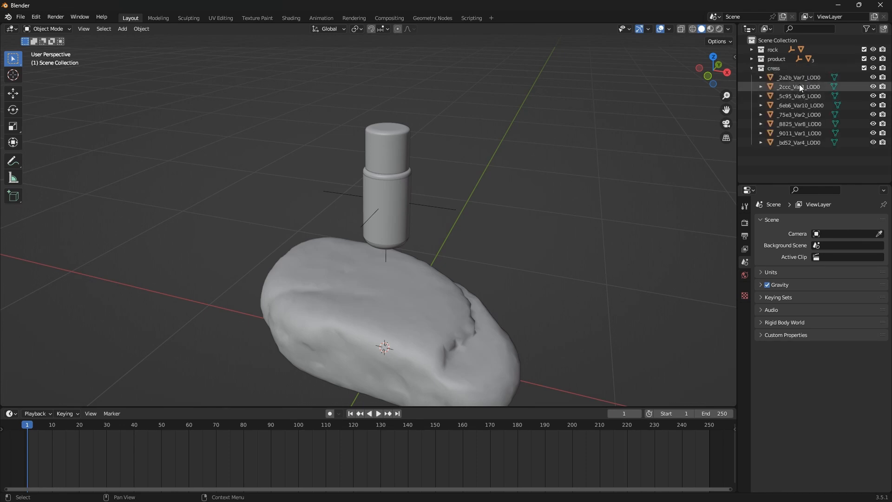
pyautogui.scroll(-5, 417, 220)
pyautogui.moveTo(416, 220); pyautogui.dragTo(467, 313, button='middle')
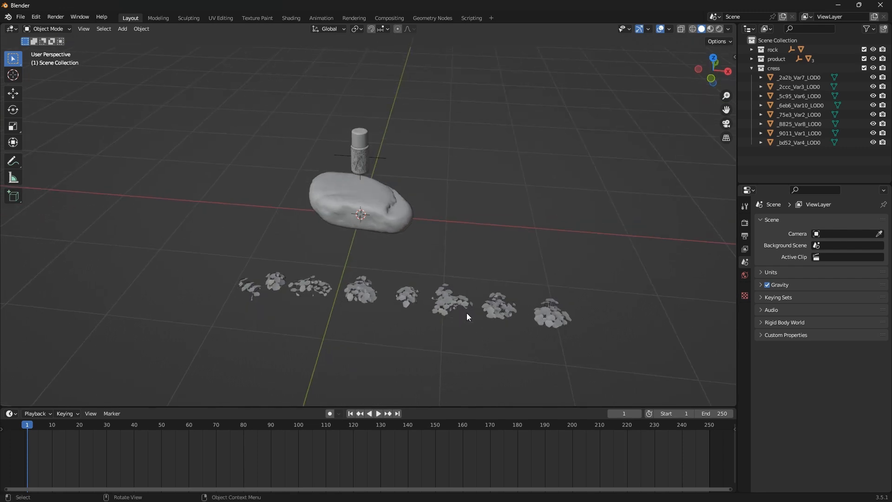
pyautogui.click(751, 69)
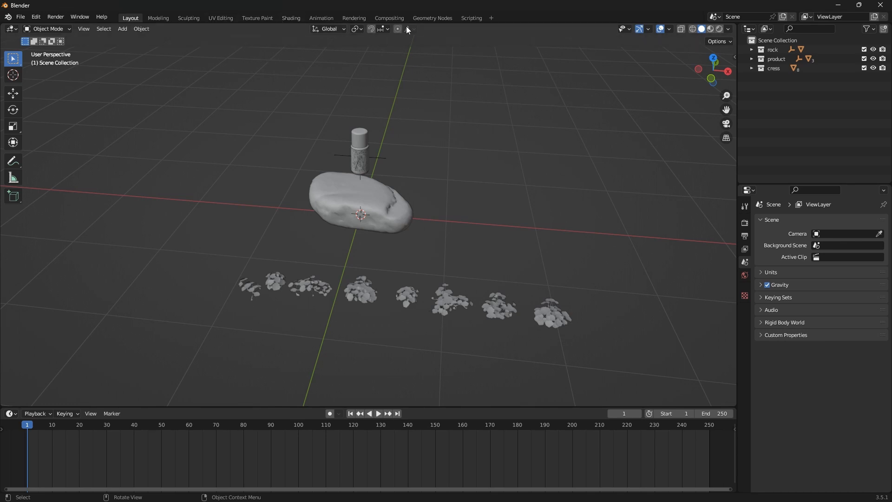
# Switch to the Animation workspace and join the timeline area over the dope sheet
pyautogui.click(321, 18)
pyautogui.rightClick(507, 481)
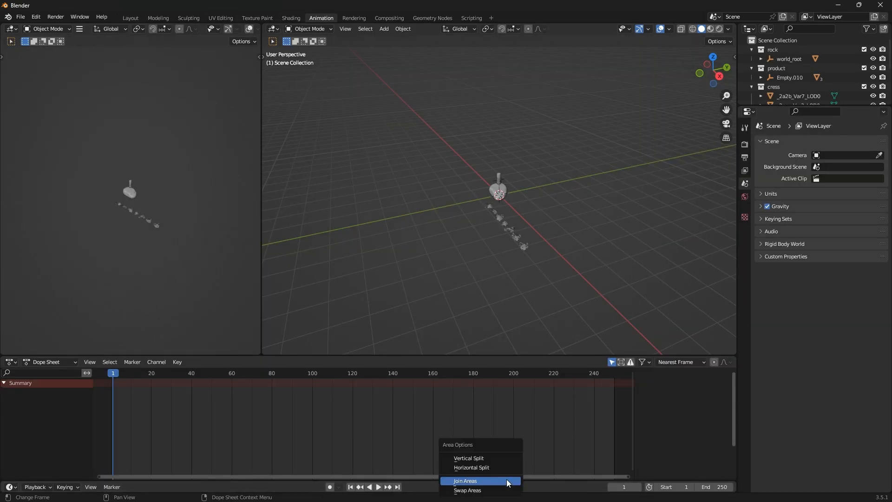
pyautogui.click(465, 481)
pyautogui.click(506, 403)
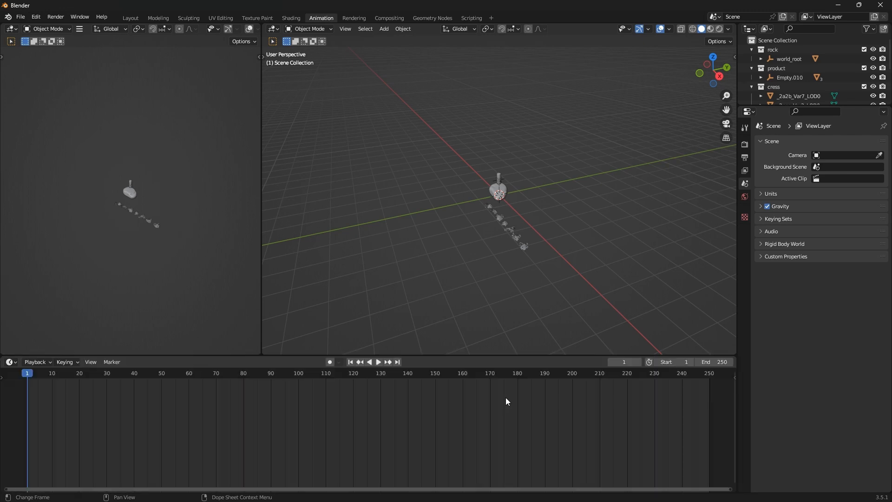
# Resize the areas for a shorter timeline, a wider secondary viewport and a taller outliner
pyautogui.moveTo(480, 356); pyautogui.dragTo(488, 417)
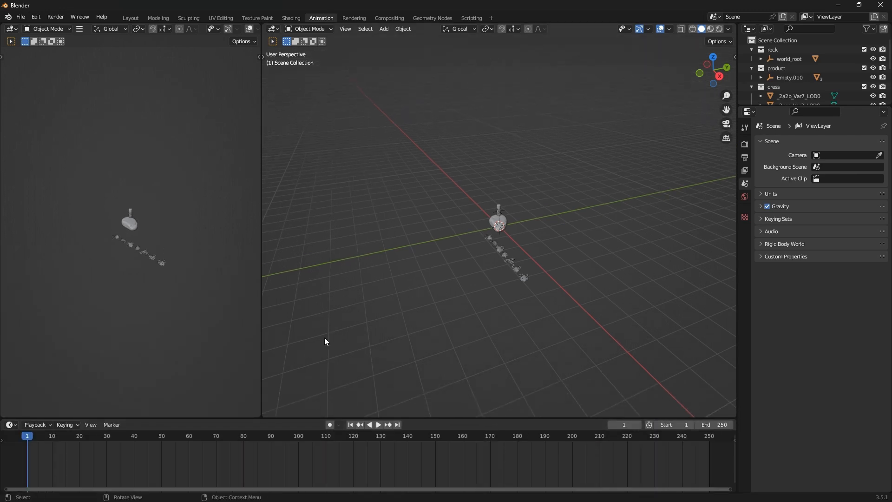
pyautogui.moveTo(261, 350); pyautogui.dragTo(281, 350)
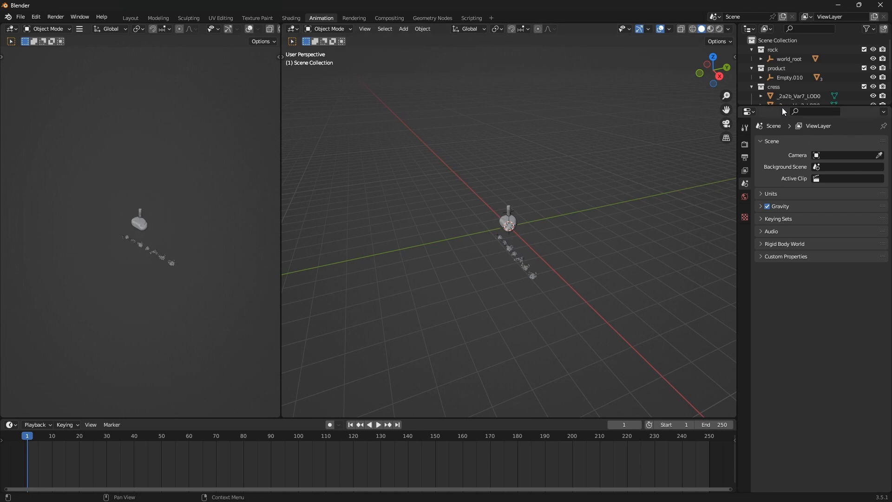
pyautogui.moveTo(782, 107); pyautogui.dragTo(782, 215)
# Create a new collection under the Scene Collection and name it camera
pyautogui.click(767, 41)
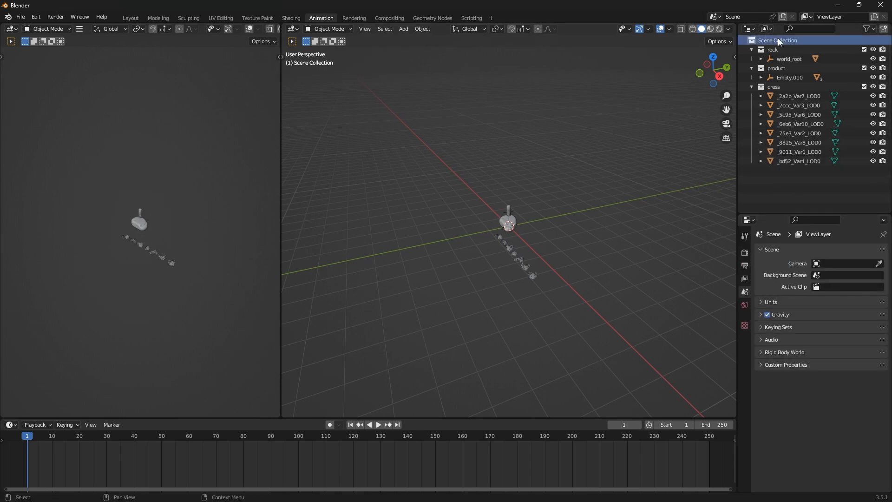
pyautogui.click(883, 29)
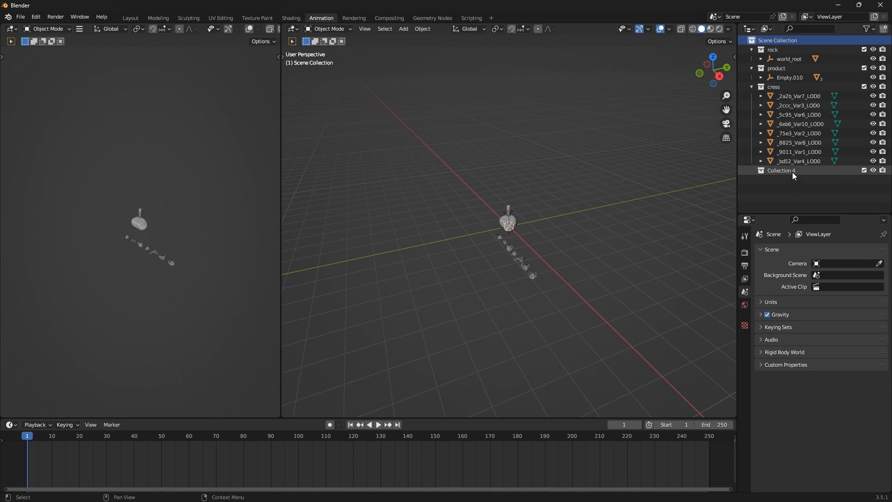
pyautogui.doubleClick(792, 171)
pyautogui.write('cara')
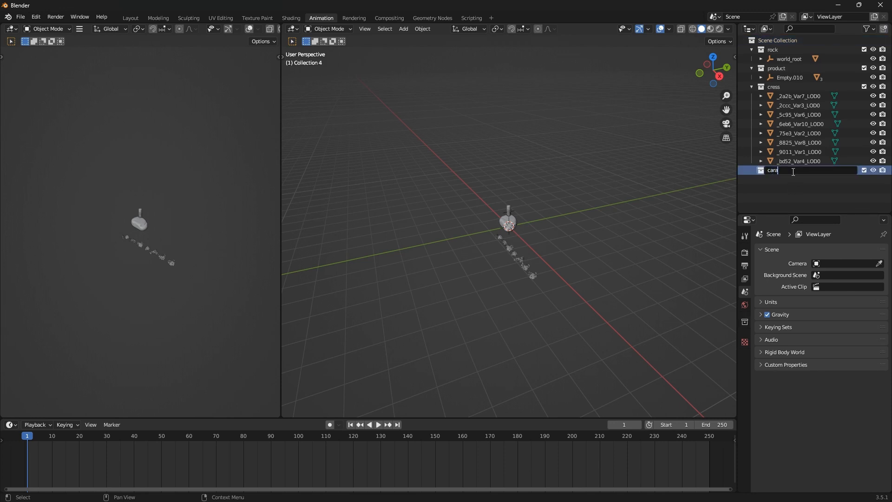
pyautogui.press('BackSpace')
pyautogui.press('BackSpace')
pyautogui.press('BackSpace')
pyautogui.press('BackSpace')
pyautogui.write('camera')
pyautogui.press('Return')
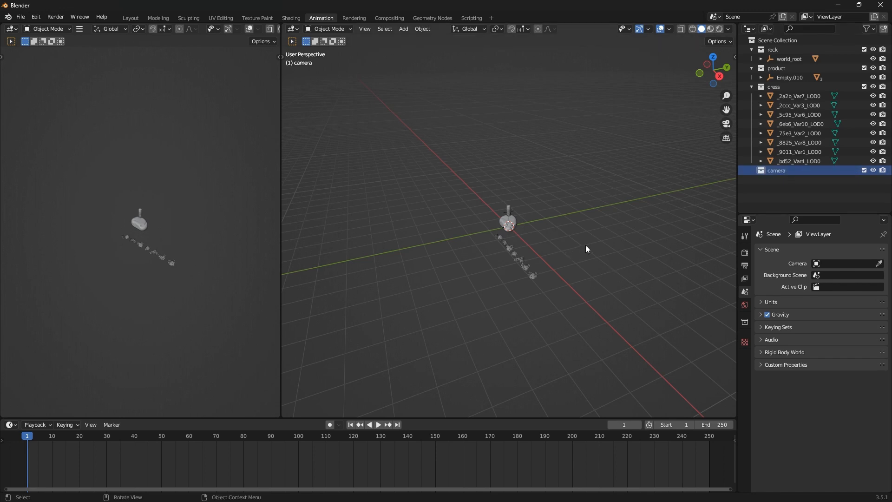
# Add a camera to the camera collection and move it along Y to about -7.77 m
pyautogui.hotkey('shift', 'a')
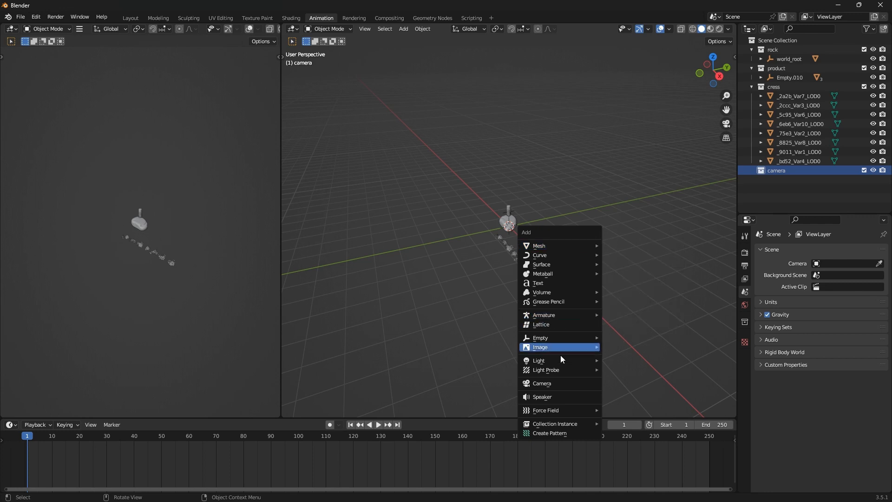
pyautogui.click(559, 382)
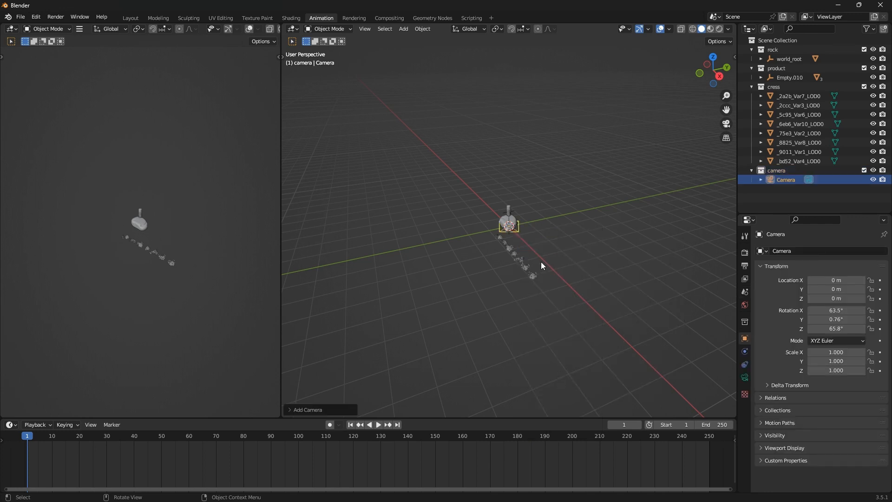
pyautogui.press('g')
pyautogui.press('y')
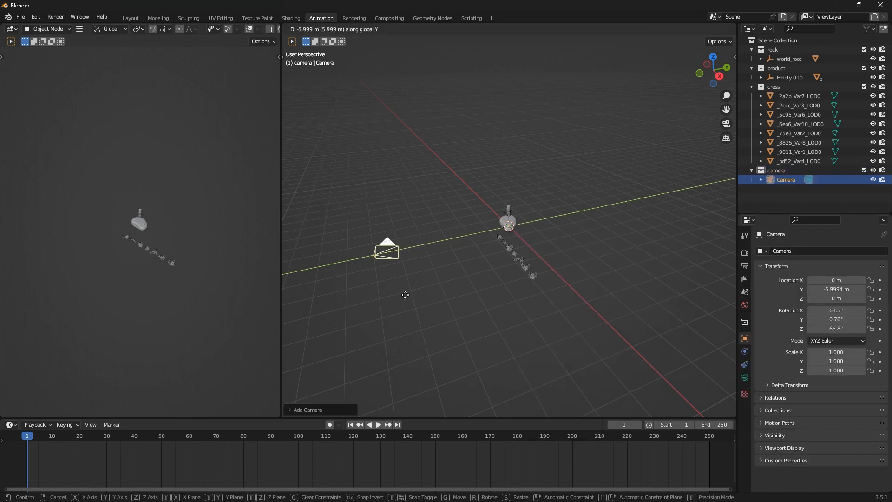
pyautogui.click(355, 297)
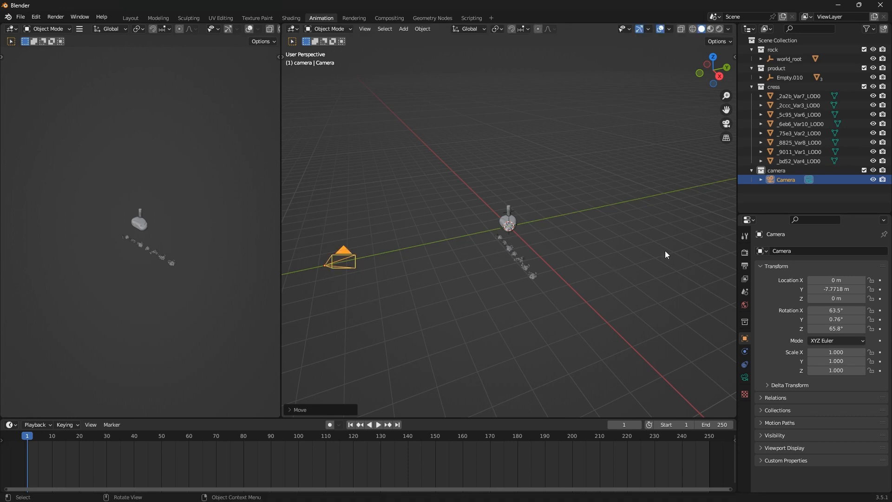
# Clear the camera's rotation and rotate it 90° around the X axis
pyautogui.press('n')
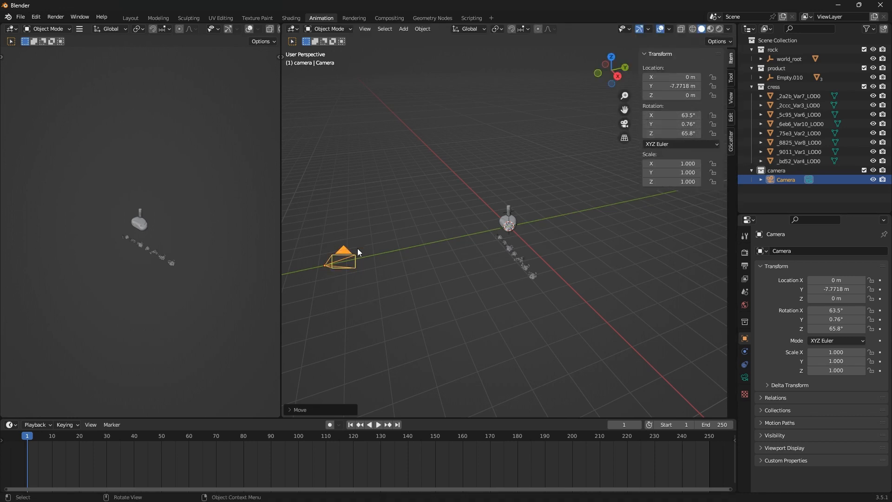
pyautogui.moveTo(358, 249); pyautogui.dragTo(395, 219, button='middle')
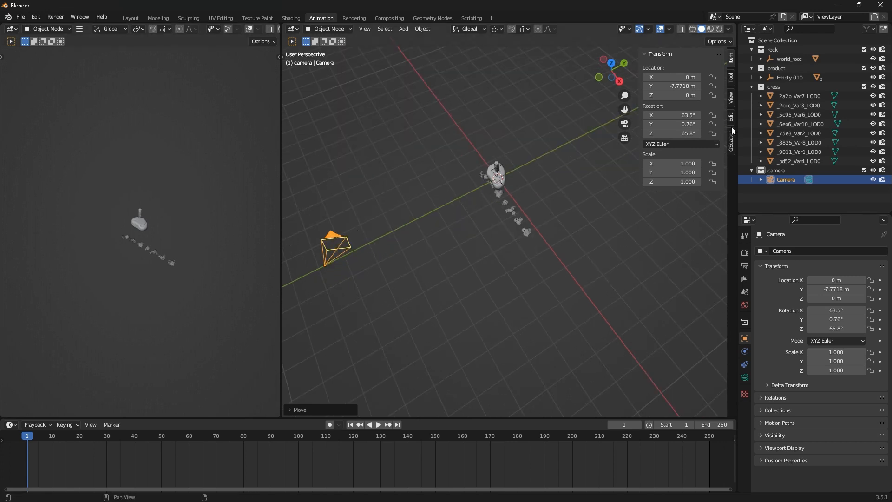
pyautogui.hotkey('alt', 'r')
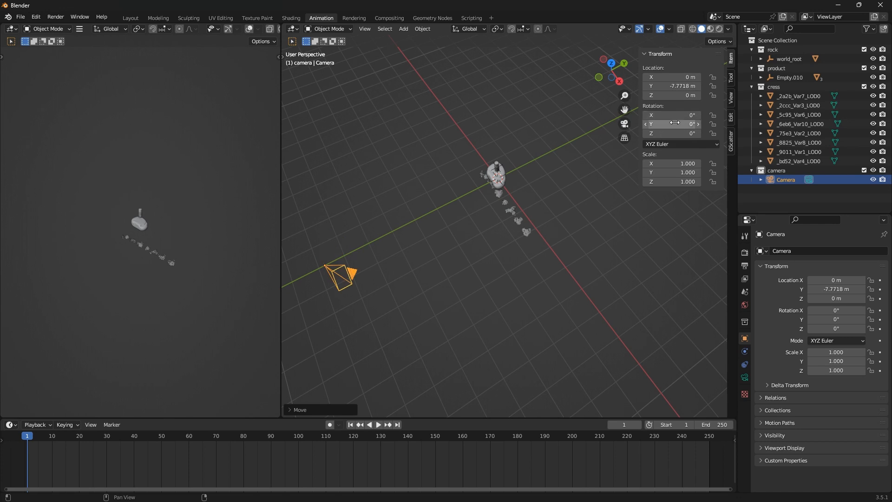
pyautogui.press('r')
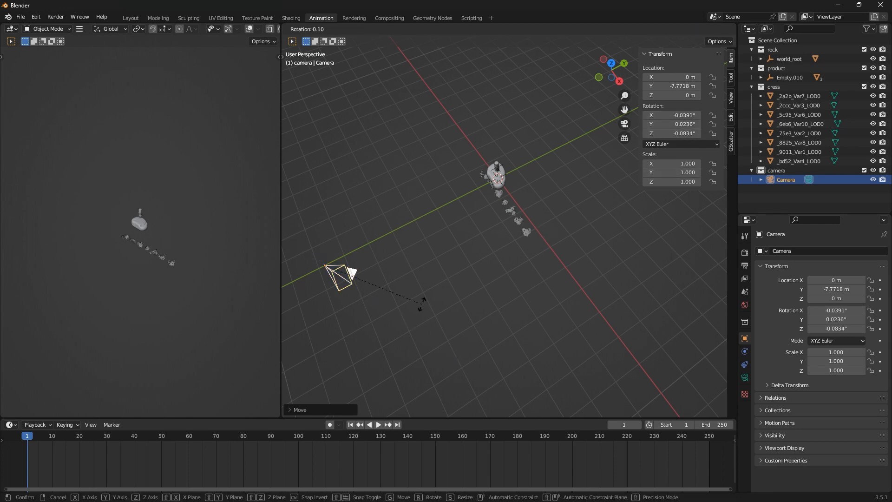
pyautogui.write('x')
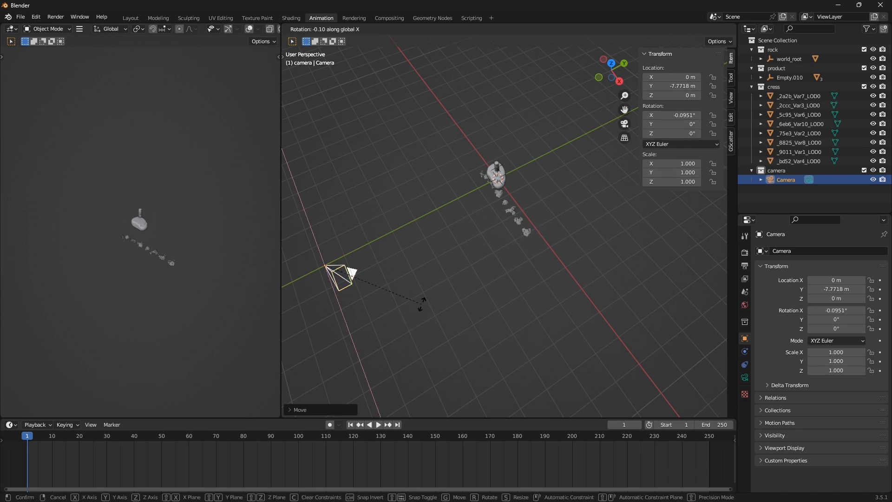
pyautogui.write('90')
pyautogui.press('Return')
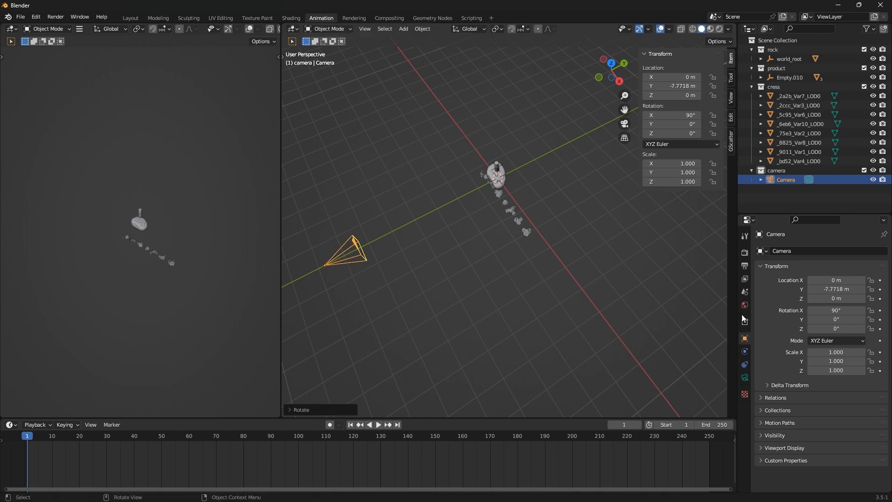
# Set the camera's focal length to 95 mm
pyautogui.click(744, 378)
pyautogui.click(845, 296)
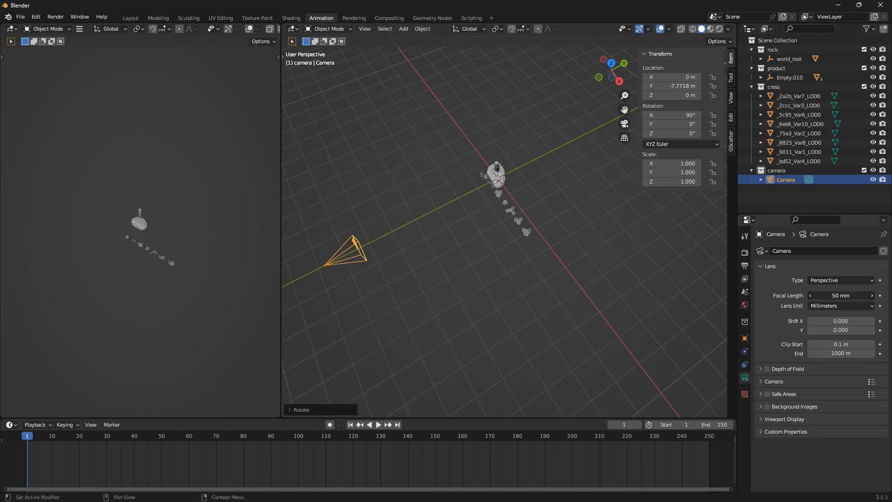
pyautogui.write('95')
pyautogui.press('Return')
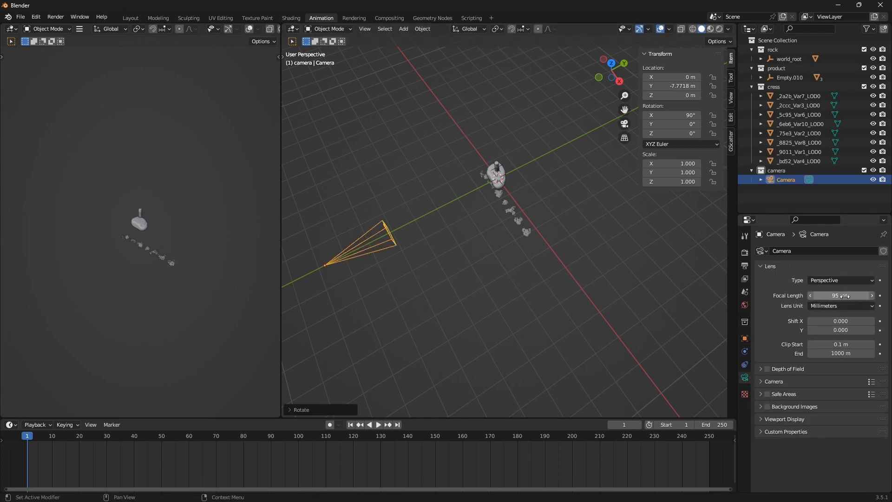
# Set the horizontal render resolution to 1350 px and show the scene through the camera in the narrow viewport
pyautogui.moveTo(522, 231); pyautogui.dragTo(541, 226, button='middle')
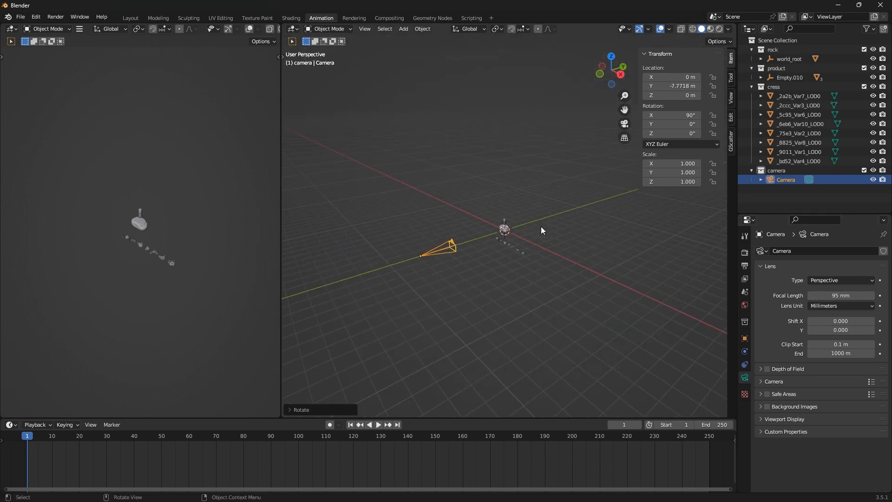
pyautogui.click(744, 265)
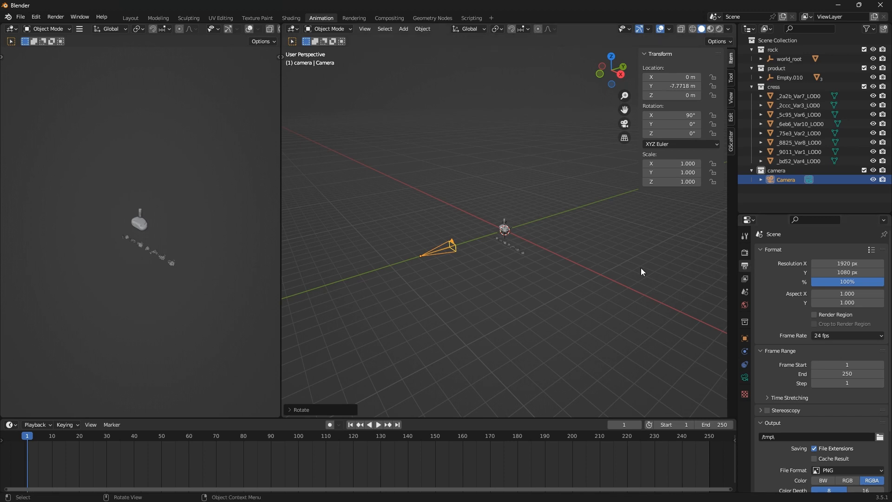
pyautogui.moveTo(439, 253); pyautogui.dragTo(492, 259, button='middle')
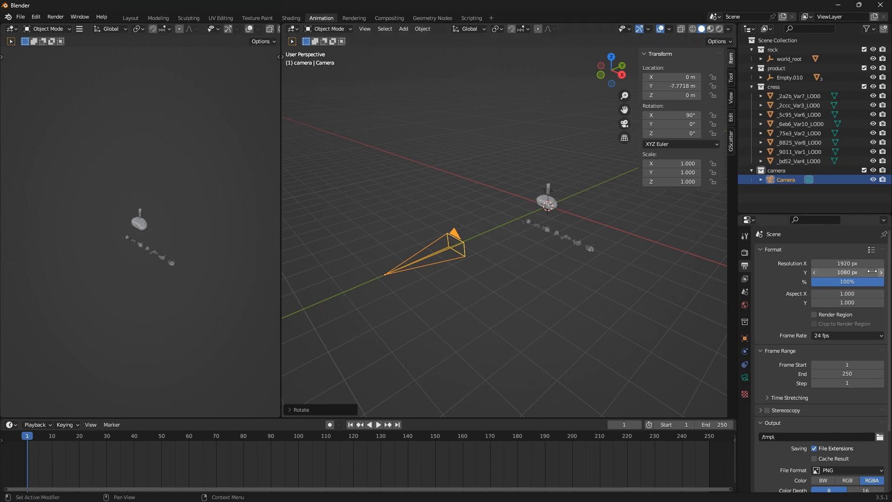
pyautogui.click(848, 264)
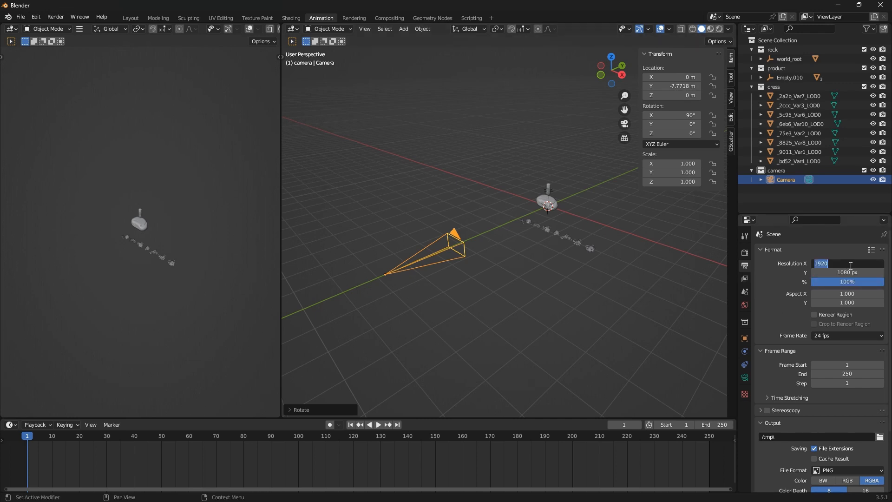
pyautogui.write('1350')
pyautogui.press('Return')
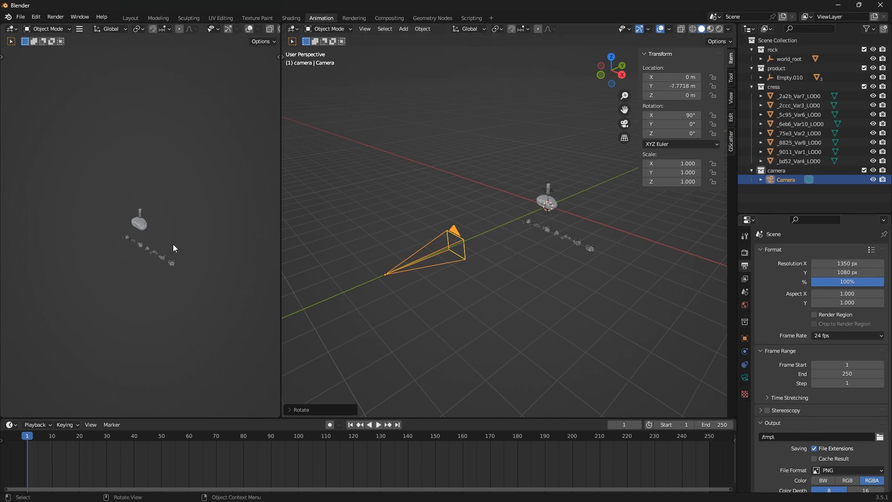
pyautogui.press('KP_0')
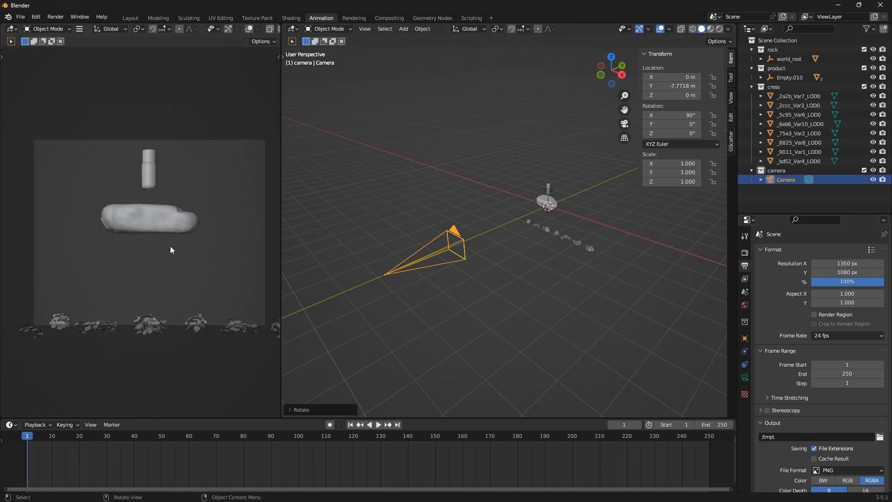
pyautogui.click(856, 272)
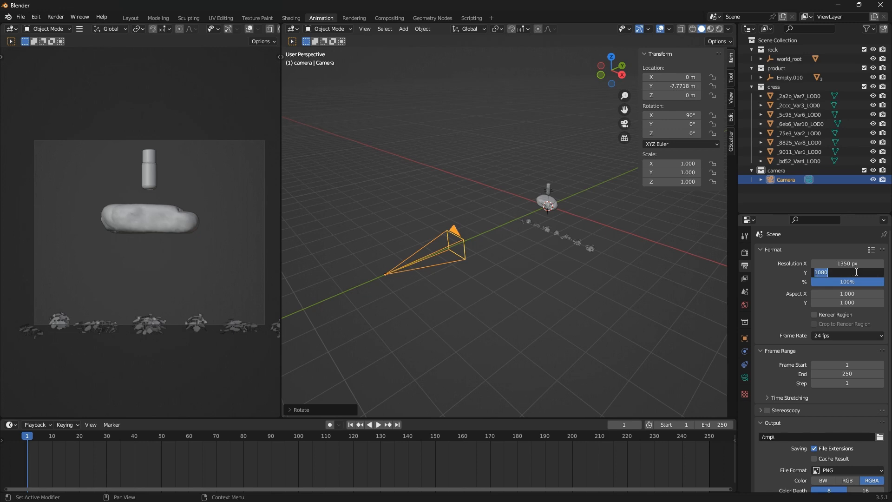
pyautogui.write('192')
pyautogui.press('Return')
# Set the render resolution to 1080 px wide by 1350 px high
pyautogui.click(852, 259)
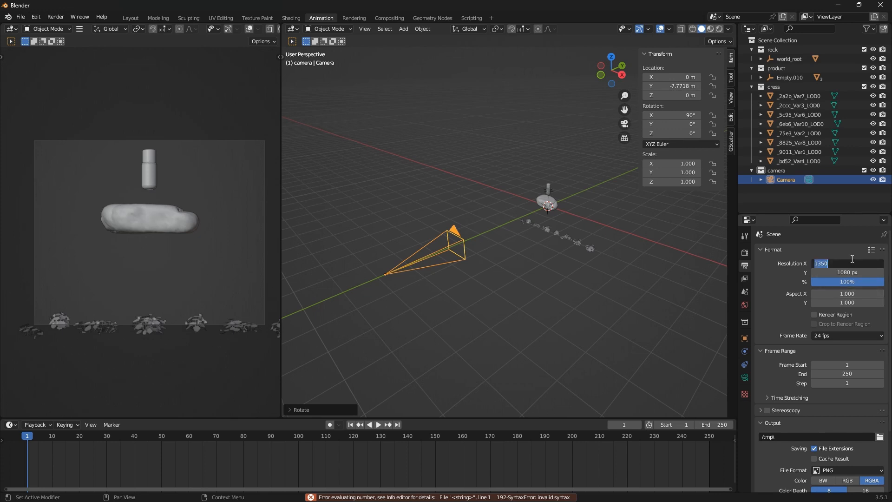
pyautogui.write('1080')
pyautogui.press('Return')
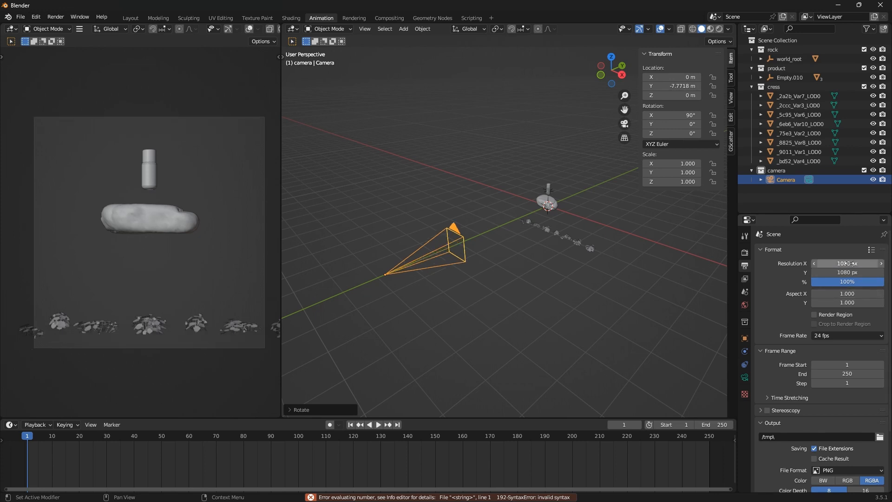
pyautogui.click(848, 274)
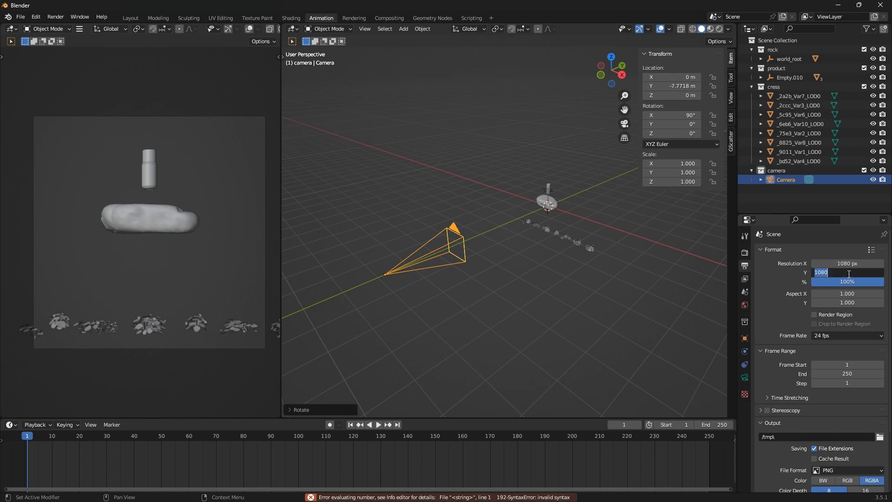
pyautogui.write('1350')
pyautogui.press('Return')
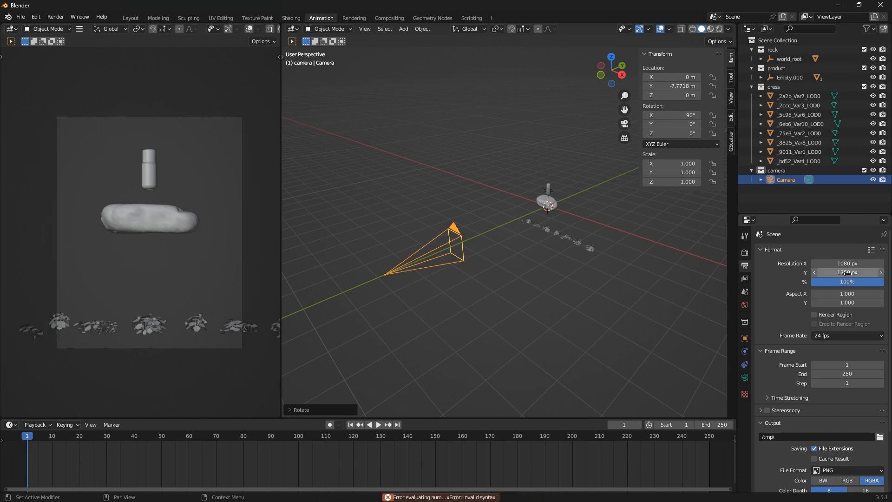
pyautogui.scroll(1, 175, 241)
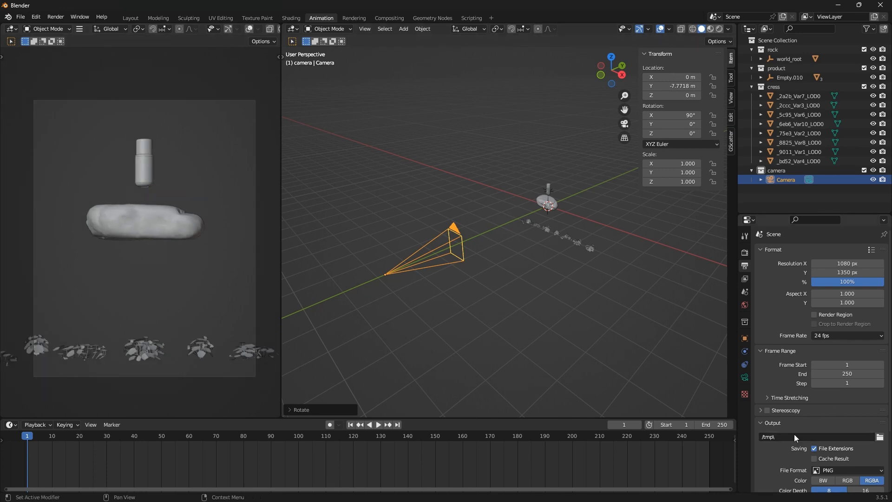
# Set the camera's passepartout opacity to 0.95 and fit the camera frame to the narrow viewport
pyautogui.click(744, 377)
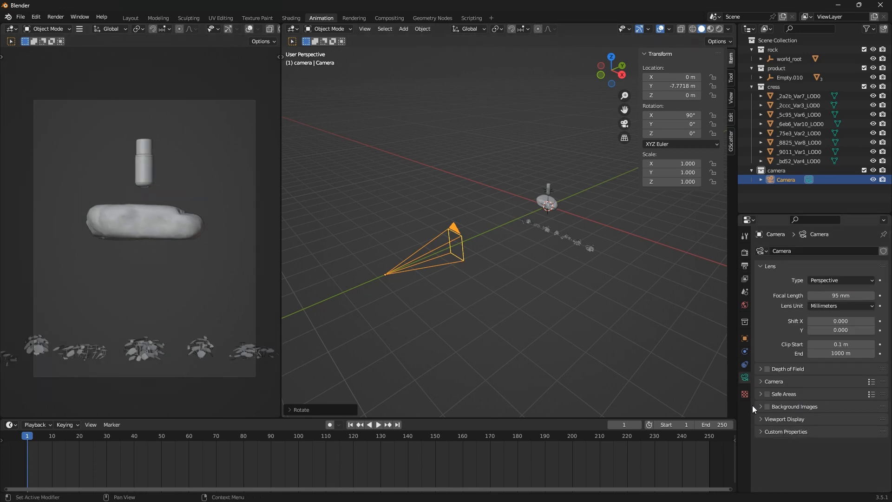
pyautogui.click(762, 418)
pyautogui.scroll(-2, 784, 429)
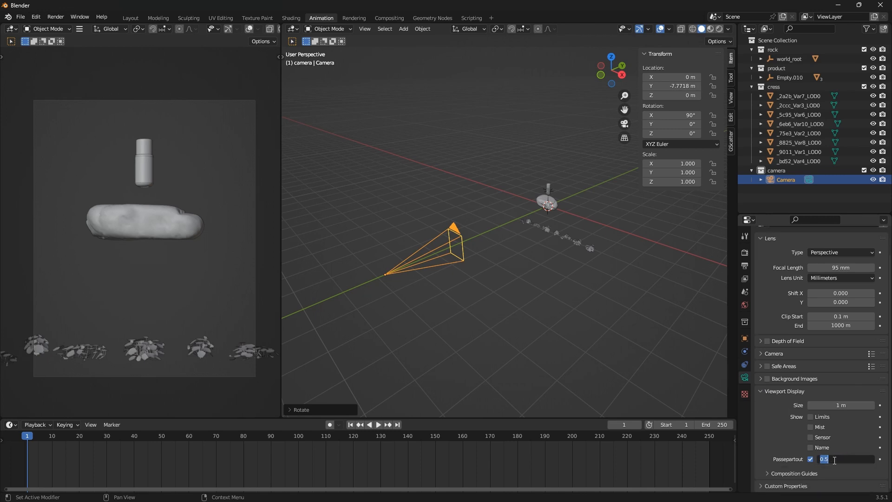
pyautogui.press('BackSpace')
pyautogui.write('0.95')
pyautogui.press('Return')
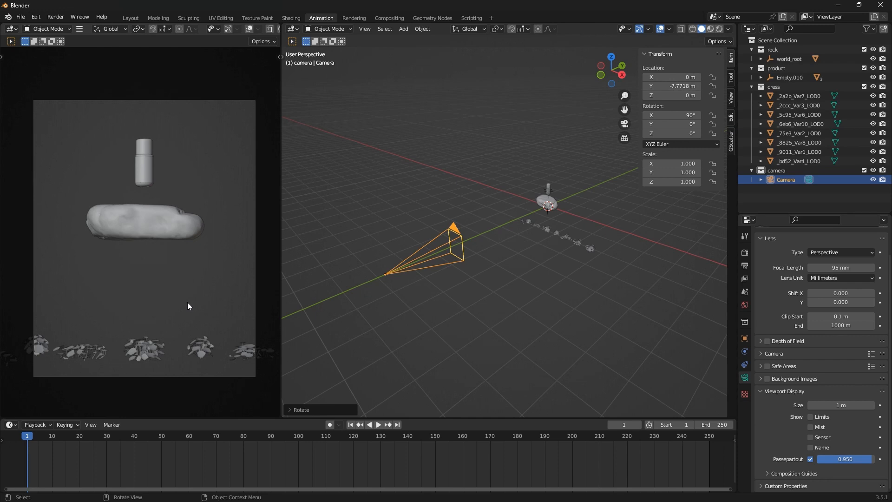
pyautogui.press('Home')
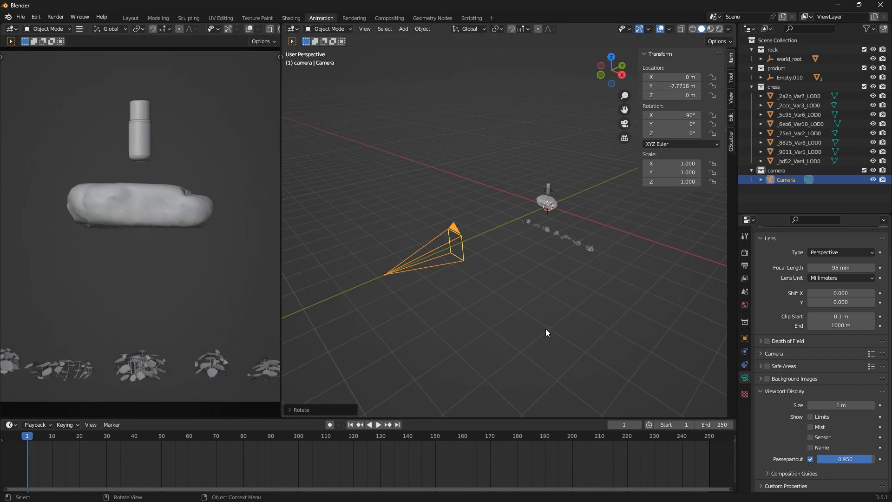
# Raise the camera along the Z axis to a height of about 1.06 m
pyautogui.moveTo(546, 331); pyautogui.dragTo(491, 324, button='middle')
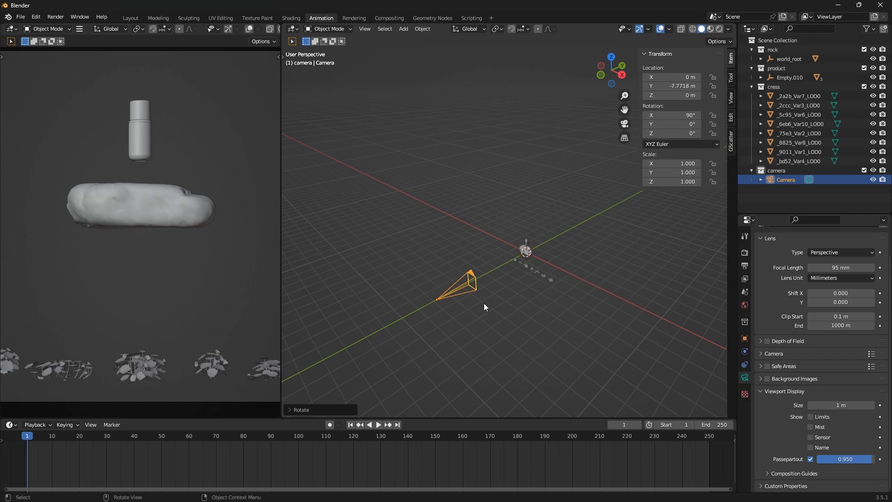
pyautogui.press('g')
pyautogui.press('z')
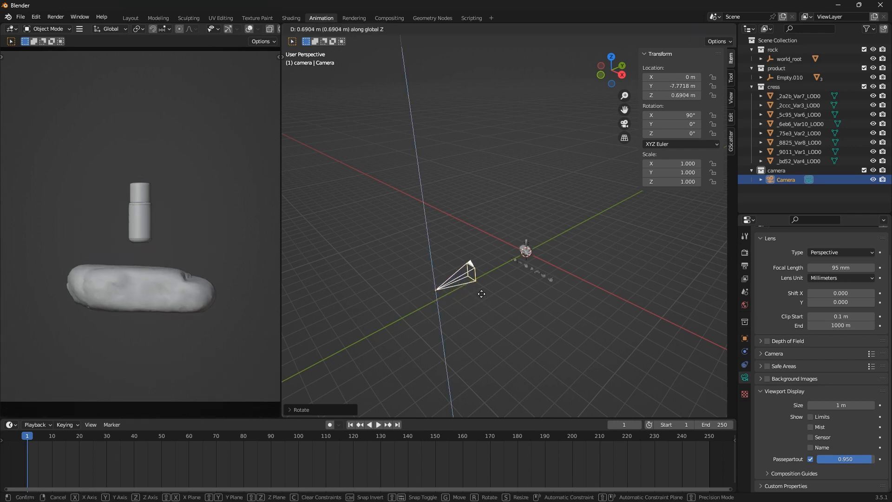
pyautogui.click(480, 288)
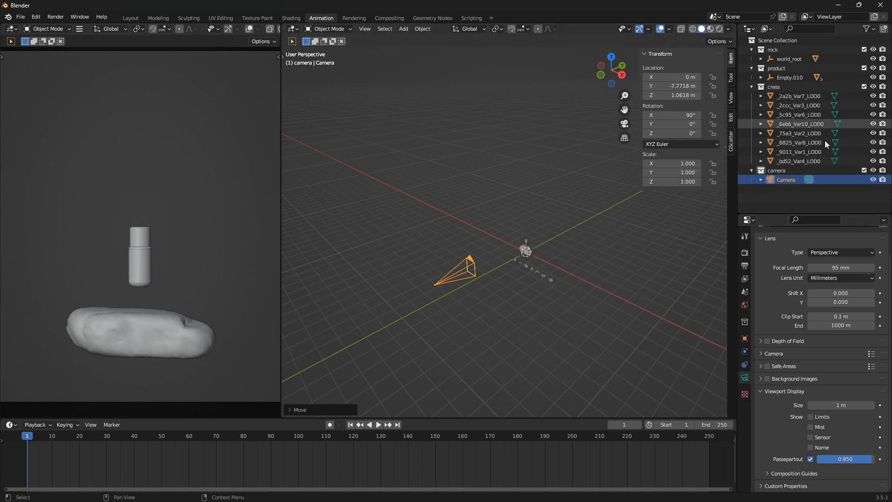
# Create a new collection under the Scene Collection and name it ground
pyautogui.click(782, 42)
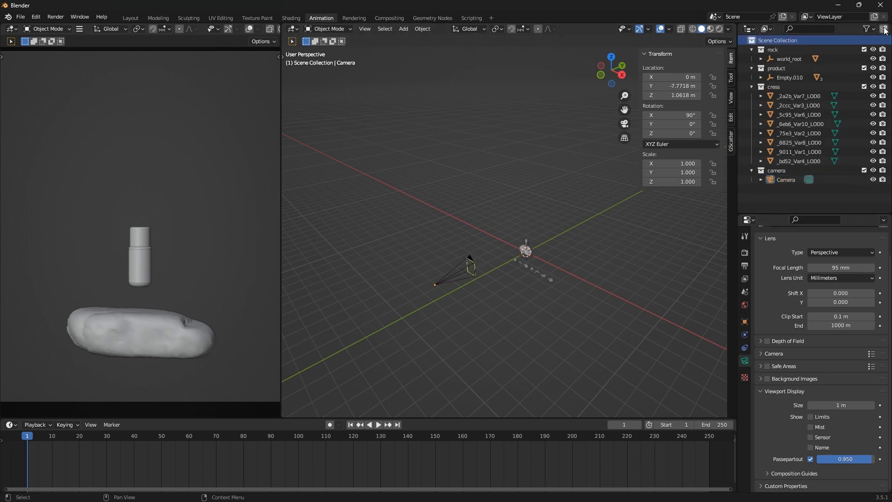
pyautogui.click(884, 29)
pyautogui.doubleClick(785, 189)
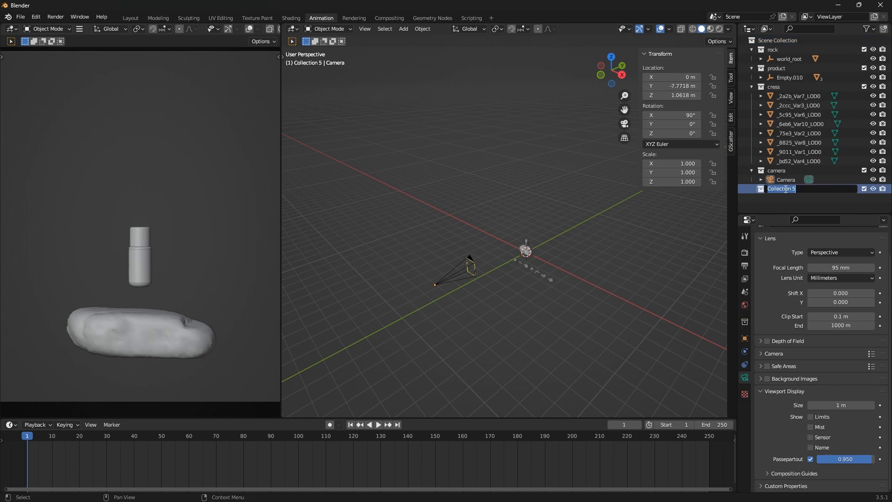
pyautogui.write('ground')
pyautogui.press('Return')
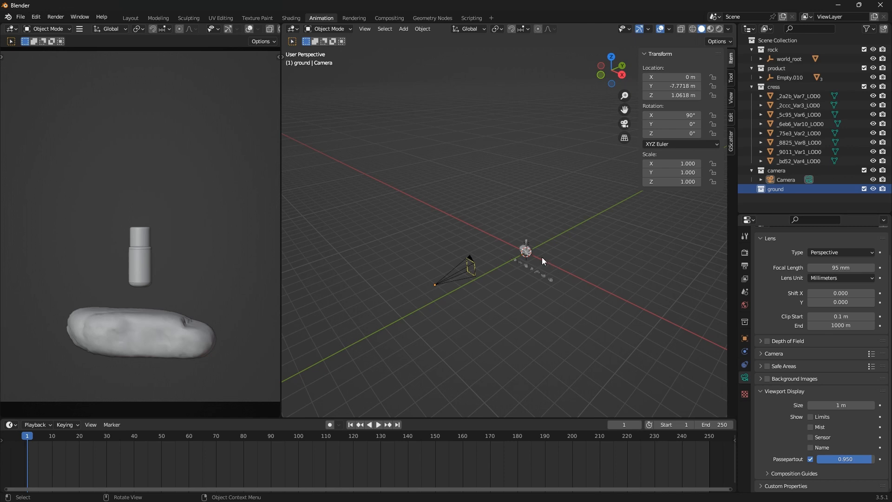
# Add a plane to the ground collection and scale it by a factor of 5
pyautogui.hotkey('shift', 'a')
pyautogui.moveTo(511, 121)
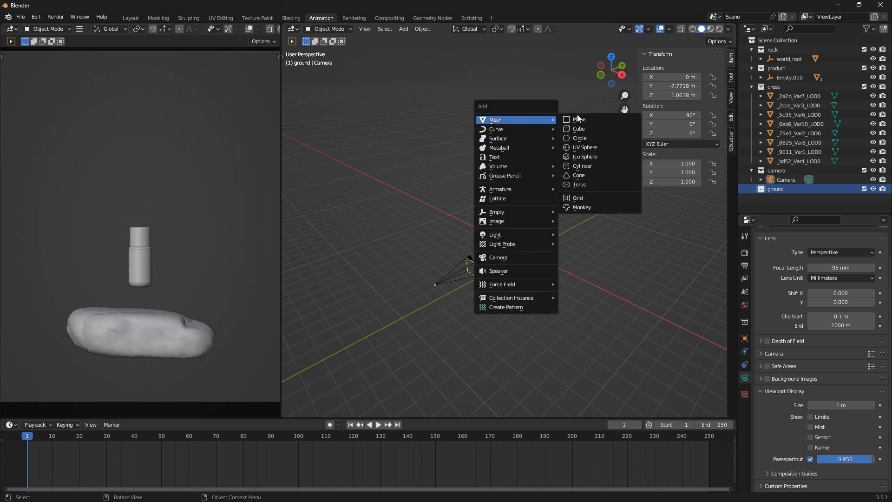
pyautogui.click(577, 117)
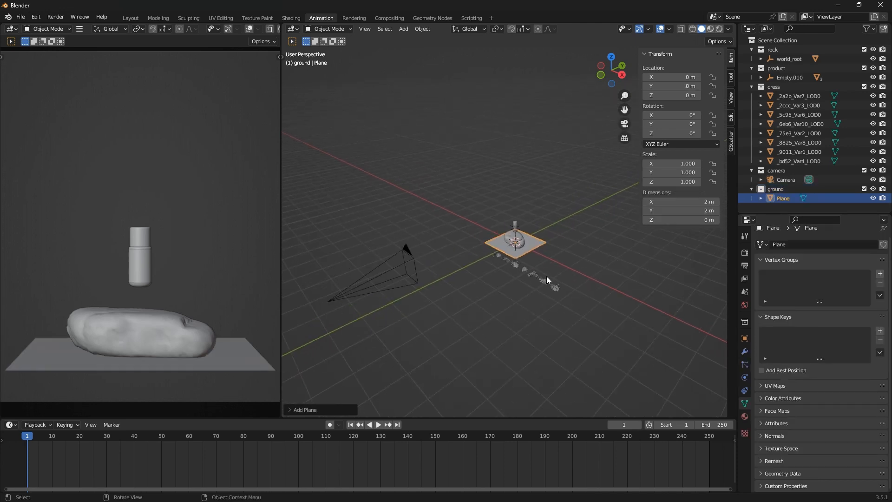
pyautogui.write('s5')
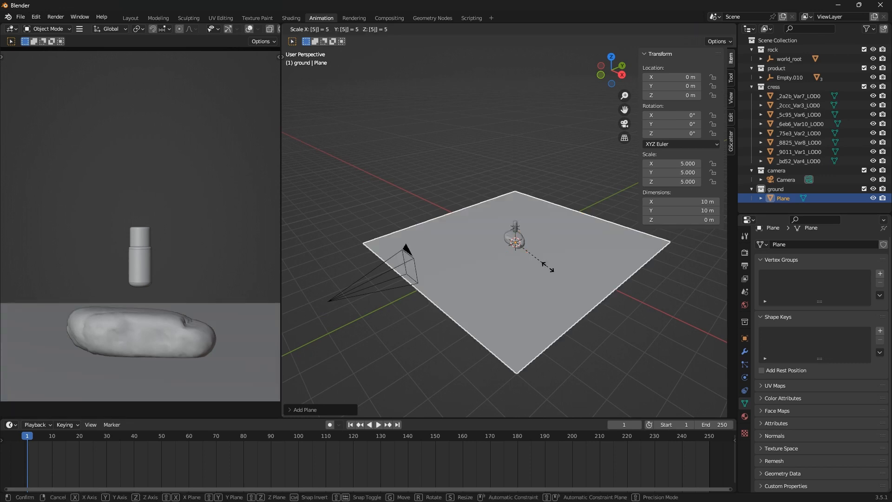
pyautogui.press('Return')
pyautogui.scroll(-4, 543, 279)
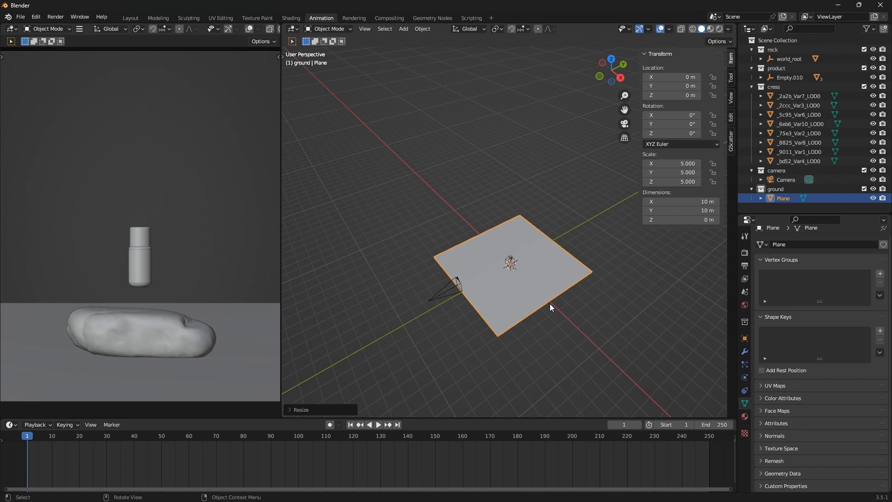
pyautogui.scroll(3, 547, 305)
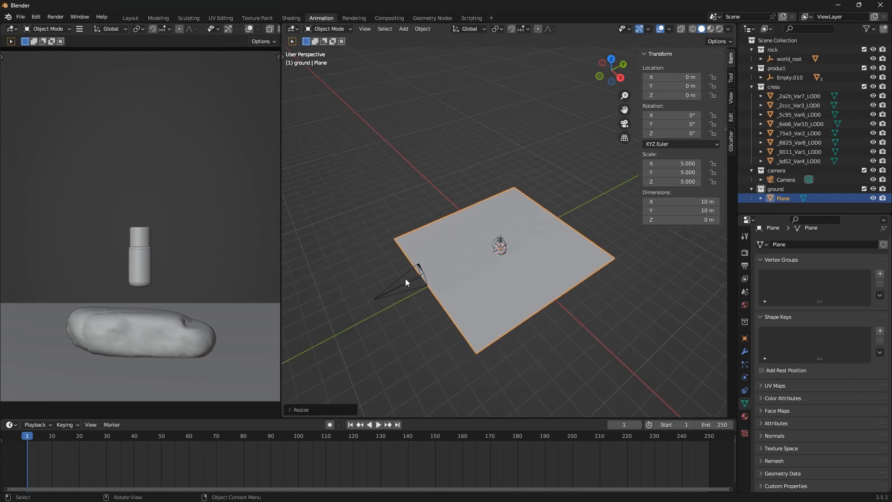
pyautogui.click(406, 284)
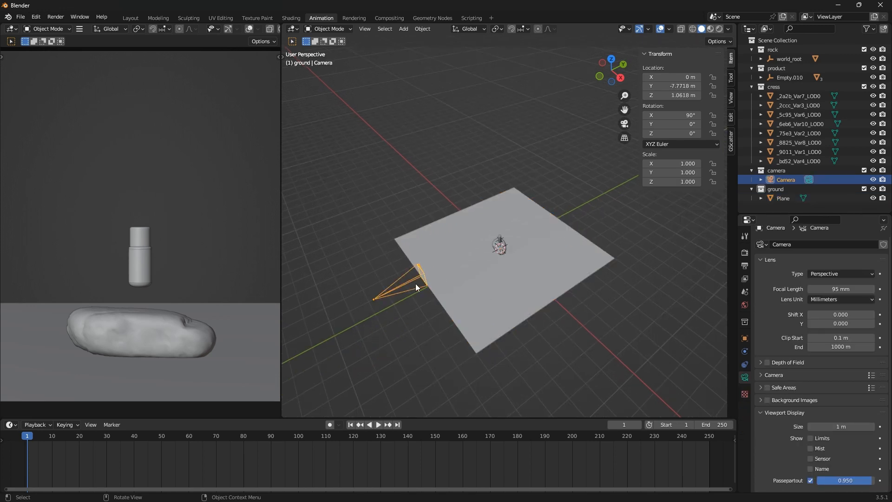
pyautogui.press('g')
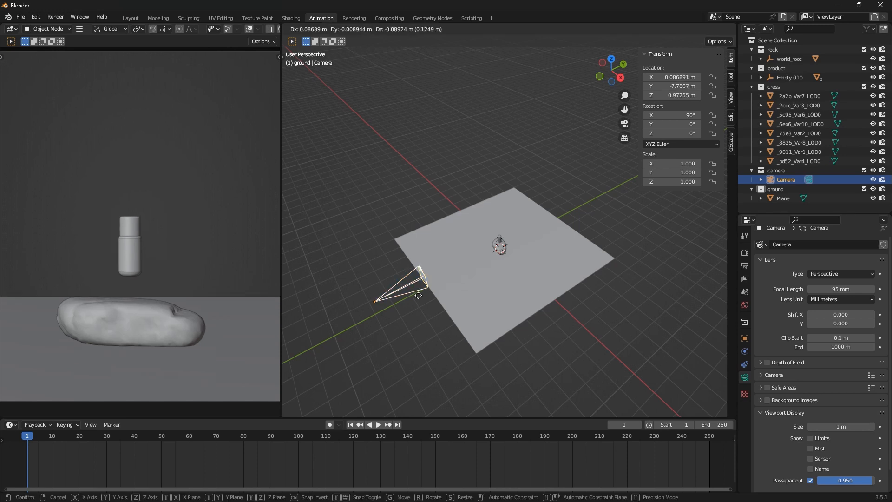
pyautogui.press('Escape')
pyautogui.press('g')
pyautogui.press('z')
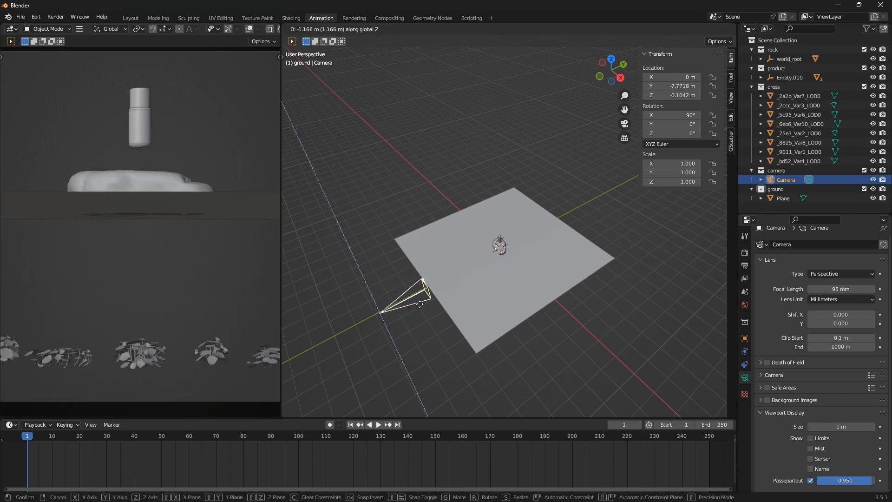
pyautogui.click(453, 292)
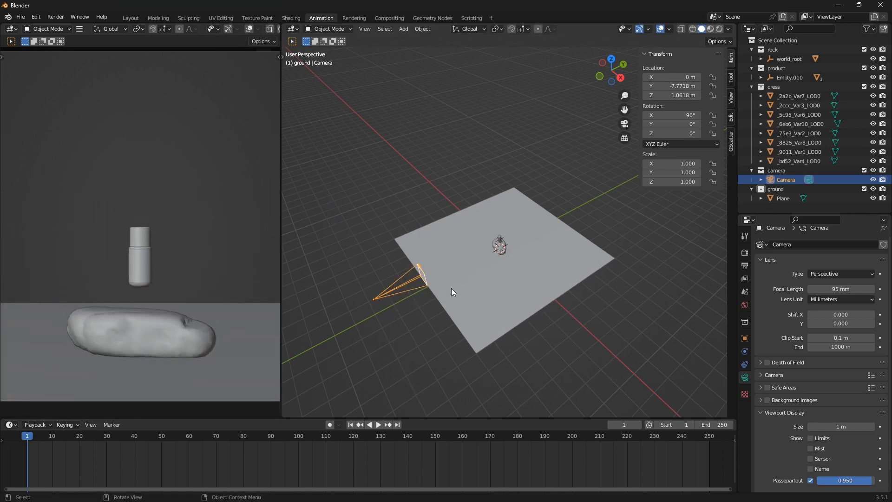
pyautogui.click(544, 289)
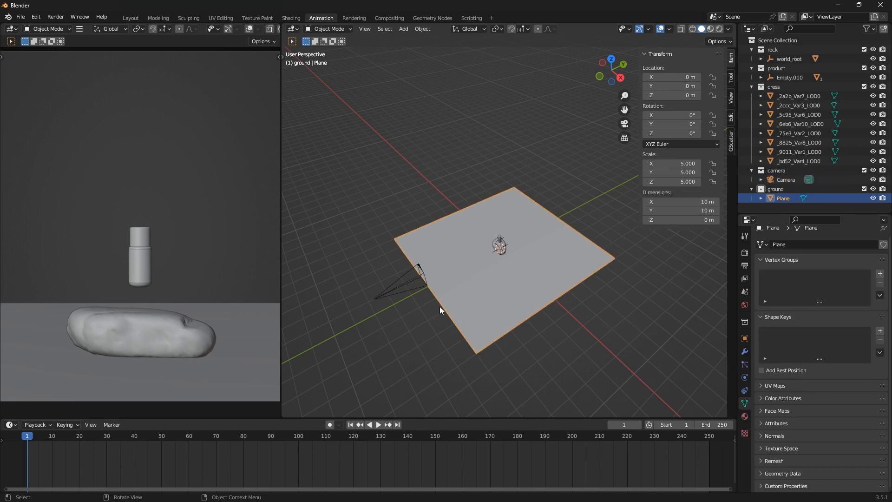
# Try tilting the camera about the X axis to about 78.6° and raising it along Z, and undo the tilt
pyautogui.click(411, 280)
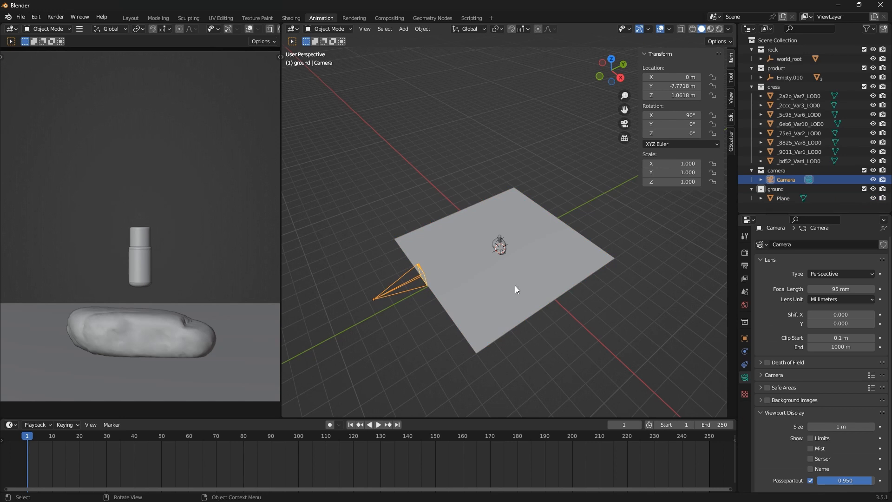
pyautogui.scroll(1, 516, 287)
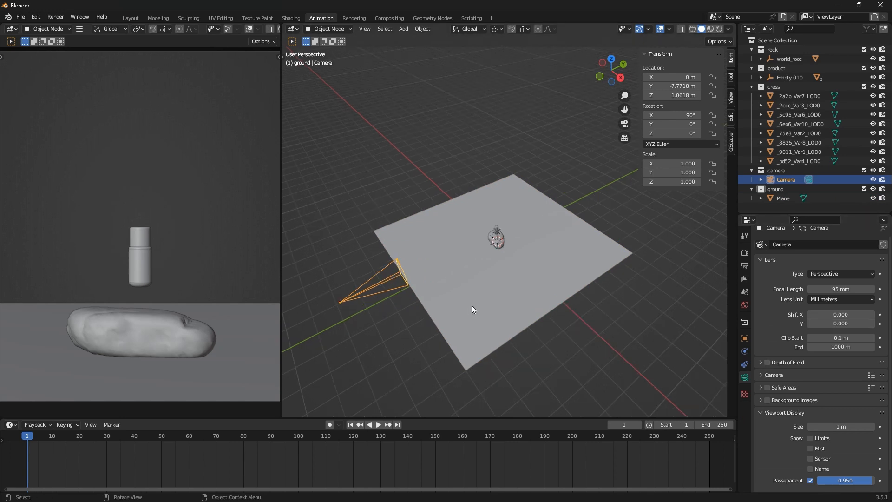
pyautogui.moveTo(472, 305); pyautogui.dragTo(516, 288, button='middle')
pyautogui.press('r')
pyautogui.press('x')
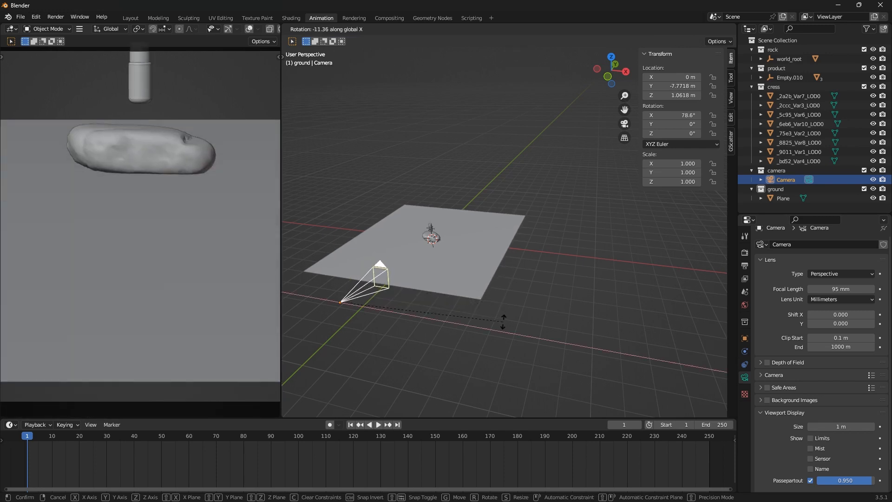
pyautogui.click(502, 321)
pyautogui.press('g')
pyautogui.press('z')
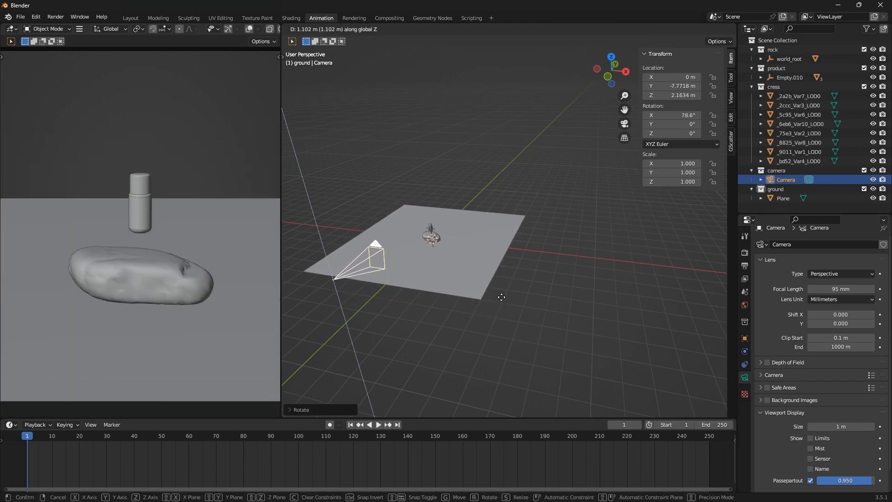
pyautogui.press('Escape')
pyautogui.hotkey('ctrl', 'z')
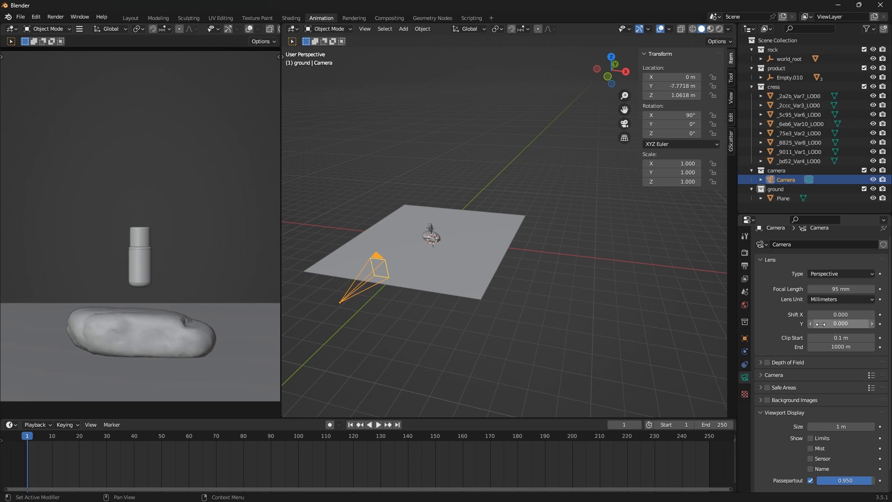
# Set the camera's vertical lens shift to -0.470 and raise the camera along Z to a height of about 1.89 m
pyautogui.moveTo(841, 324); pyautogui.dragTo(767, 323)
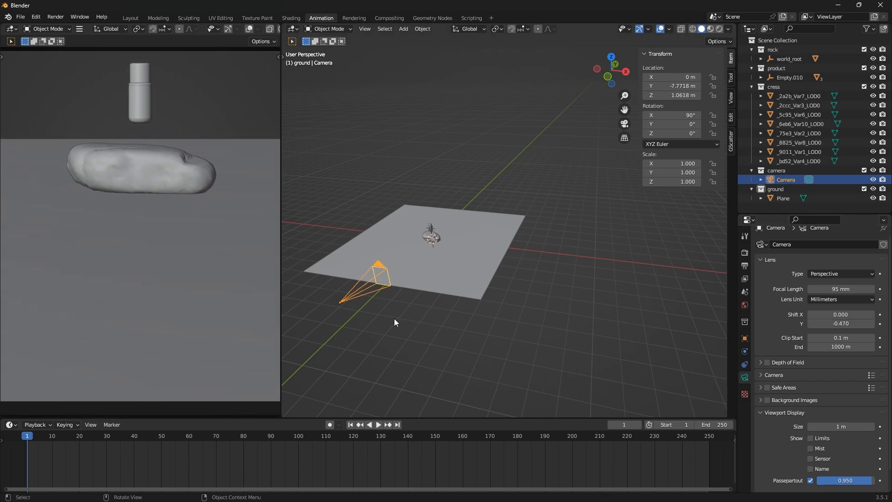
pyautogui.press('g')
pyautogui.press('z')
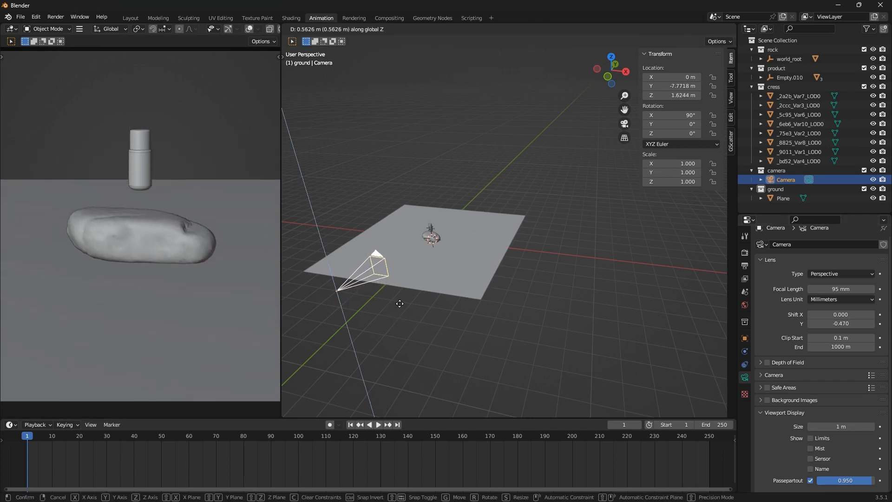
pyautogui.click(403, 296)
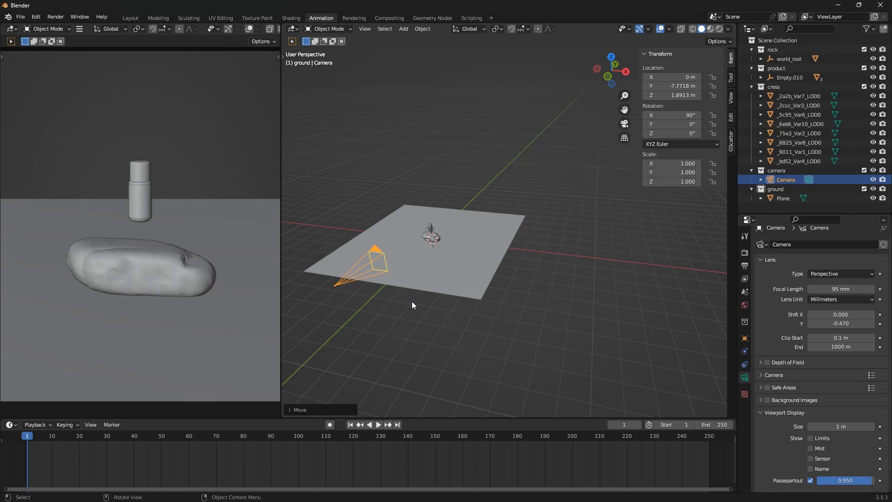
# Lower the bottle's parent empty along Z in the front view to about 0.54 m, placing the bottle on the rock
pyautogui.scroll(5, 432, 225)
pyautogui.click(436, 233)
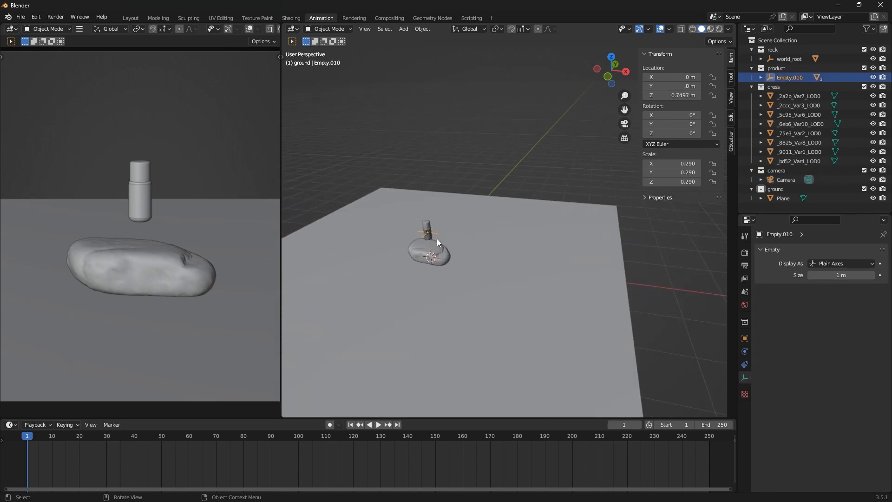
pyautogui.press('KP_1')
pyautogui.keyDown('shift'); pyautogui.moveTo(310, 266); pyautogui.dragTo(410, 323, button='middle'); pyautogui.keyUp('shift')
pyautogui.scroll(-2, 525, 319)
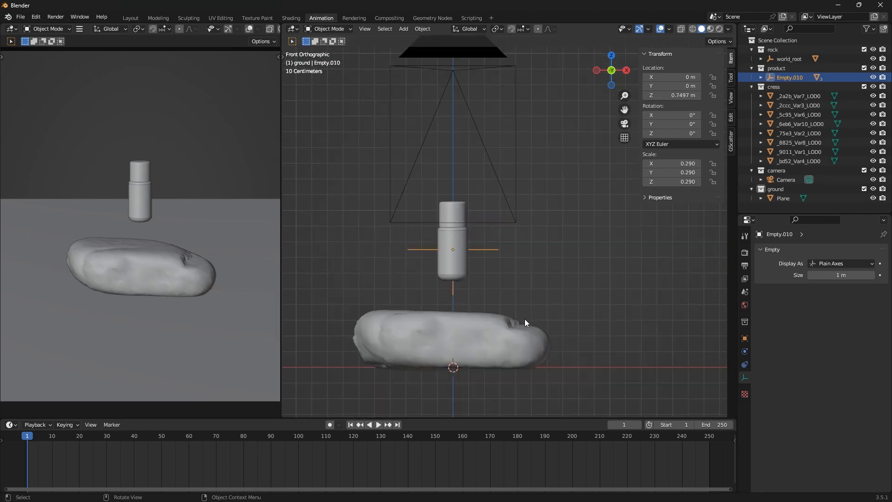
pyautogui.scroll(5, 454, 232)
pyautogui.scroll(-4, 448, 230)
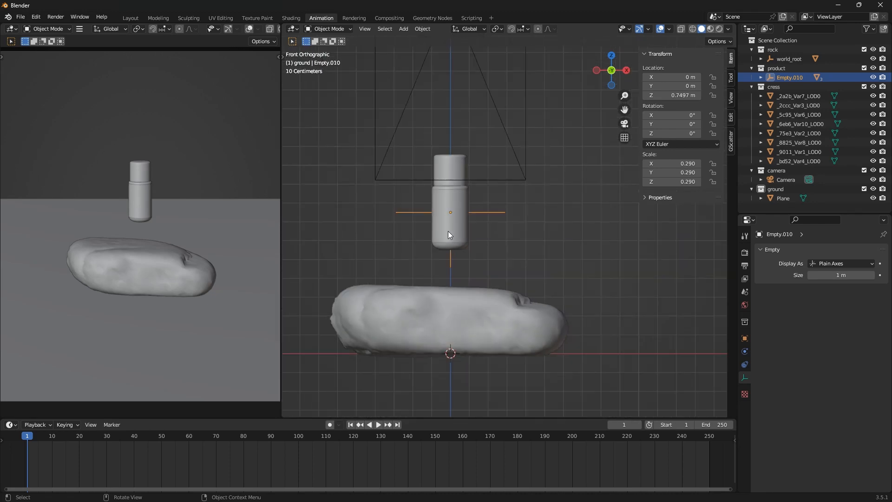
pyautogui.press('g')
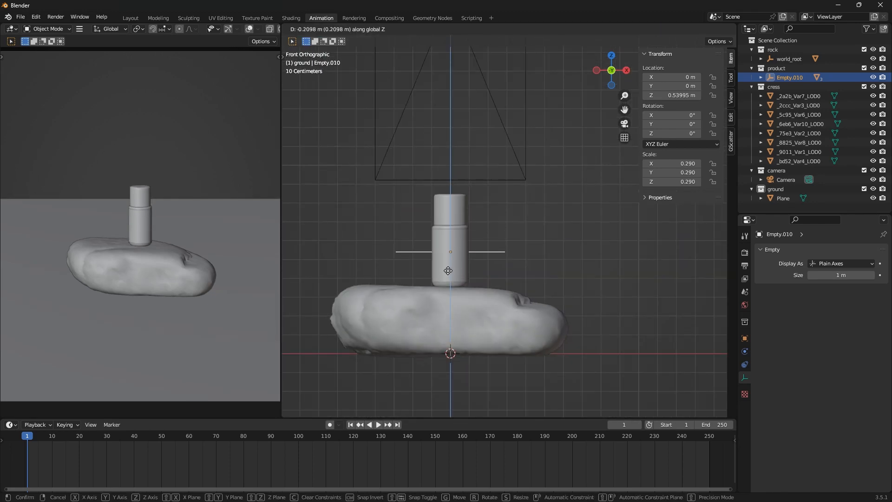
pyautogui.click(450, 277)
# Check the bottle's contact with the rock up close and raise it slightly along Z to about 0.547 m
pyautogui.scroll(12, 448, 282)
pyautogui.scroll(-15, 448, 286)
pyautogui.moveTo(447, 286); pyautogui.dragTo(425, 314, button='middle')
pyautogui.scroll(12, 539, 227)
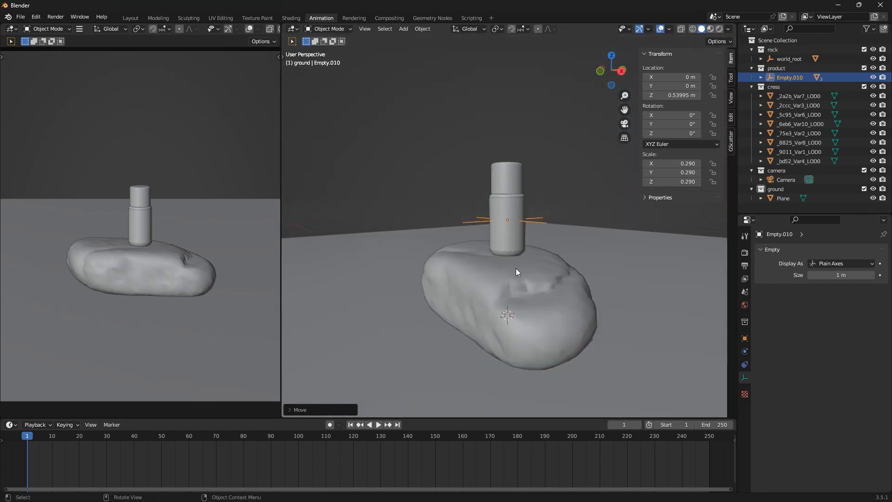
pyautogui.scroll(-3, 510, 310)
pyautogui.moveTo(510, 310); pyautogui.dragTo(486, 344, button='middle')
pyautogui.scroll(3, 493, 310)
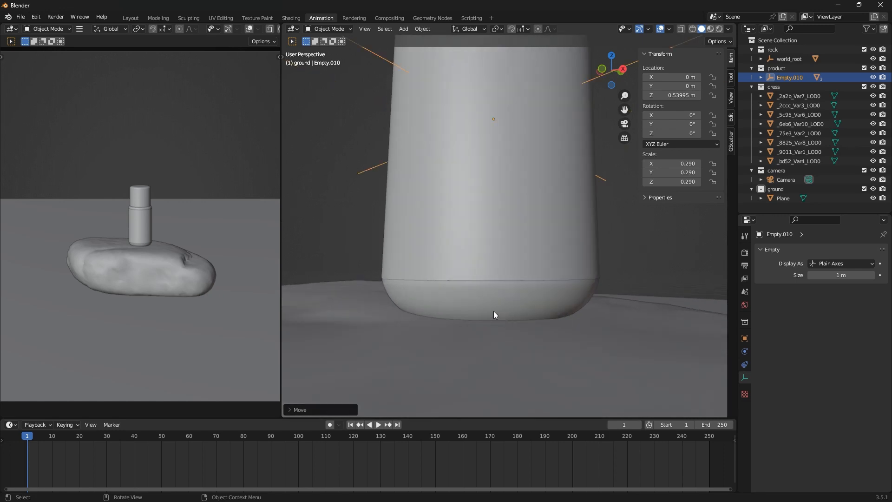
pyautogui.press('g')
pyautogui.press('z')
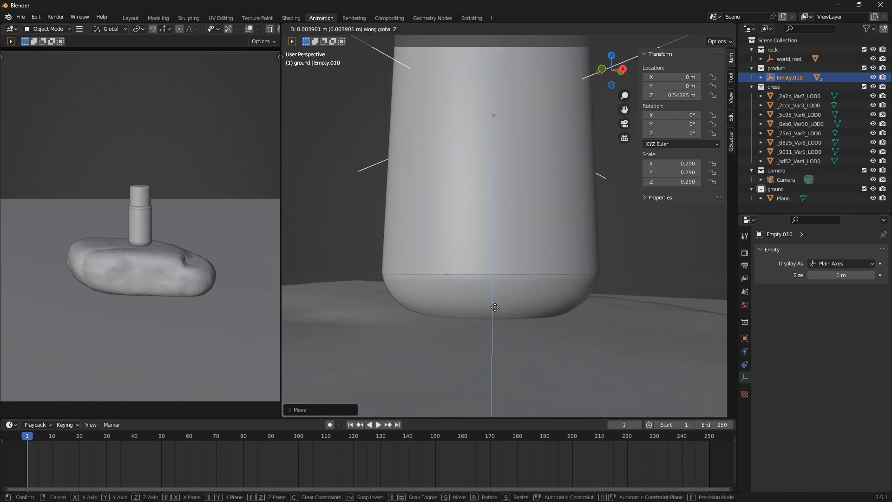
pyautogui.click(494, 307)
# Inspect the bottle's base from beneath and nudge the bottle up along Z to about 0.551 m
pyautogui.moveTo(494, 307); pyautogui.dragTo(531, 302, button='middle')
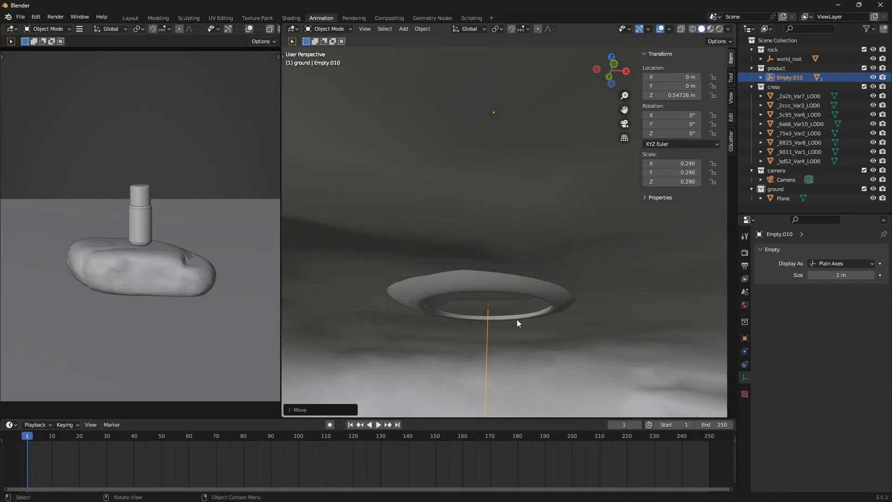
pyautogui.scroll(2, 516, 316)
pyautogui.press('g')
pyautogui.press('z')
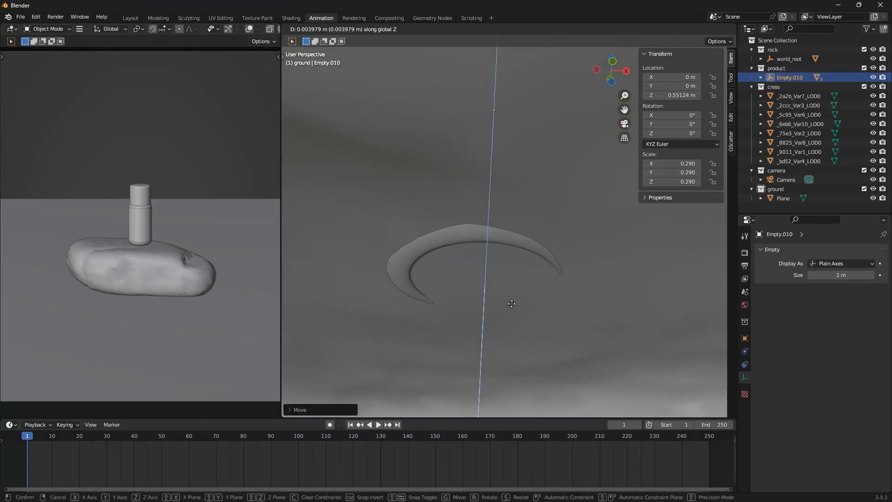
pyautogui.click(512, 304)
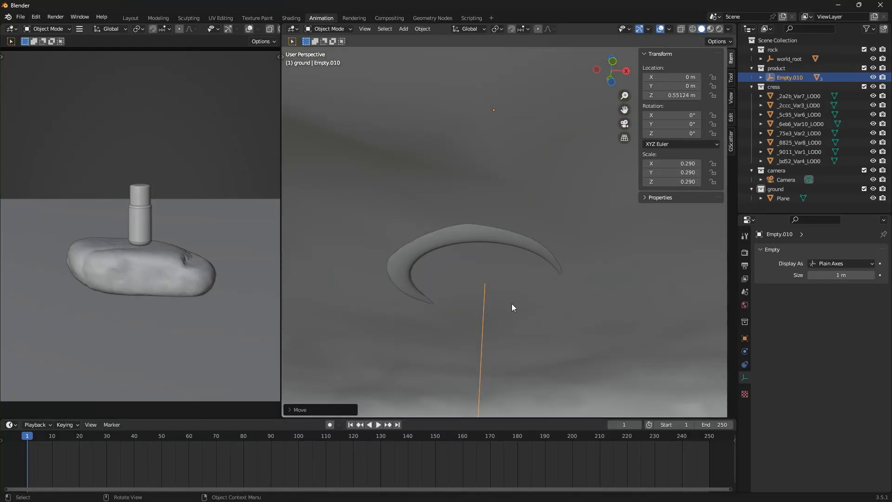
pyautogui.moveTo(512, 303); pyautogui.dragTo(294, 288, button='middle')
pyautogui.scroll(-5, 478, 337)
pyautogui.scroll(-5, 470, 314)
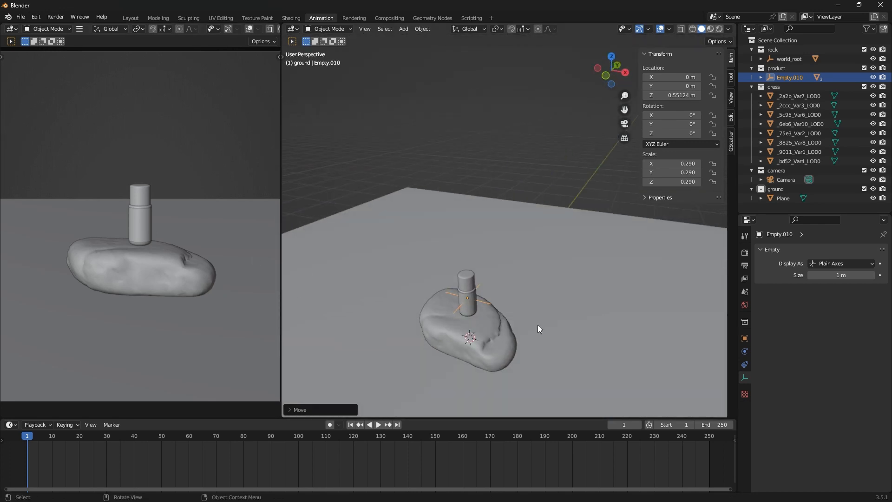
pyautogui.scroll(-8, 492, 264)
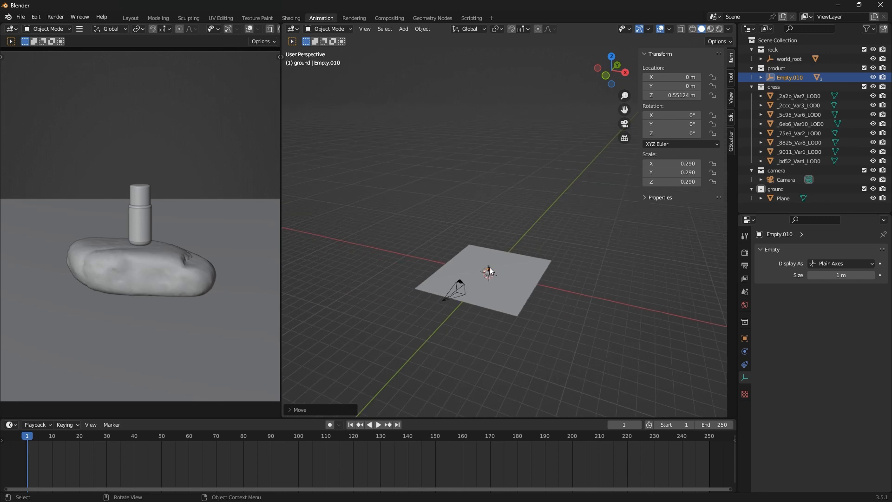
pyautogui.scroll(4, 485, 282)
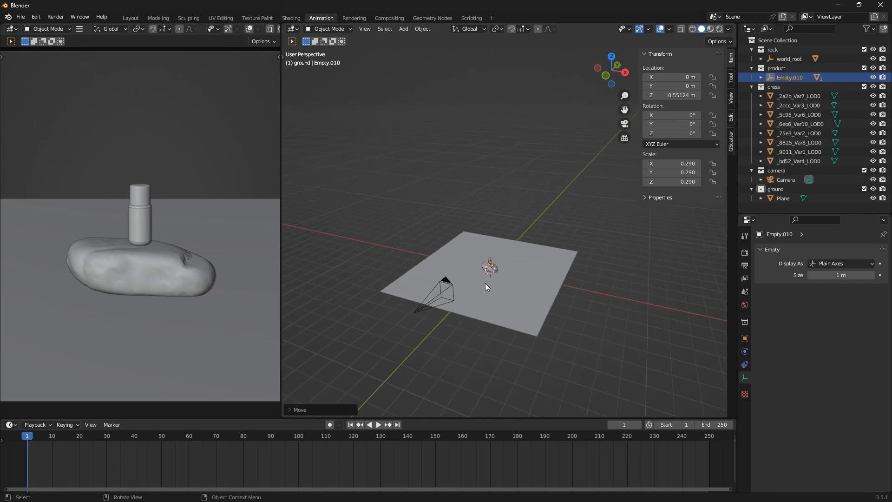
pyautogui.click(431, 293)
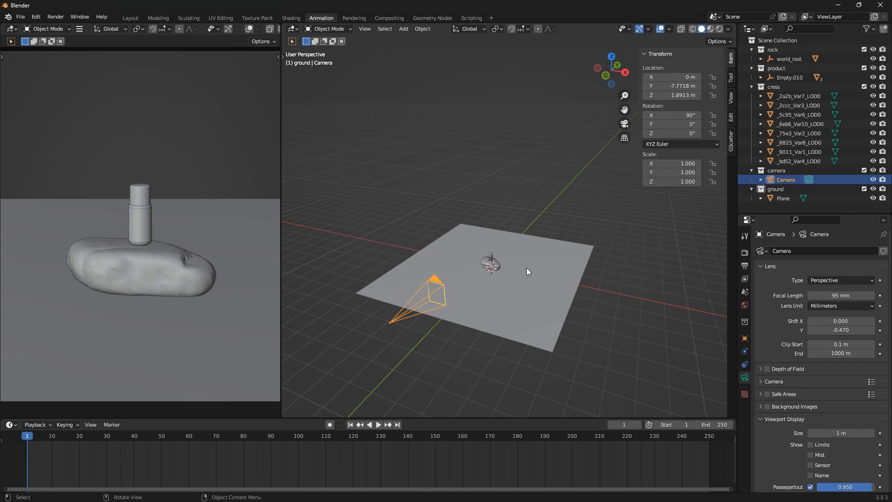
# Insert a Location & Rotation keyframe for the bottle's parent empty at frame 100
pyautogui.moveTo(33, 437); pyautogui.dragTo(237, 453)
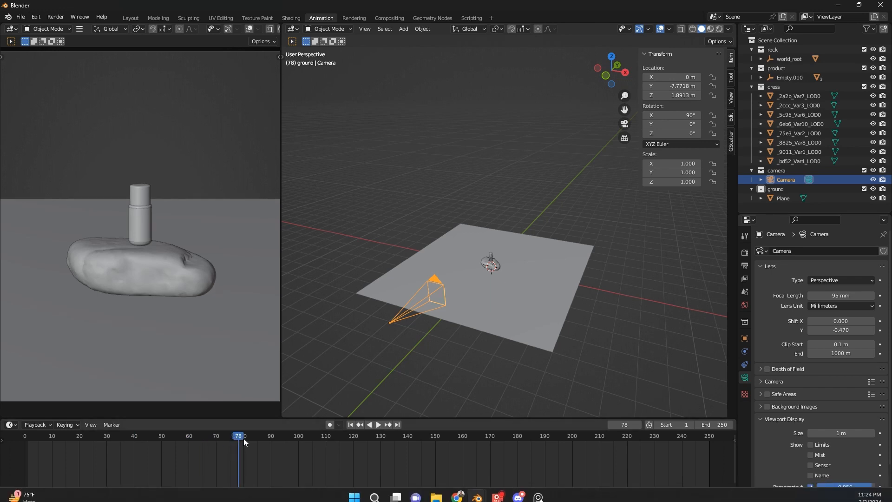
pyautogui.press('space')
pyautogui.moveTo(297, 445)
pyautogui.mouseDown()
pyautogui.moveTo(405, 445)
pyautogui.moveTo(222, 447)
pyautogui.moveTo(299, 450)
pyautogui.mouseUp()
pyautogui.press('space')
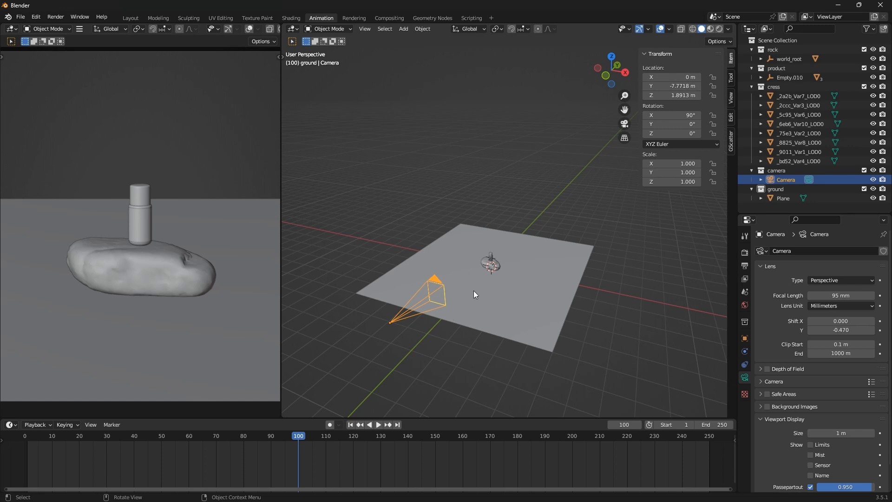
pyautogui.scroll(8, 501, 258)
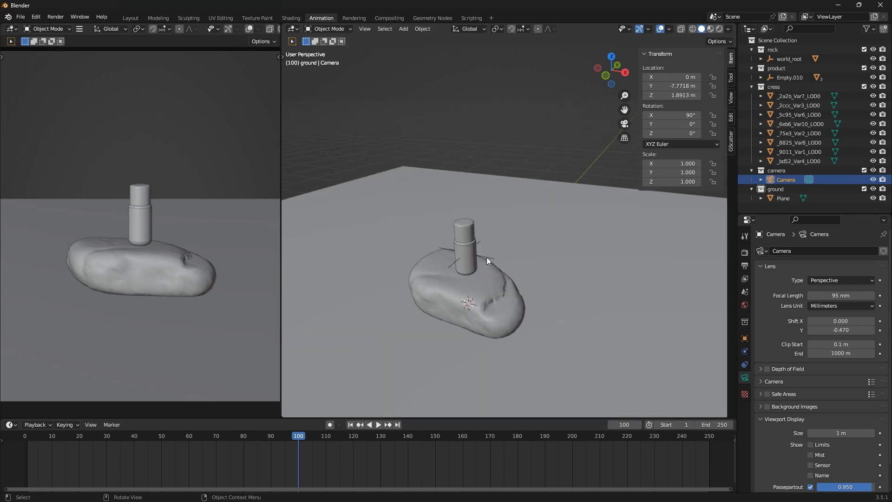
pyautogui.click(487, 258)
pyautogui.moveTo(492, 273); pyautogui.dragTo(519, 224, button='middle')
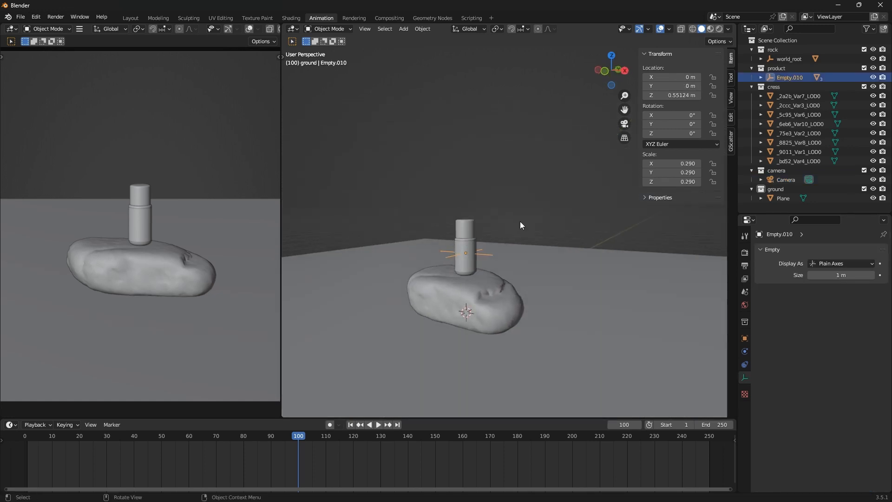
pyautogui.press('i')
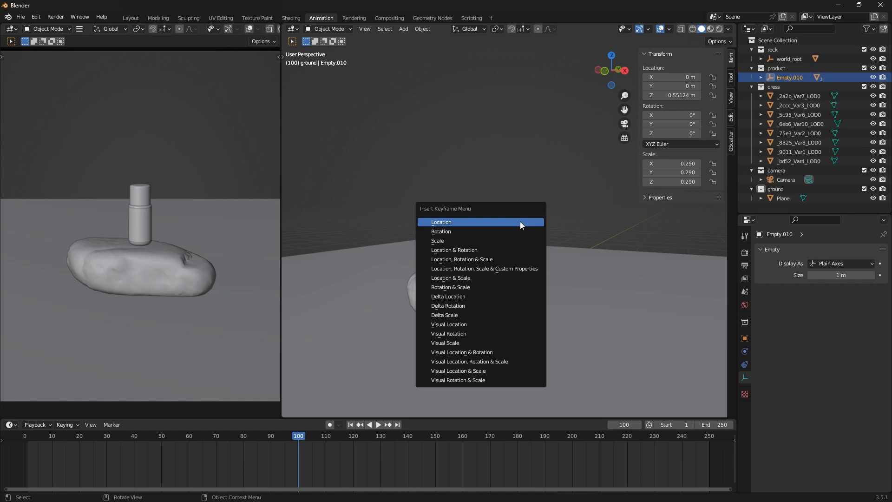
pyautogui.click(478, 250)
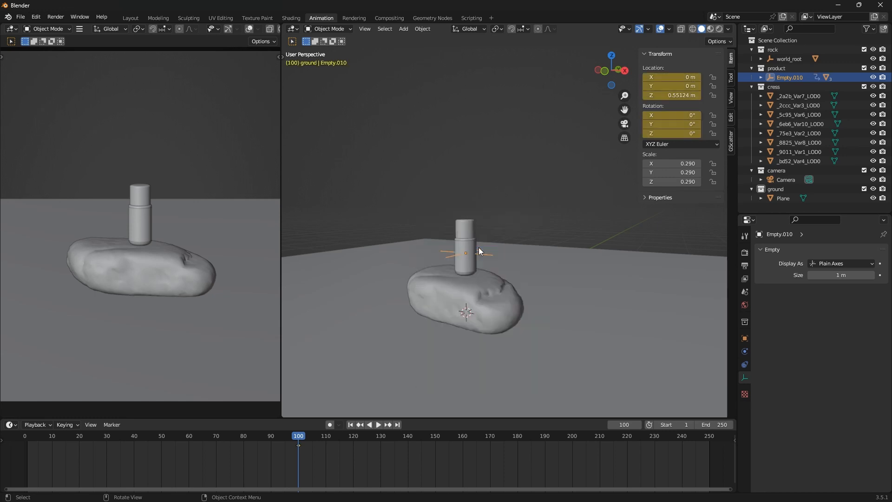
# Return to frame 1 and raise the bottle along Z to about 2.44 m, above the camera frame
pyautogui.click(350, 424)
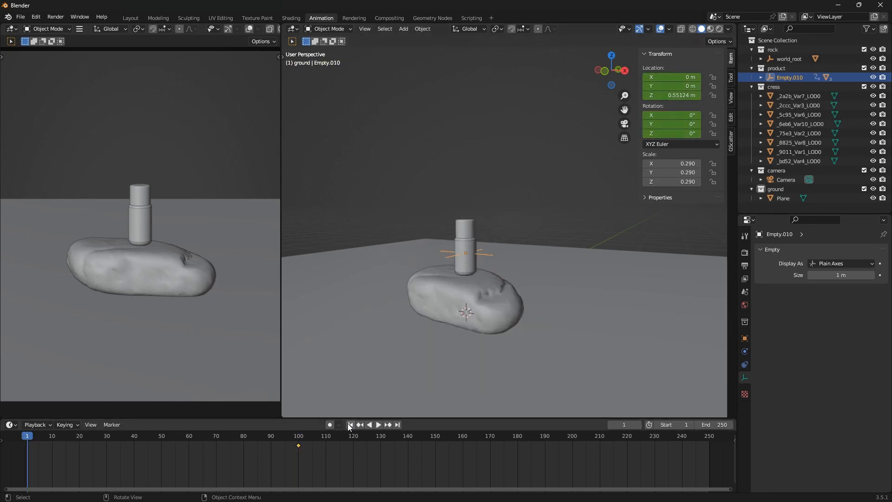
pyautogui.scroll(-2, 429, 305)
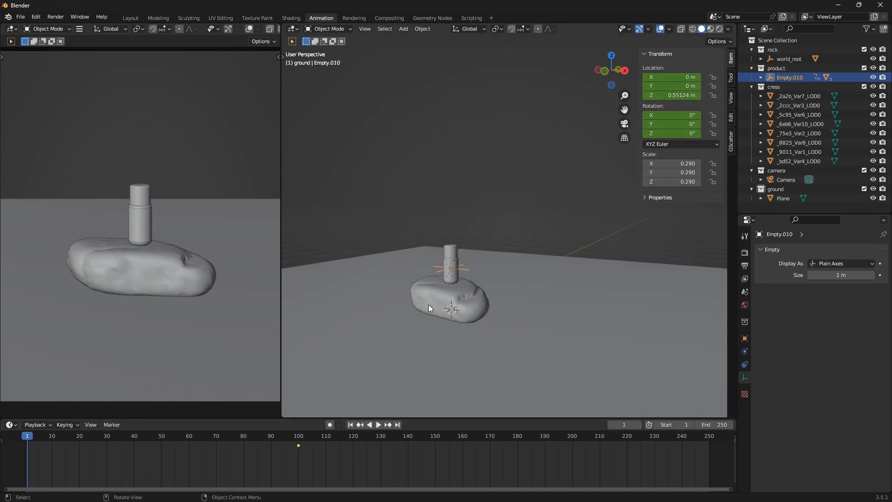
pyautogui.press('g')
pyautogui.press('z')
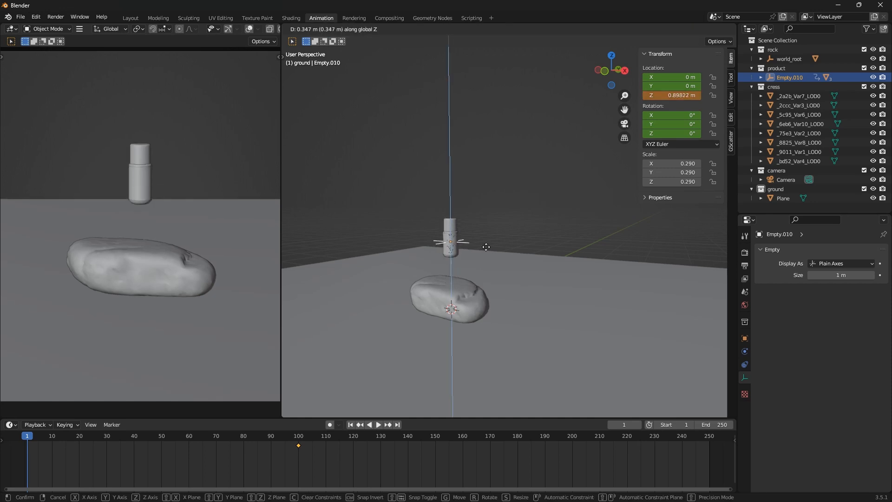
pyautogui.click(472, 161)
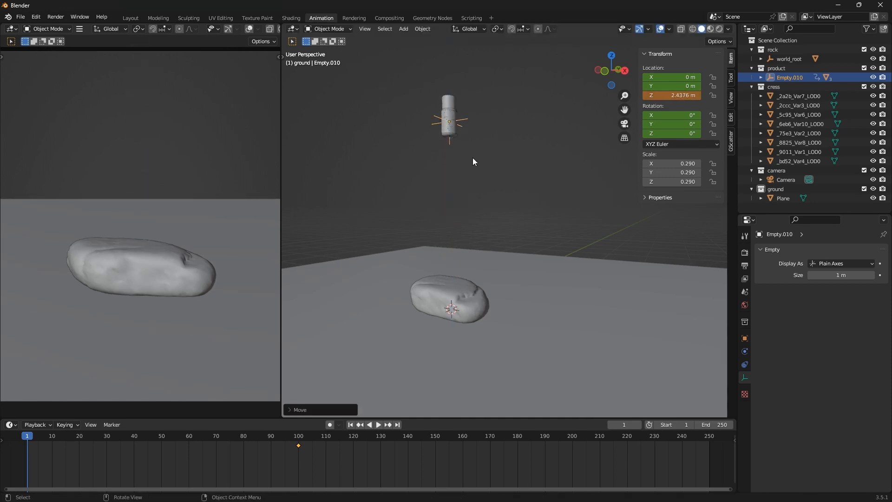
# Tilt the bottle's parent empty freely with a trackball rotation in front view to about X -42.2°, Y 32.3°, Z 73.8°
pyautogui.scroll(-4, 168, 223)
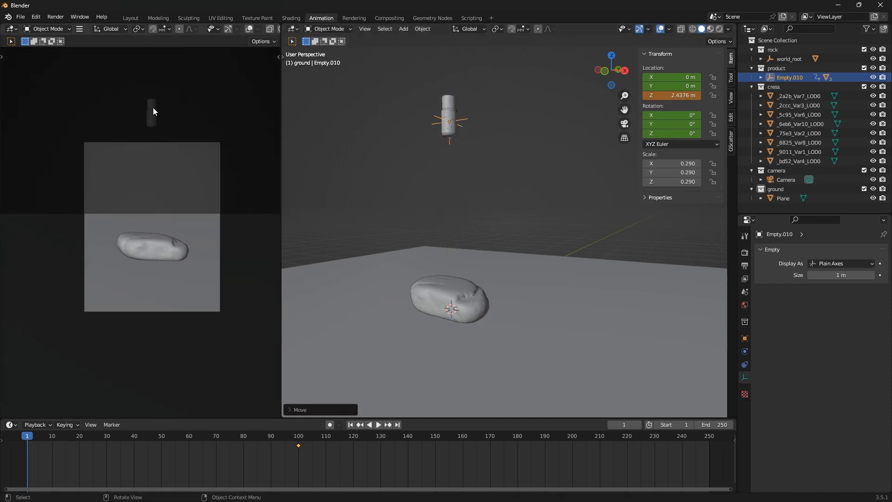
pyautogui.scroll(2, 153, 108)
pyautogui.scroll(-1, 522, 193)
pyautogui.press('KP_1')
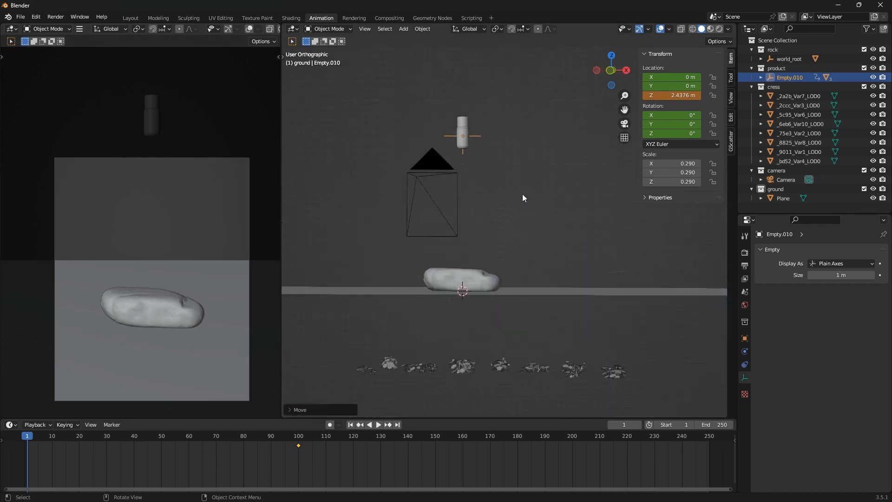
pyautogui.press('r')
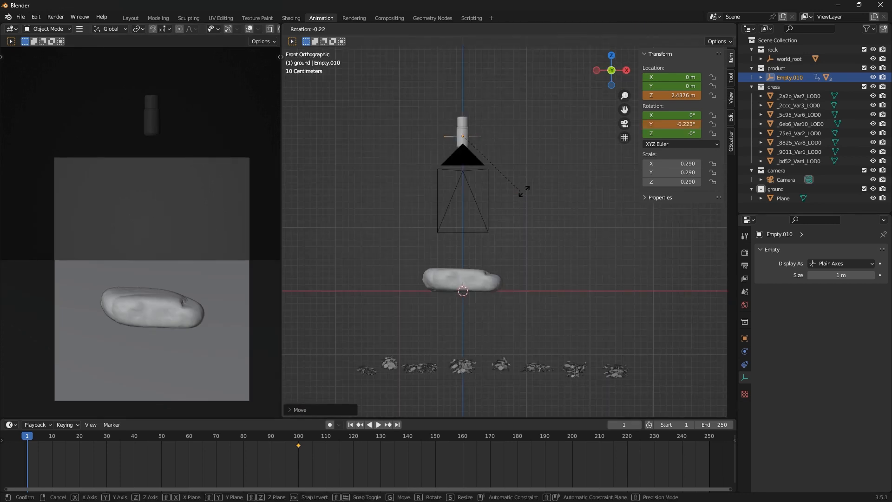
pyautogui.press('Escape')
pyautogui.scroll(2, 457, 178)
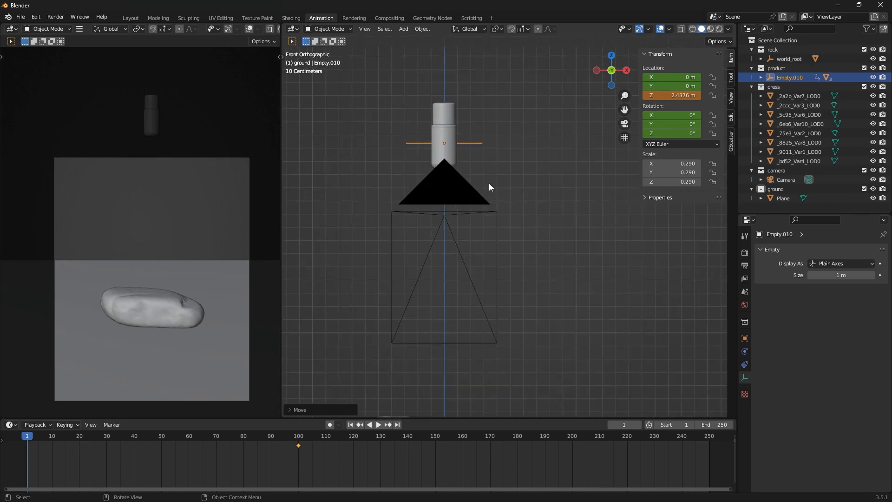
pyautogui.press('r')
pyautogui.press('r')
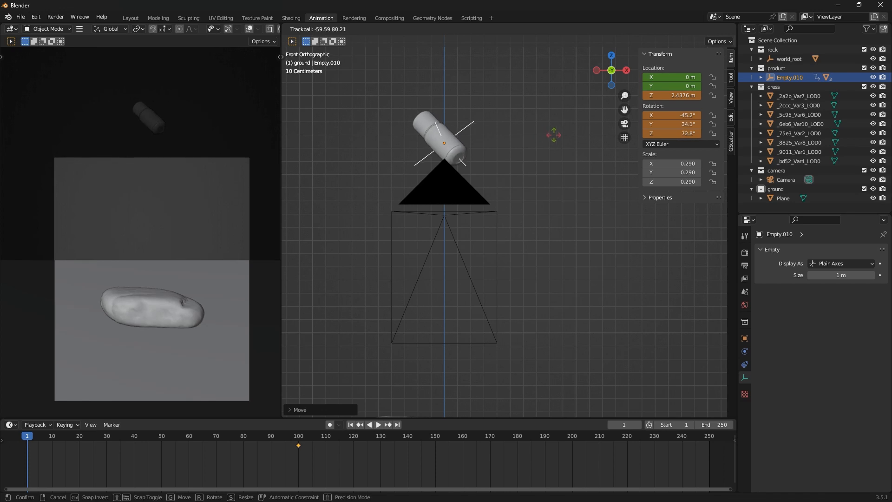
pyautogui.click(554, 142)
# Insert a Location & Rotation keyframe for the tilted bottle's parent empty at frame 1
pyautogui.press('i')
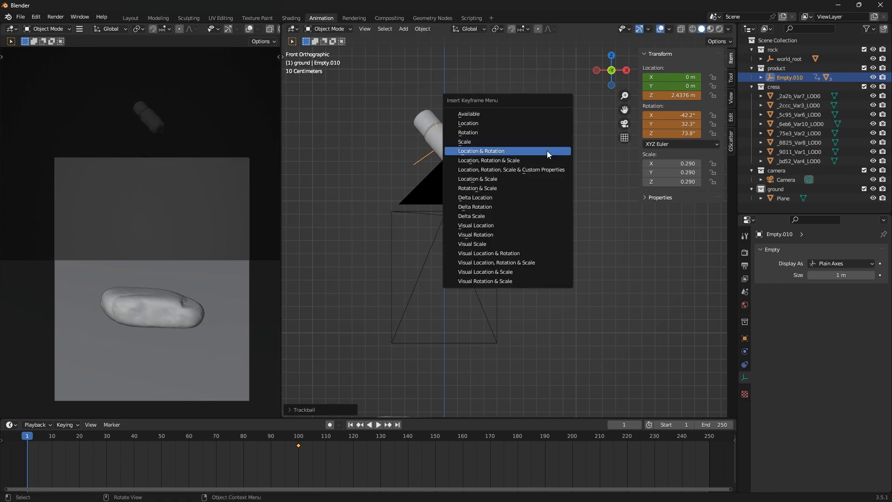
pyautogui.click(547, 151)
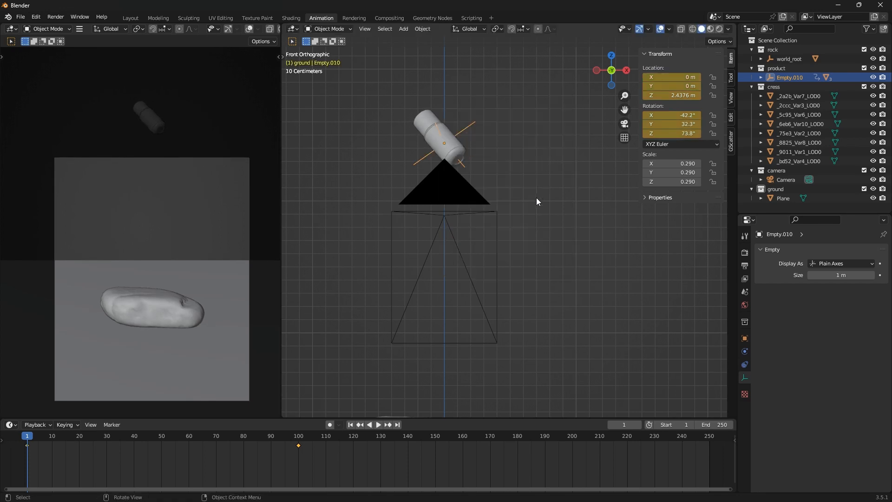
pyautogui.scroll(-3, 245, 31)
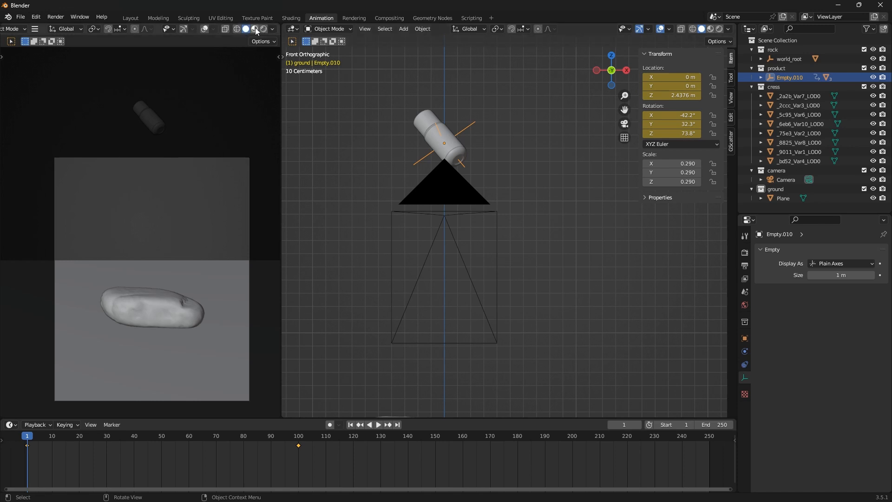
# Set the camera viewport to Material Preview shading and scrub the timeline from the last frame back to frame 0
pyautogui.click(256, 30)
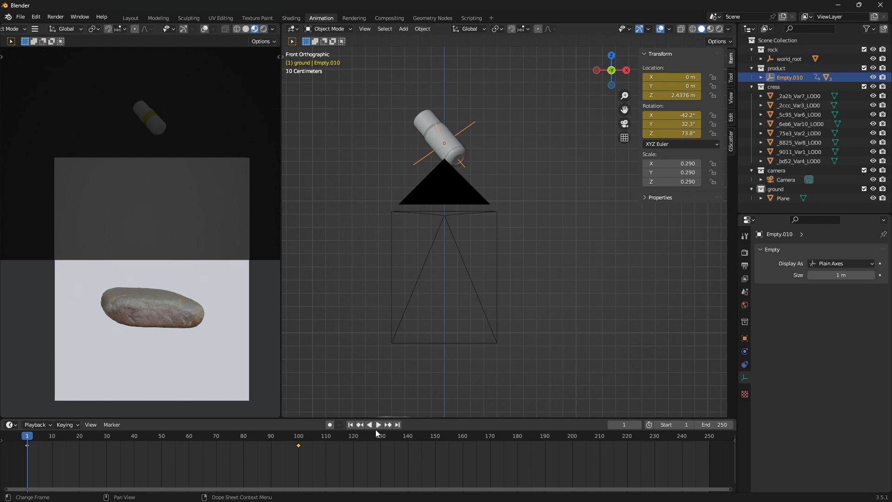
pyautogui.click(397, 424)
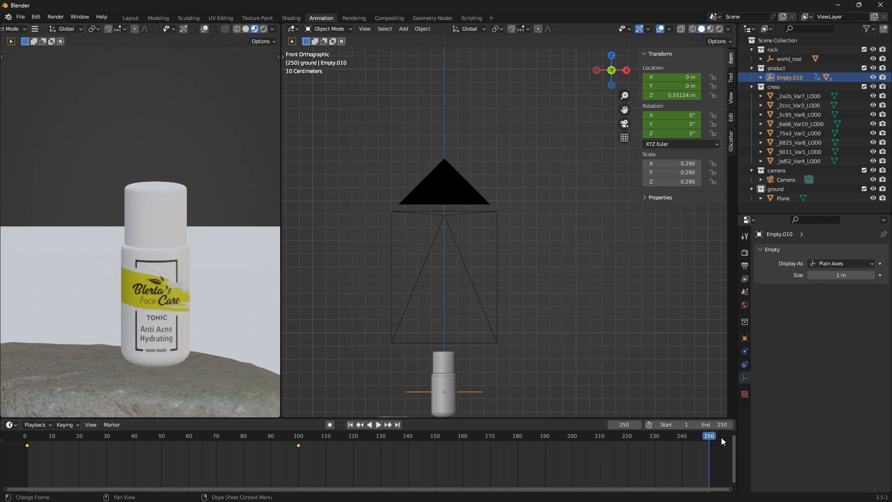
pyautogui.hotkey('ctrl', 'shift', 'space')
pyautogui.moveTo(630, 439); pyautogui.dragTo(24, 440)
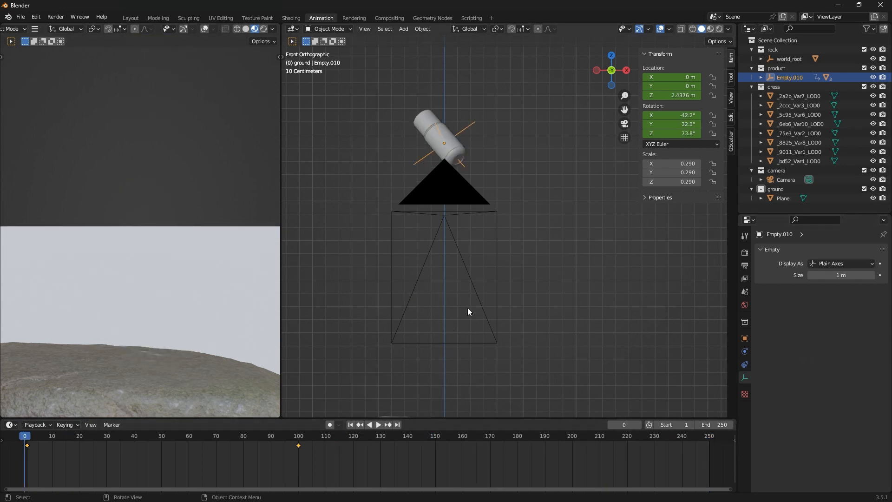
# Fit the whole camera frame in view, play the bottle's descent onto the rock, and park the timeline at frame 101
pyautogui.scroll(-11, 119, 251)
pyautogui.scroll(4, 120, 246)
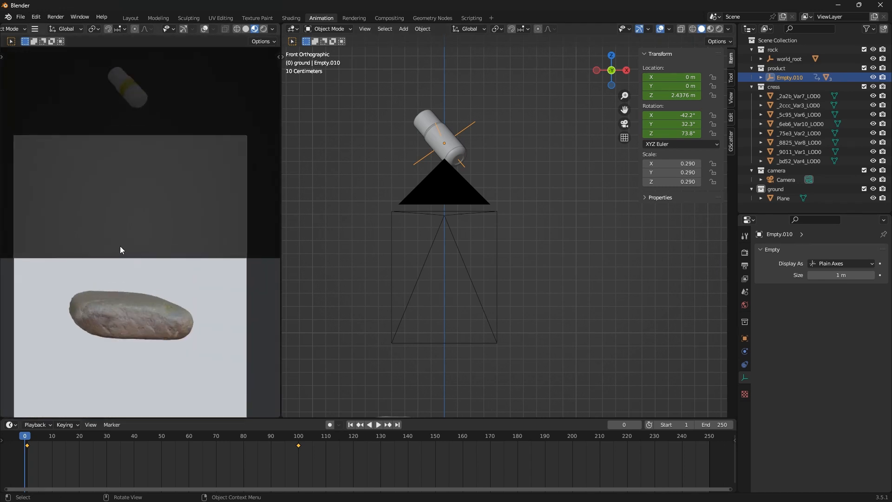
pyautogui.scroll(-1, 122, 248)
pyautogui.keyDown('shift'); pyautogui.moveTo(130, 247); pyautogui.dragTo(131, 236, button='middle'); pyautogui.keyUp('shift')
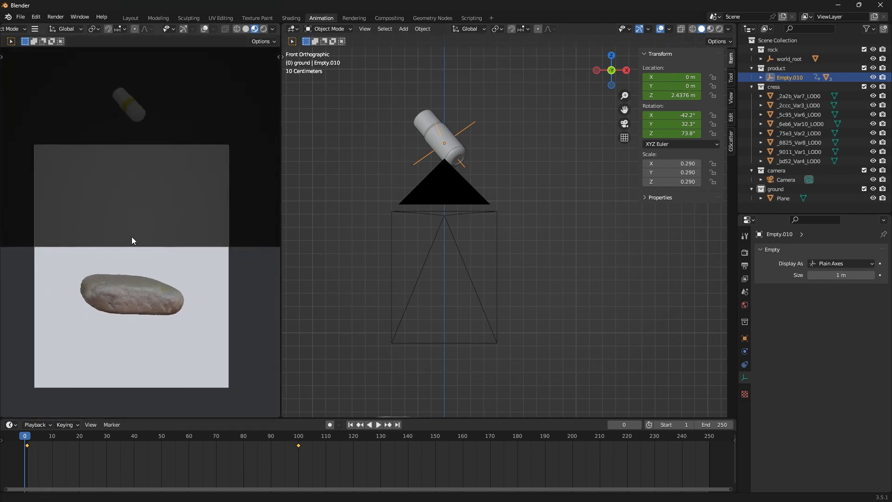
pyautogui.scroll(1, 131, 236)
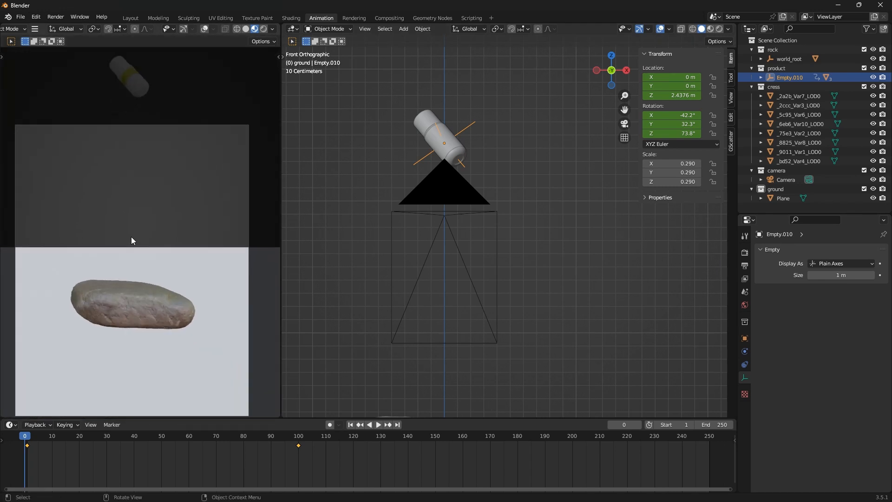
pyautogui.click(378, 424)
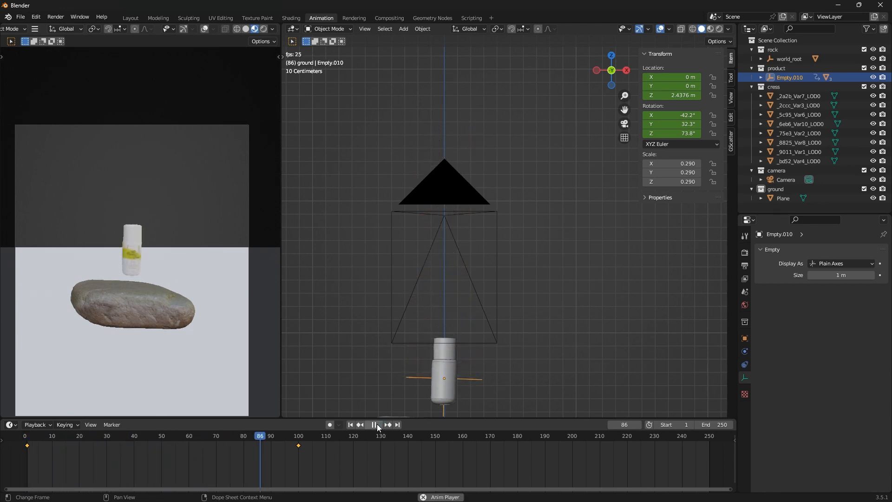
pyautogui.click(376, 425)
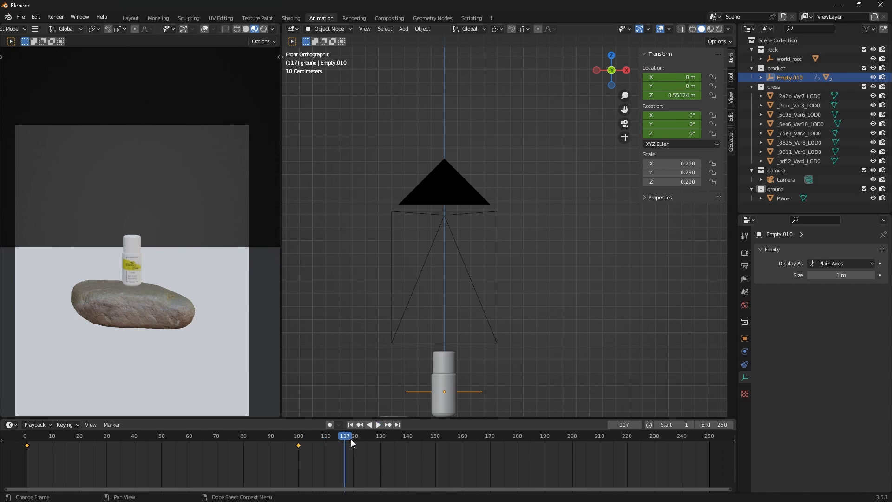
pyautogui.moveTo(351, 439); pyautogui.dragTo(300, 463)
# Hide the 3D viewport's sidebar and select the ground plane beneath the rock
pyautogui.scroll(-3, 489, 306)
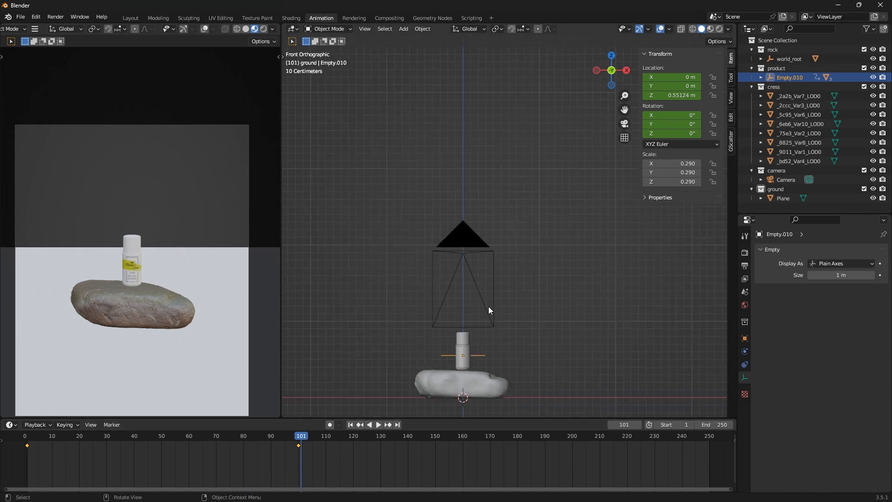
pyautogui.scroll(3, 483, 348)
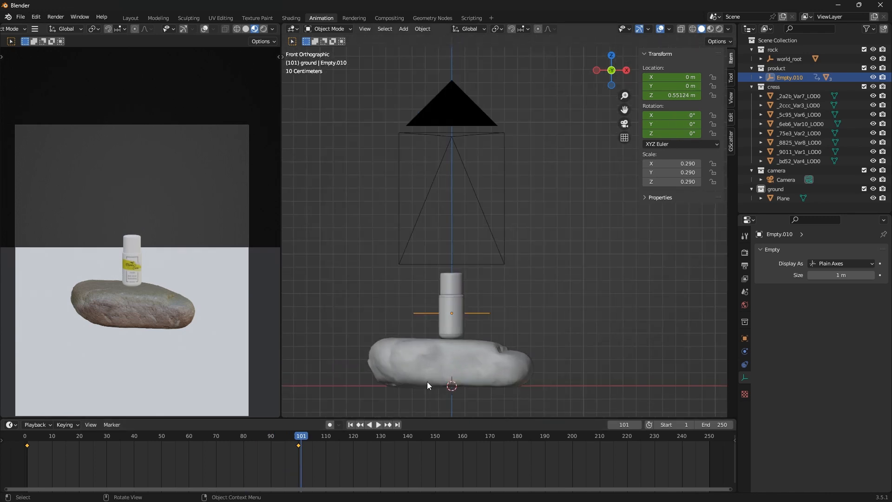
pyautogui.moveTo(434, 299); pyautogui.dragTo(458, 323, button='middle')
pyautogui.scroll(3, 433, 325)
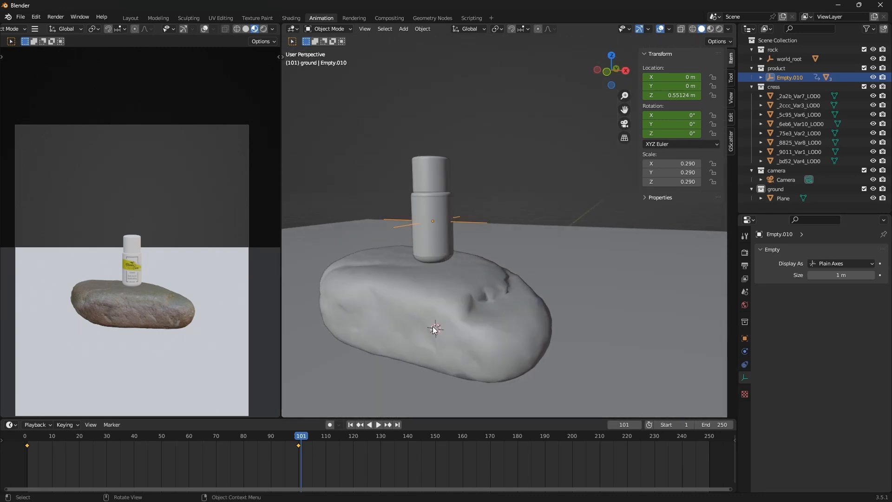
pyautogui.scroll(-5, 447, 328)
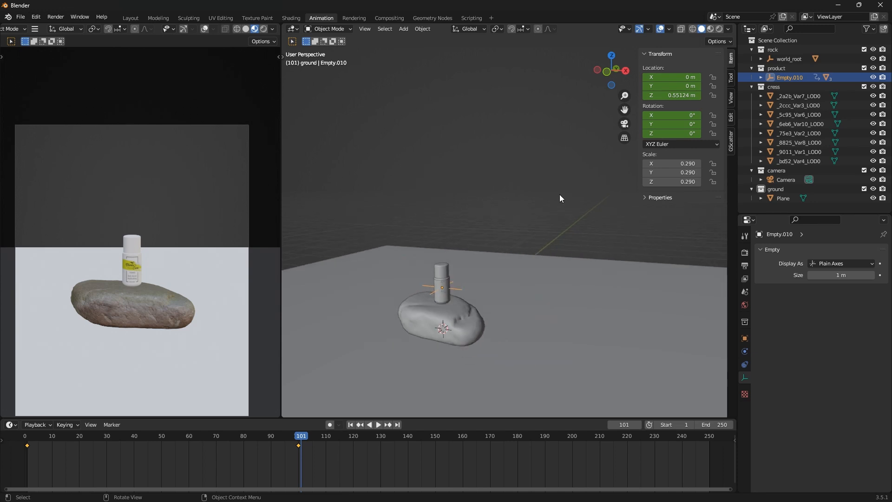
pyautogui.press('n')
pyautogui.scroll(-2, 487, 288)
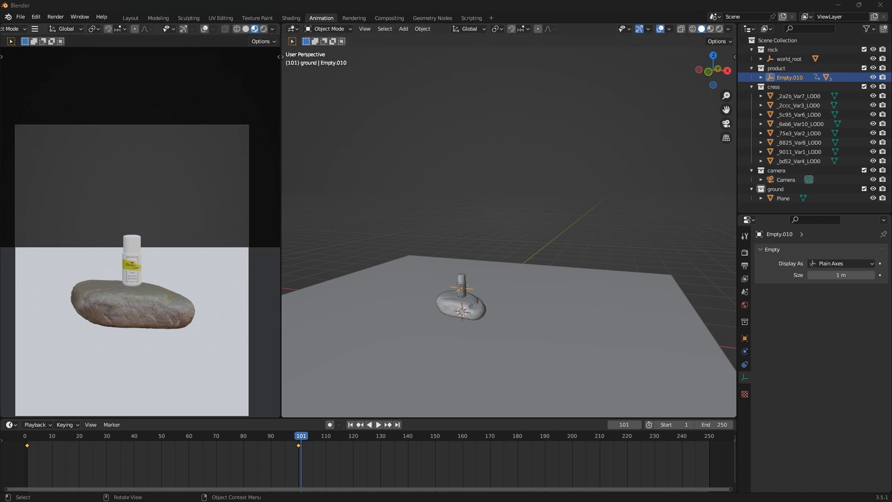
pyautogui.moveTo(420, 277); pyautogui.dragTo(448, 312, button='middle')
pyautogui.scroll(4, 447, 312)
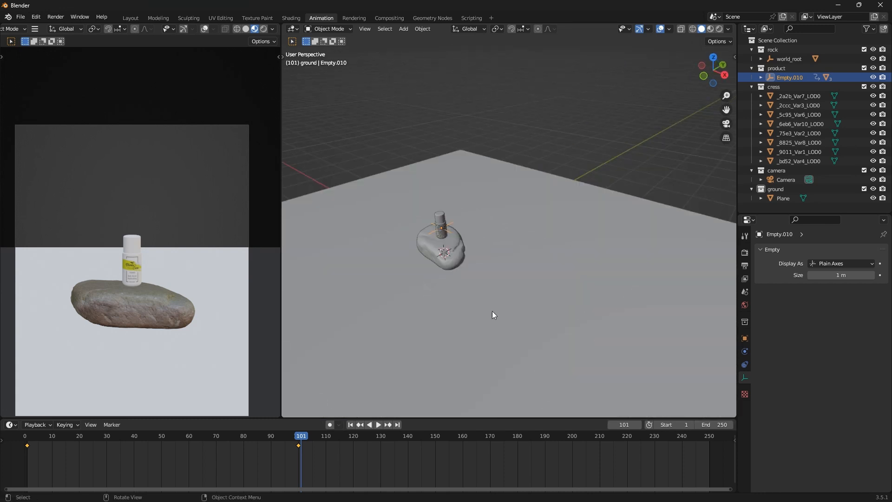
pyautogui.click(488, 311)
pyautogui.scroll(-5, 487, 286)
pyautogui.moveTo(500, 303); pyautogui.dragTo(549, 298, button='middle')
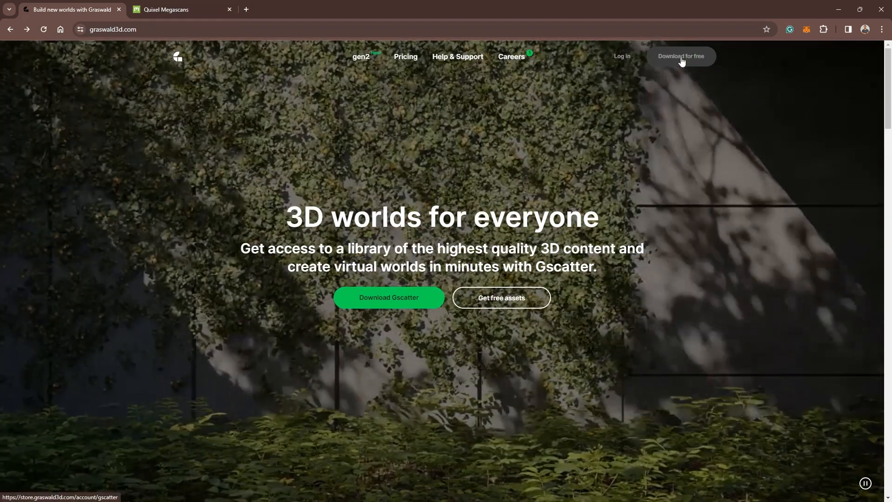
# Switch to the browser, open the free Gscatter downloads page from graswald3d.com, and return to Blender
pyautogui.click(686, 60)
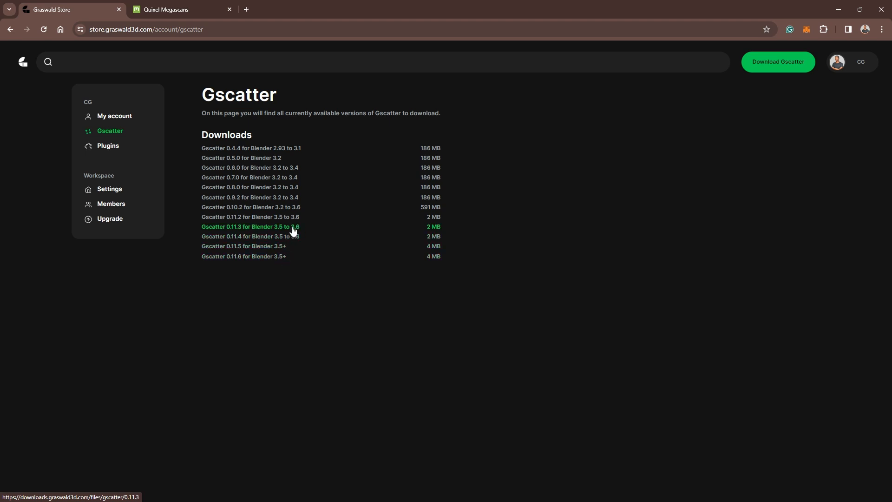
pyautogui.click(838, 10)
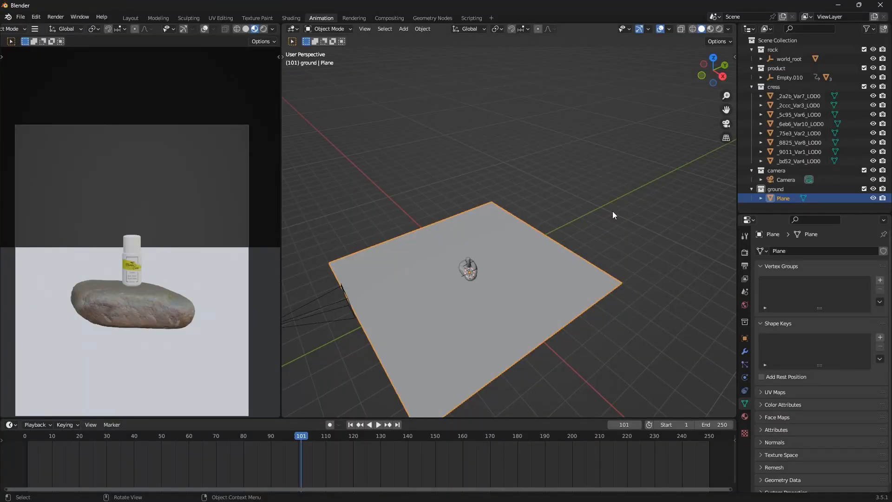
pyautogui.press('n')
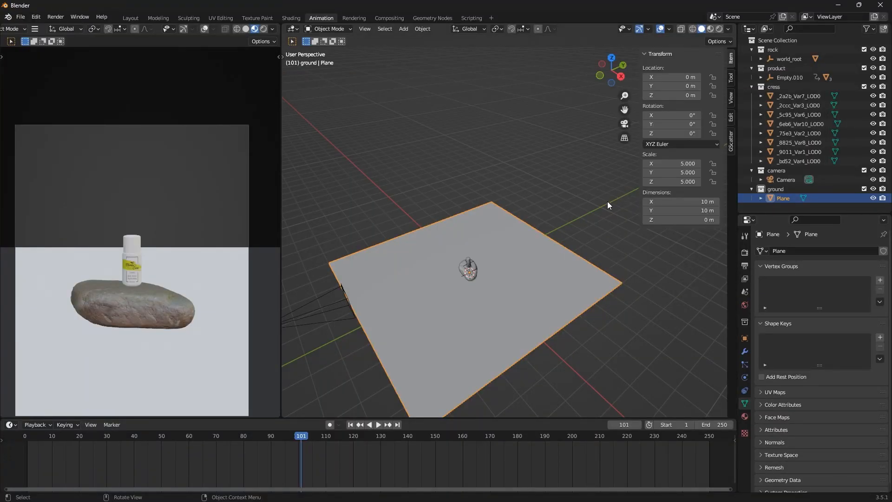
pyautogui.press('n')
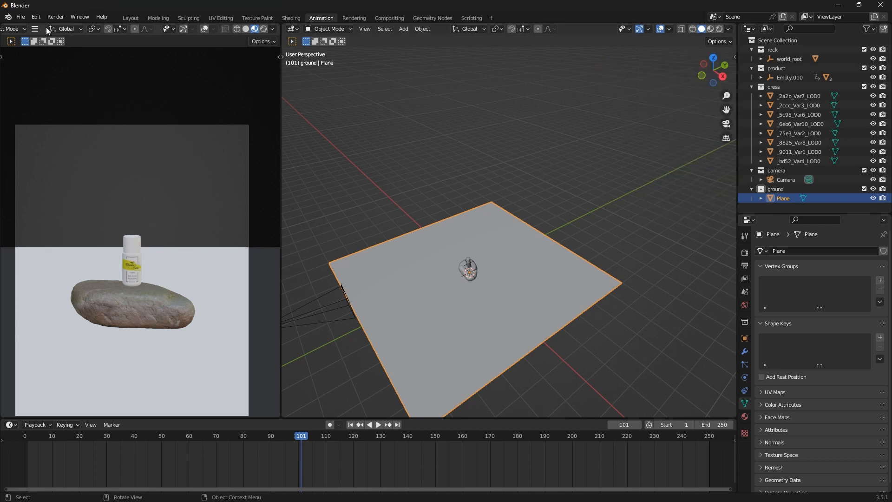
# Check the GScatter by Graswald add-on in the preferences and view the add-on install dialog without installing anything
pyautogui.click(34, 16)
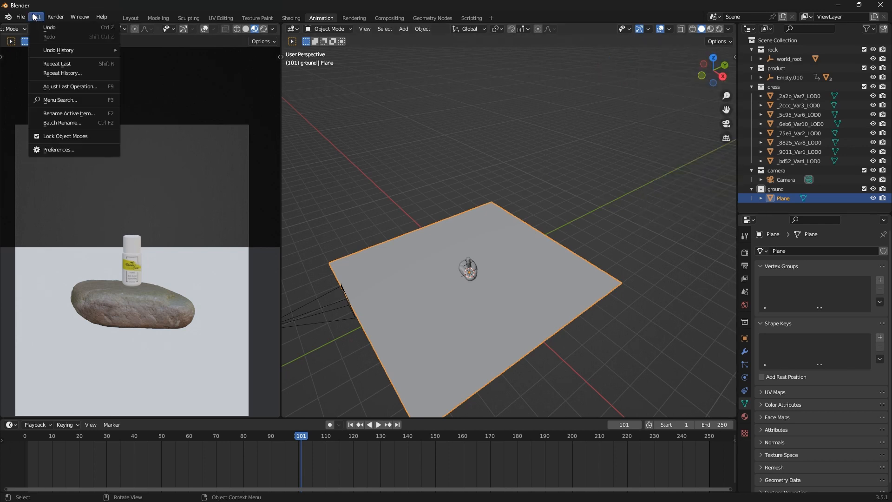
pyautogui.click(58, 150)
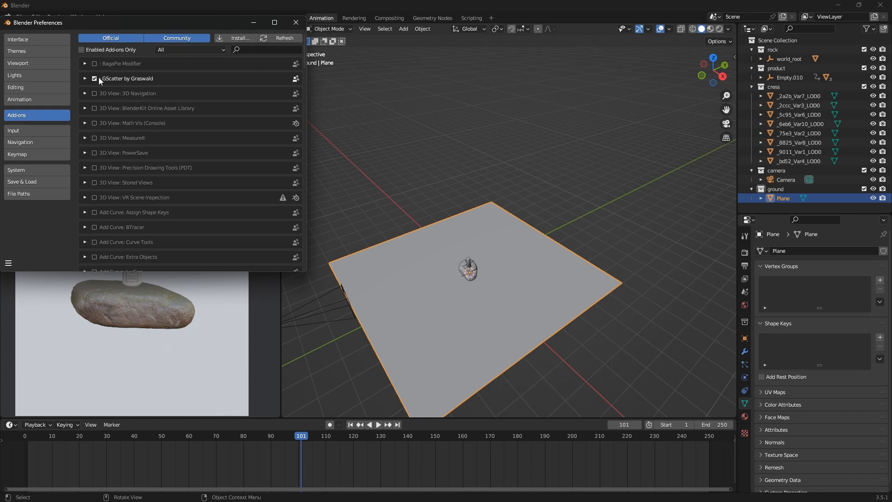
pyautogui.click(241, 38)
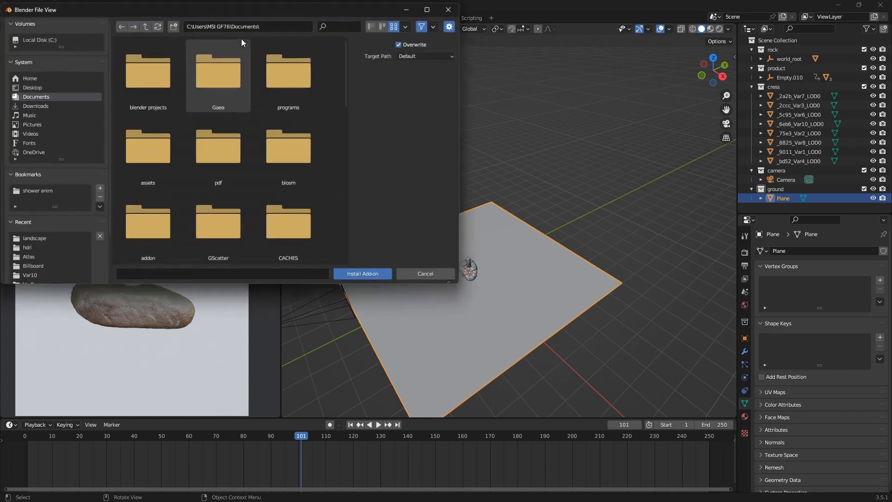
pyautogui.click(449, 9)
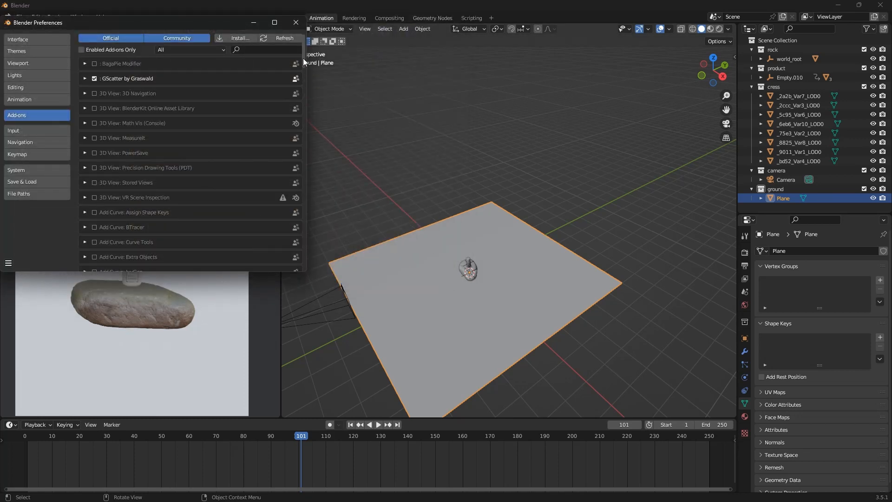
pyautogui.click(297, 22)
# Show the GScatter controls for the ground plane and look through its asset browser without choosing an asset
pyautogui.press('n')
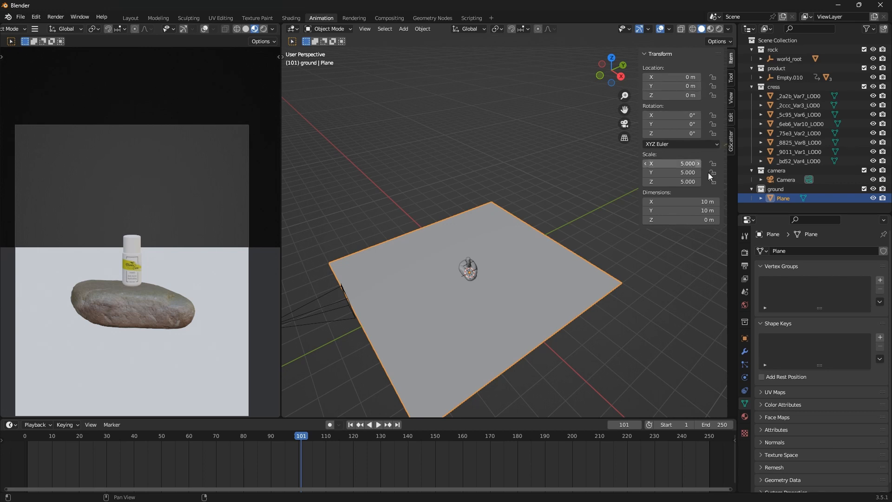
pyautogui.click(731, 140)
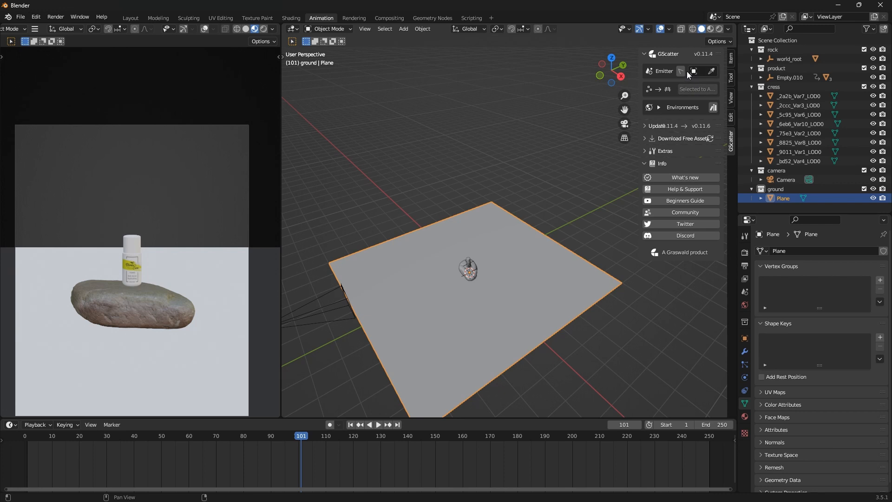
pyautogui.click(713, 107)
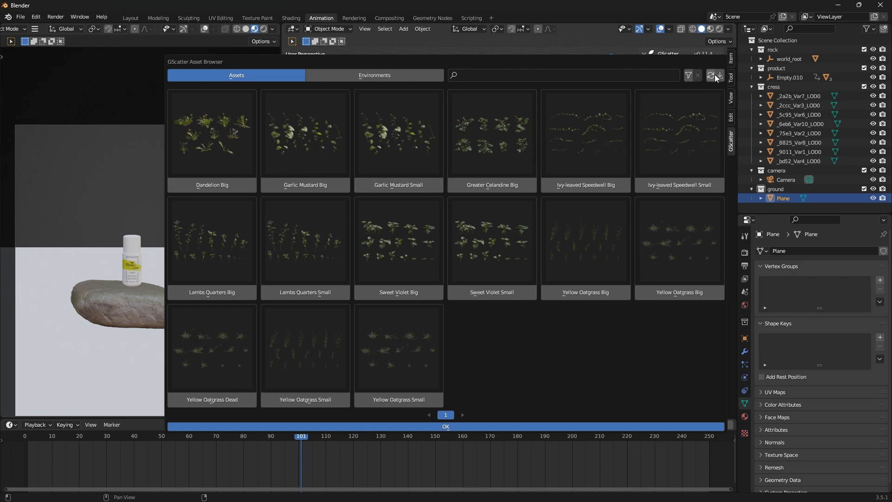
pyautogui.click(488, 426)
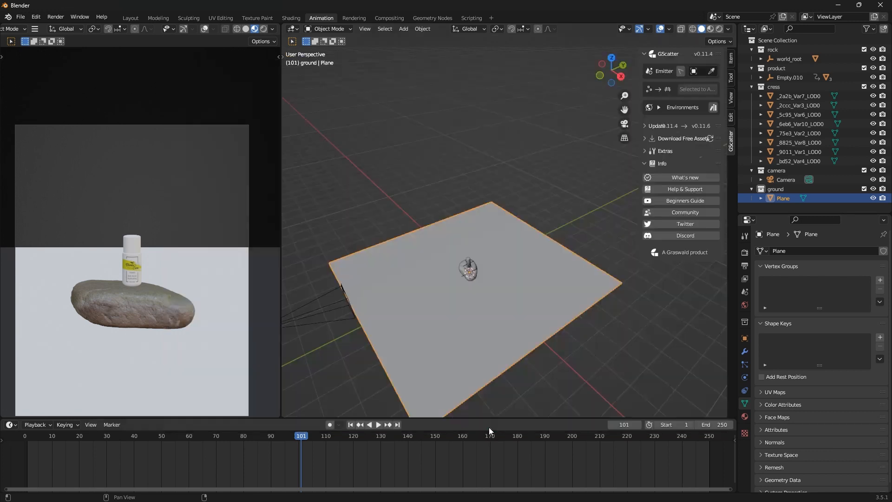
# Show the free downloadable GScatter assets, examine the Sycamore Maple entry without downloading it, and widen the viewport's sidebar
pyautogui.click(648, 138)
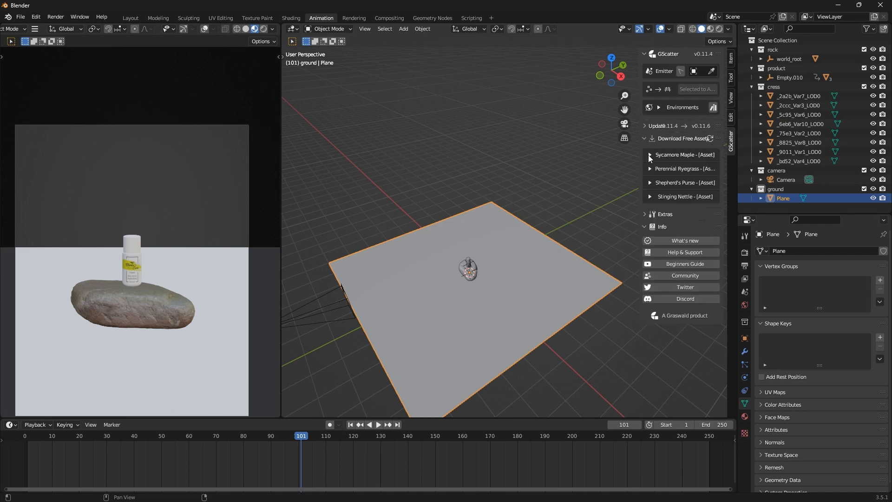
pyautogui.click(649, 155)
pyautogui.scroll(-4, 687, 331)
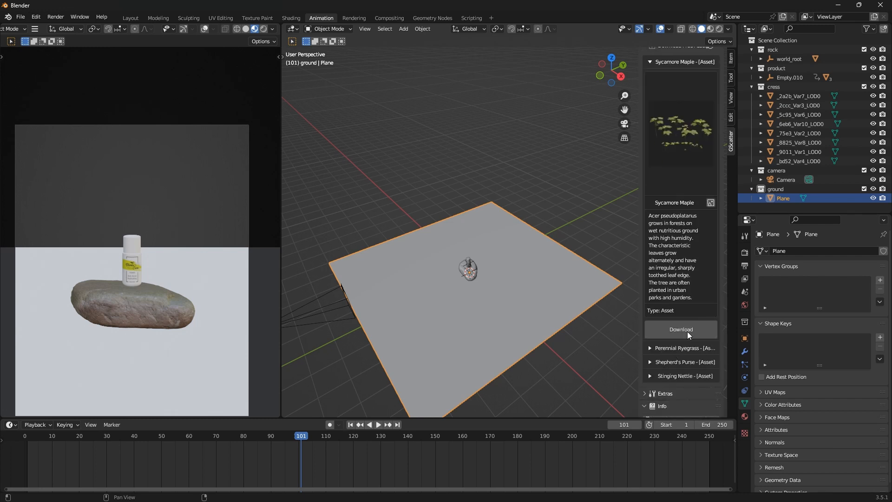
pyautogui.scroll(3, 683, 327)
pyautogui.scroll(-4, 683, 325)
pyautogui.scroll(5, 679, 311)
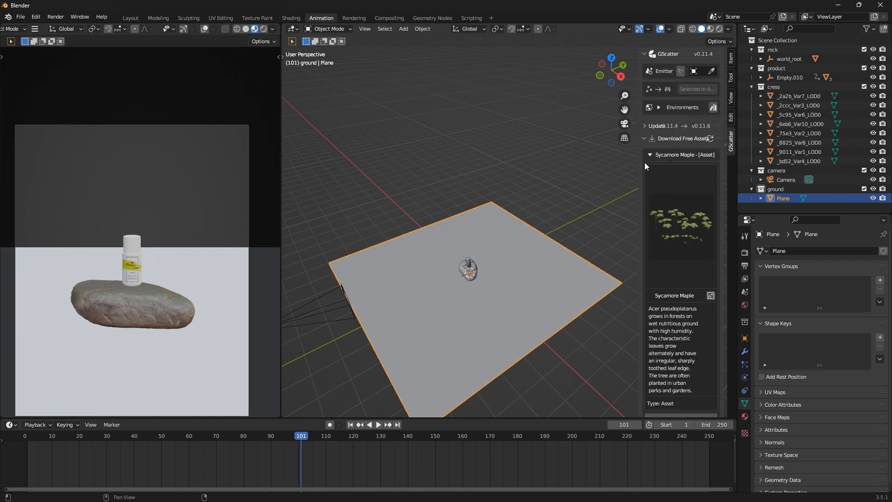
pyautogui.moveTo(642, 162); pyautogui.dragTo(606, 162)
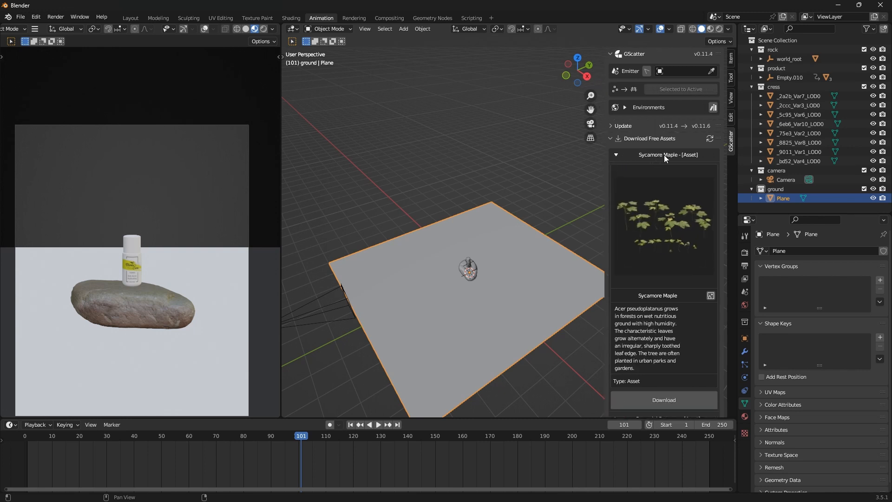
# Examine the Perennial Ryegrass free asset without downloading it, and collapse both asset entries and the free assets list
pyautogui.scroll(-8, 664, 185)
pyautogui.click(616, 261)
pyautogui.scroll(-7, 635, 288)
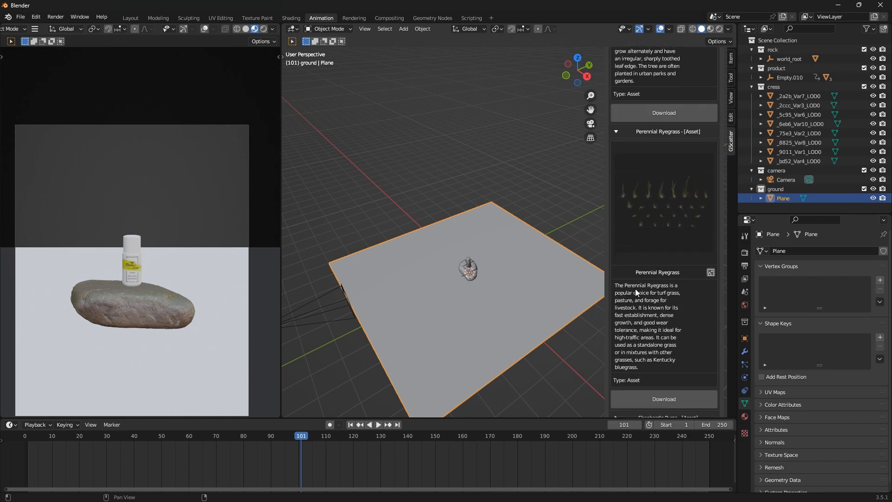
pyautogui.scroll(10, 625, 317)
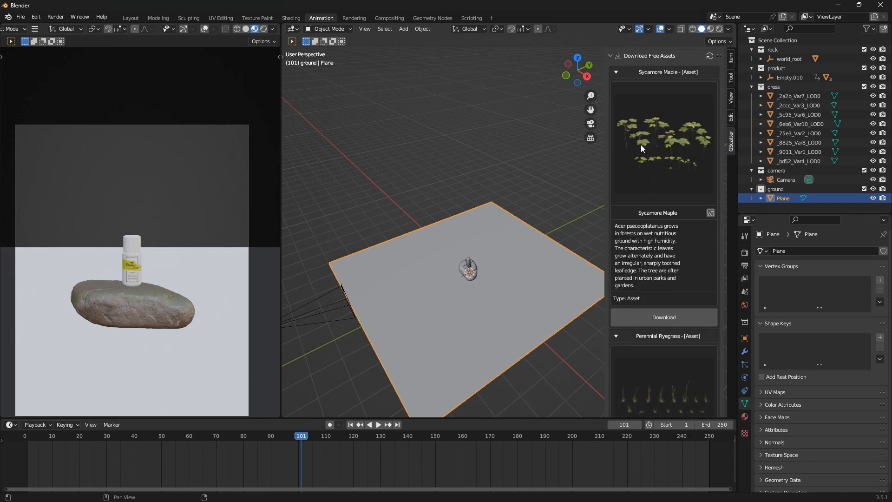
pyautogui.scroll(4, 636, 142)
pyautogui.click(617, 154)
pyautogui.click(615, 168)
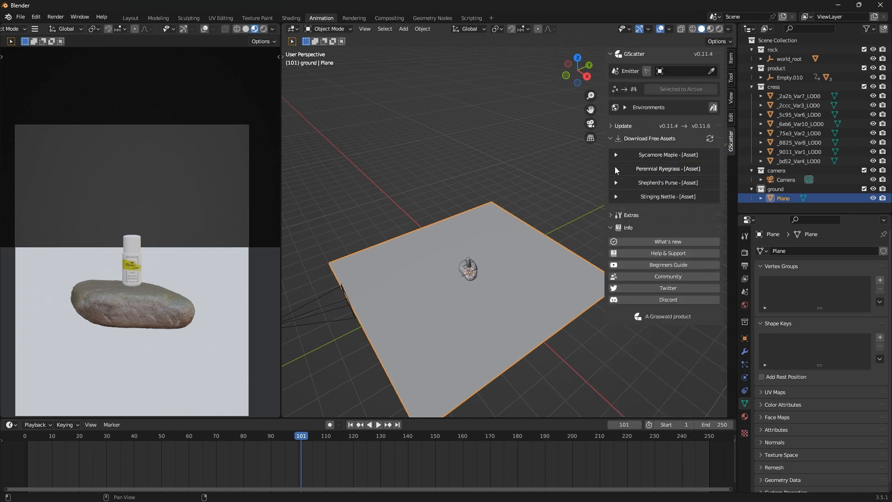
pyautogui.click(610, 139)
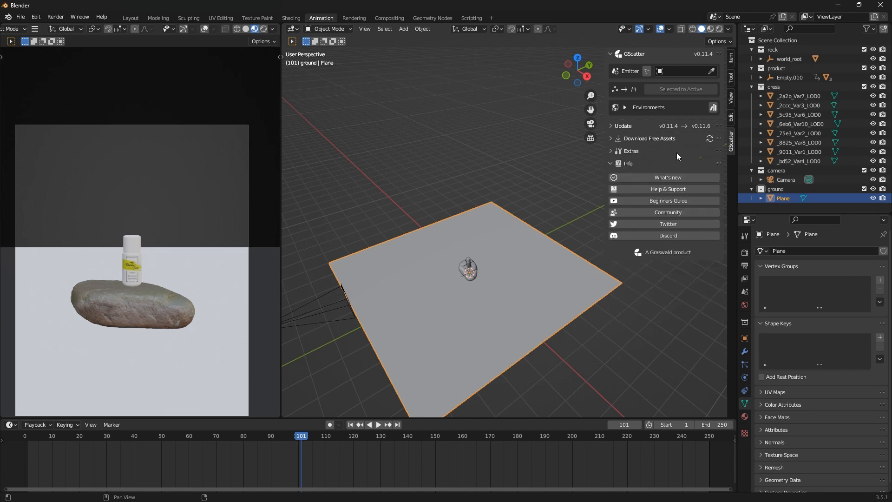
# View the plant assets in the GScatter asset browser without choosing one, and hide the 3D viewport's sidebar
pyautogui.click(714, 108)
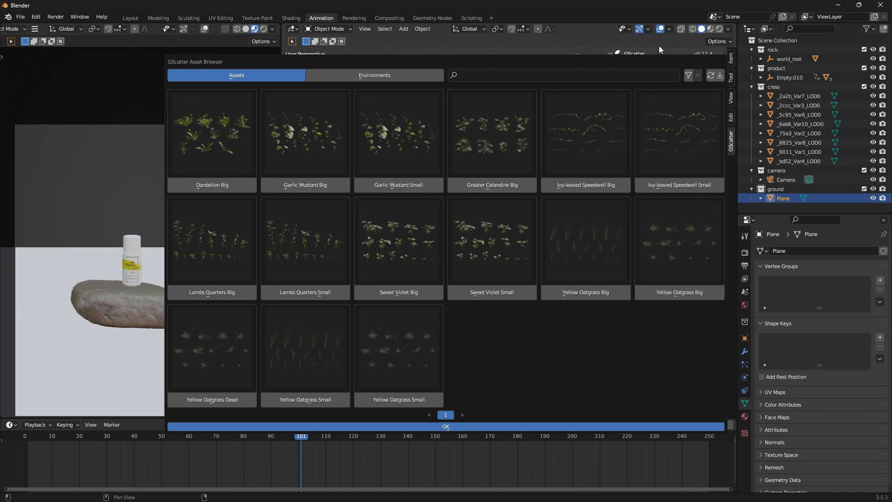
pyautogui.click(474, 43)
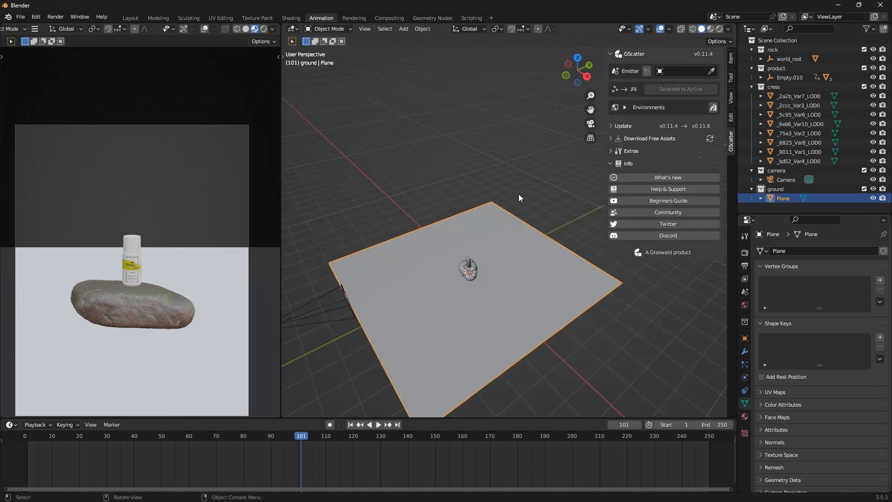
pyautogui.press('n')
pyautogui.scroll(5, 520, 195)
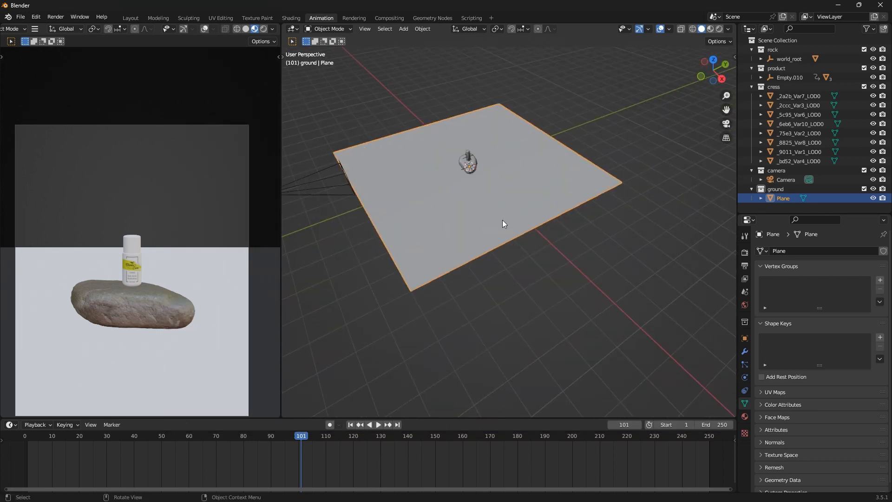
pyautogui.moveTo(502, 220); pyautogui.dragTo(492, 221, button='middle')
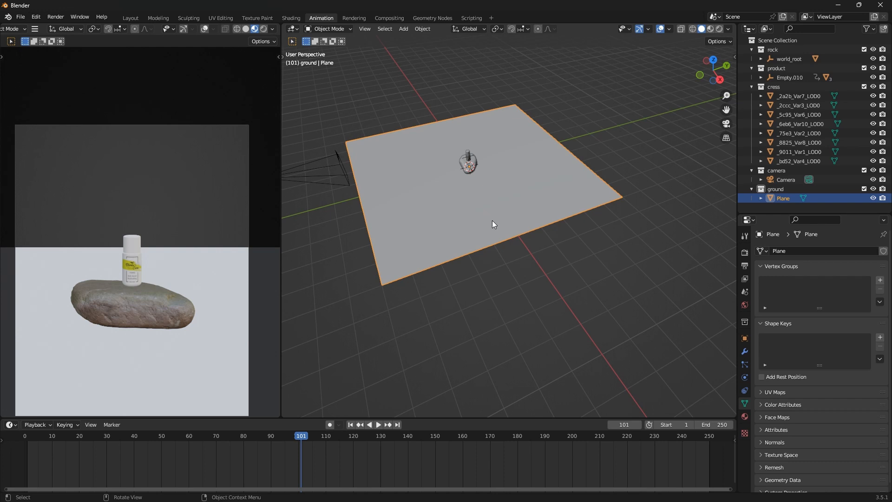
# Subdivide the ground plane's mesh with 100 cuts in Edit Mode and return to Object Mode
pyautogui.press('Tab')
pyautogui.press('Tab')
pyautogui.click(745, 352)
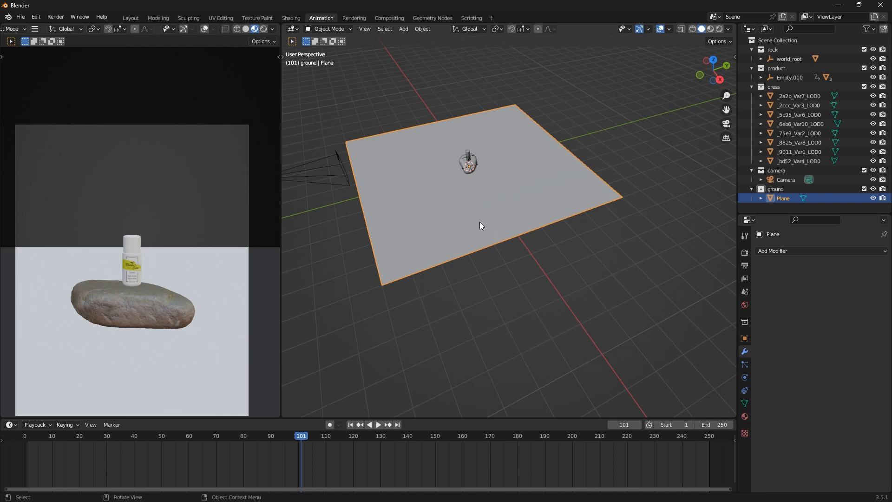
pyautogui.press('Tab')
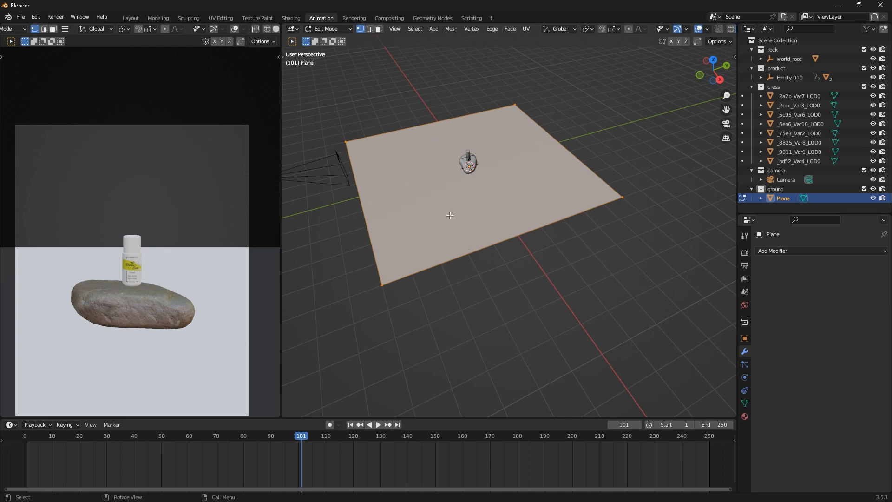
pyautogui.rightClick(455, 197)
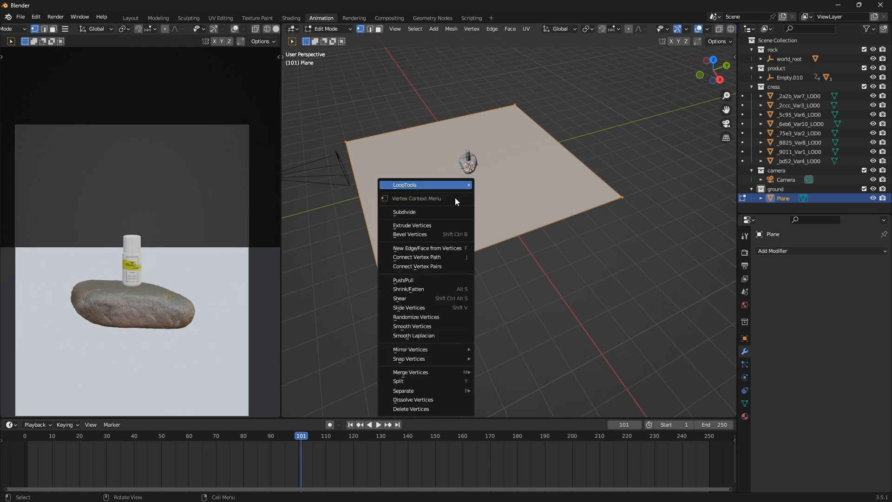
pyautogui.click(433, 211)
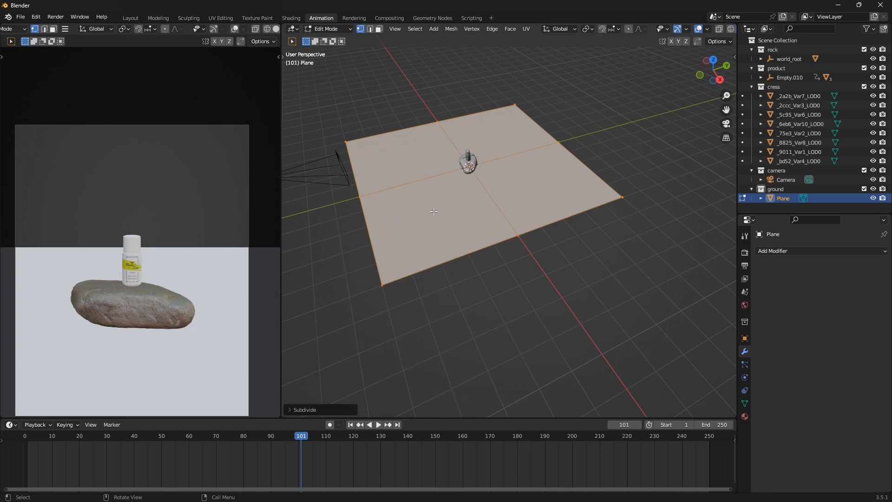
pyautogui.click(298, 409)
pyautogui.click(372, 346)
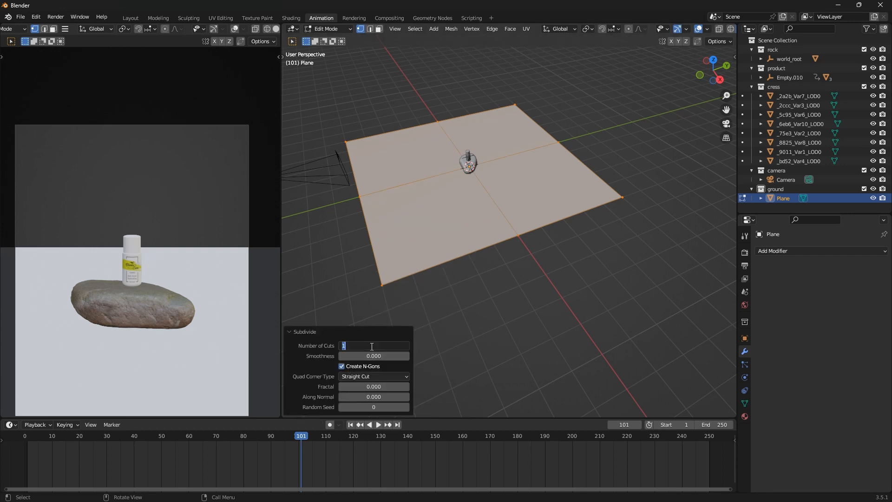
pyautogui.write('100')
pyautogui.press('Return')
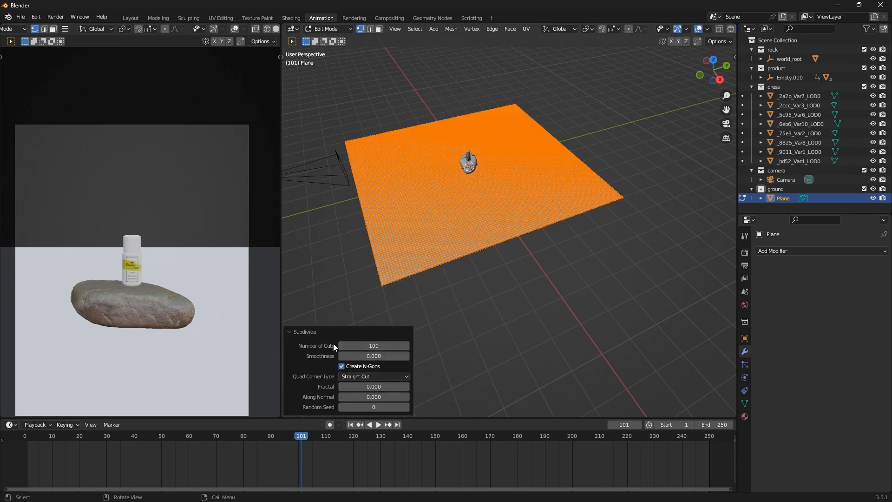
pyautogui.click(289, 332)
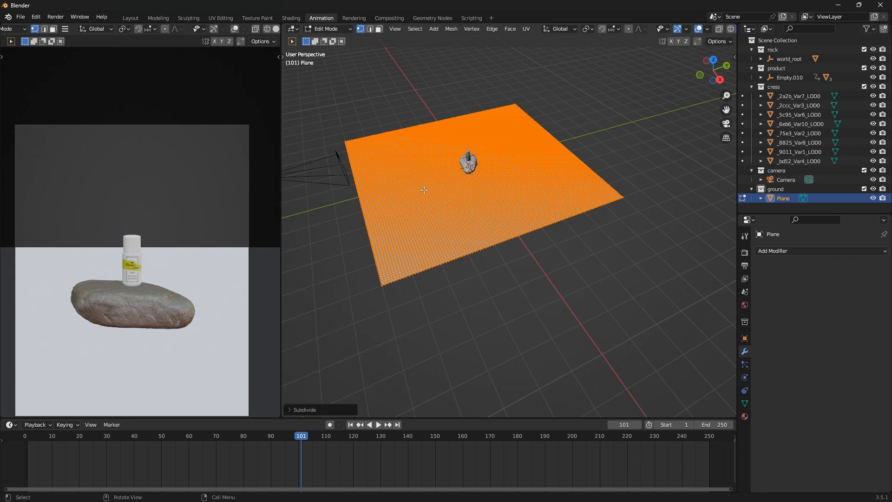
pyautogui.scroll(3, 494, 296)
pyautogui.press('Tab')
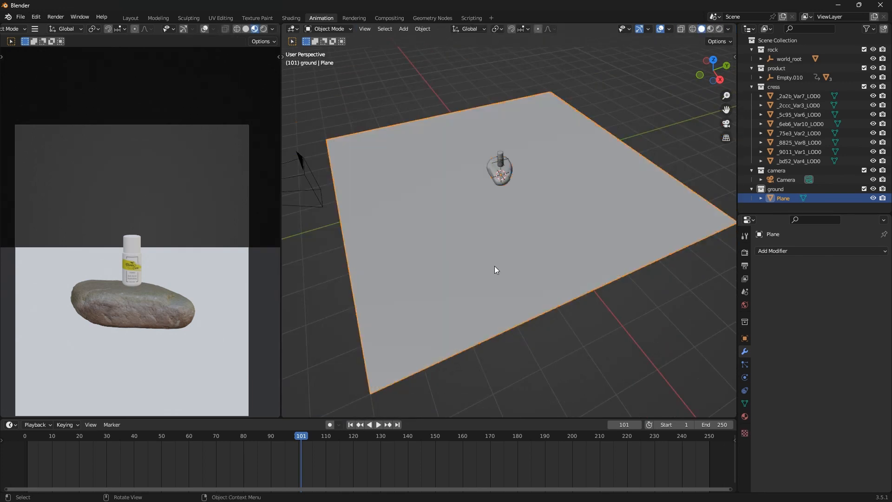
# Apply the object transform of the ground plane
pyautogui.scroll(-5, 494, 265)
pyautogui.moveTo(520, 274); pyautogui.dragTo(511, 247, button='middle')
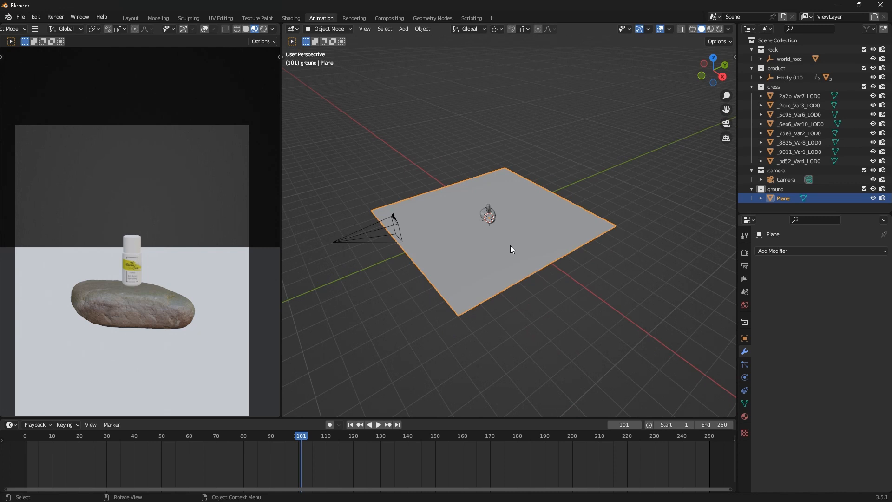
pyautogui.hotkey('ctrl', 'a')
pyautogui.click(491, 263)
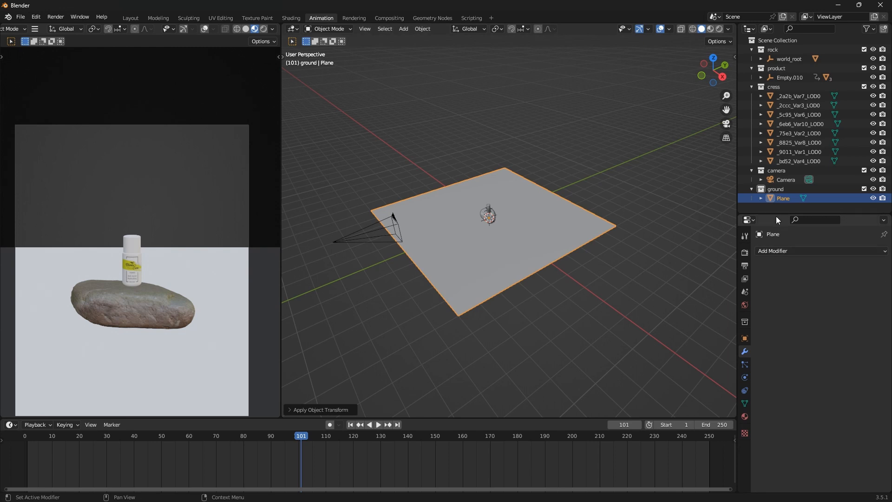
# Add a Displace modifier with a new texture to the ground plane, keeping Local coordinates
pyautogui.moveTo(775, 213); pyautogui.dragTo(773, 143)
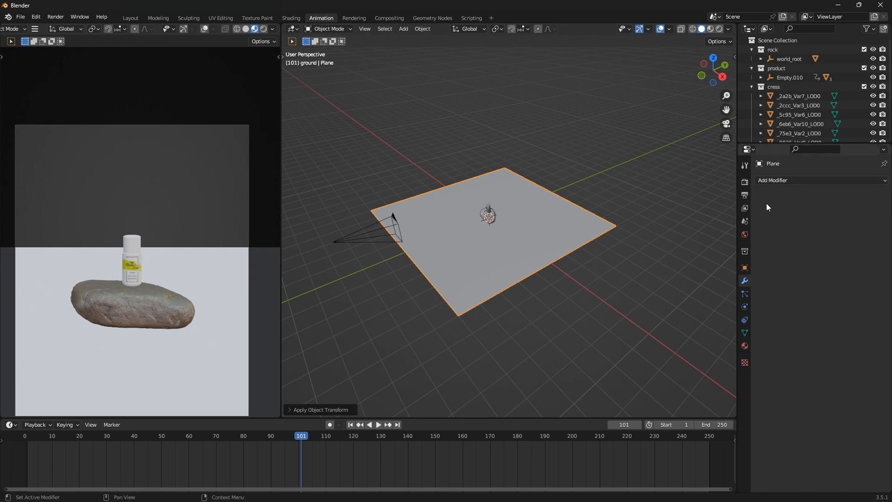
pyautogui.click(787, 180)
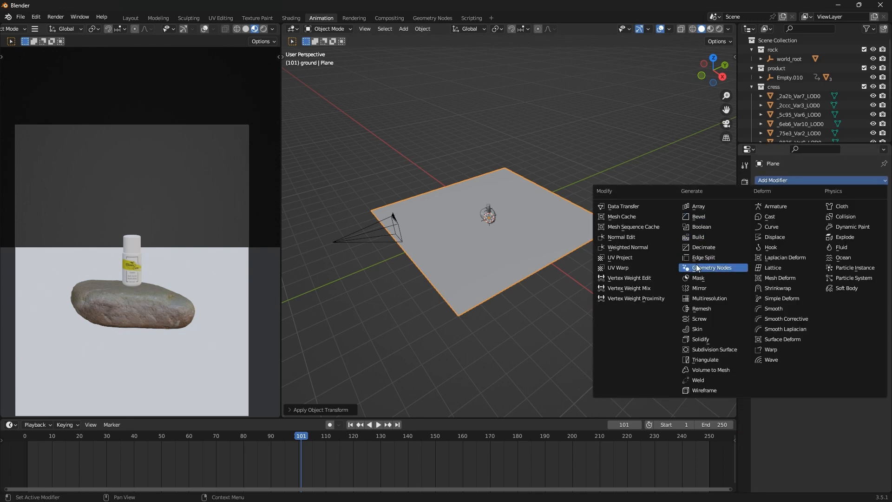
pyautogui.click(789, 238)
pyautogui.click(846, 211)
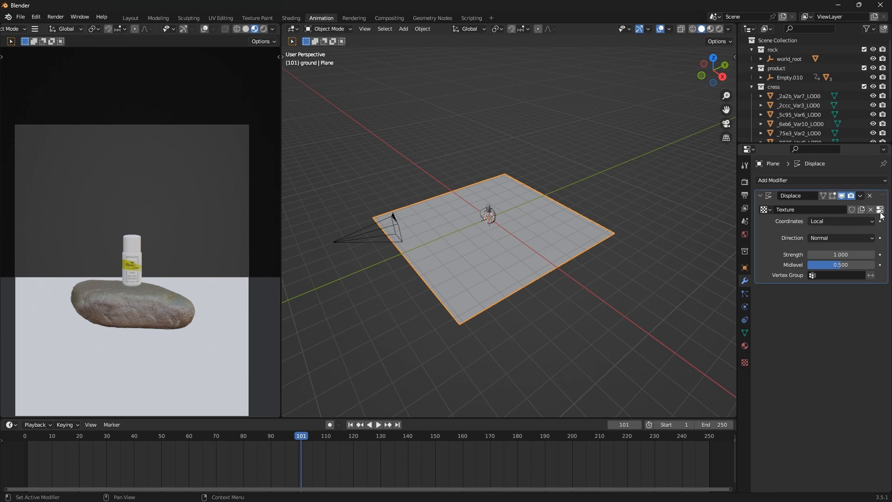
pyautogui.click(855, 222)
pyautogui.click(852, 222)
# Change the ground plane's displacement texture type to Clouds
pyautogui.click(880, 211)
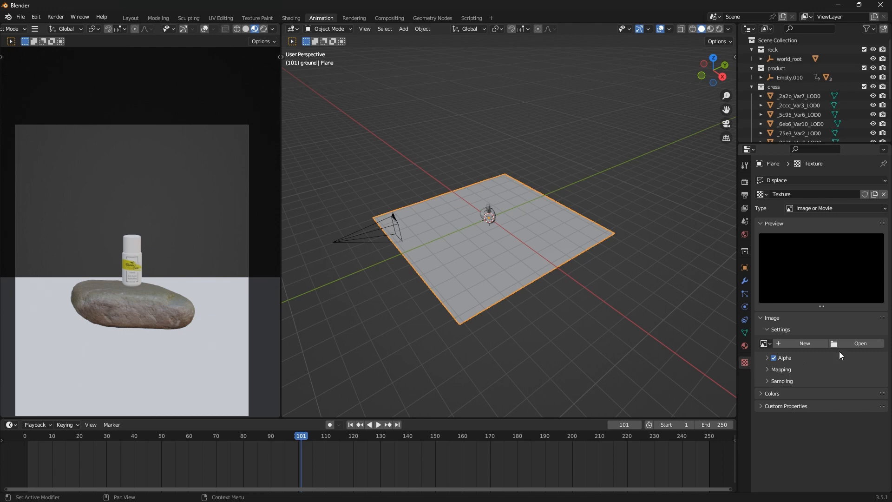
pyautogui.click(835, 208)
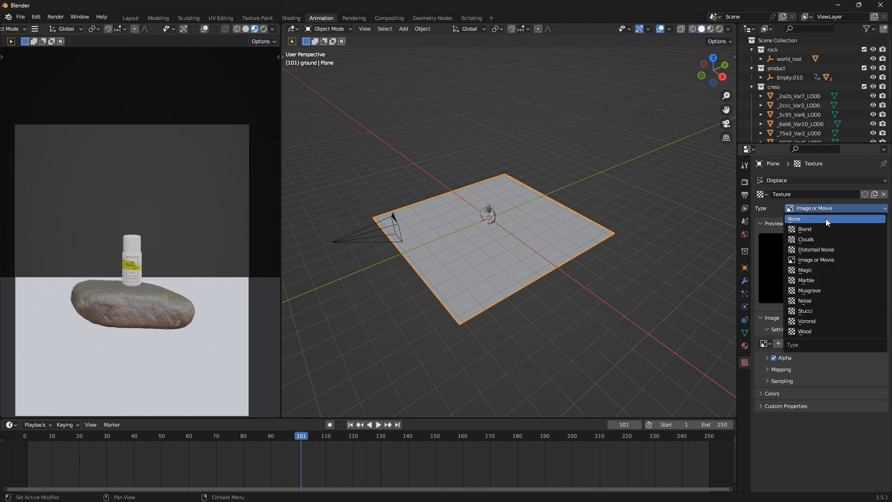
pyautogui.click(815, 240)
pyautogui.scroll(3, 456, 229)
pyautogui.scroll(-5, 452, 228)
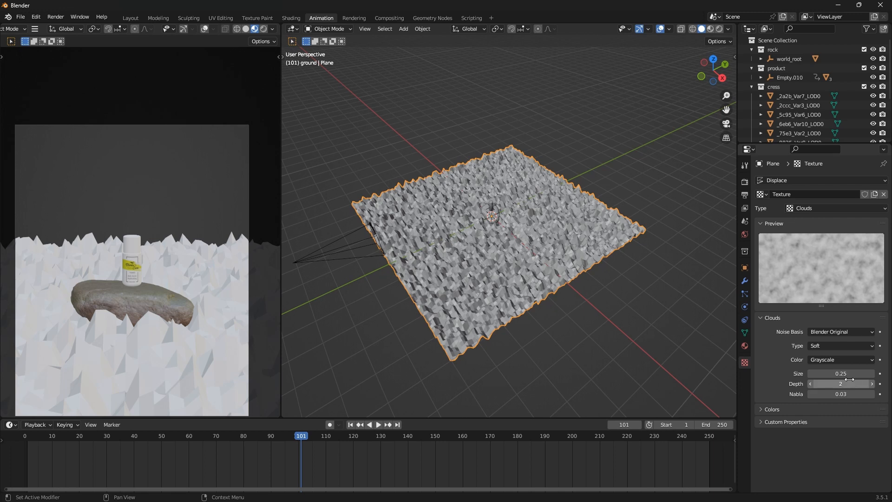
# Set the Clouds texture size to 1 to smooth the ground's bumps around the rock
pyautogui.moveTo(459, 252); pyautogui.dragTo(491, 220, button='middle')
pyautogui.scroll(7, 495, 219)
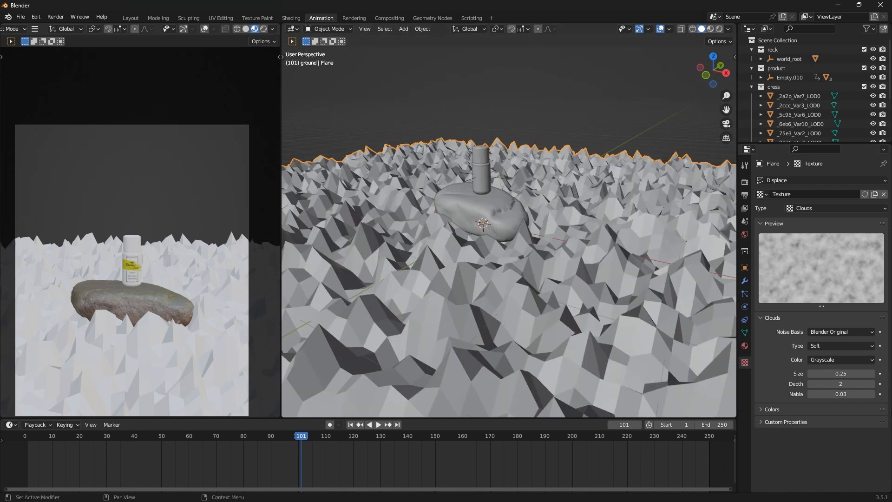
pyautogui.scroll(-4, 659, 300)
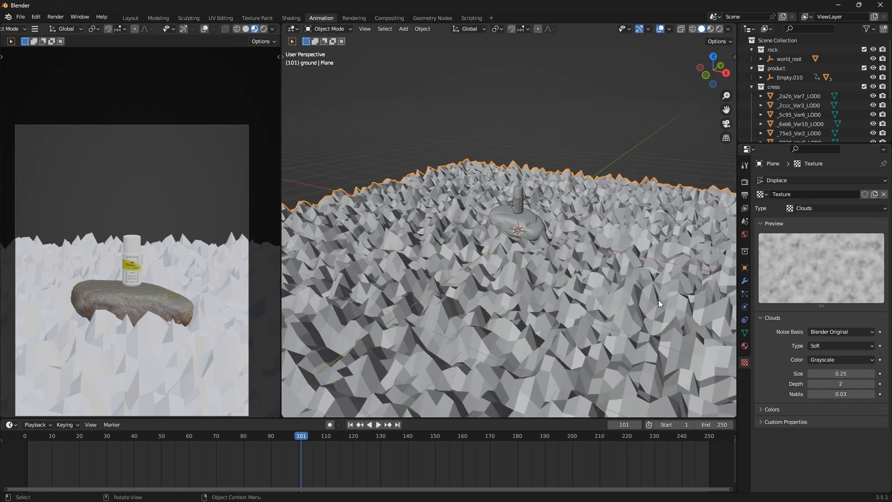
pyautogui.click(836, 374)
pyautogui.write('1')
pyautogui.press('Return')
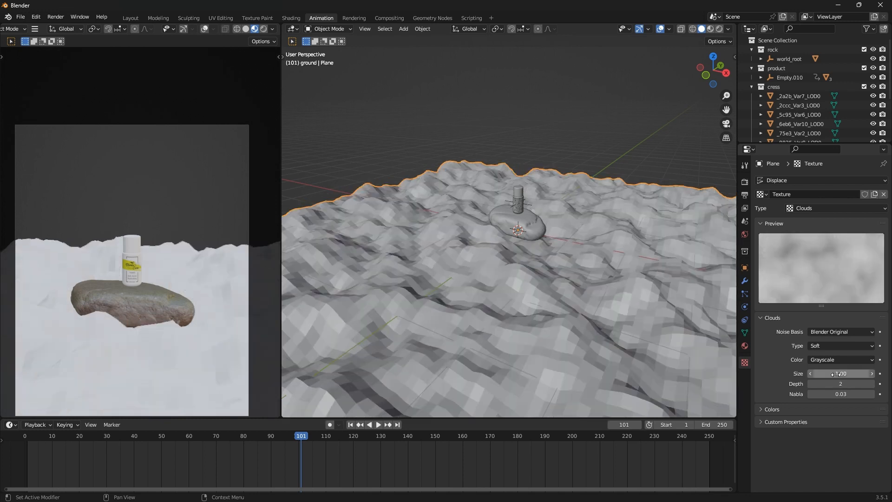
pyautogui.scroll(-3, 427, 295)
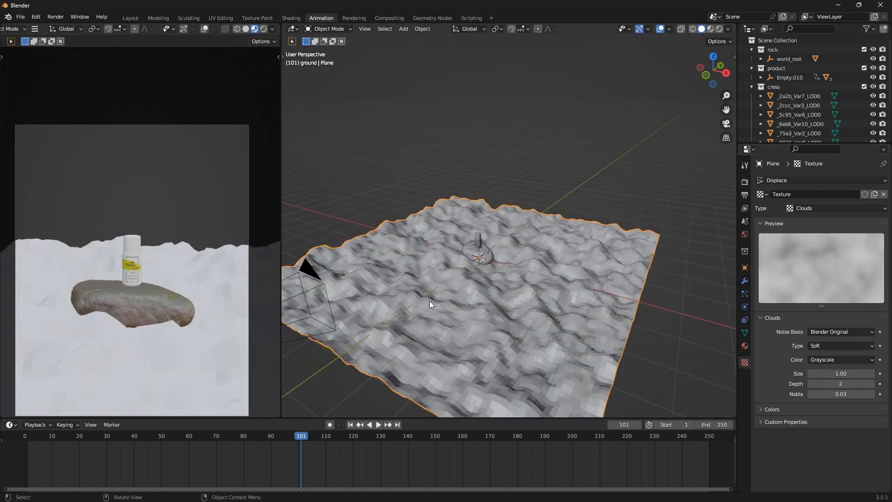
pyautogui.moveTo(542, 303); pyautogui.dragTo(529, 305, button='middle')
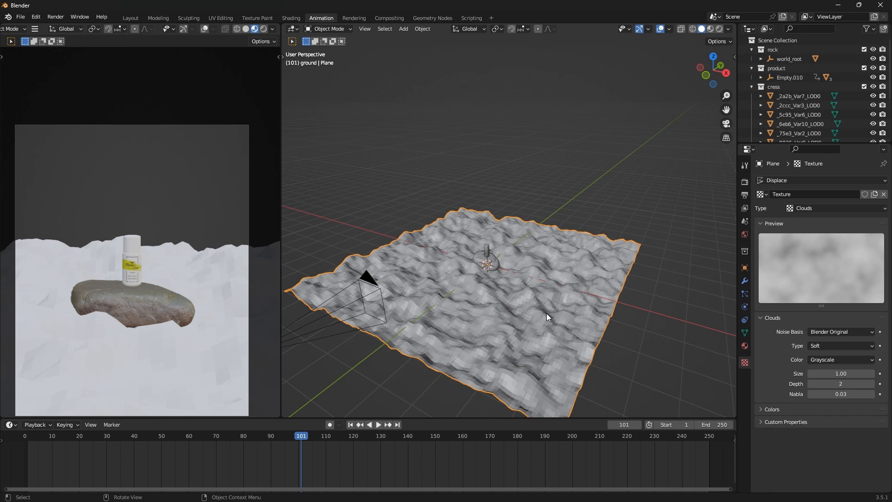
# Scale the displaced ground plane up uniformly by about 1.8
pyautogui.press('s')
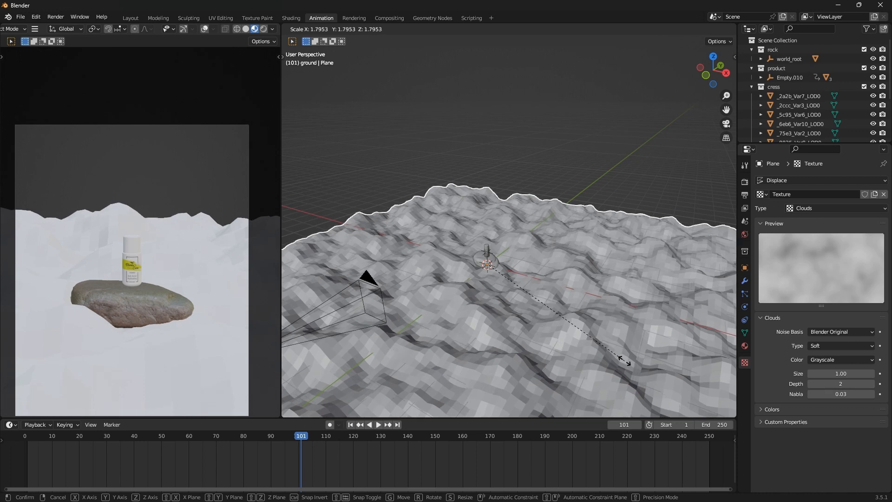
pyautogui.click(624, 360)
pyautogui.scroll(-6, 545, 297)
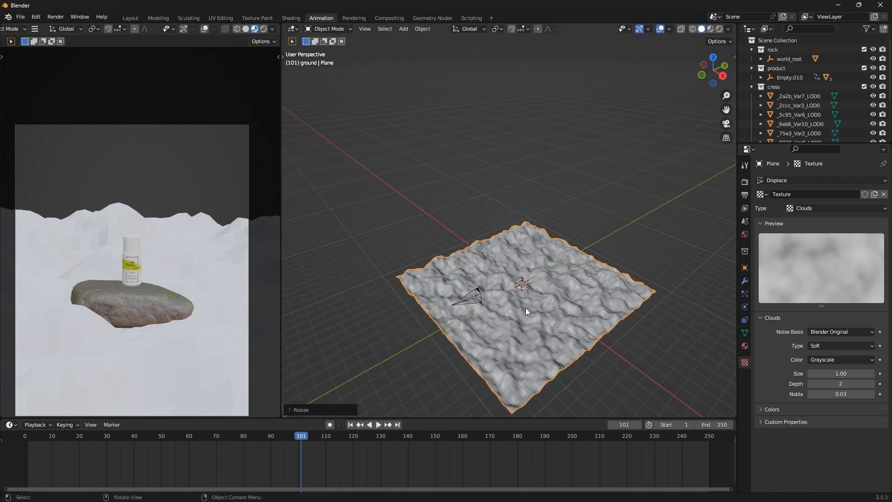
# Apply the ground plane's scale and set the displacement's Clouds texture size to 5
pyautogui.hotkey('ctrl', 'a')
pyautogui.click(526, 308)
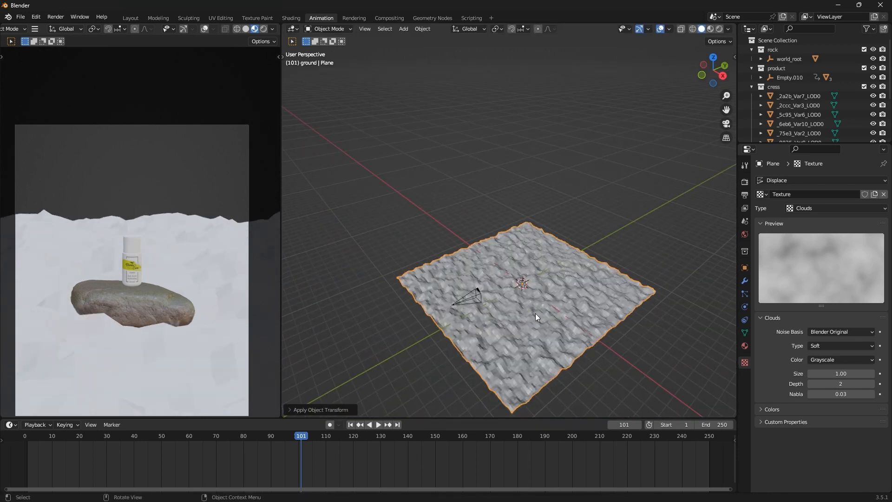
pyautogui.click(849, 373)
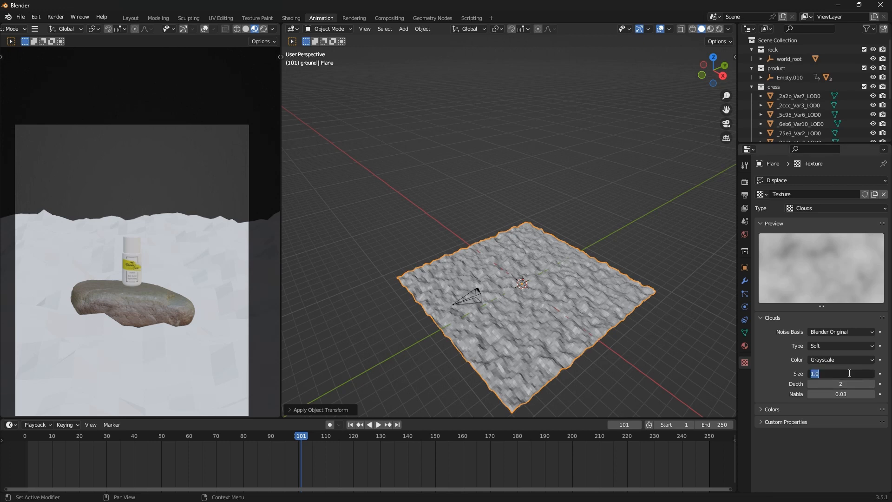
pyautogui.write('5')
pyautogui.press('Return')
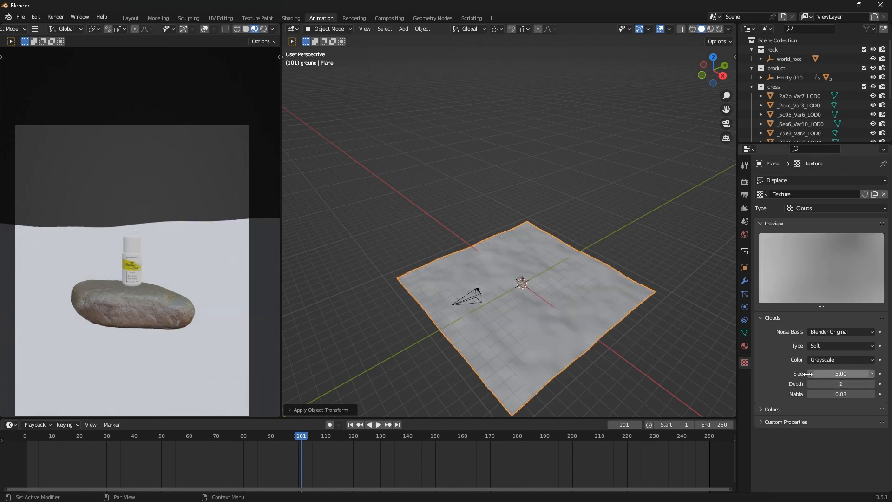
# Set the ground plane's Displace modifier strength to 0.1
pyautogui.scroll(6, 525, 287)
pyautogui.moveTo(525, 287); pyautogui.dragTo(548, 262, button='middle')
pyautogui.scroll(8, 479, 271)
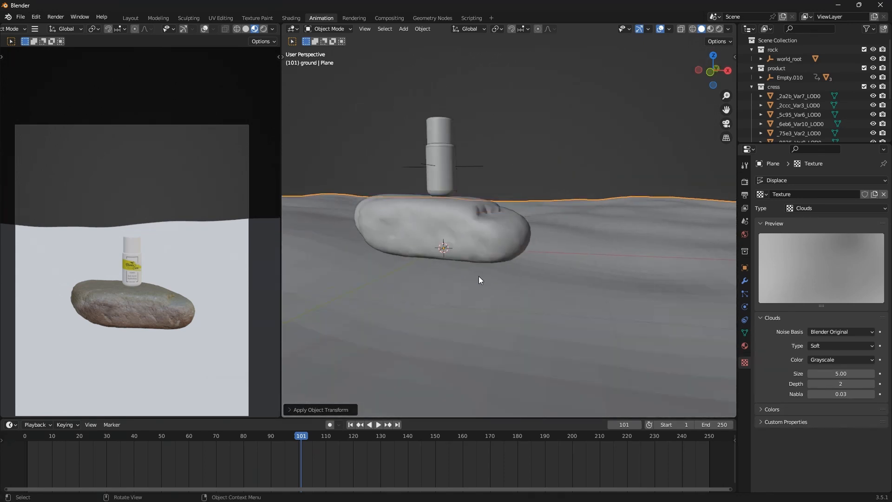
pyautogui.scroll(-2, 478, 277)
pyautogui.moveTo(478, 278); pyautogui.dragTo(530, 297, button='middle')
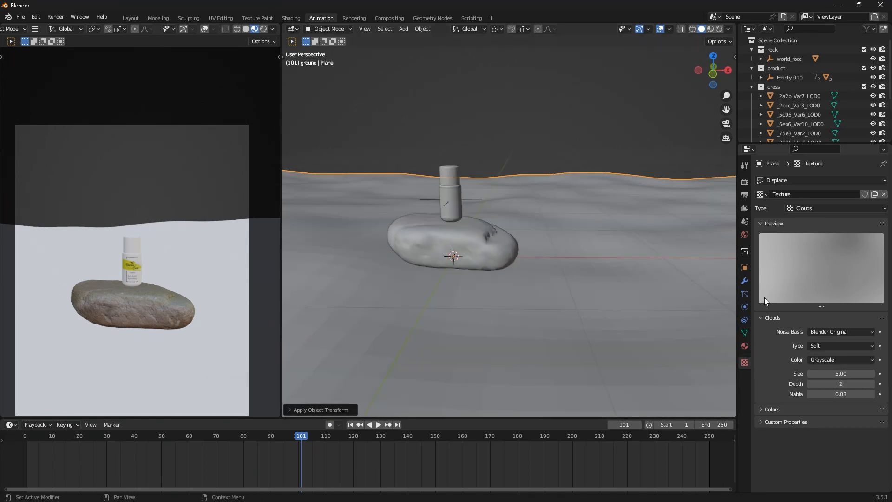
pyautogui.click(744, 281)
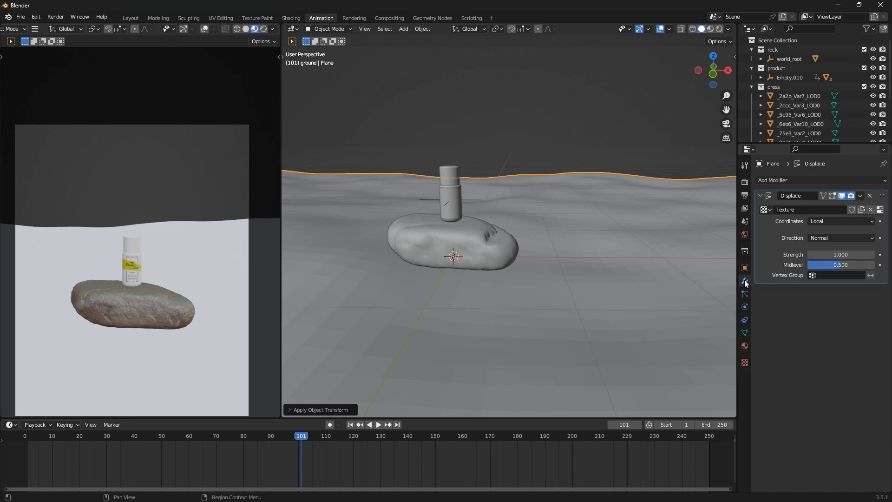
pyautogui.click(839, 254)
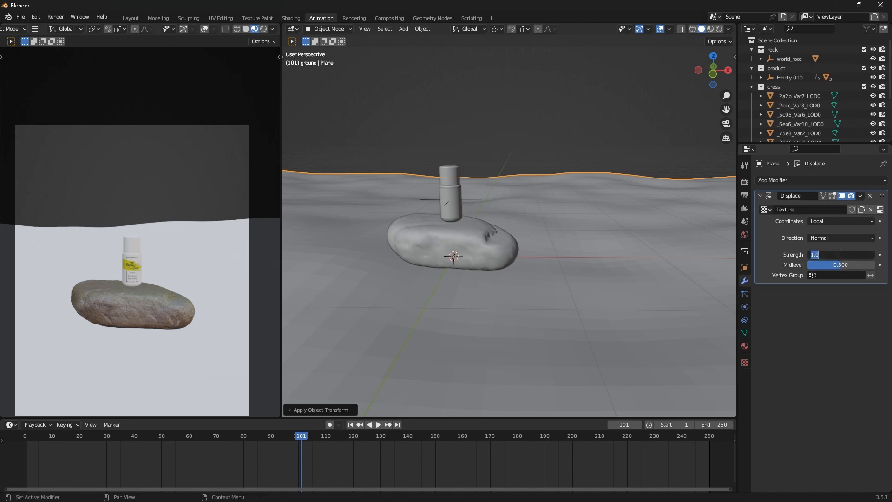
pyautogui.write('.1')
pyautogui.press('Return')
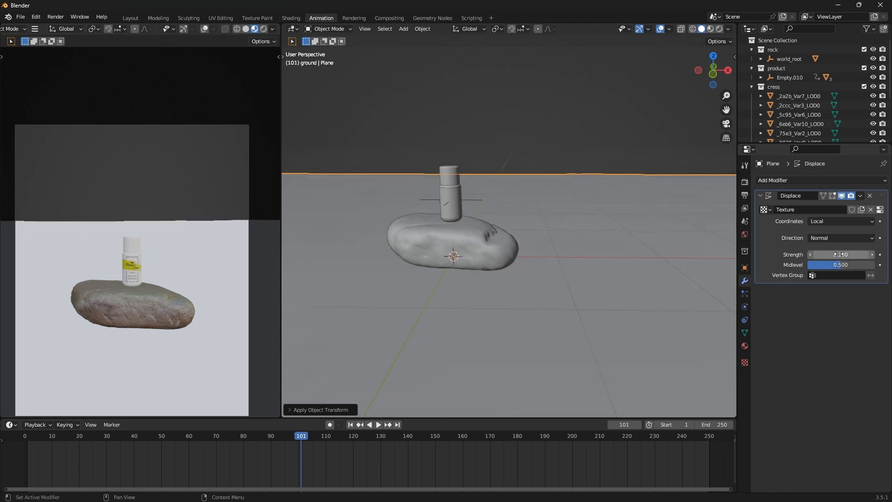
# Raise the ground plane's Displace modifier strength to 0.5
pyautogui.moveTo(604, 251); pyautogui.dragTo(565, 248, button='middle')
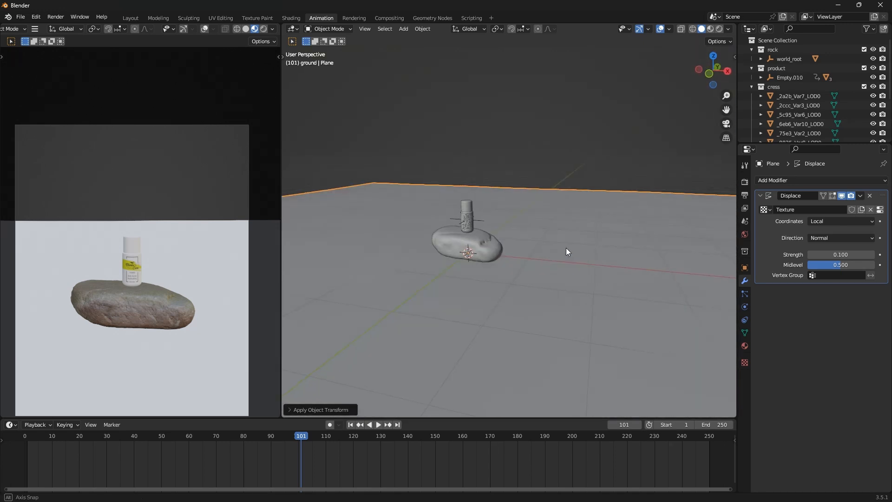
pyautogui.click(843, 255)
pyautogui.write('0.5')
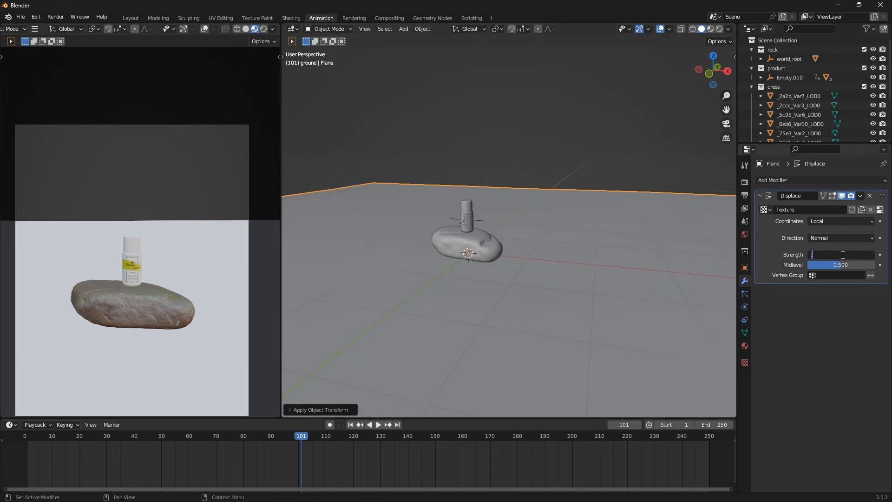
pyautogui.press('Return')
# Set the Displace modifier strength to 0.3 for gentle unevenness across the ground plane
pyautogui.moveTo(454, 249)
pyautogui.mouseDown(button='middle')
pyautogui.moveTo(450, 230)
pyautogui.moveTo(452, 238)
pyautogui.mouseUp(button='middle')
pyautogui.click(857, 253)
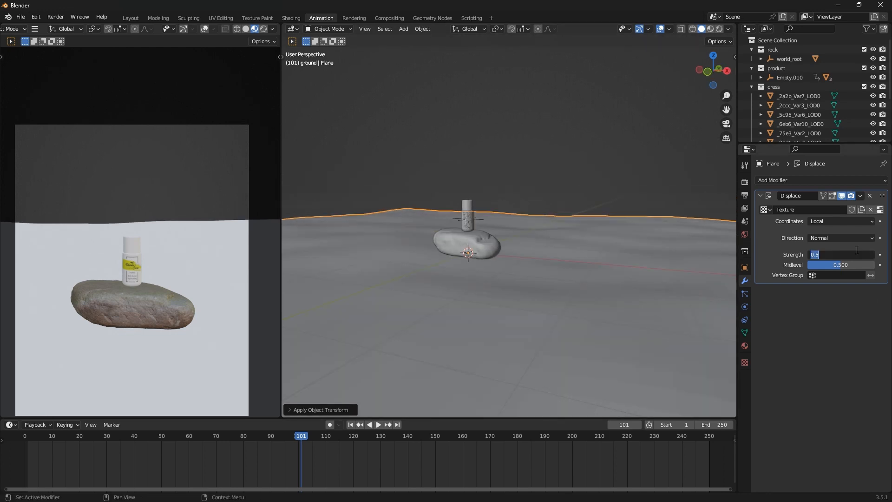
pyautogui.write('0.3')
pyautogui.press('Return')
pyautogui.scroll(-5, 438, 333)
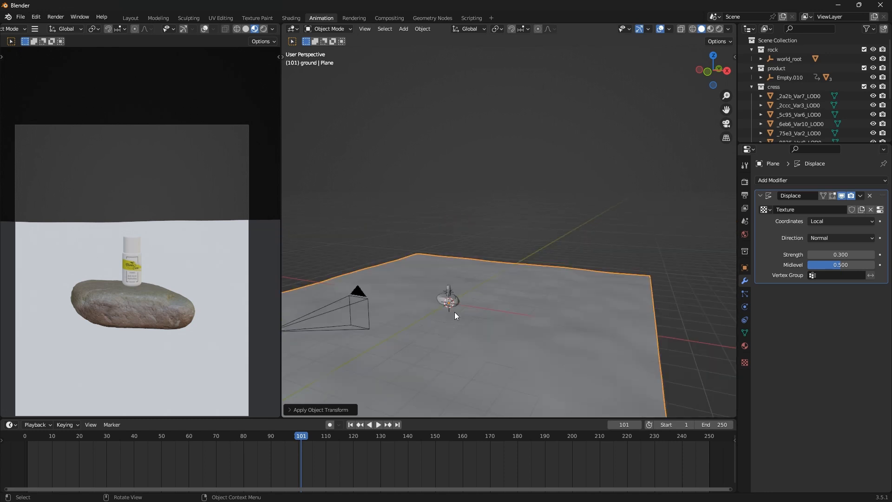
pyautogui.scroll(-5, 454, 311)
pyautogui.moveTo(485, 312); pyautogui.dragTo(440, 334, button='middle')
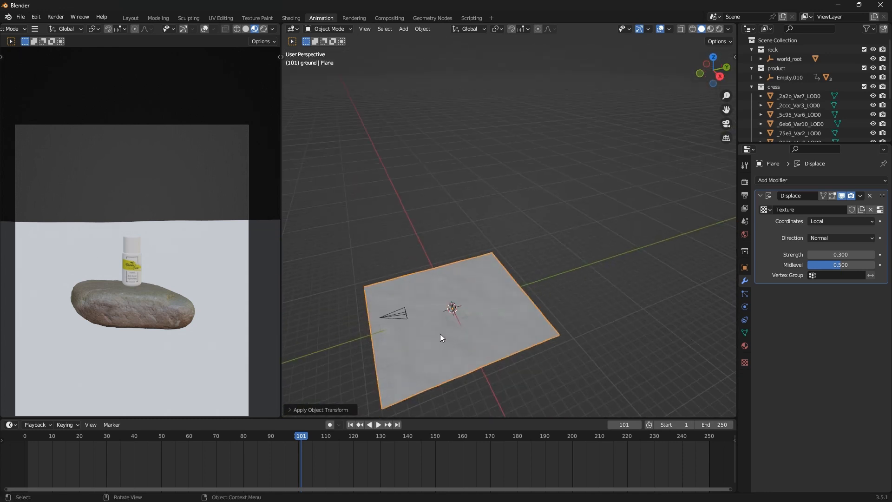
pyautogui.scroll(6, 439, 334)
pyautogui.scroll(-3, 520, 297)
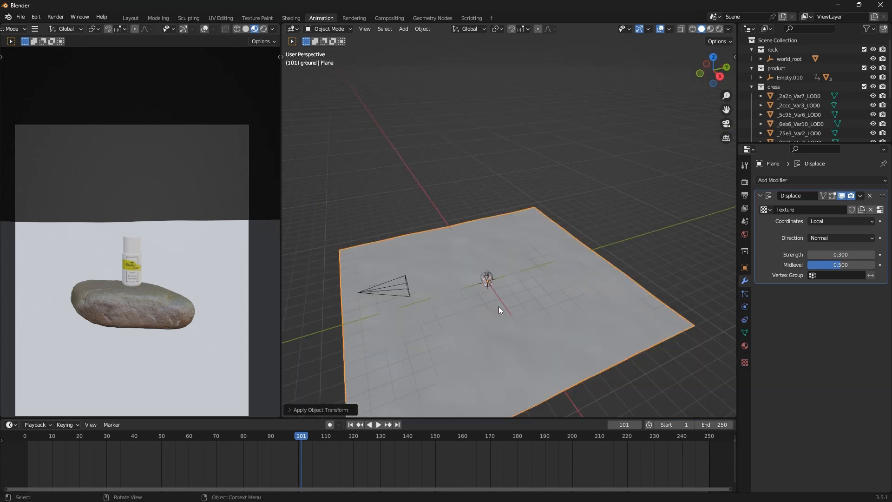
# Browse the plant assets in the GScatter Asset Browser and preview Yellow Oatgrass Big
pyautogui.click(760, 196)
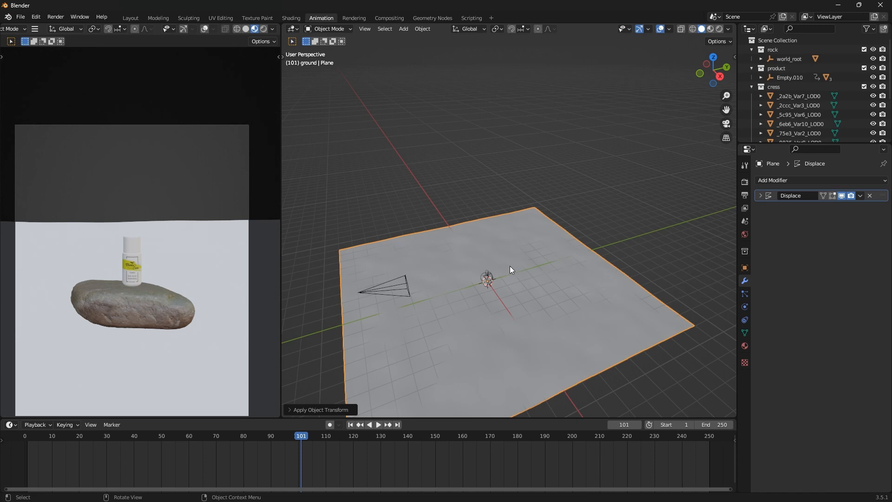
pyautogui.press('n')
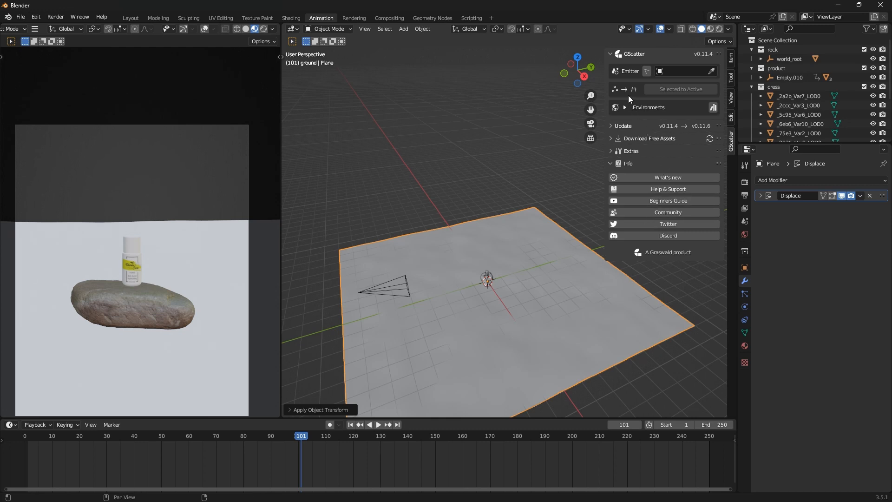
pyautogui.click(712, 107)
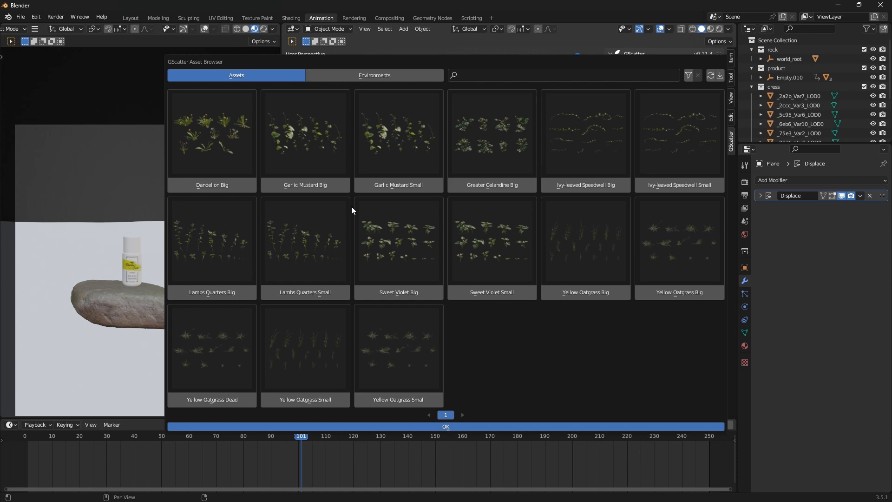
pyautogui.click(589, 292)
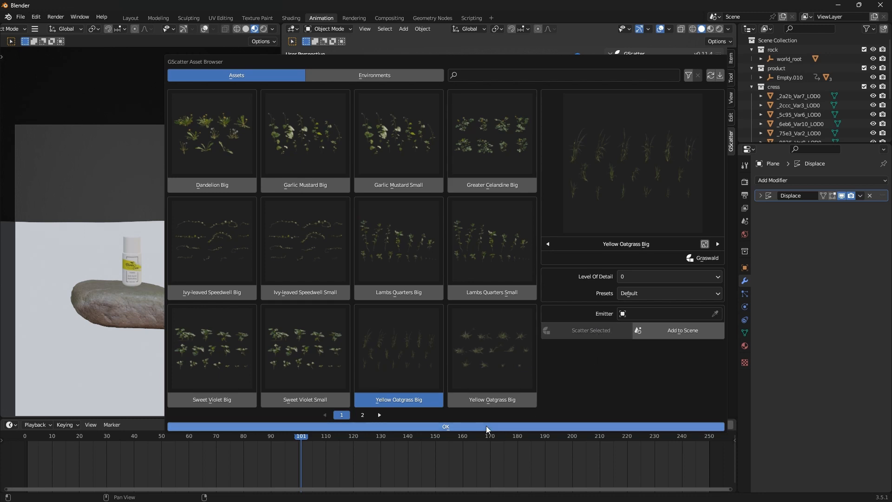
pyautogui.click(453, 426)
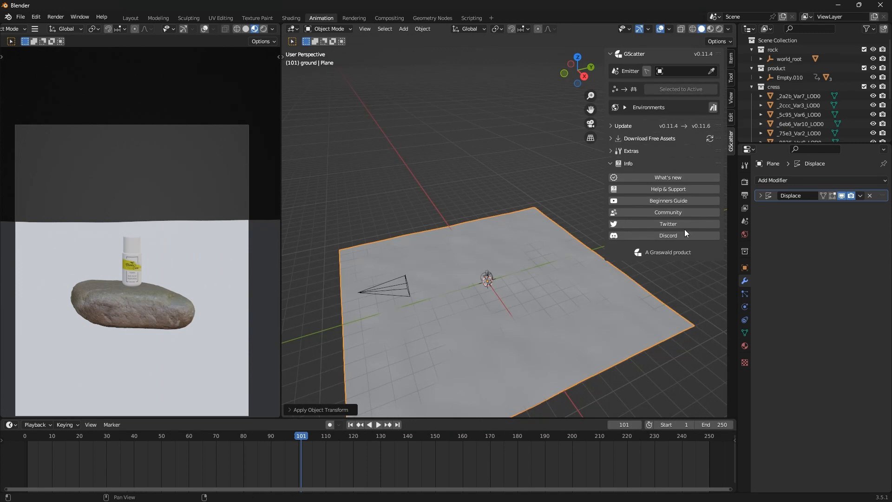
# Try to add the Yellow Oatgrass Big asset to the scene from the GScatter Asset Browser
pyautogui.scroll(-5, 455, 264)
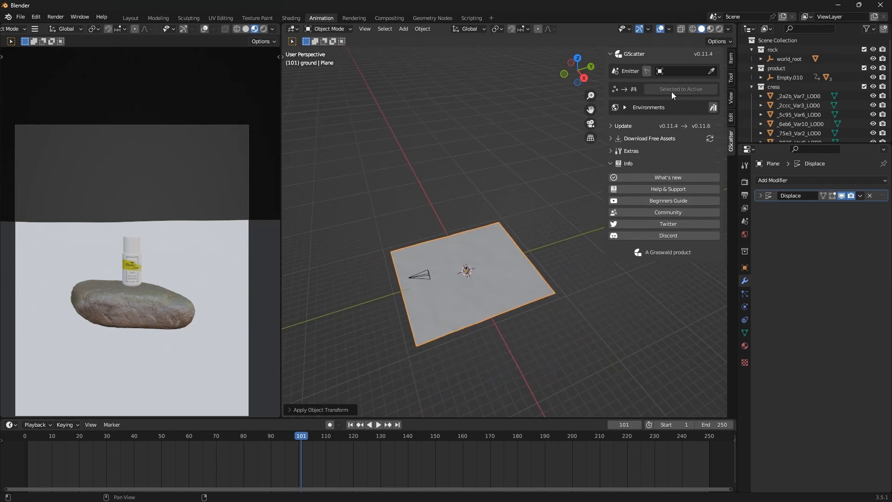
pyautogui.click(707, 106)
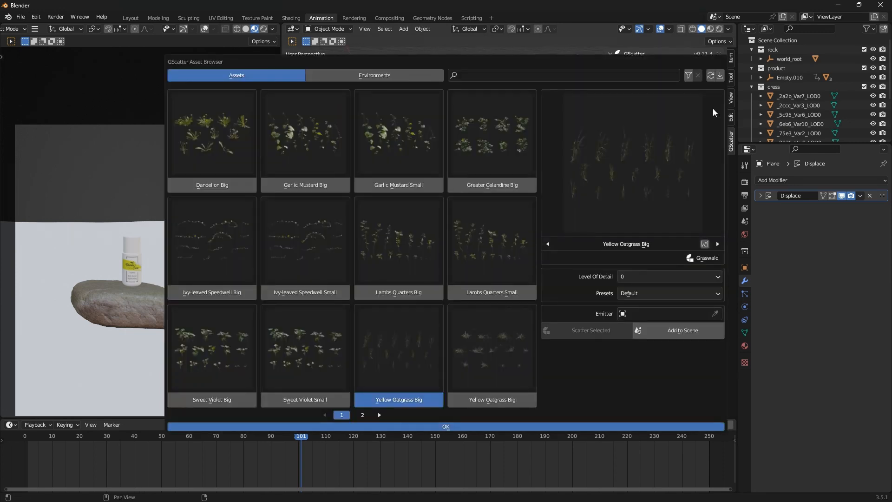
pyautogui.click(683, 332)
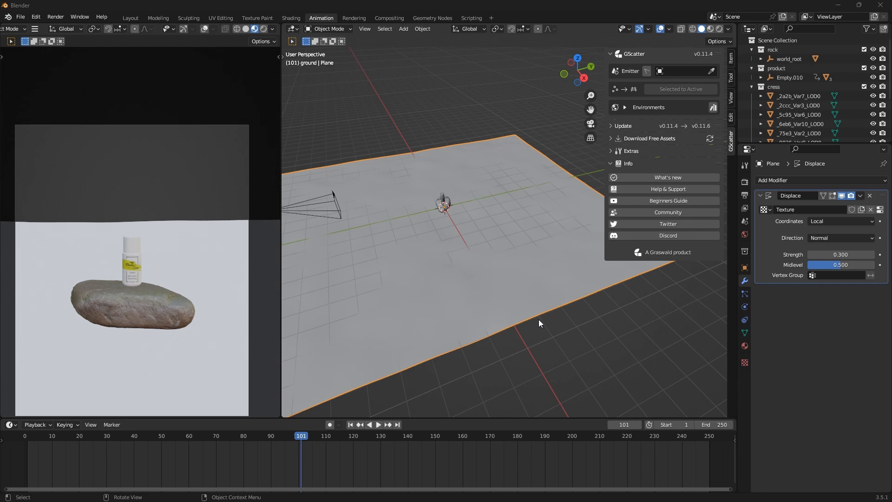
pyautogui.click(712, 108)
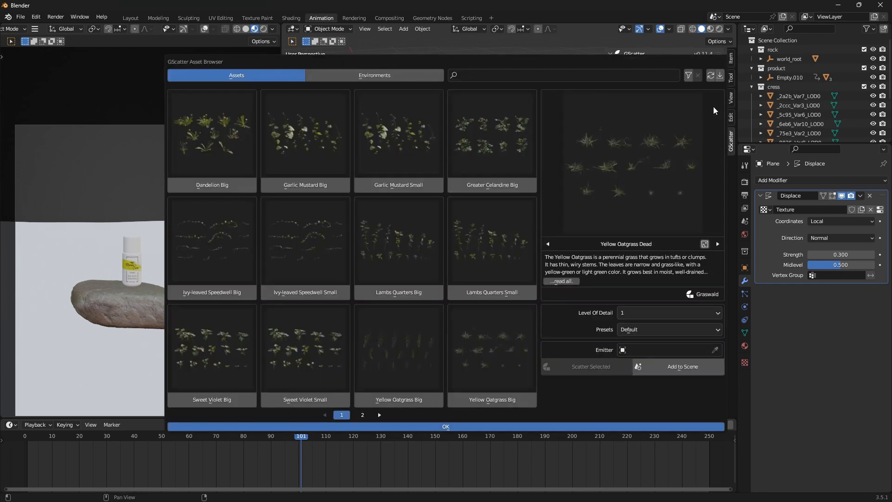
pyautogui.click(624, 351)
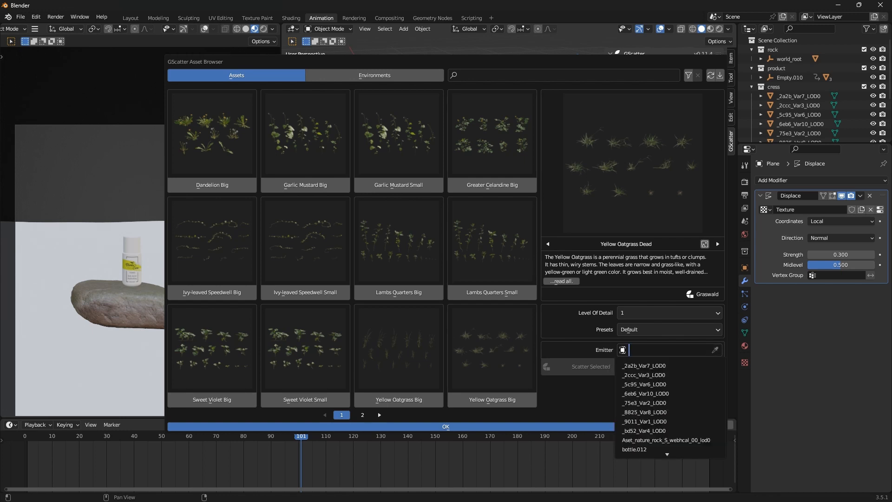
pyautogui.click(826, 344)
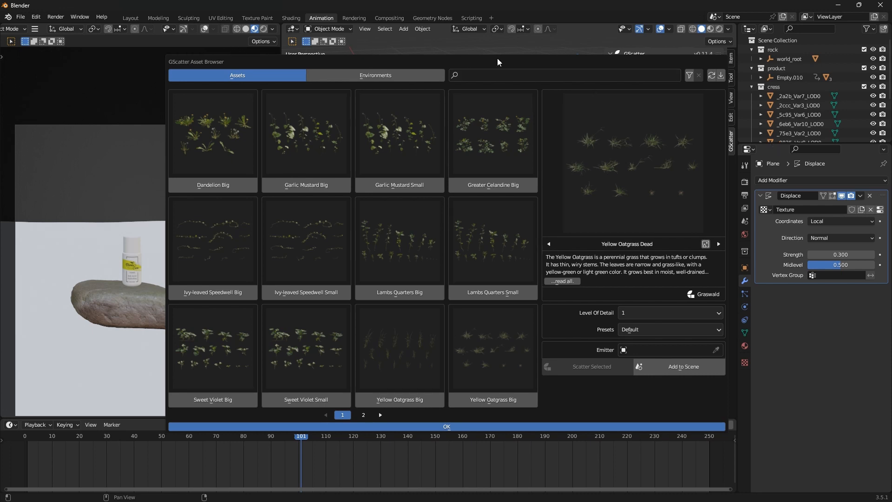
pyautogui.moveTo(494, 59); pyautogui.dragTo(672, 28)
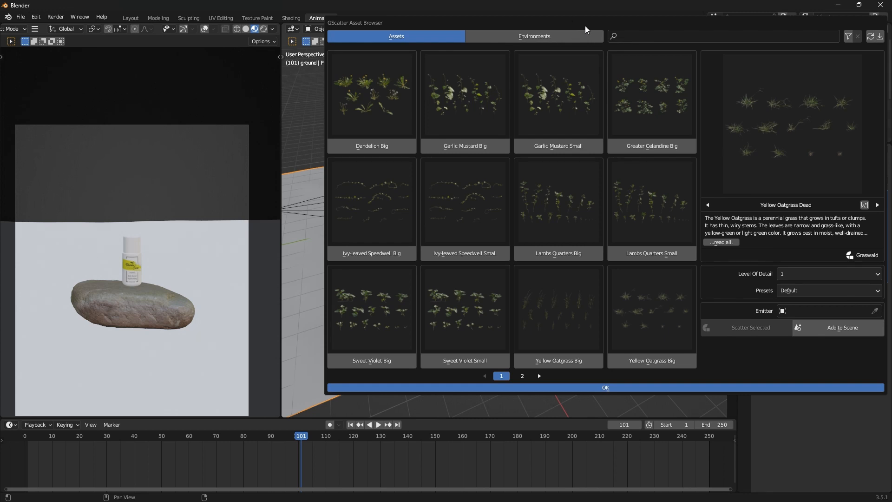
pyautogui.moveTo(624, 23); pyautogui.dragTo(394, 46)
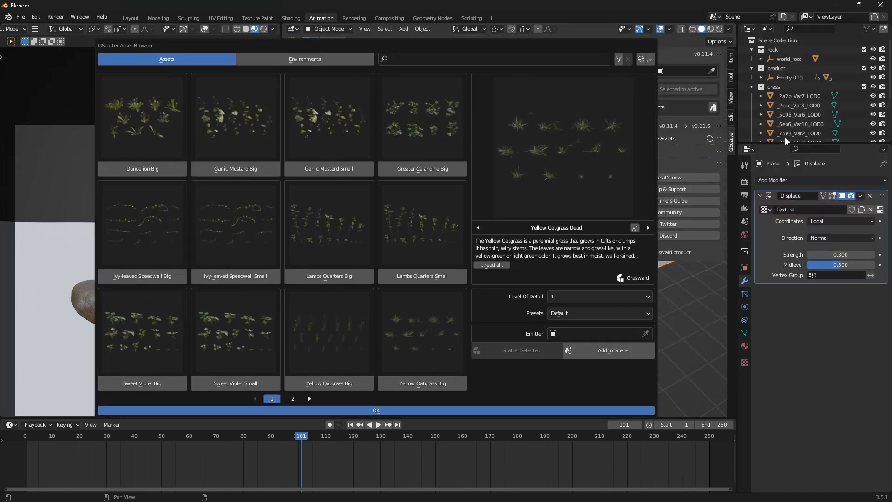
pyautogui.click(622, 409)
# Enlarge the Outliner and rename the Plane object in the ground collection as ground
pyautogui.moveTo(804, 142); pyautogui.dragTo(804, 326)
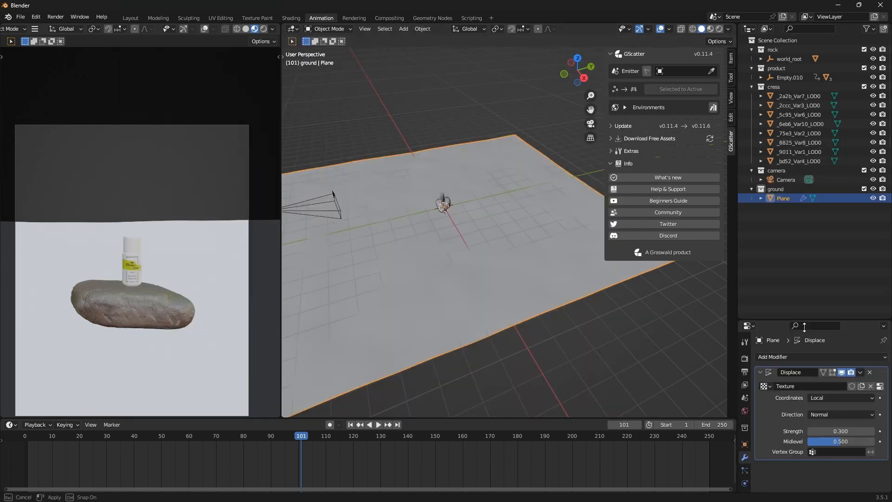
pyautogui.doubleClick(783, 198)
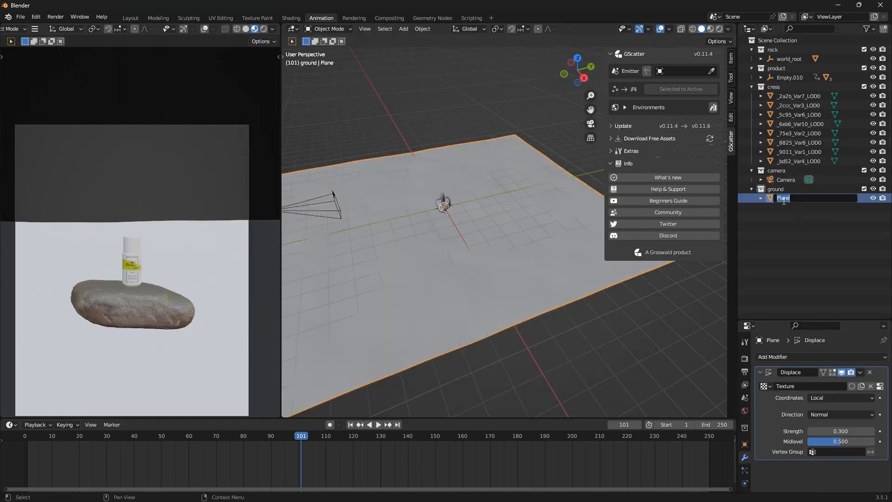
pyautogui.write('ground')
pyautogui.press('Return')
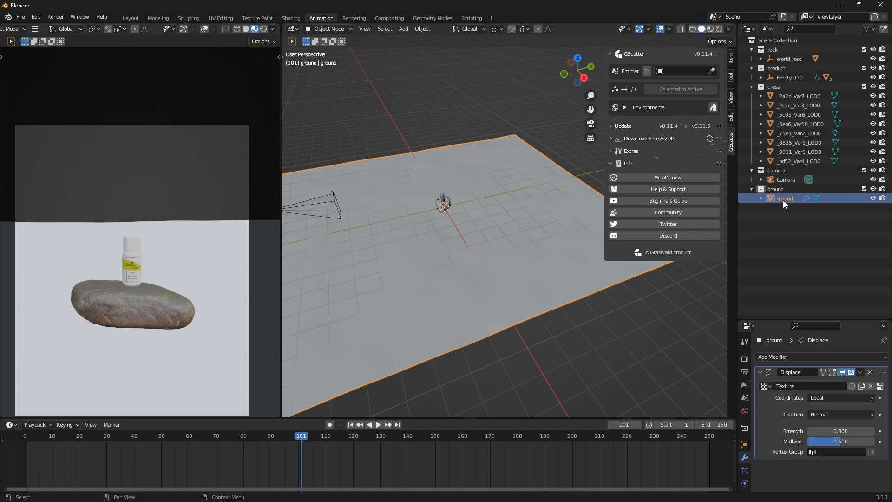
# Choose ground as the GScatter emitter and add Yellow Oatgrass Dead to the scene at level of detail 1
pyautogui.click(715, 107)
pyautogui.click(644, 349)
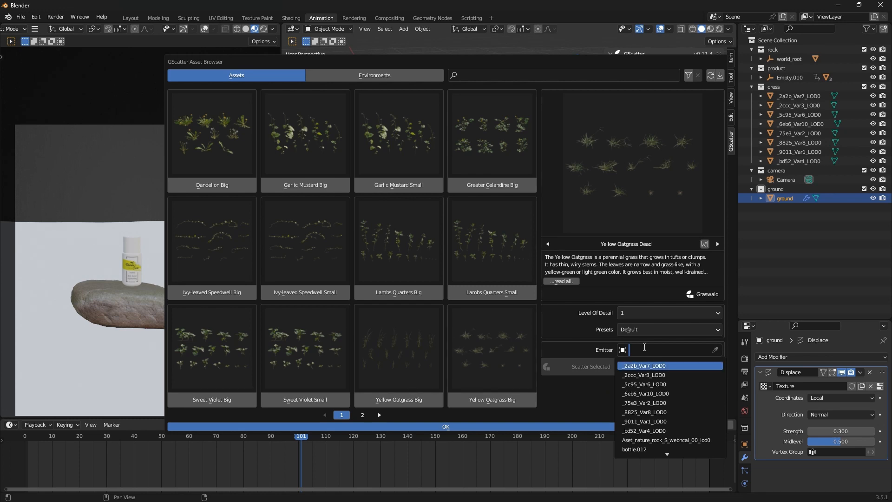
pyautogui.write('gr')
pyautogui.click(643, 365)
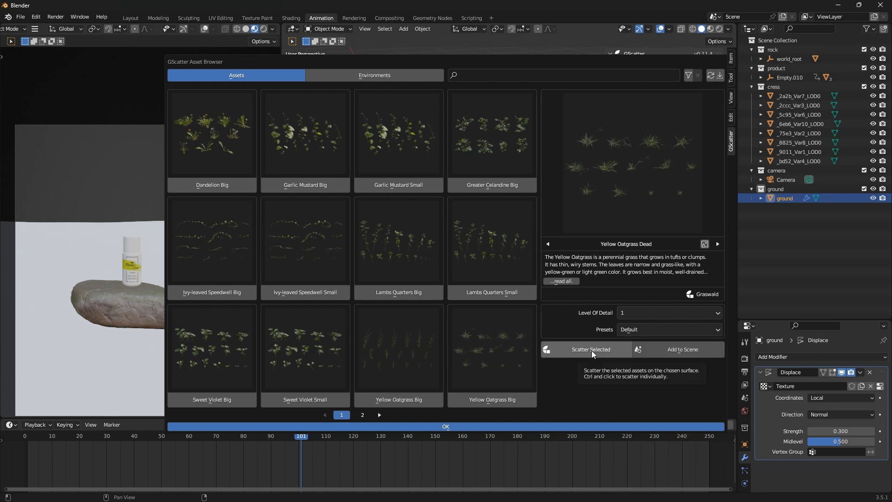
pyautogui.click(677, 354)
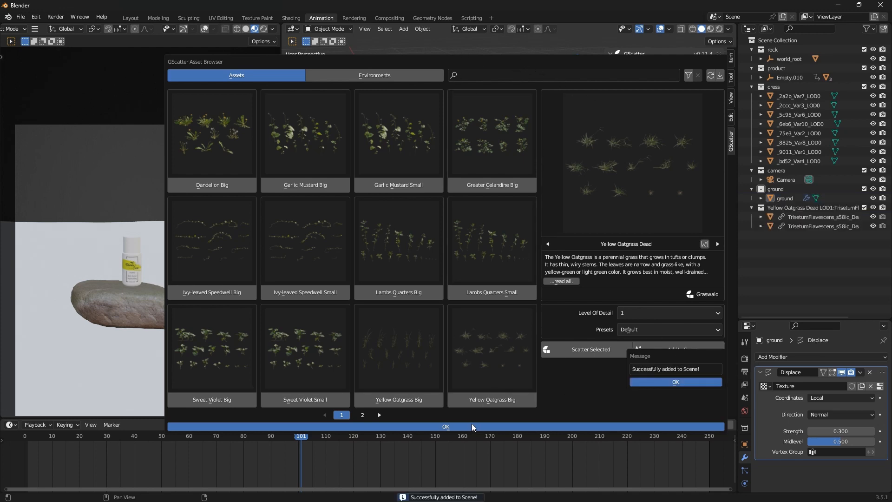
pyautogui.click(456, 428)
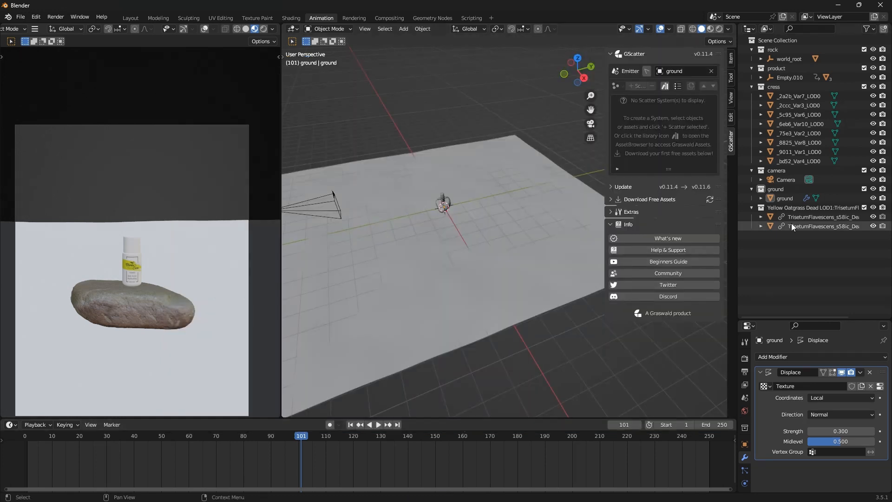
pyautogui.scroll(5, 475, 205)
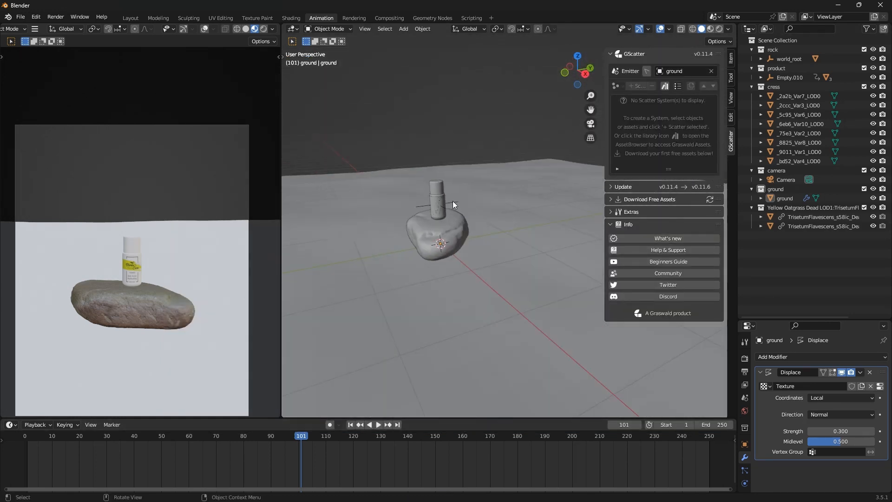
# Isolate the first Yellow Oatgrass Dead object to inspect its shape, and return to the full scene
pyautogui.click(802, 215)
pyautogui.moveTo(458, 218); pyautogui.dragTo(472, 283, button='middle')
pyautogui.press('KP_Divide')
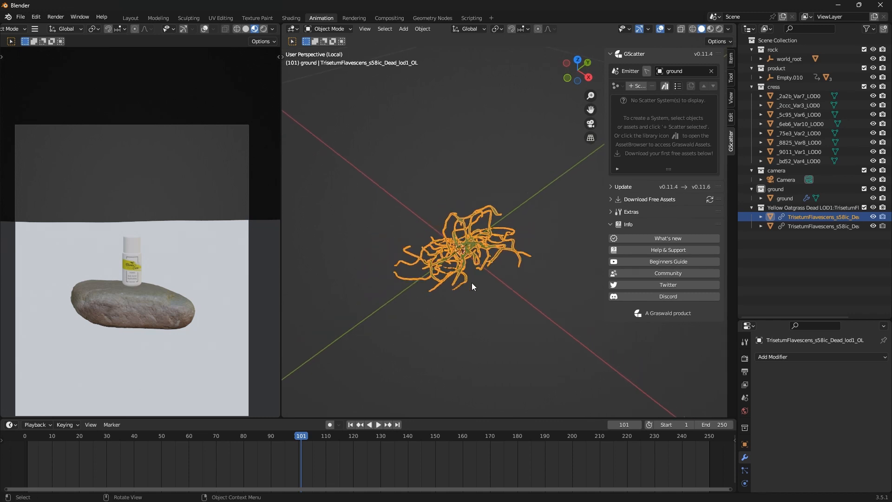
pyautogui.press('KP_Divide')
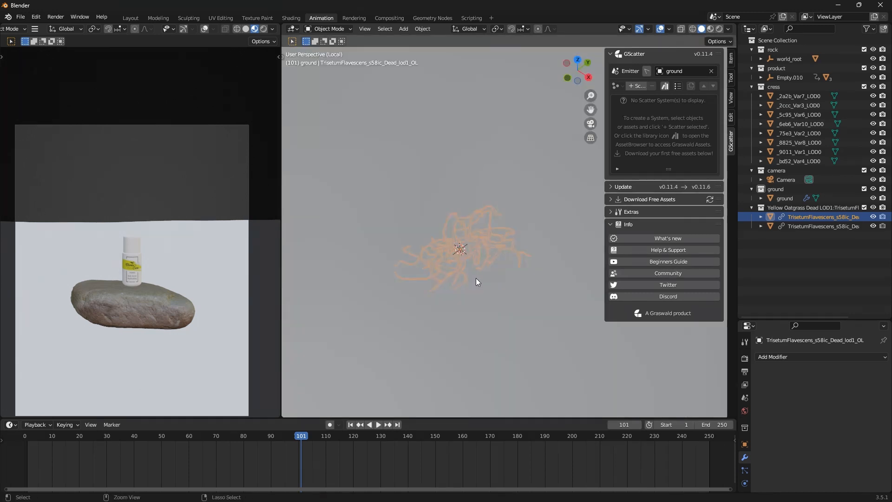
# Remove the imported Yellow Oatgrass Dead collection from the scene and show the full scene with the ground selected
pyautogui.click(476, 278)
pyautogui.press('KP_Divide')
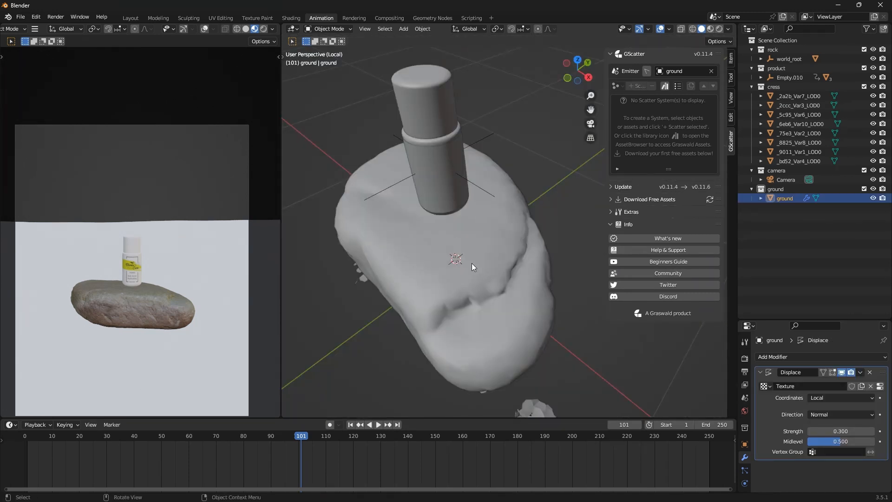
pyautogui.moveTo(471, 263); pyautogui.dragTo(511, 242, button='middle')
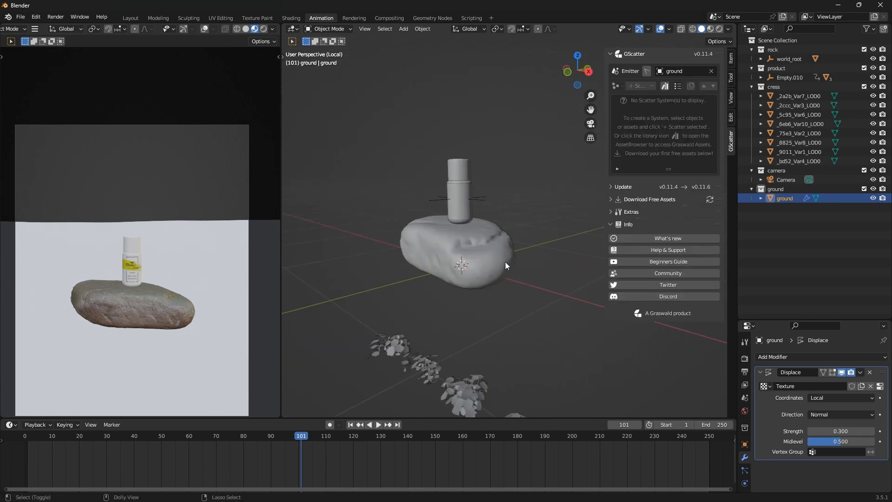
pyautogui.press('KP_Divide')
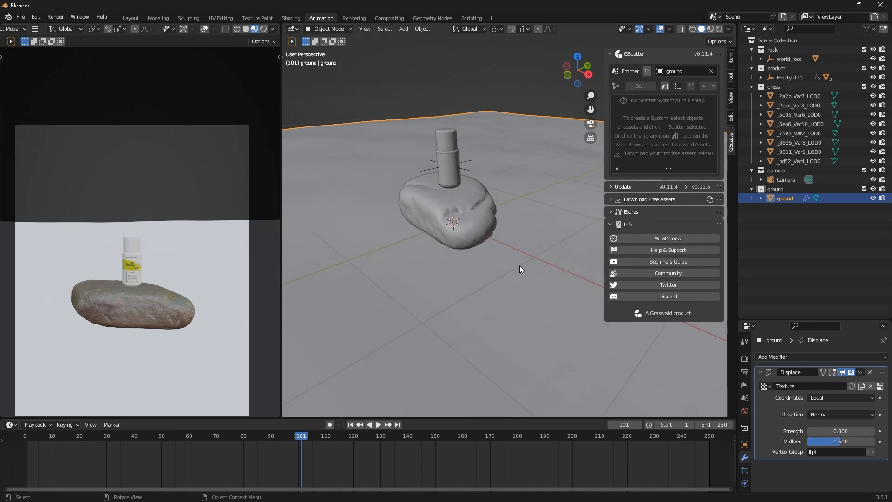
# Scatter the Yellow Oatgrass Big asset on the ground from the GScatter Asset Browser at level of detail 1
pyautogui.click(664, 87)
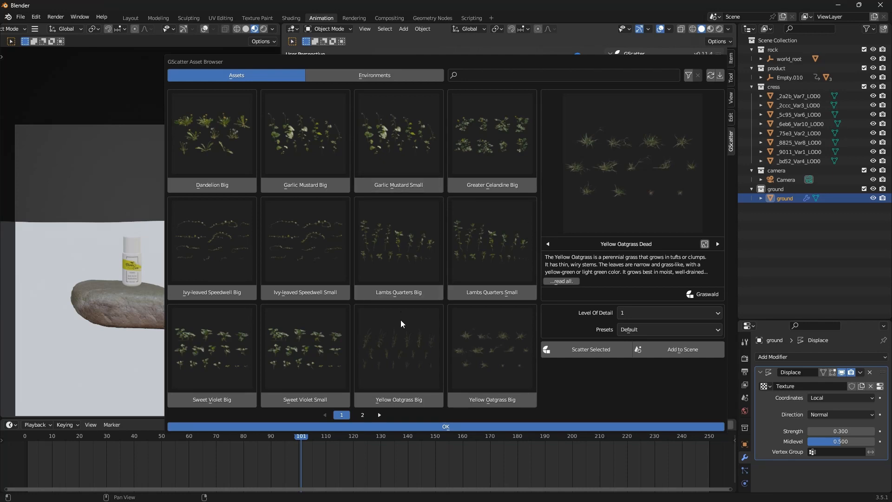
pyautogui.click(393, 400)
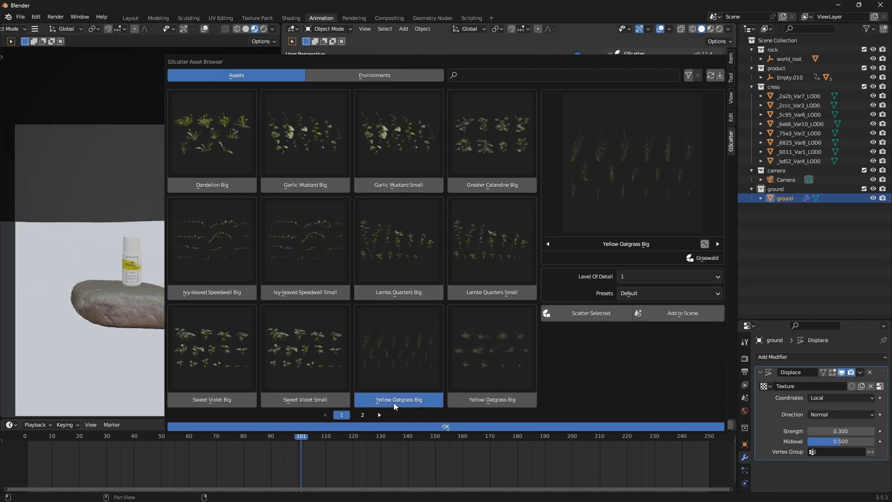
pyautogui.click(592, 317)
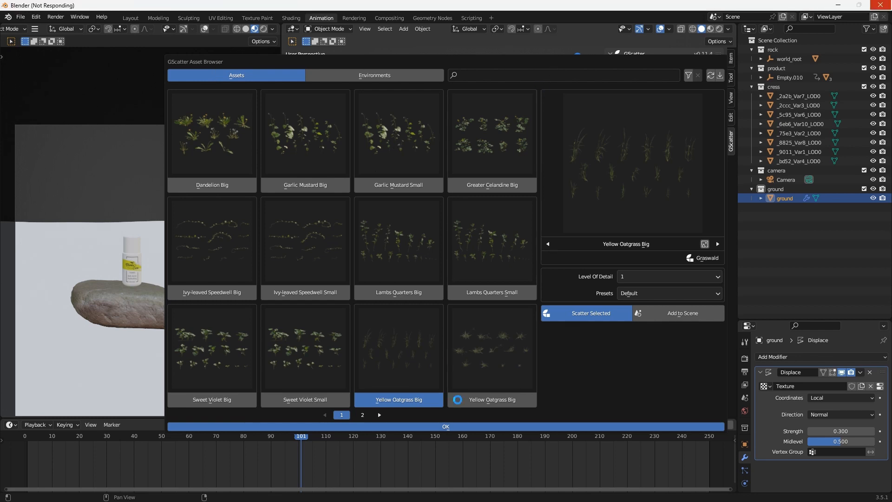
pyautogui.click(444, 427)
# Examine the scattered Yellow Oatgrass Big from several angles, comparing the plants' size and spread with the rock and bottle
pyautogui.scroll(-4, 443, 292)
pyautogui.moveTo(397, 254); pyautogui.dragTo(436, 277, button='middle')
pyautogui.scroll(5, 475, 267)
pyautogui.scroll(-3, 403, 286)
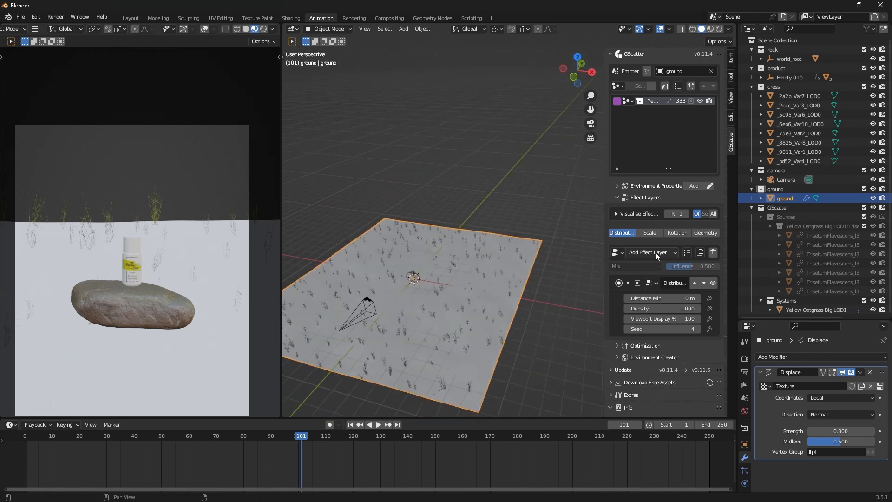
pyautogui.scroll(-4, 654, 271)
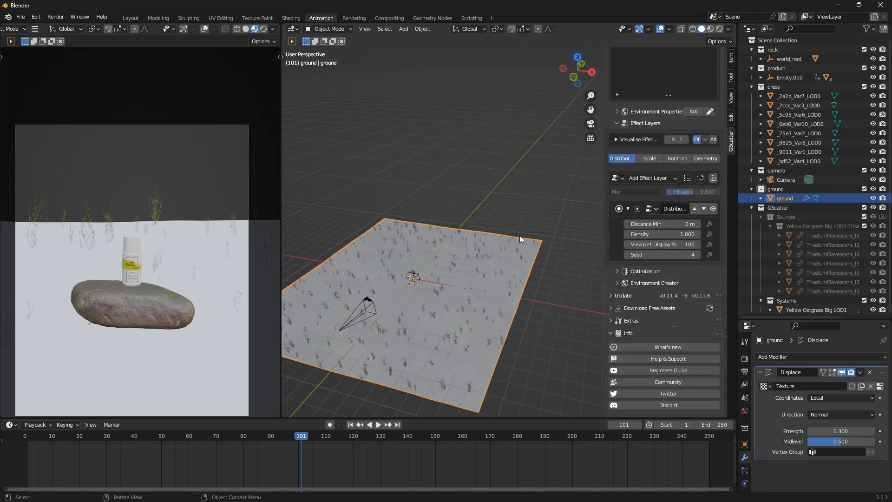
pyautogui.scroll(6, 452, 273)
pyautogui.scroll(-2, 442, 313)
pyautogui.moveTo(442, 313); pyautogui.dragTo(488, 264, button='middle')
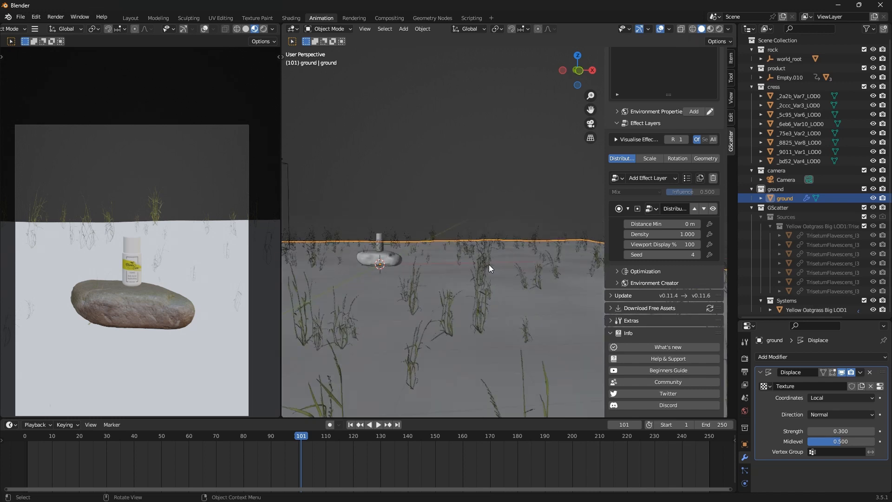
pyautogui.press('KP_1')
pyautogui.moveTo(339, 250); pyautogui.dragTo(390, 297, button='middle')
pyautogui.scroll(3, 394, 302)
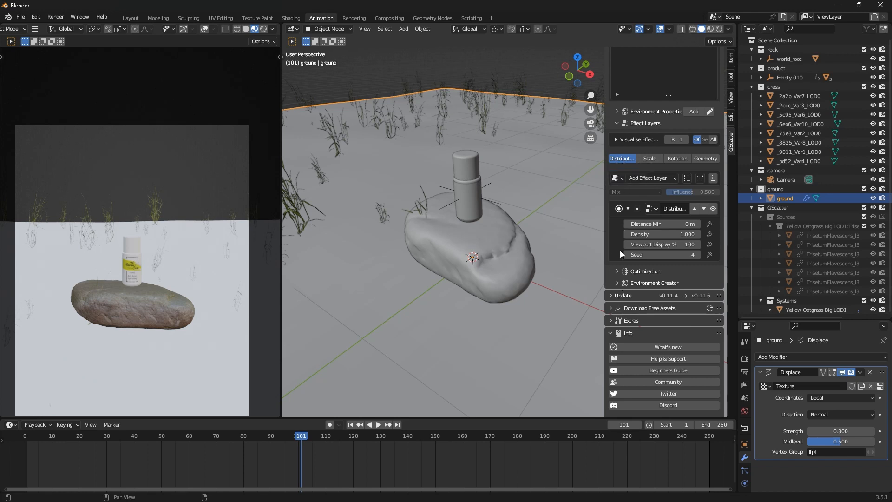
# Widen the GScatter sidebar and set the main scale of the scattered grass to 0.3
pyautogui.moveTo(606, 248); pyautogui.dragTo(588, 248)
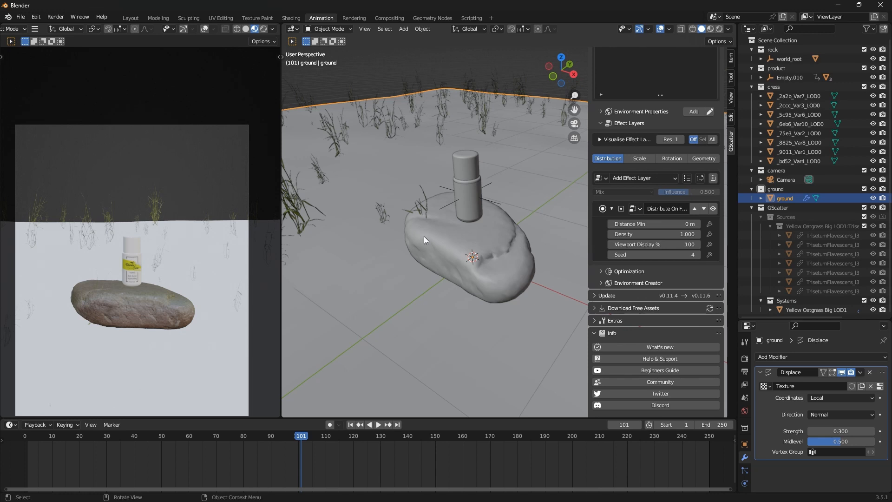
pyautogui.scroll(-3, 446, 232)
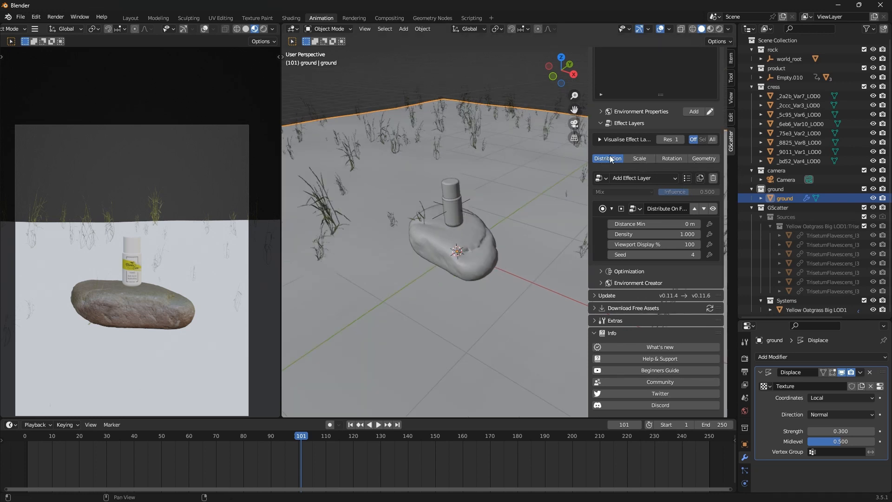
pyautogui.click(635, 158)
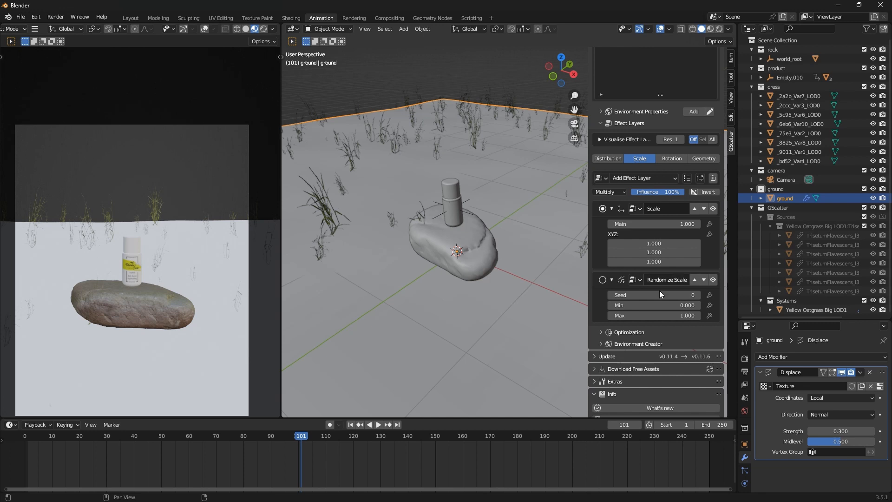
pyautogui.click(657, 224)
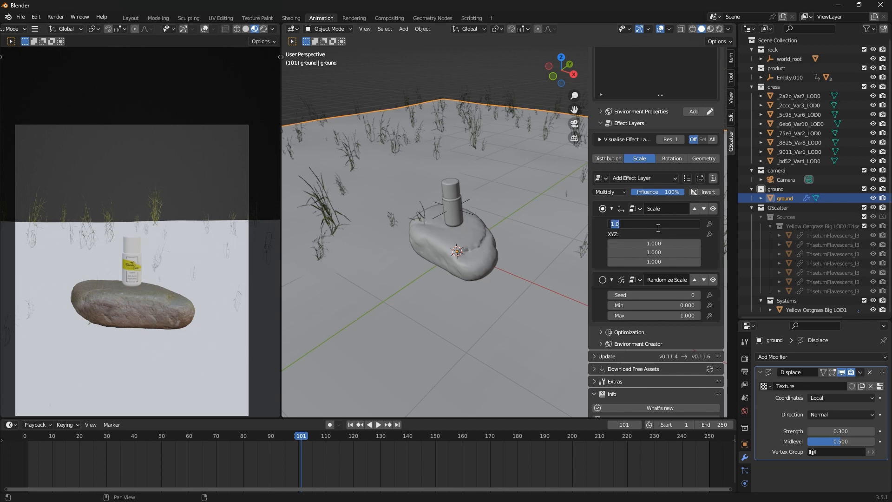
pyautogui.write('0.3')
pyautogui.press('Return')
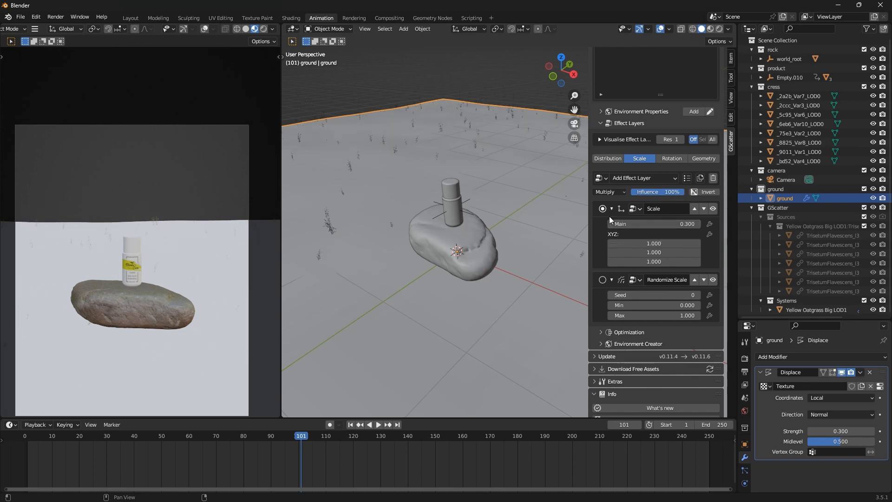
# Set the distribution density of the scattered grass to 100
pyautogui.scroll(-4, 427, 227)
pyautogui.moveTo(426, 227)
pyautogui.mouseDown(button='middle')
pyautogui.moveTo(461, 202)
pyautogui.moveTo(442, 227)
pyautogui.mouseUp(button='middle')
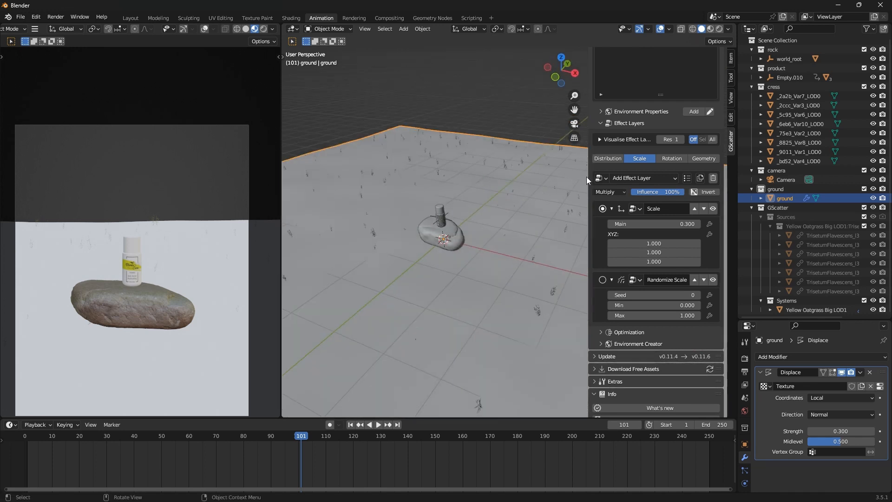
pyautogui.click(612, 159)
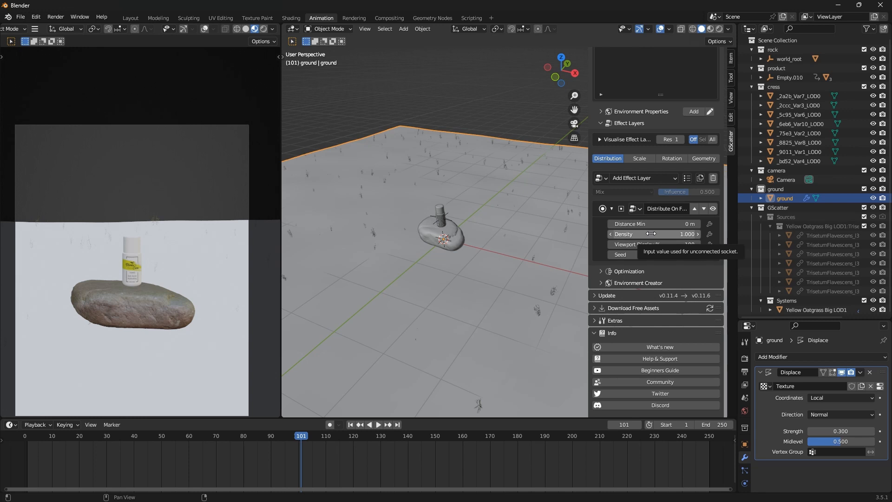
pyautogui.click(651, 234)
pyautogui.write('100')
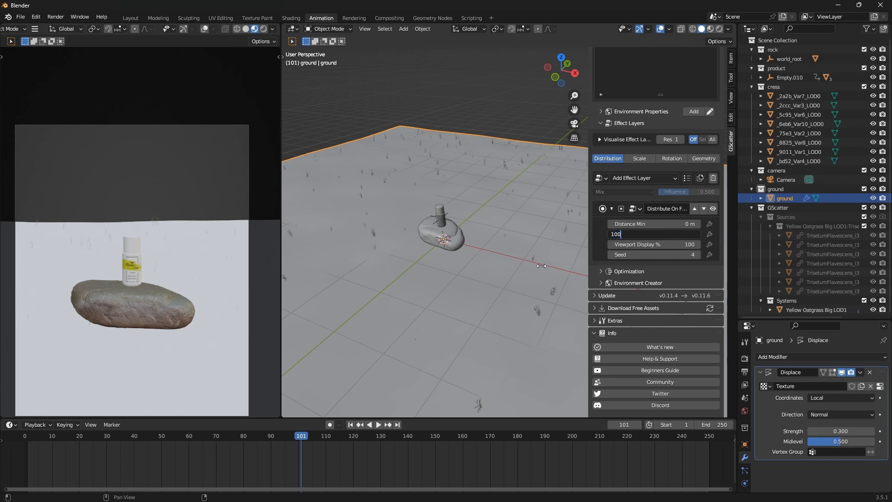
pyautogui.press('Return')
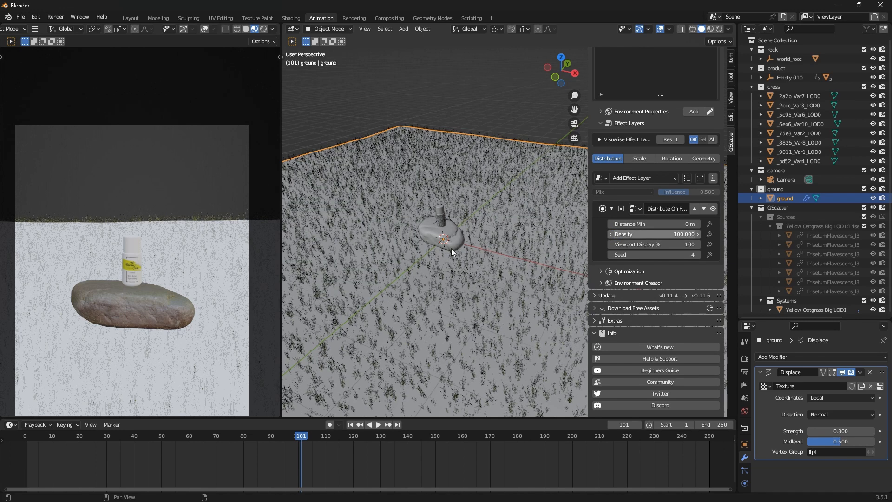
# Inspect the grass coverage across the ground and reduce the distribution density to 50
pyautogui.press('Home')
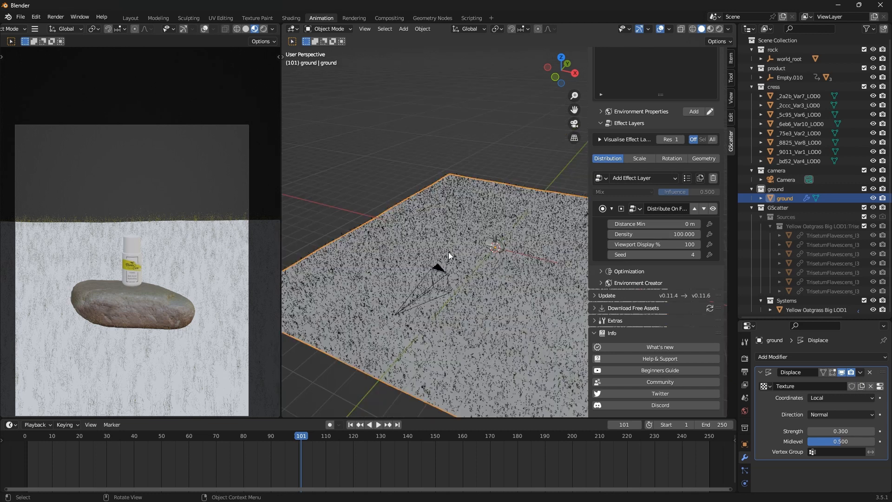
pyautogui.moveTo(539, 246); pyautogui.dragTo(473, 288, button='middle')
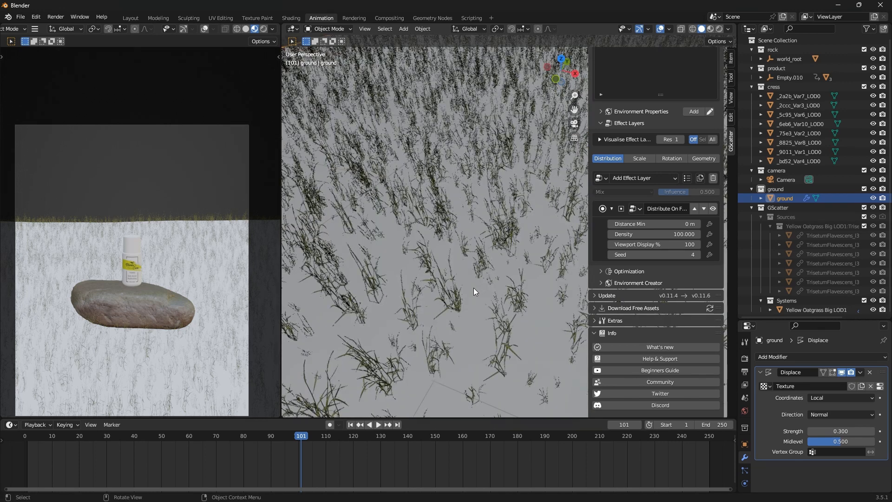
pyautogui.scroll(-5, 473, 288)
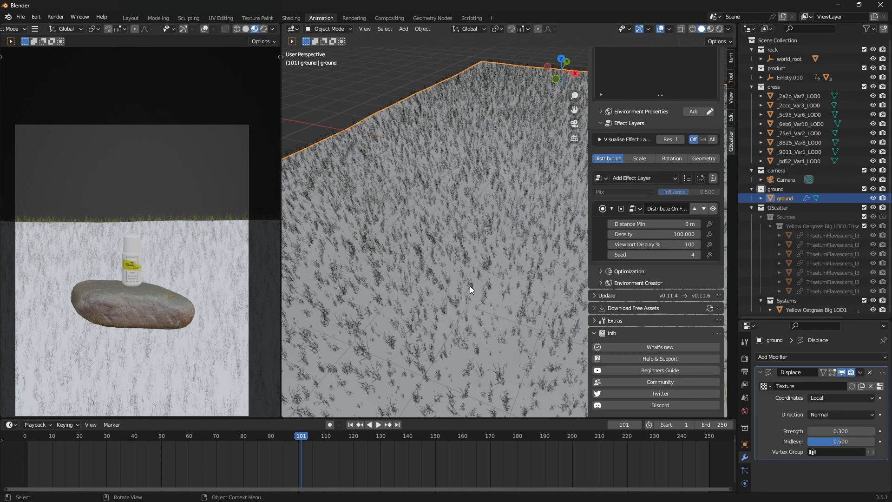
pyautogui.click(661, 234)
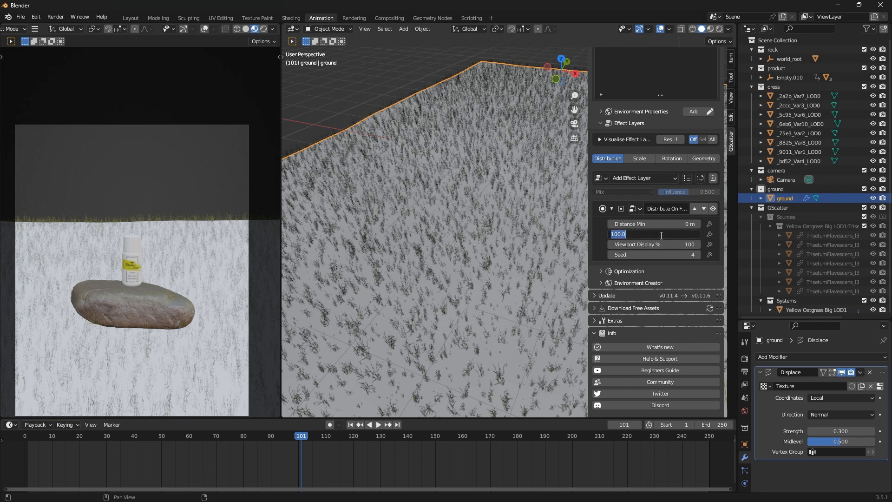
pyautogui.write('50')
pyautogui.press('Return')
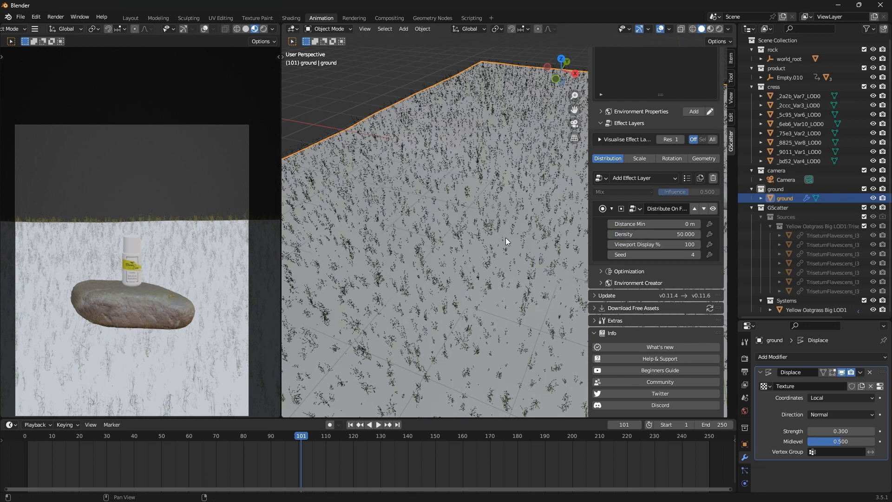
# Set the grass distribution density to 50.05 with the whole ground in view
pyautogui.scroll(-5, 411, 212)
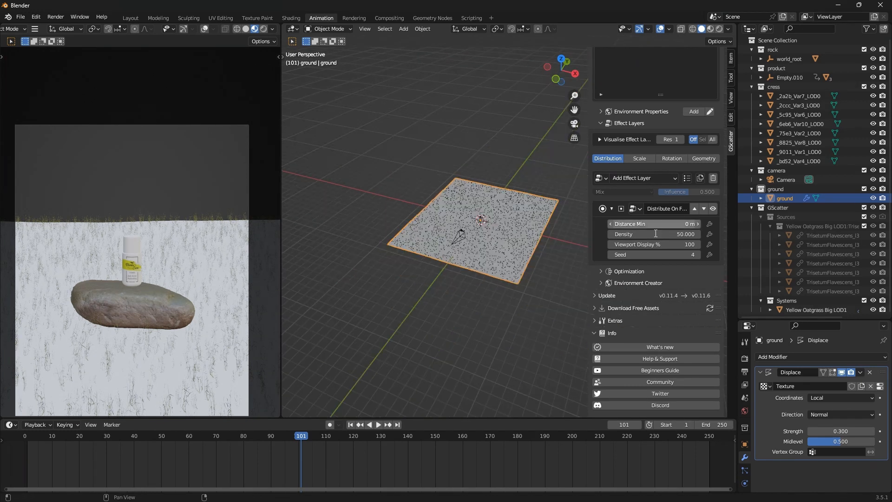
pyautogui.click(652, 236)
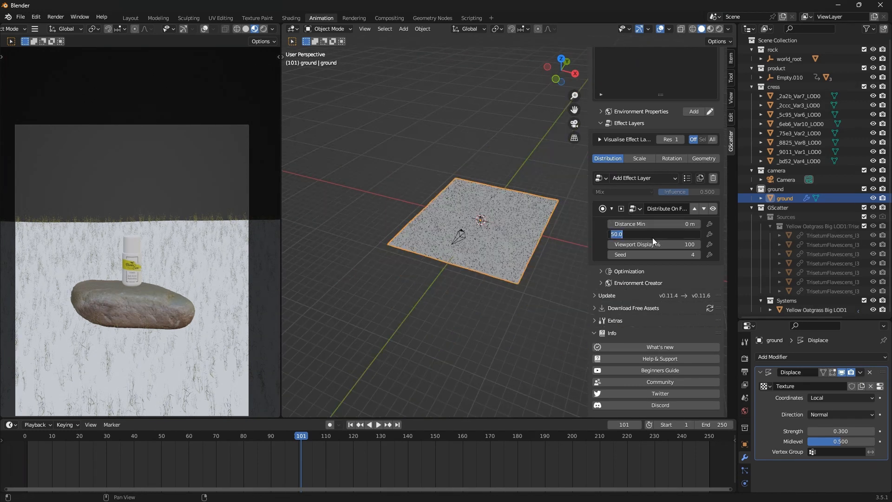
pyautogui.press('Return')
pyautogui.click(649, 233)
pyautogui.click(650, 234)
pyautogui.write('50')
pyautogui.press('Return')
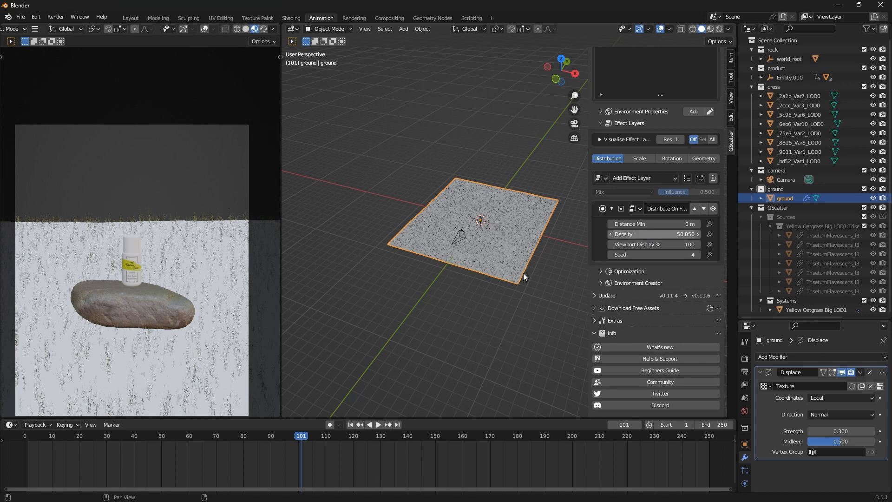
# Select the Yellow Oatgrass Big scatter system in the viewport and set its distribution density to 50.5
pyautogui.scroll(-1, 679, 242)
pyautogui.scroll(2, 439, 268)
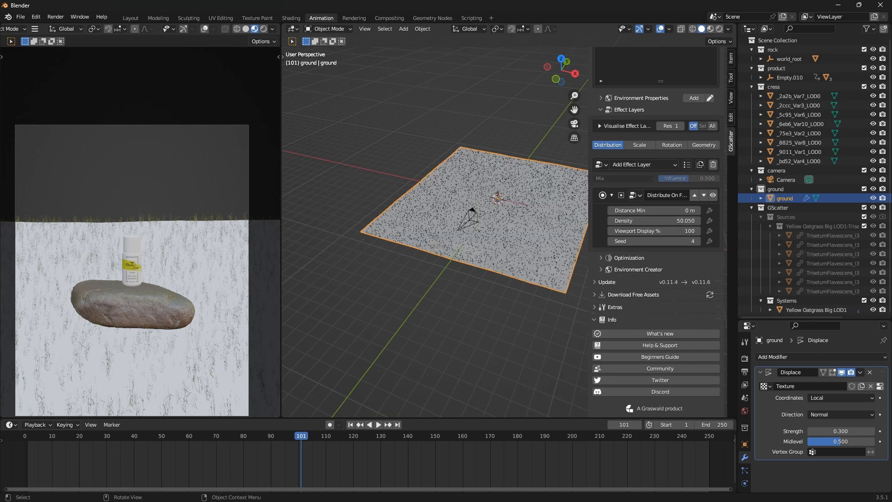
pyautogui.click(548, 222)
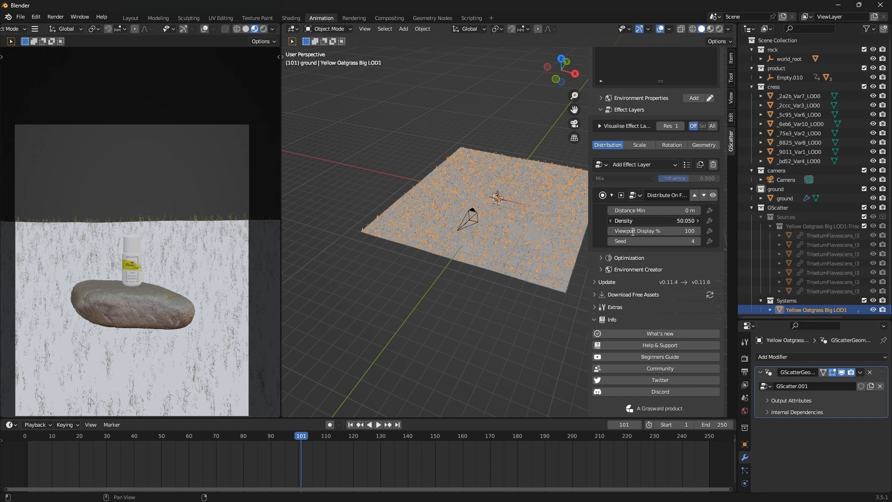
pyautogui.click(647, 222)
pyautogui.doubleClick(646, 223)
pyautogui.write('5')
pyautogui.press('Return')
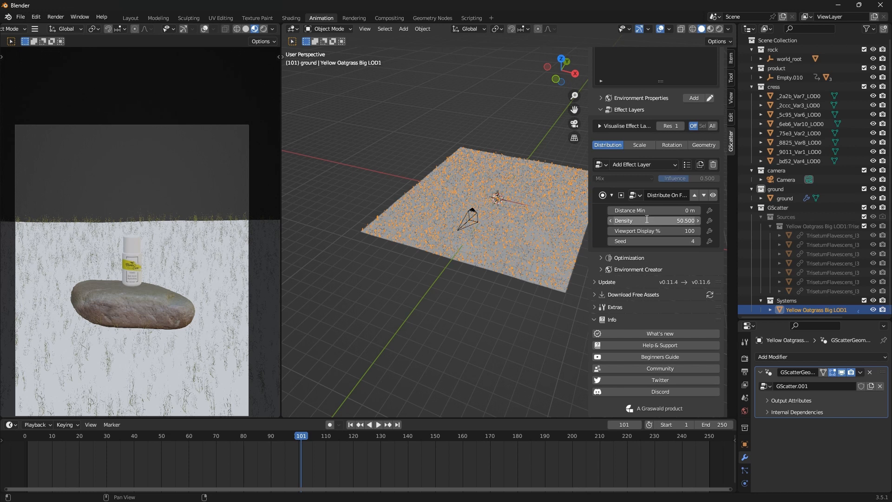
# Set the distribution density of the Yellow Oatgrass Big system to 505
pyautogui.click(646, 221)
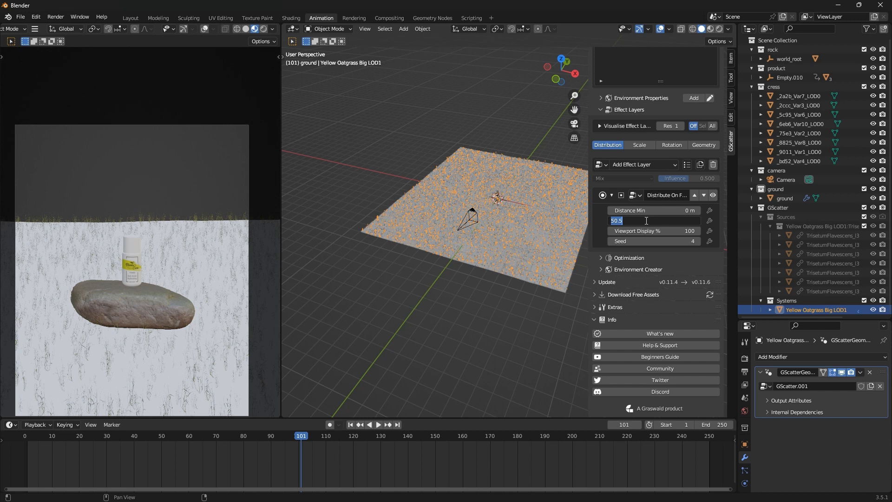
pyautogui.doubleClick(646, 220)
pyautogui.press('Return')
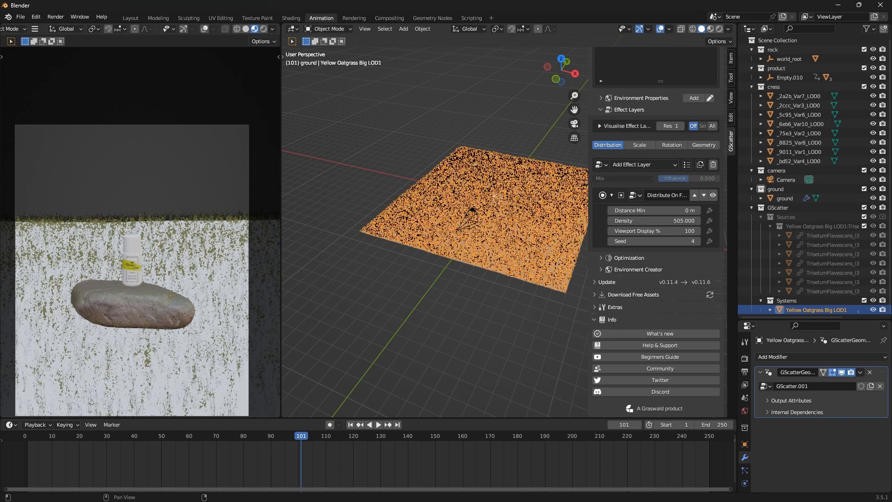
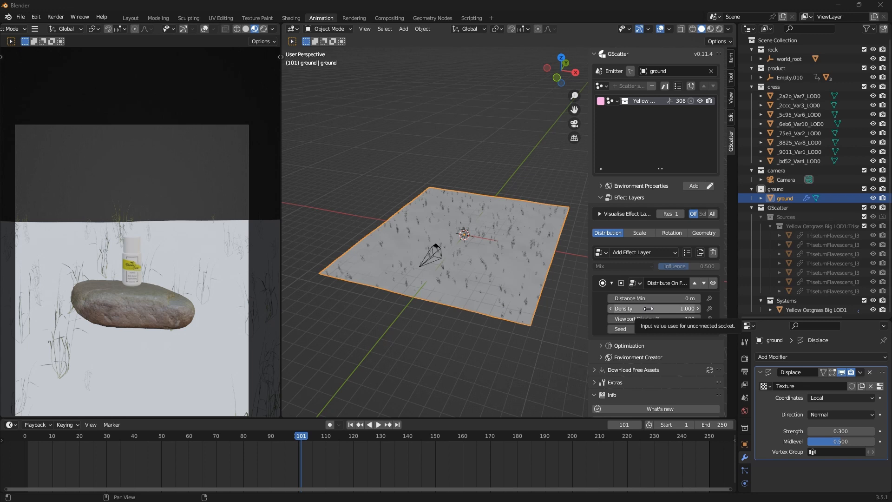
# Set the distribution density of the Yellow Oatgrass Big scatter system to 10
pyautogui.click(648, 309)
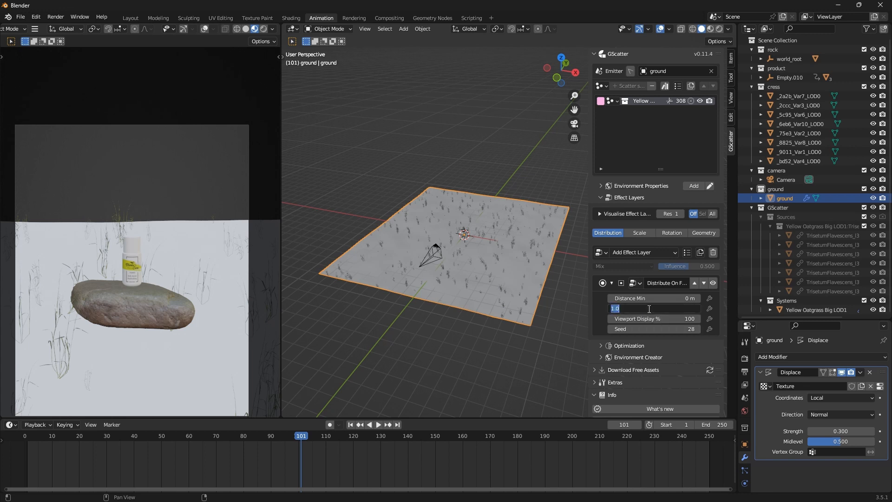
pyautogui.write('10')
pyautogui.press('Return')
pyautogui.moveTo(445, 267)
pyautogui.mouseDown(button='middle')
pyautogui.moveTo(436, 305)
pyautogui.moveTo(444, 272)
pyautogui.mouseUp(button='middle')
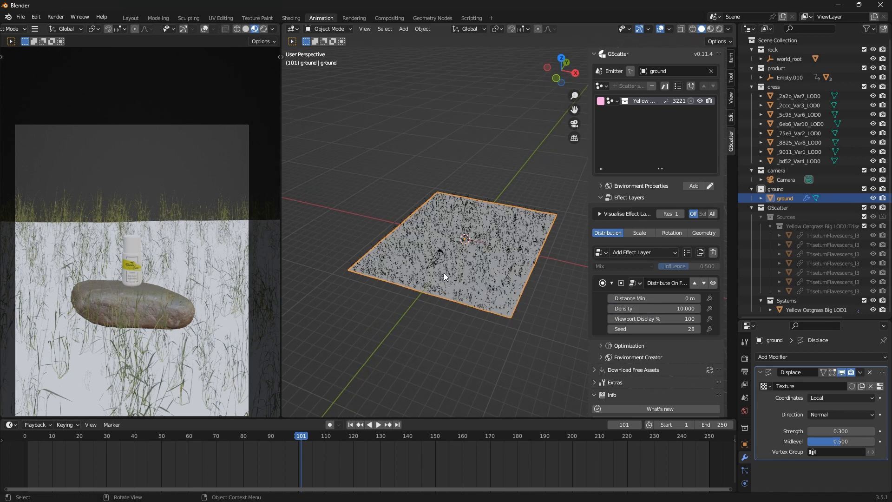
# Switch the Yellow Oatgrass Big system to its simplified proxy display and examine the proxies around the rock and across the ground
pyautogui.click(691, 101)
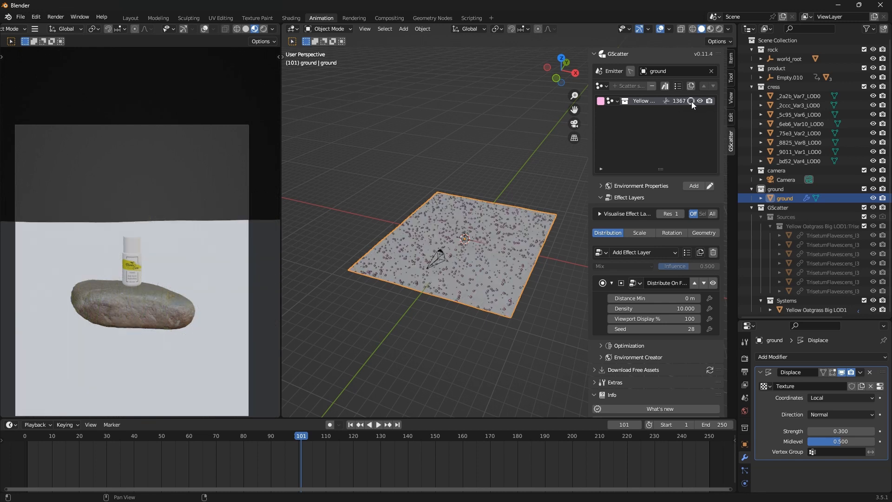
pyautogui.scroll(7, 464, 270)
pyautogui.moveTo(419, 268)
pyautogui.mouseDown(button='middle')
pyautogui.moveTo(438, 254)
pyautogui.moveTo(433, 261)
pyautogui.mouseUp(button='middle')
pyautogui.scroll(4, 442, 204)
pyautogui.scroll(-3, 435, 194)
pyautogui.moveTo(436, 214); pyautogui.dragTo(444, 176, button='middle')
pyautogui.scroll(2, 417, 214)
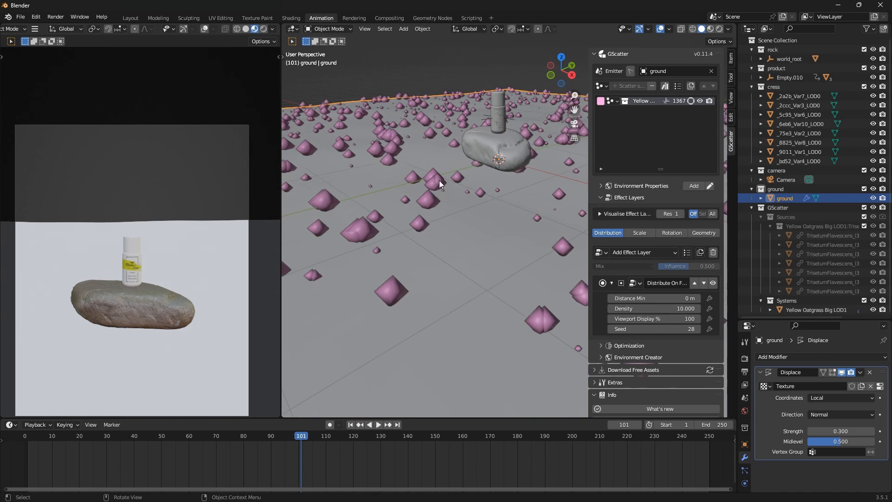
pyautogui.scroll(-6, 439, 180)
pyautogui.scroll(-4, 407, 230)
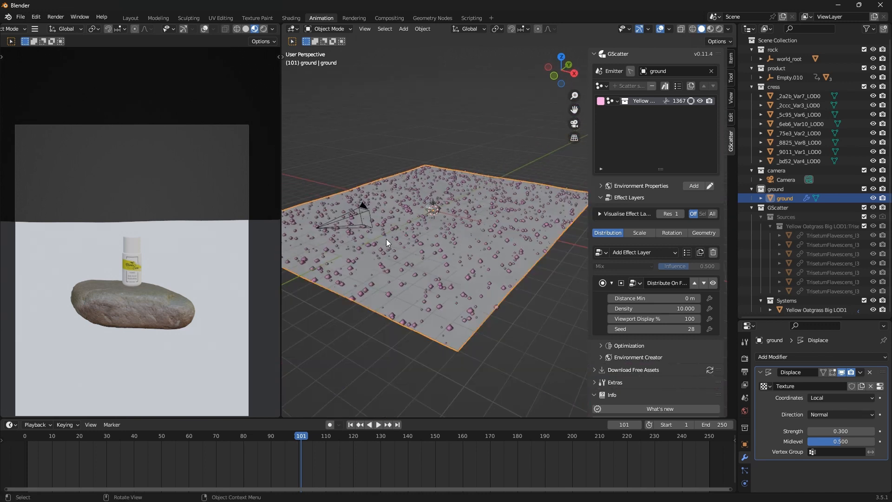
# Raise the distribution density of the proxy-displayed grass to 50 and check its coverage
pyautogui.click(670, 309)
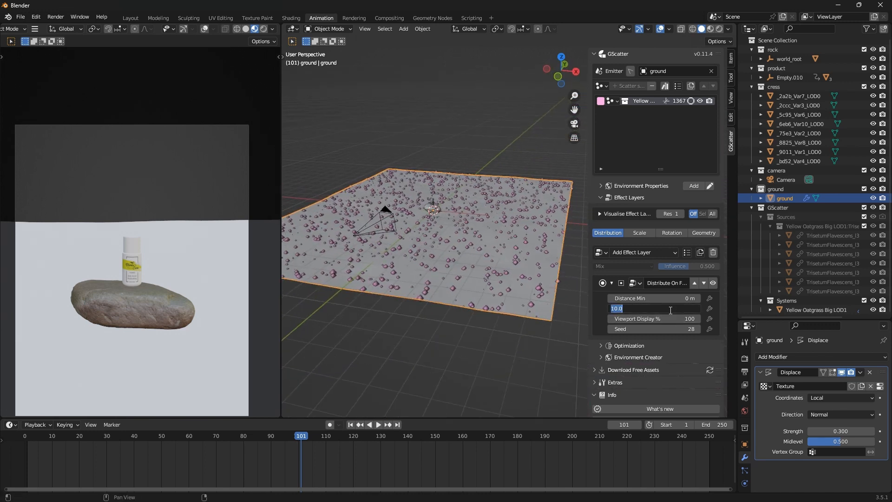
pyautogui.write('50')
pyautogui.press('Return')
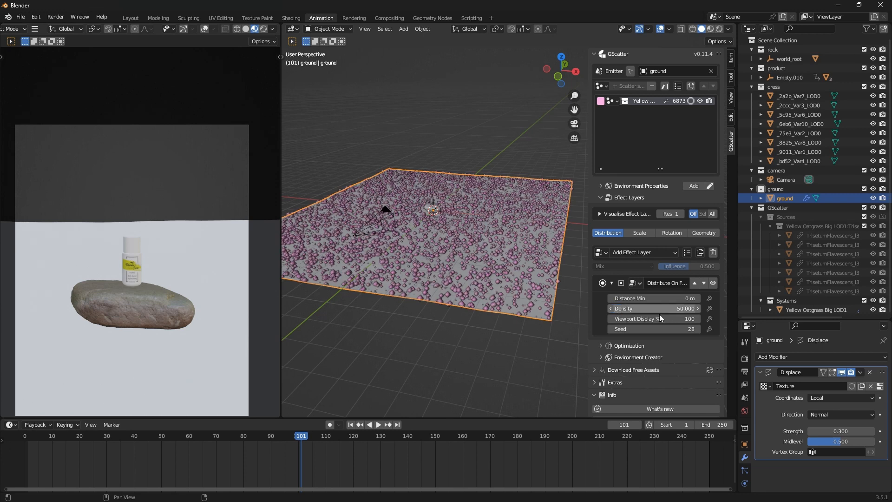
pyautogui.moveTo(344, 325)
pyautogui.mouseDown(button='middle')
pyautogui.moveTo(350, 355)
pyautogui.moveTo(344, 341)
pyautogui.mouseUp(button='middle')
pyautogui.scroll(4, 431, 240)
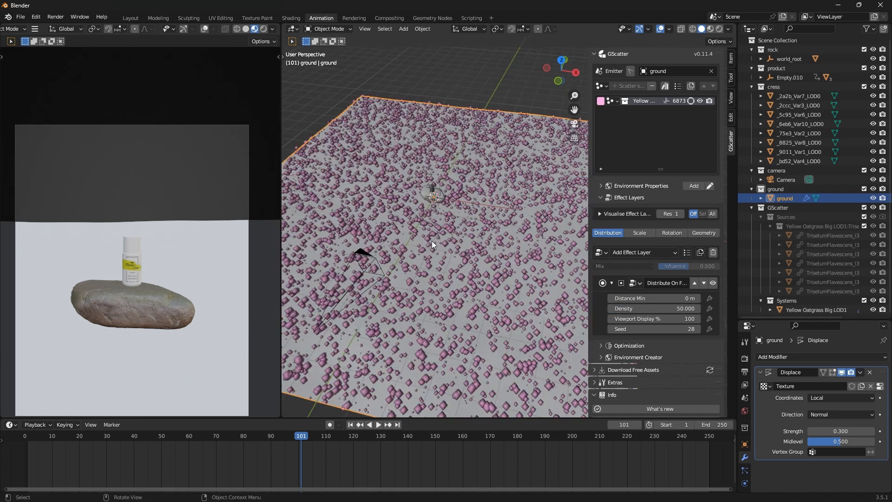
# Raise the grass distribution density to 100 and inspect the proxy coverage around the rock and the camera framing
pyautogui.click(653, 308)
pyautogui.write('100')
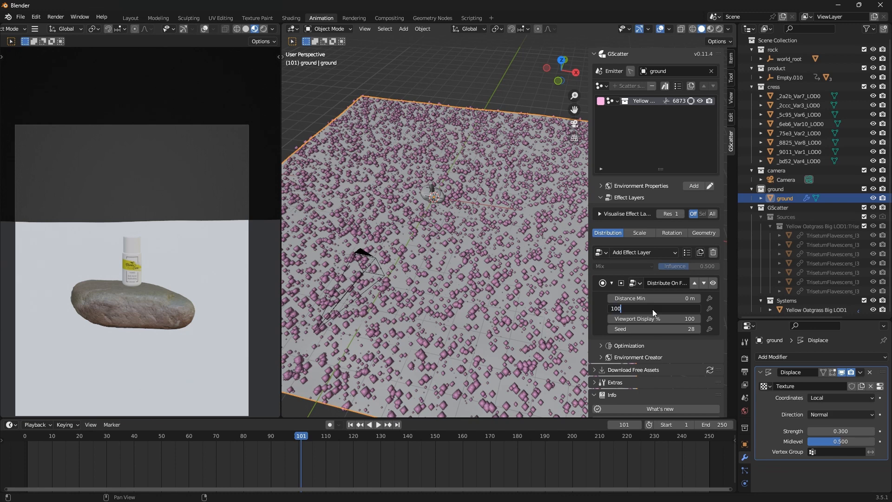
pyautogui.press('Return')
pyautogui.scroll(-3, 423, 232)
pyautogui.moveTo(424, 232)
pyautogui.mouseDown(button='middle')
pyautogui.moveTo(413, 241)
pyautogui.moveTo(460, 228)
pyautogui.moveTo(472, 206)
pyautogui.moveTo(437, 230)
pyautogui.mouseUp(button='middle')
pyautogui.scroll(5, 403, 187)
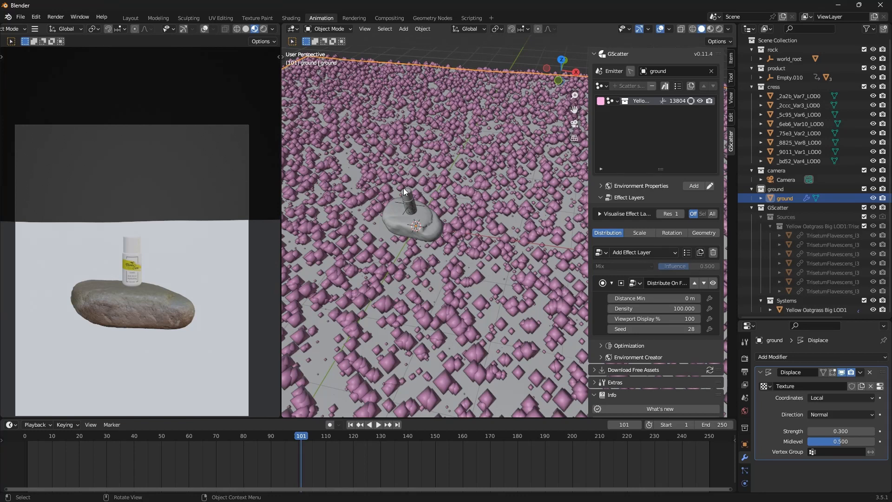
pyautogui.scroll(-5, 403, 187)
pyautogui.moveTo(431, 233); pyautogui.dragTo(427, 209, button='middle')
pyautogui.scroll(2, 427, 208)
pyautogui.scroll(-1, 169, 233)
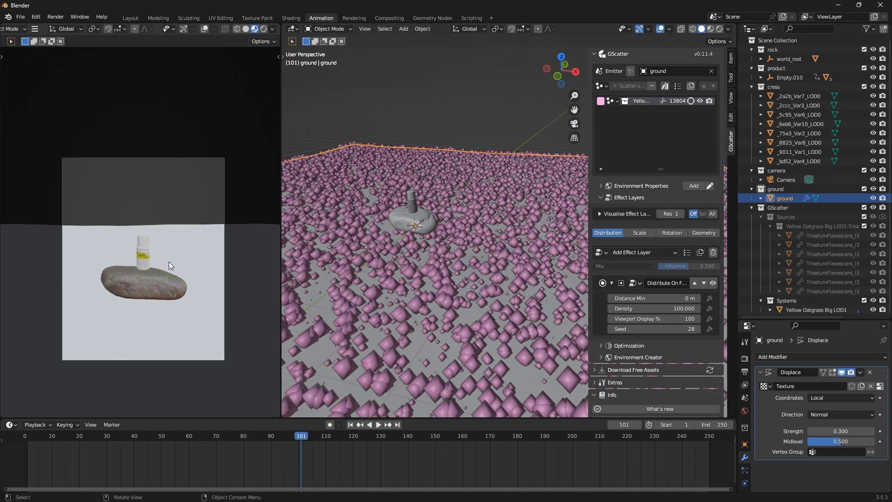
pyautogui.scroll(1, 166, 256)
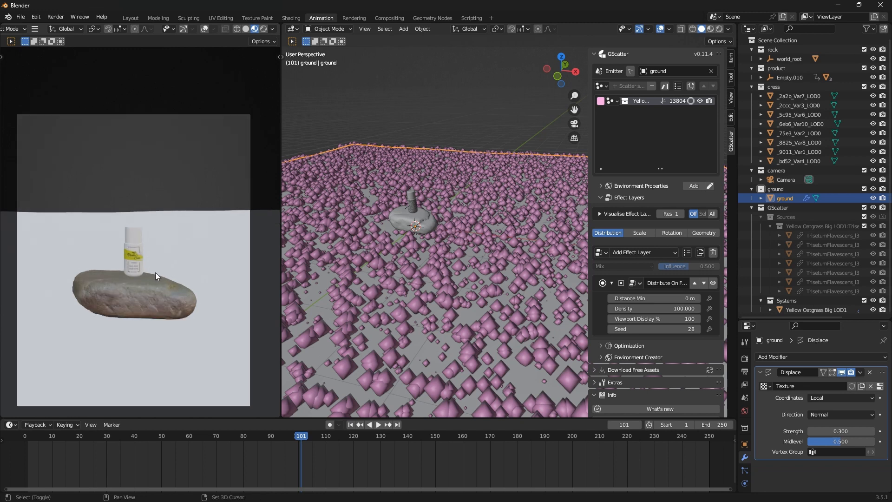
pyautogui.keyDown('shift'); pyautogui.moveTo(155, 272); pyautogui.dragTo(161, 256, button='middle'); pyautogui.keyUp('shift')
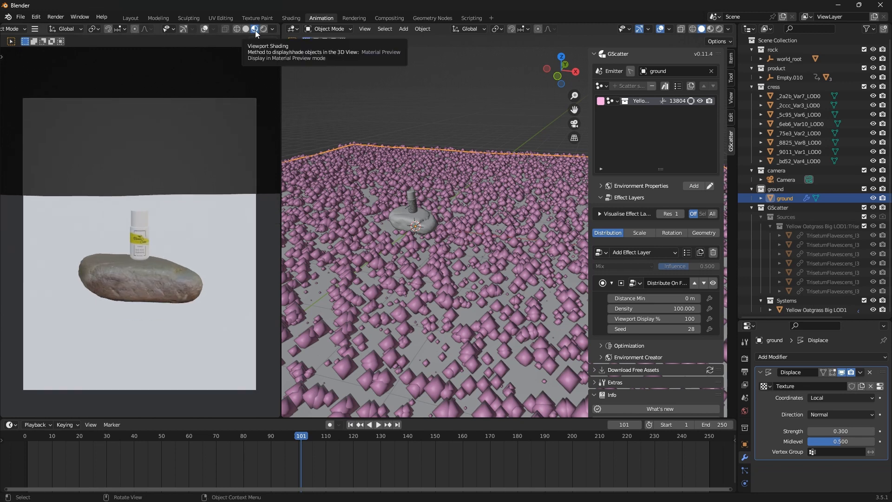
# Reduce the grass distribution density to 1 with more of the ground in view
pyautogui.scroll(-5, 442, 251)
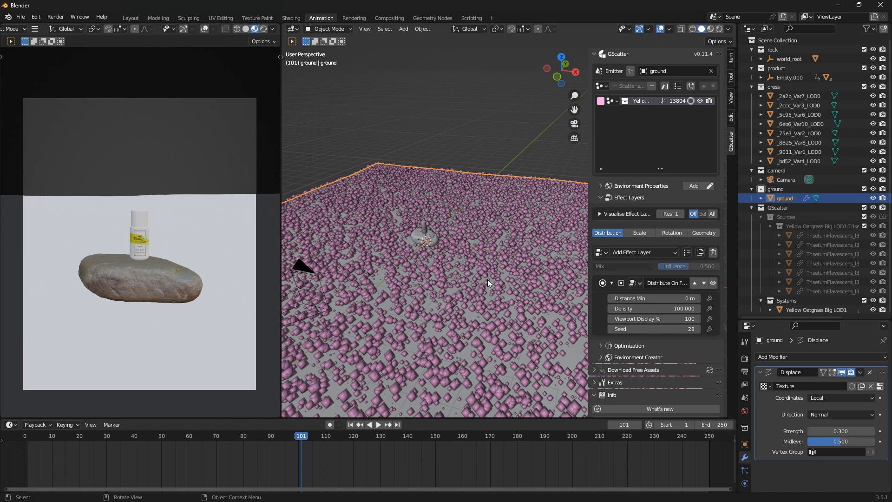
pyautogui.click(639, 310)
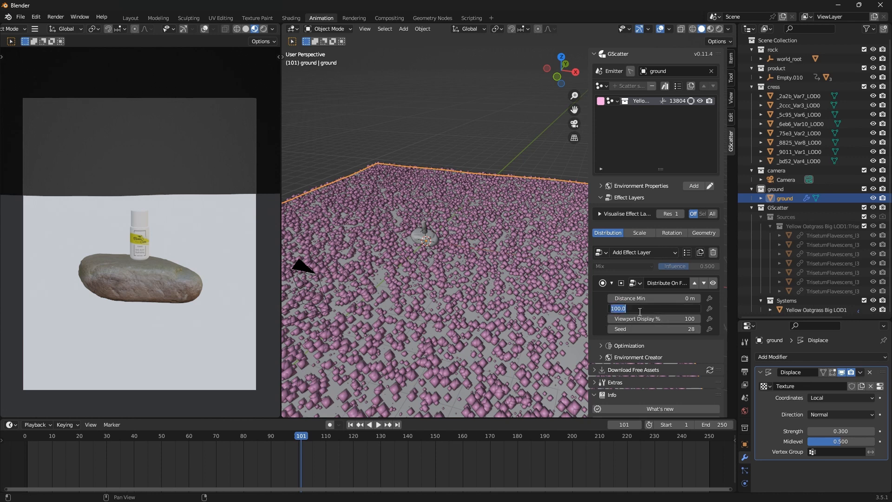
pyautogui.write('1')
pyautogui.press('Return')
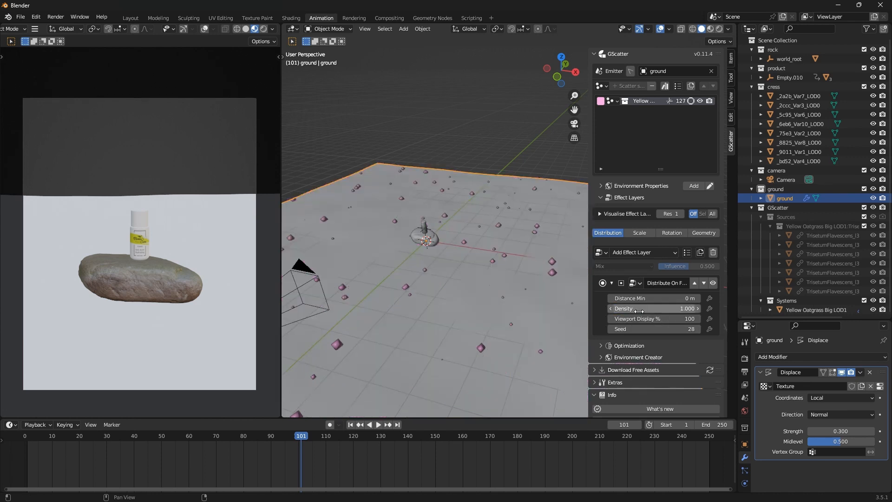
# Set the distribution density of the proxy-displayed Yellow Oatgrass Big system to 10
pyautogui.click(652, 308)
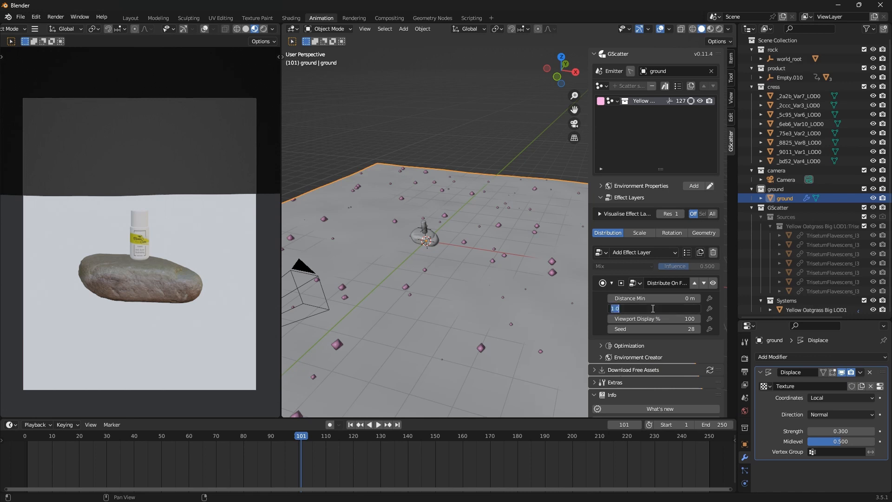
pyautogui.write('10')
pyautogui.press('Return')
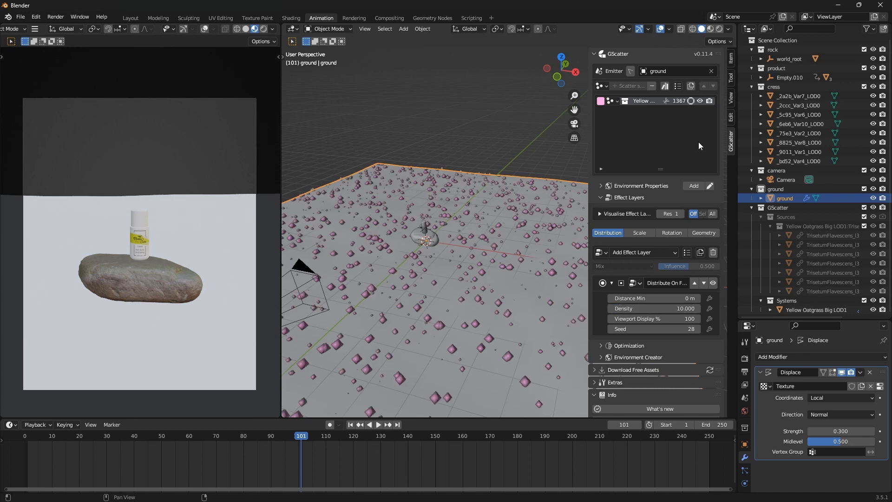
# Turn off the proxy display for Yellow Oatgrass Big and set its main scale to 0.5
pyautogui.click(641, 233)
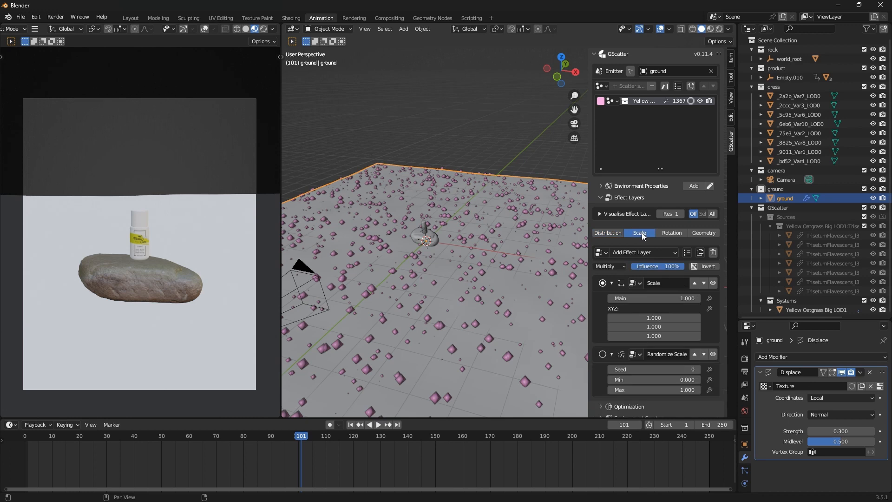
pyautogui.click(690, 100)
pyautogui.moveTo(444, 275)
pyautogui.mouseDown(button='middle')
pyautogui.moveTo(451, 247)
pyautogui.moveTo(446, 284)
pyautogui.mouseUp(button='middle')
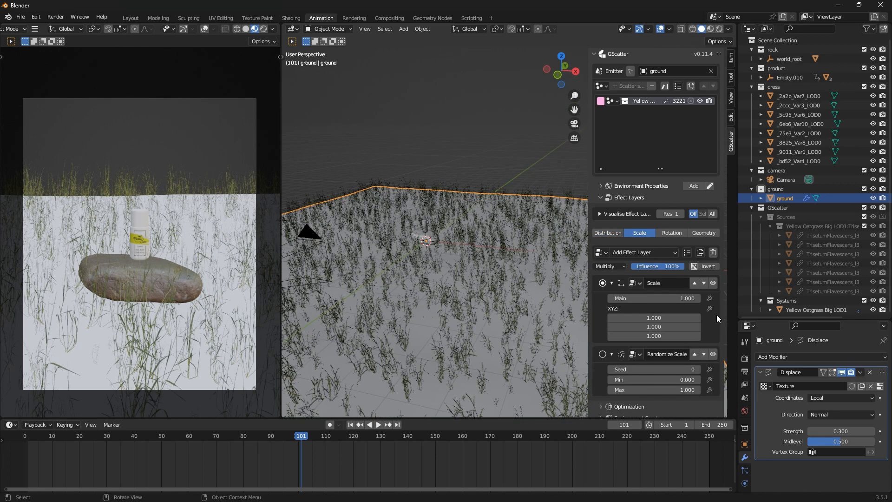
pyautogui.click(646, 300)
pyautogui.write('0.5')
pyautogui.press('Return')
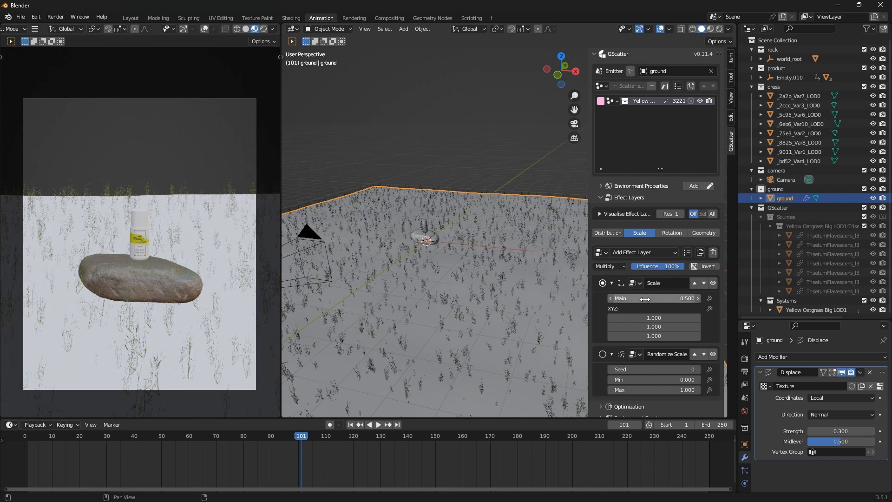
# Scatter the tufted Yellow Oatgrass Small asset on the ground from the GScatter asset browser at level of detail 1
pyautogui.moveTo(489, 243); pyautogui.dragTo(447, 236, button='middle')
pyautogui.scroll(2, 446, 236)
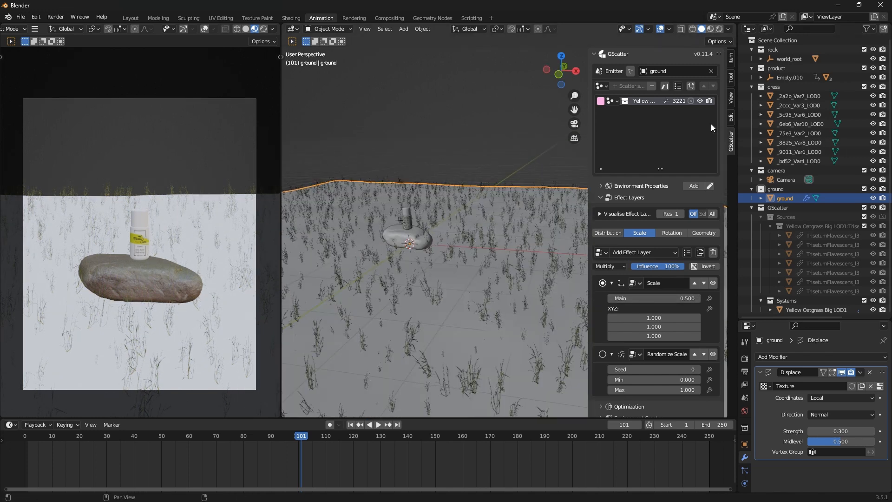
pyautogui.click(666, 86)
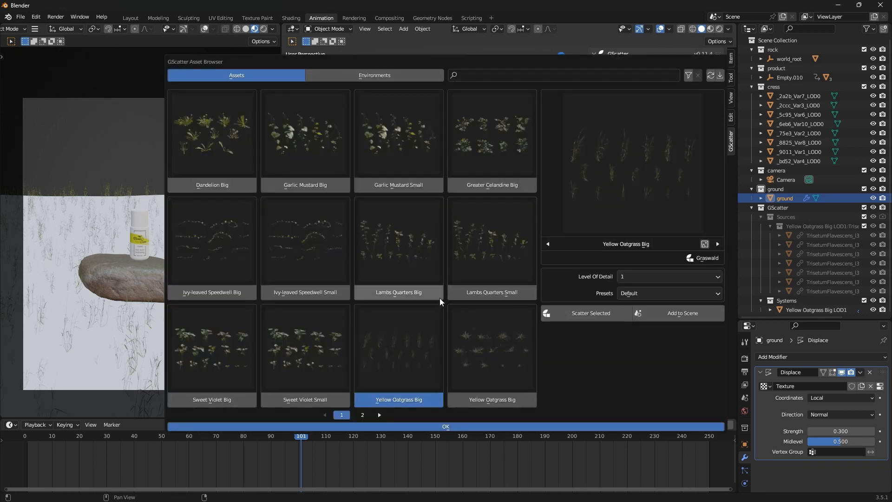
pyautogui.click(496, 401)
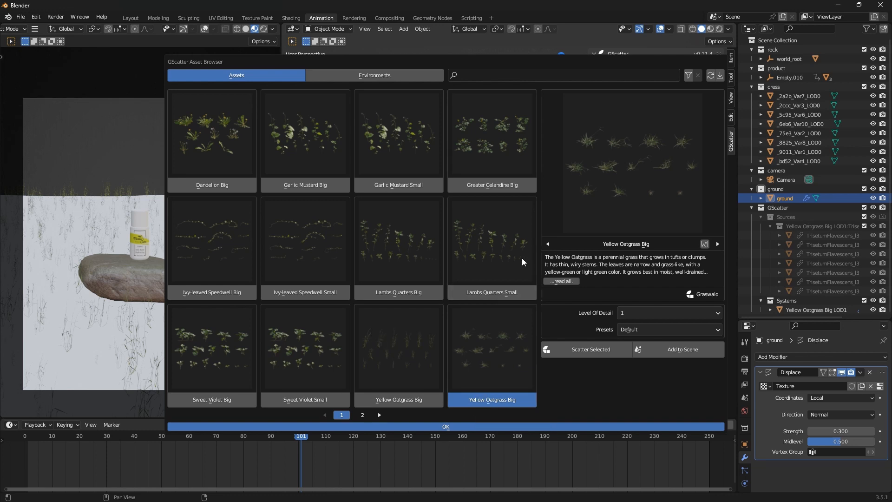
pyautogui.click(363, 414)
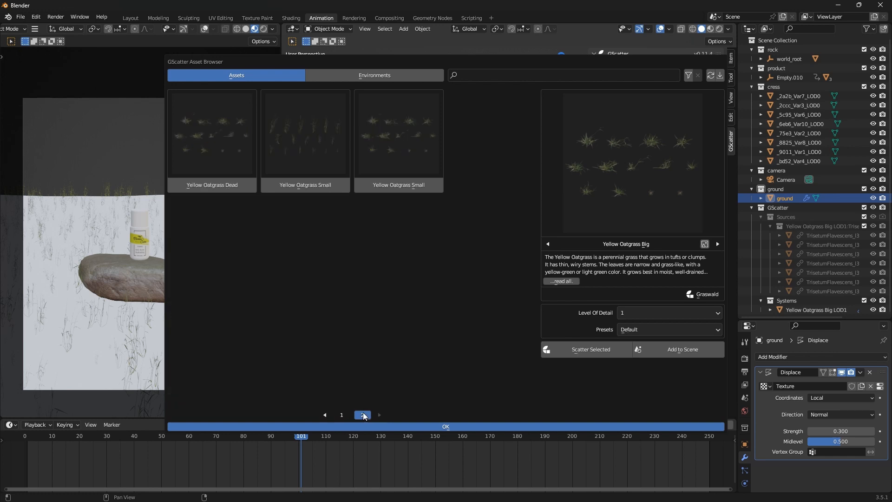
pyautogui.click(408, 185)
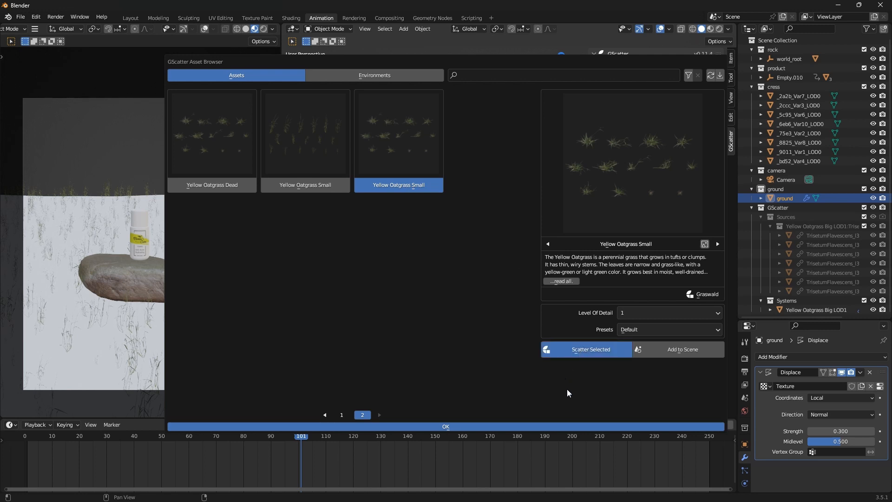
pyautogui.click(446, 424)
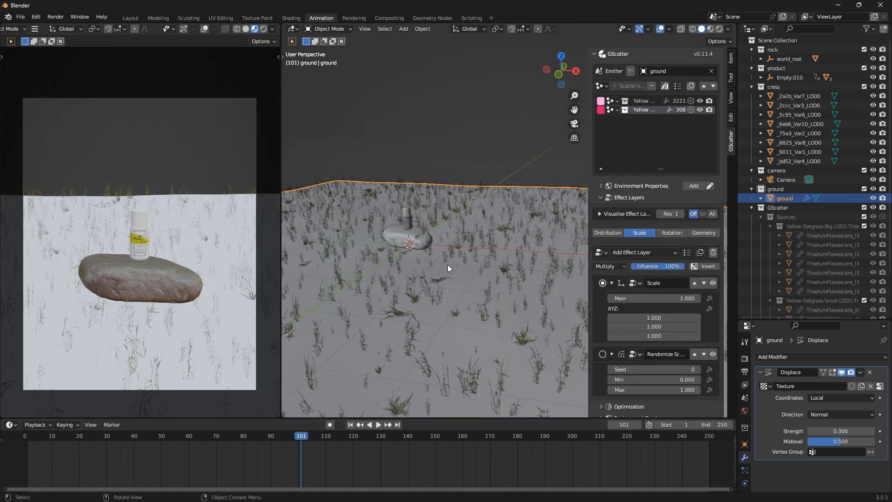
# Set the main scale of the Yellow Oatgrass Small scatter system to 0.7 and check the grass across the ground
pyautogui.moveTo(448, 264); pyautogui.dragTo(326, 368, button='middle')
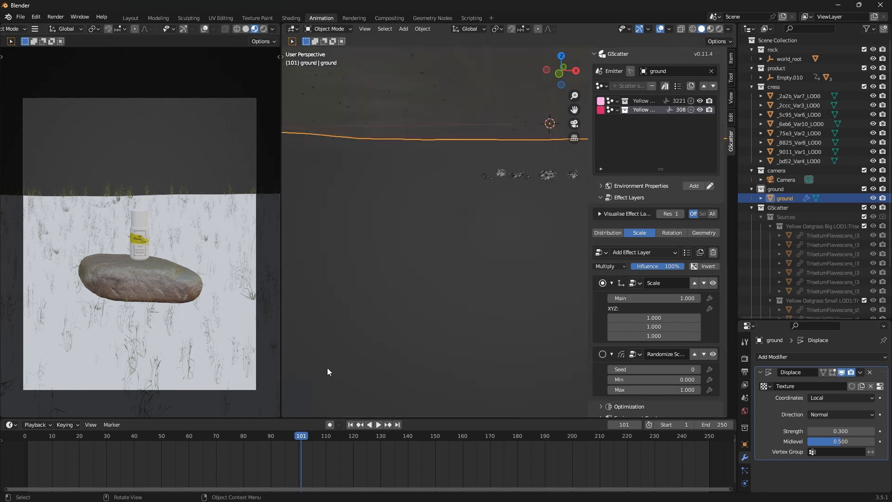
pyautogui.scroll(-1, 336, 364)
pyautogui.scroll(-5, 434, 252)
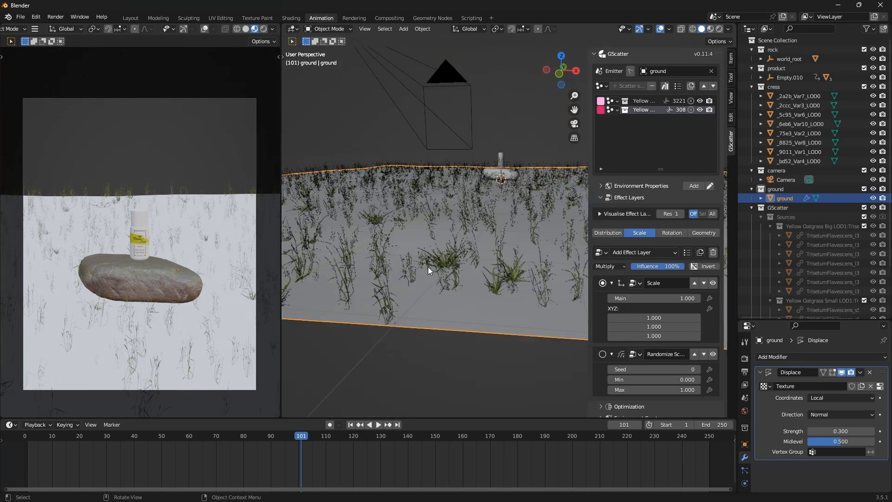
pyautogui.scroll(1, 314, 243)
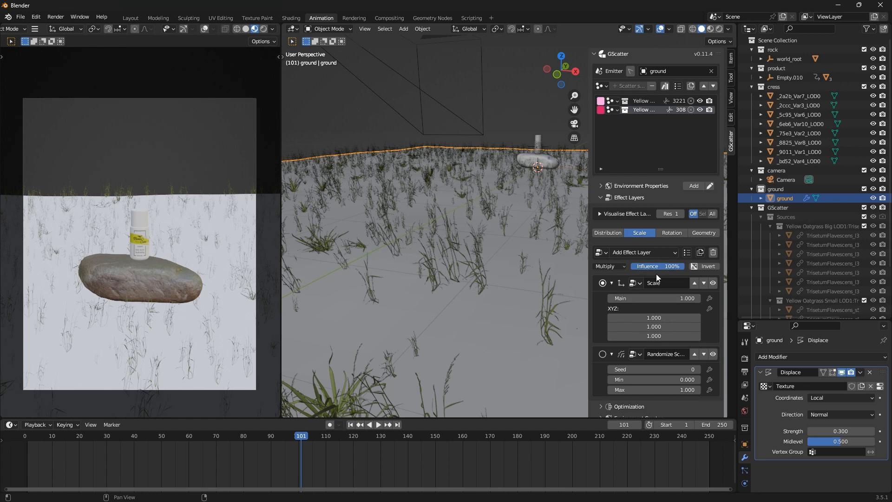
pyautogui.click(662, 298)
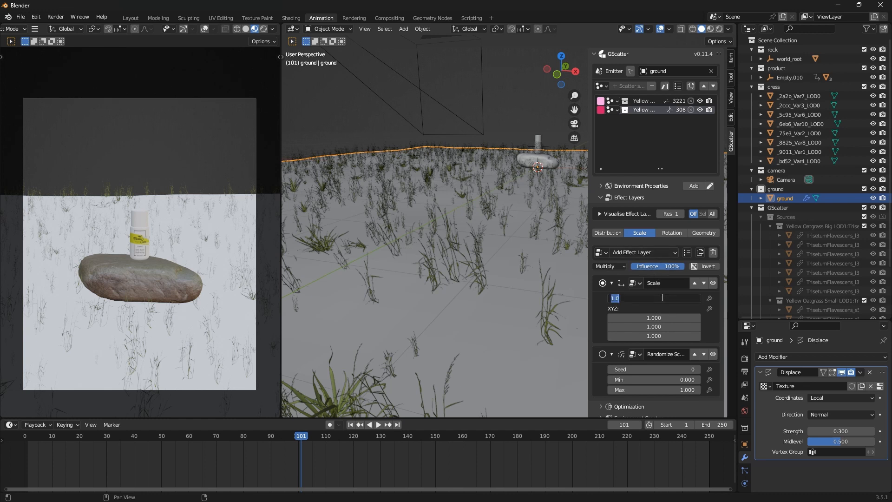
pyautogui.press('BackSpace')
pyautogui.write('0.7')
pyautogui.press('Return')
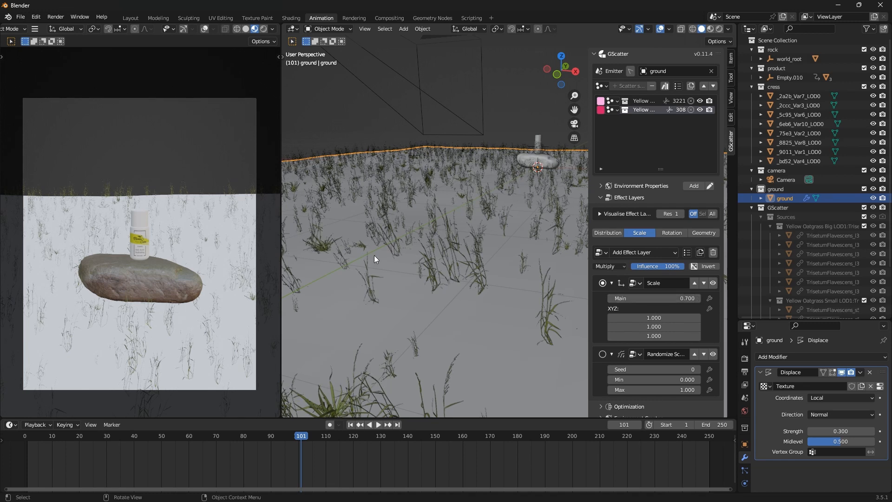
pyautogui.scroll(-8, 374, 255)
pyautogui.moveTo(379, 254); pyautogui.dragTo(375, 257, button='middle')
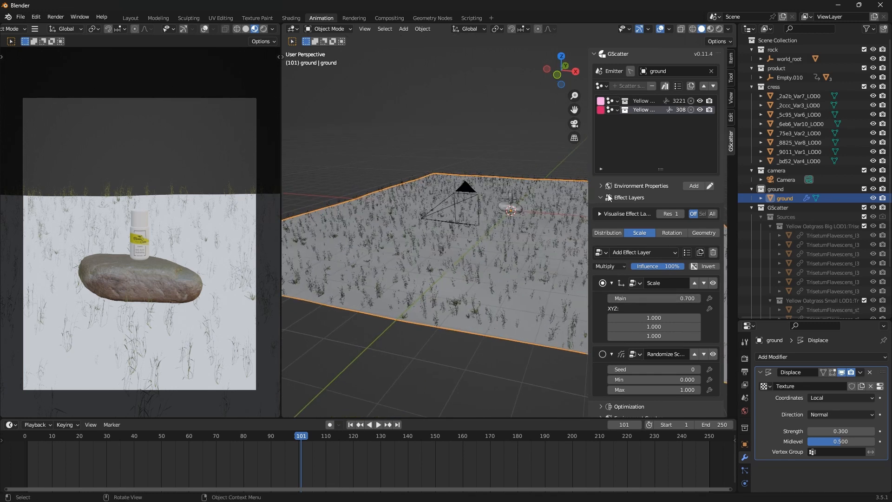
# Scatter the Garlic Mustard Big asset on the ground from the GScatter asset browser at level of detail 1
pyautogui.click(654, 85)
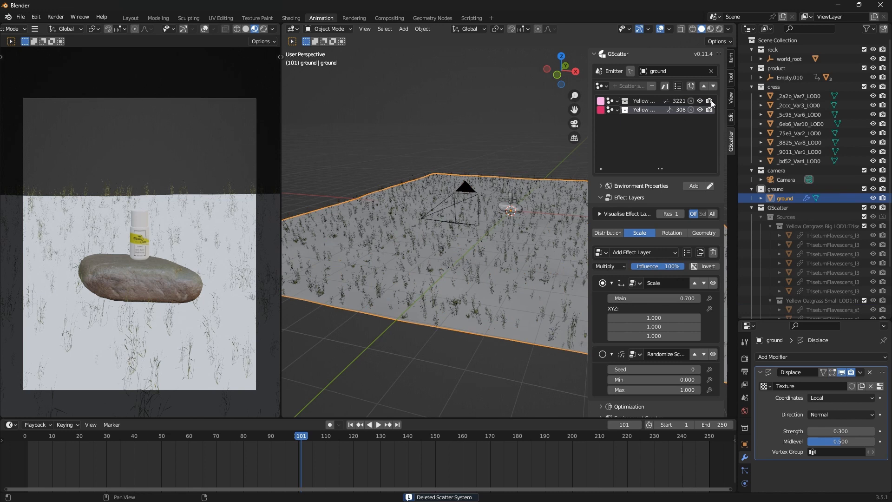
pyautogui.click(667, 86)
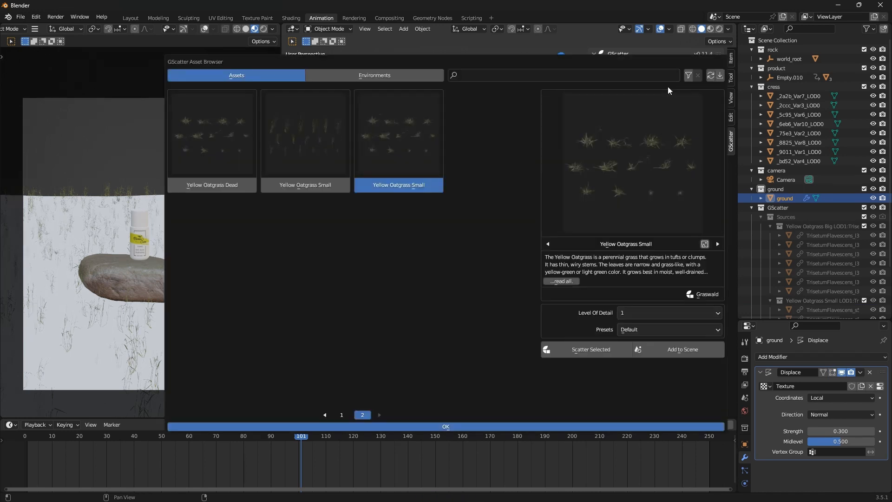
pyautogui.click(343, 414)
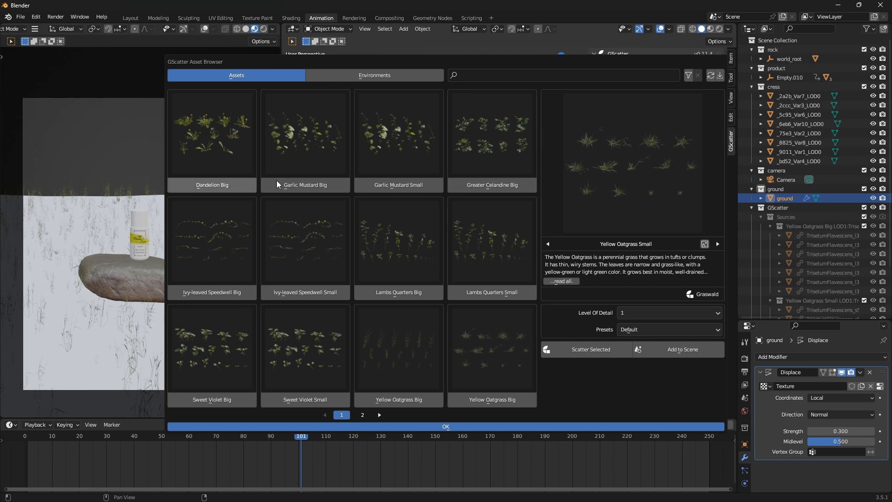
pyautogui.click(312, 186)
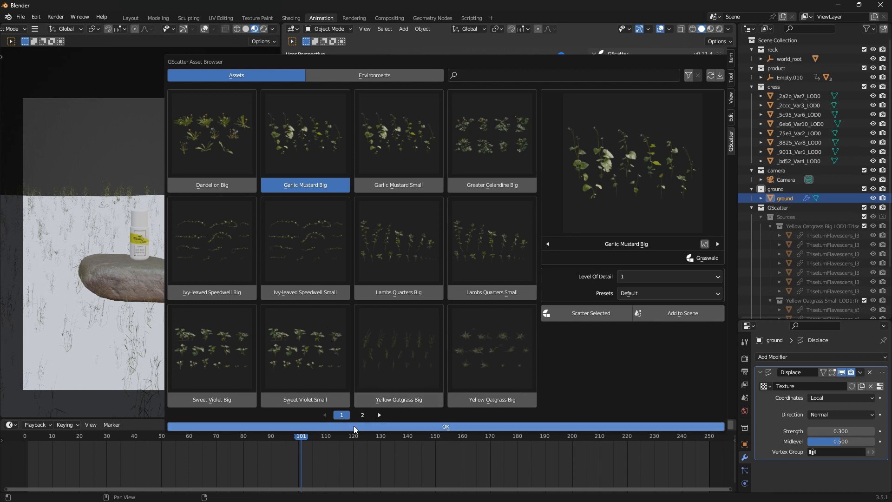
pyautogui.click(577, 312)
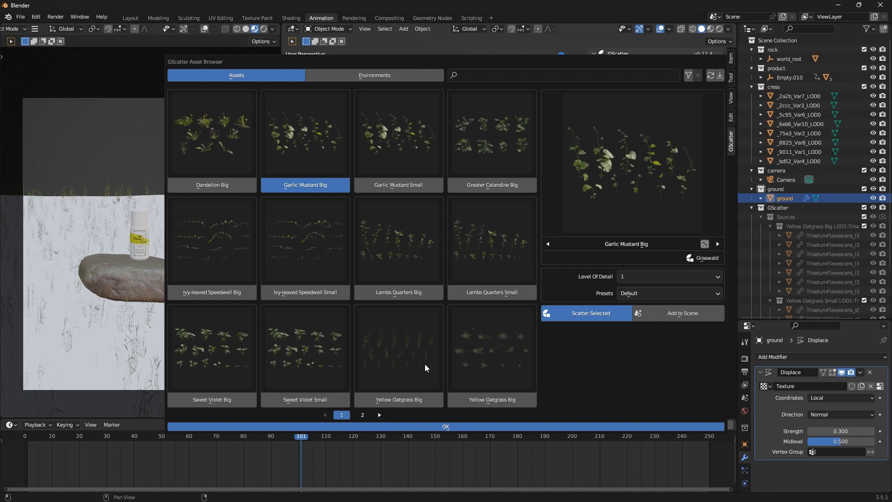
pyautogui.click(449, 426)
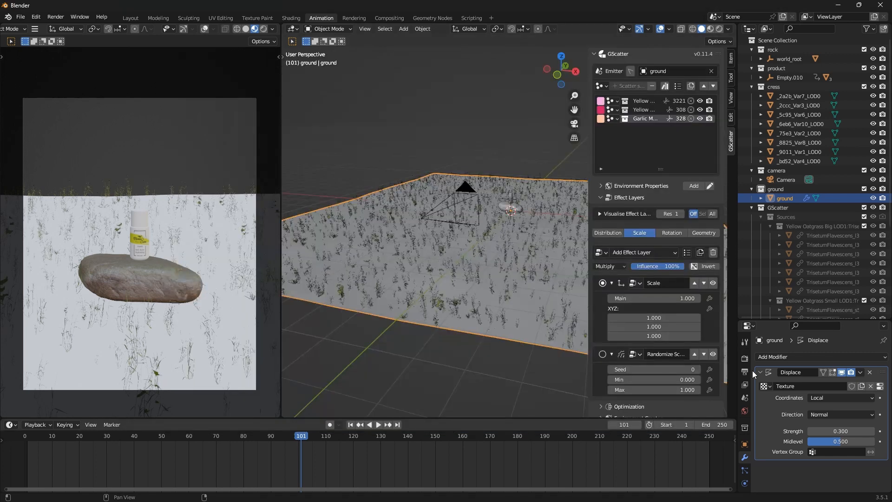
# Turn on the proxy display for the Yellow Oatgrass Big, Yellow Oatgrass Small and Garlic Mustard Big scatter systems
pyautogui.click(689, 109)
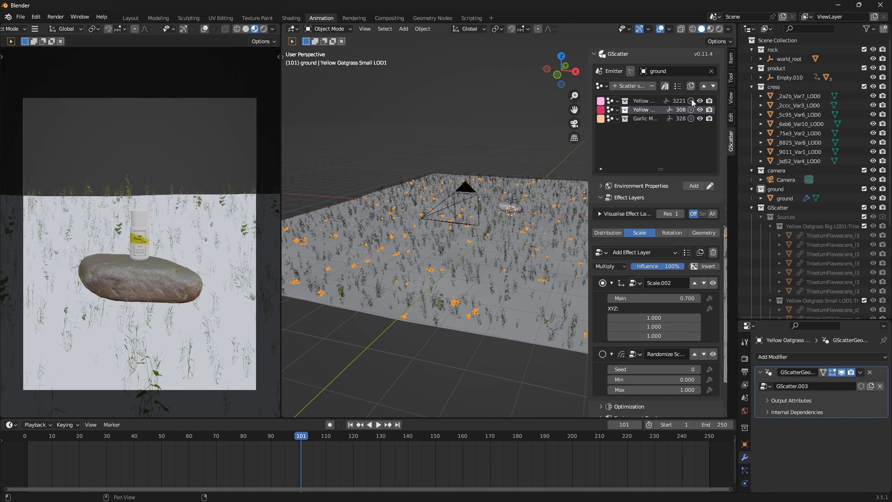
pyautogui.click(691, 100)
pyautogui.click(691, 110)
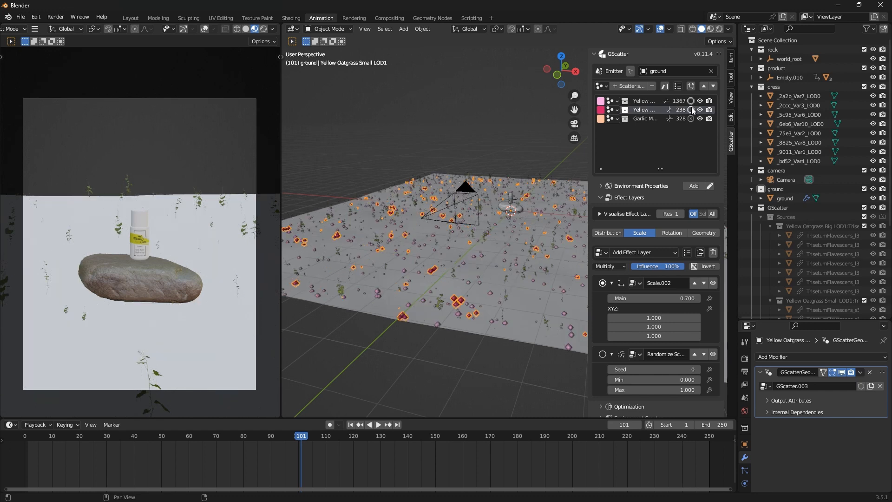
pyautogui.click(691, 118)
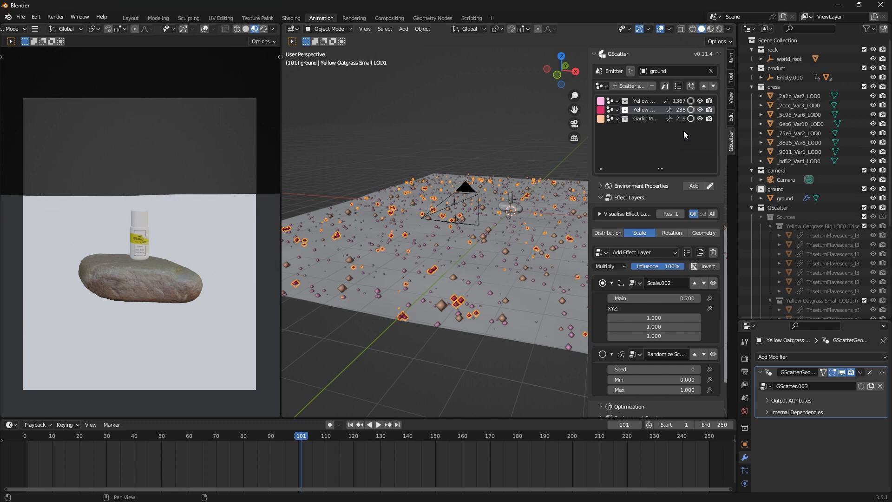
# Set the distribution density of the Garlic Mustard Big scatter system to 10
pyautogui.scroll(-5, 444, 238)
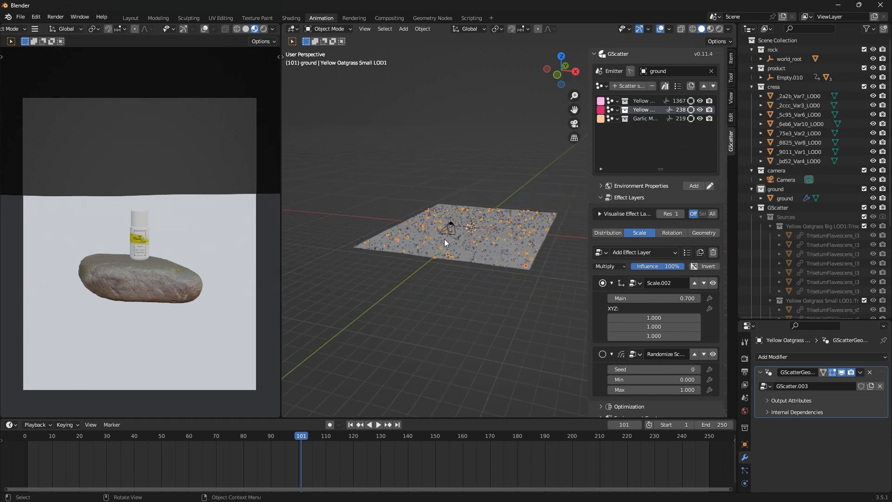
pyautogui.scroll(8, 476, 229)
pyautogui.scroll(-2, 433, 250)
pyautogui.moveTo(434, 250); pyautogui.dragTo(422, 269, button='middle')
pyautogui.click(640, 119)
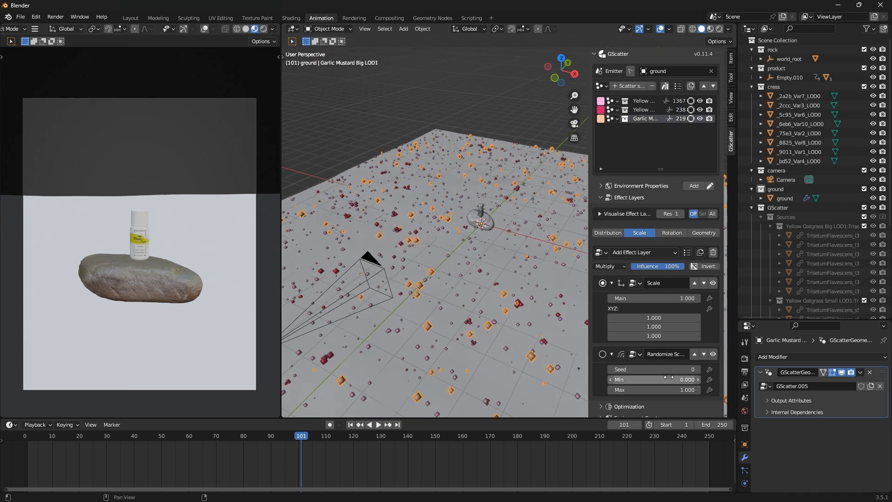
pyautogui.click(606, 233)
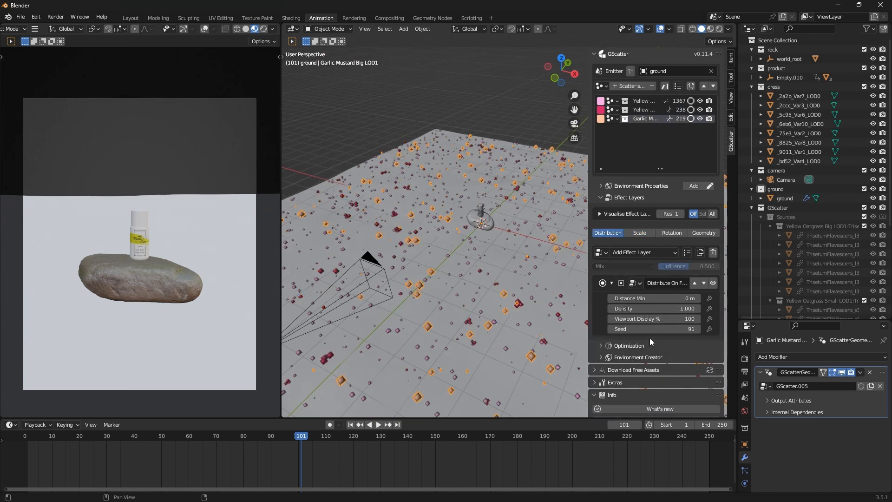
pyautogui.click(657, 308)
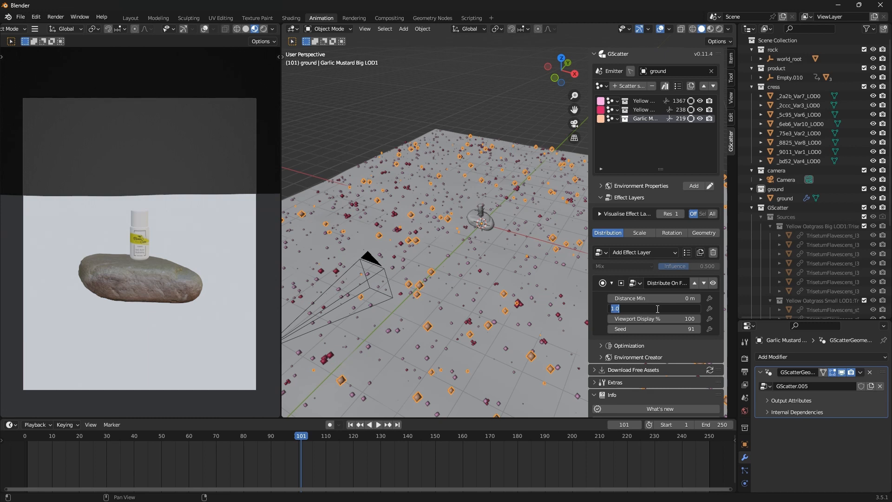
pyautogui.write('10')
pyautogui.press('Return')
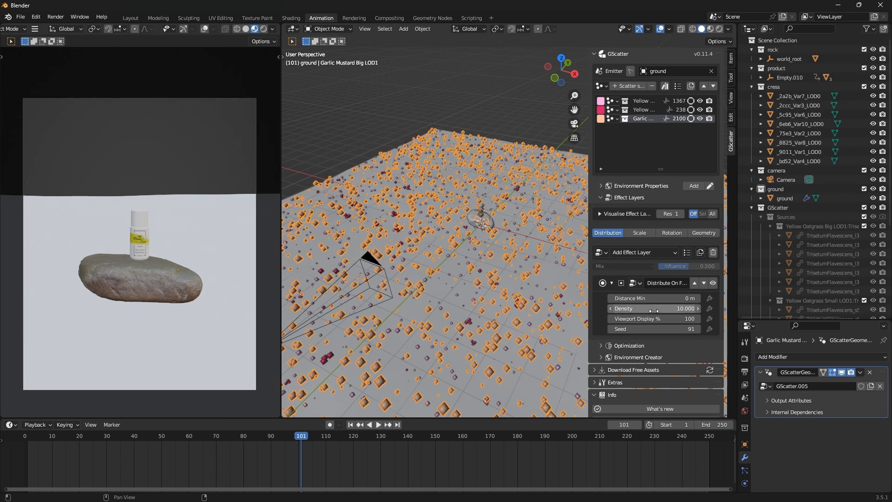
# Set the distribution density of the Yellow Oatgrass Small scatter system to 50
pyautogui.click(630, 108)
pyautogui.click(653, 308)
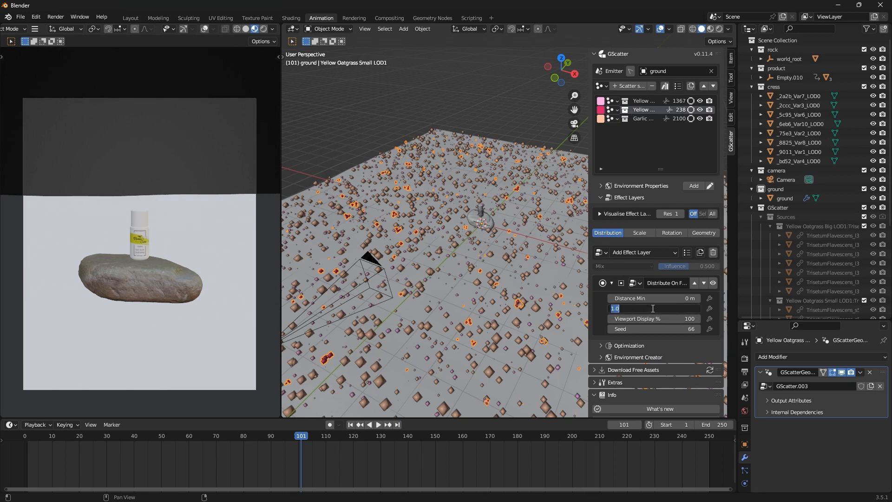
pyautogui.write('50')
pyautogui.press('Return')
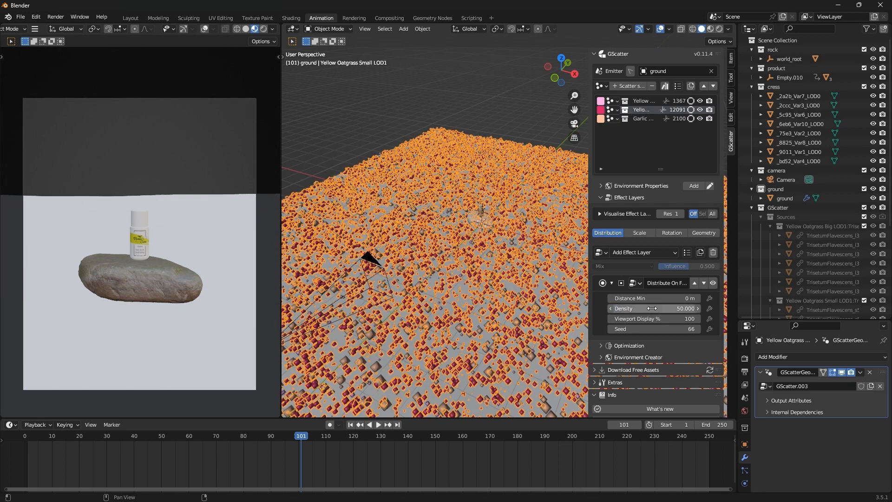
# Set the distribution density of the Yellow Oatgrass Big system to 50 and check the proxies around the rock
pyautogui.click(643, 102)
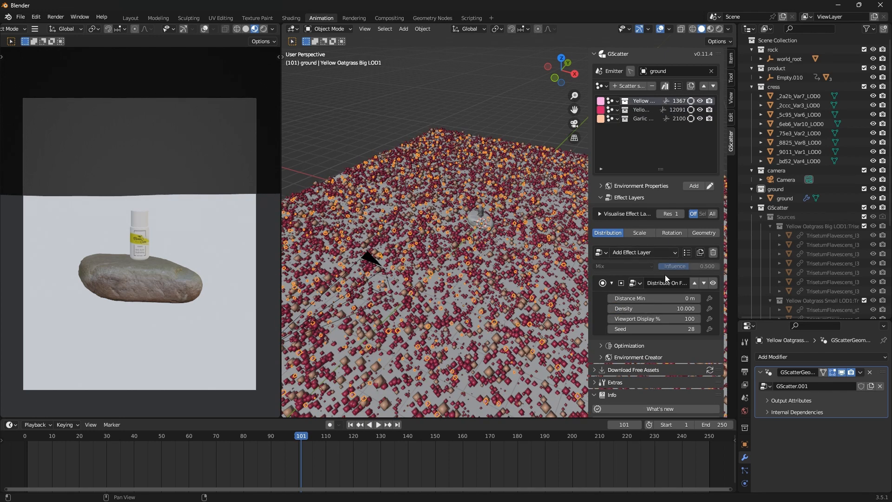
pyautogui.click(662, 309)
pyautogui.write('50')
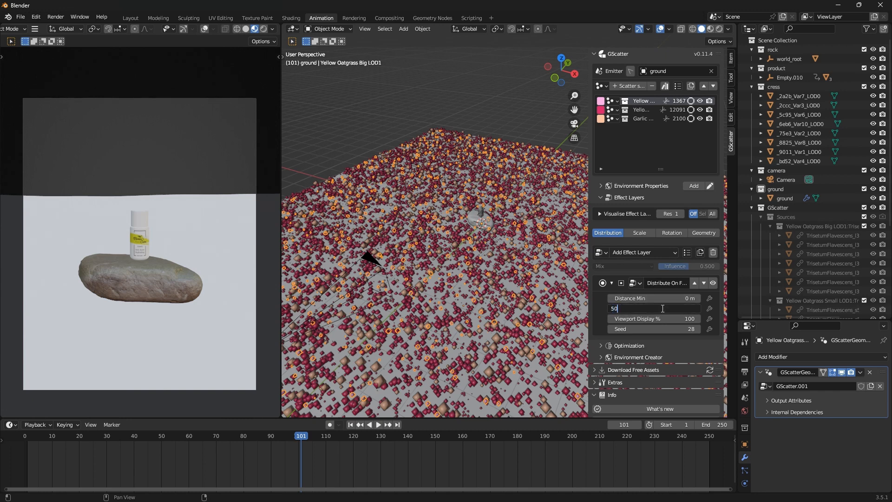
pyautogui.press('Return')
pyautogui.moveTo(444, 274); pyautogui.dragTo(513, 230, button='middle')
pyautogui.scroll(7, 490, 207)
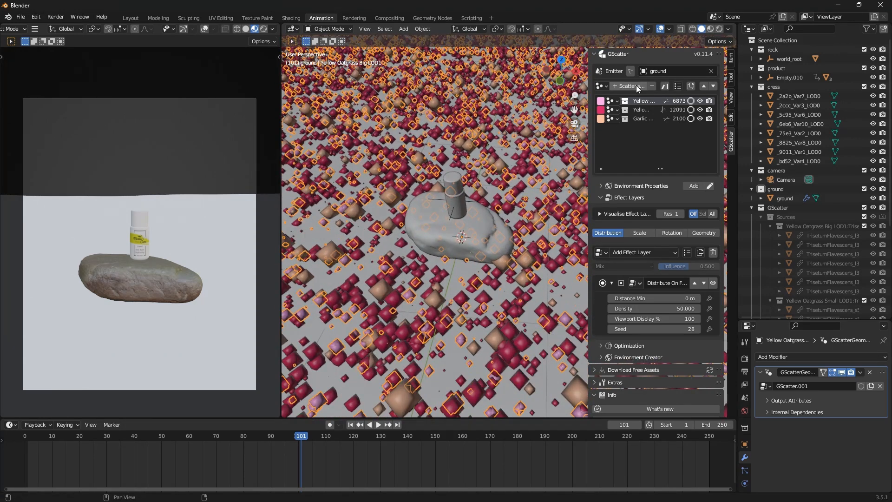
# Scatter the Lambs Quarters Small asset on the ground at level of detail 1, keeping the existing scatter systems
pyautogui.click(653, 86)
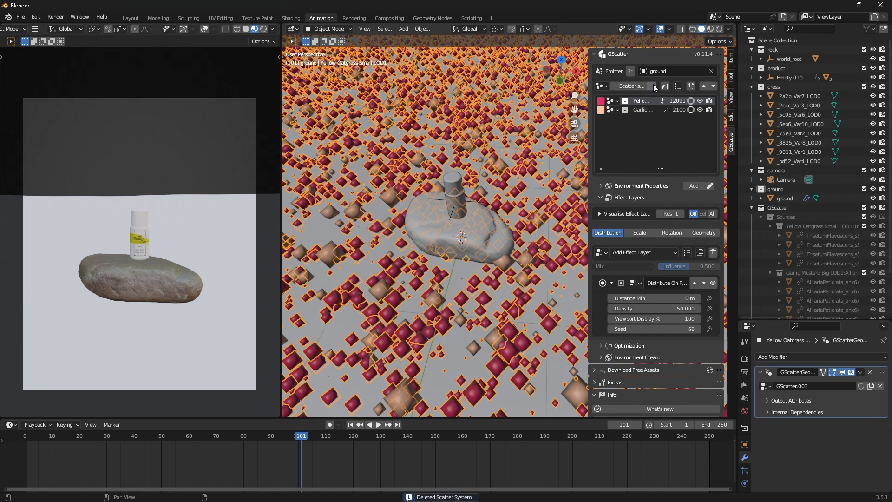
pyautogui.hotkey('ctrl', 'z')
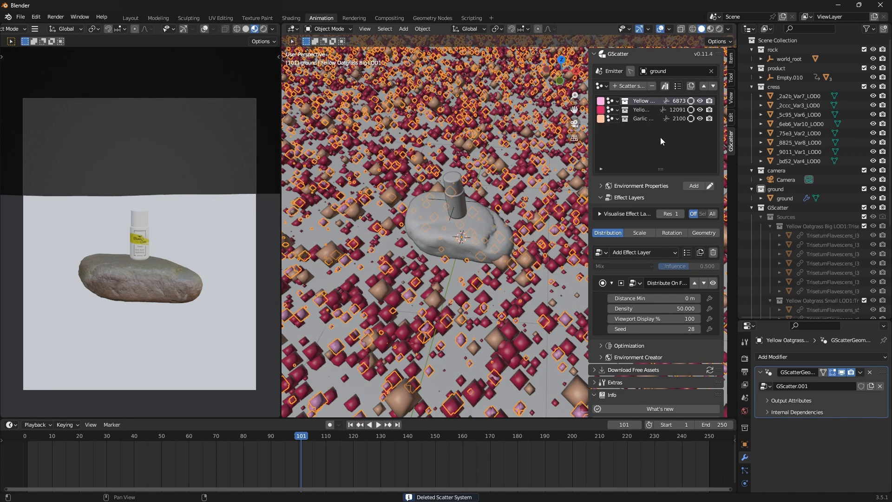
pyautogui.click(666, 86)
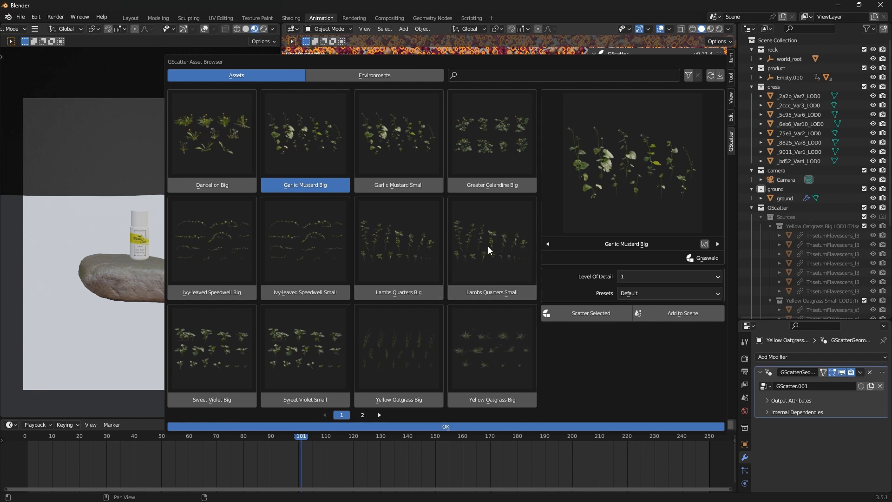
pyautogui.click(498, 296)
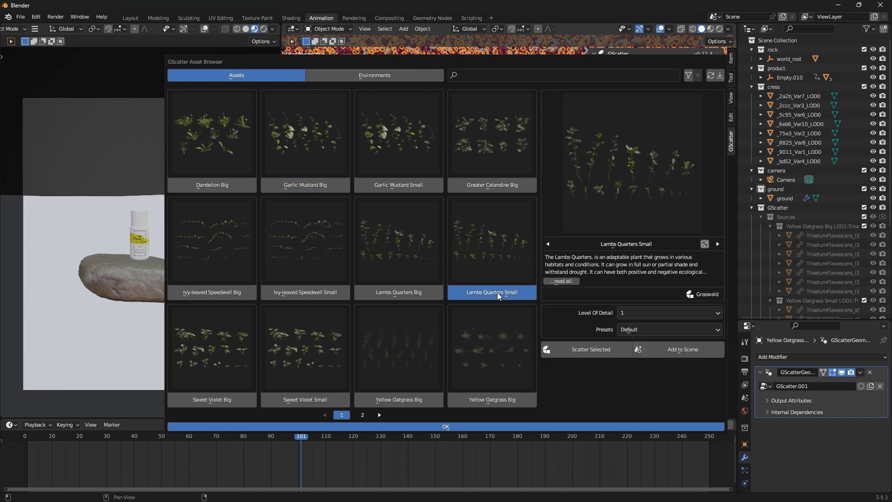
pyautogui.click(588, 353)
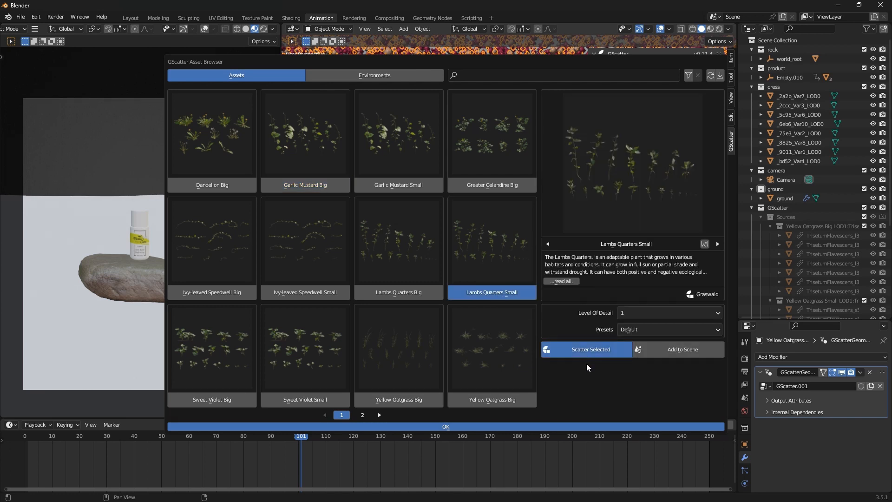
pyautogui.click(448, 426)
# Hide both Yellow Oatgrass systems and the Garlic Mustard Big system in the viewport to isolate Lambs Quarters Small
pyautogui.scroll(6, 422, 283)
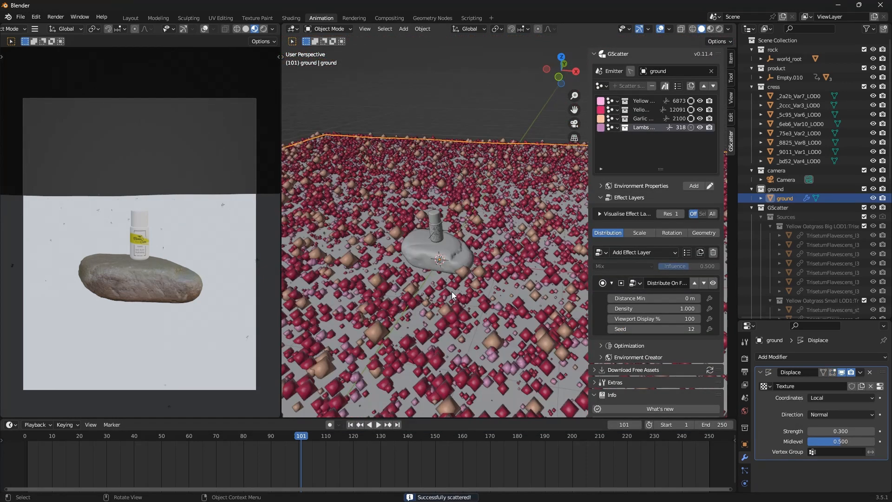
pyautogui.moveTo(502, 228); pyautogui.dragTo(431, 275, button='middle')
pyautogui.click(699, 100)
pyautogui.click(699, 109)
pyautogui.click(699, 118)
pyautogui.scroll(4, 519, 280)
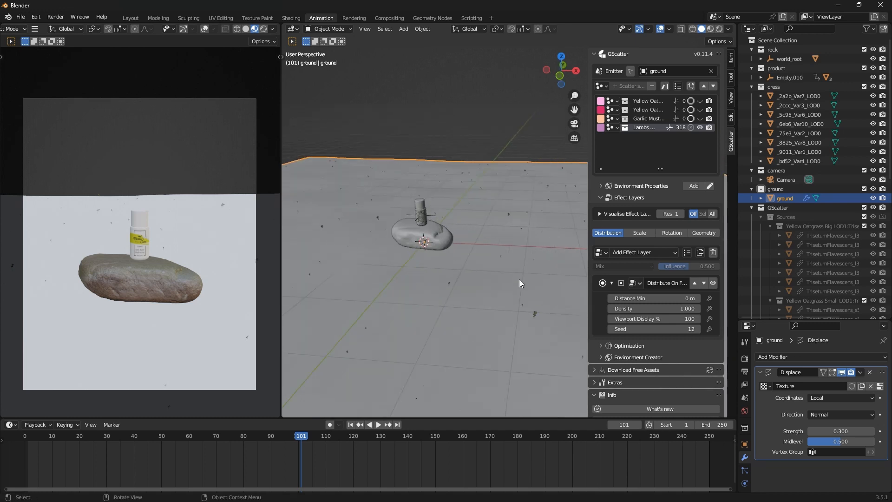
# Set the distribution density of the Lambs Quarters Small system to 10 and check its coverage of the ground
pyautogui.click(667, 310)
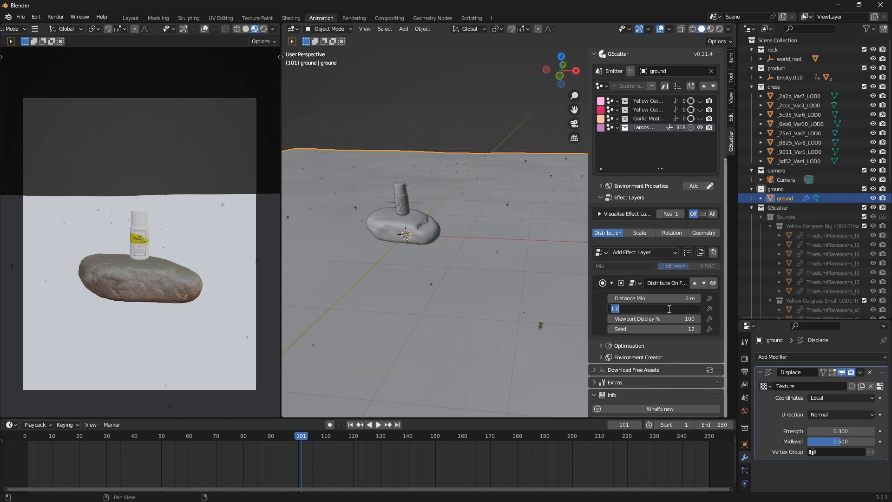
pyautogui.write('10')
pyautogui.press('Return')
pyautogui.scroll(-4, 499, 289)
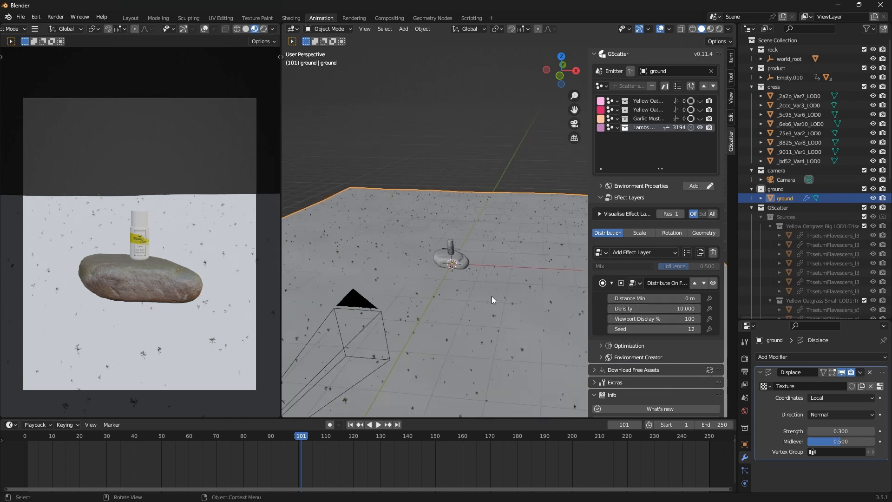
pyautogui.moveTo(492, 297); pyautogui.dragTo(470, 302, button='middle')
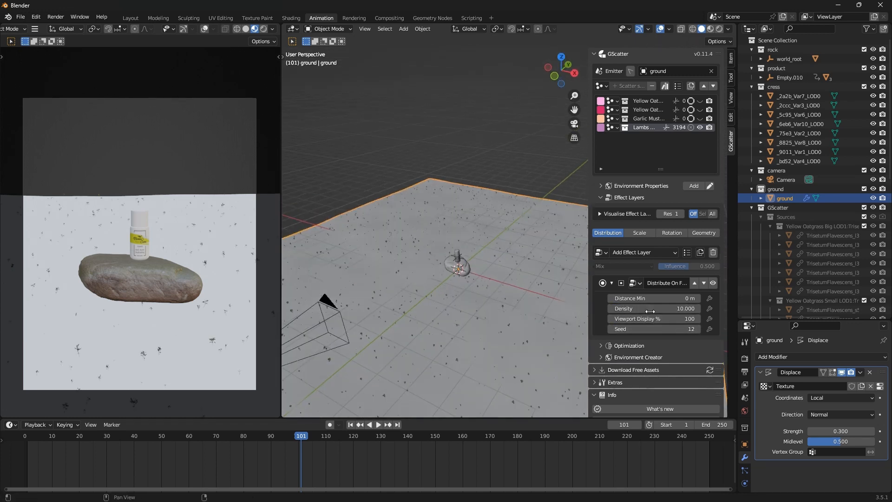
# Set the distribution density of the Lambs Quarters Small scatter system to 50
pyautogui.click(650, 309)
pyautogui.write('50')
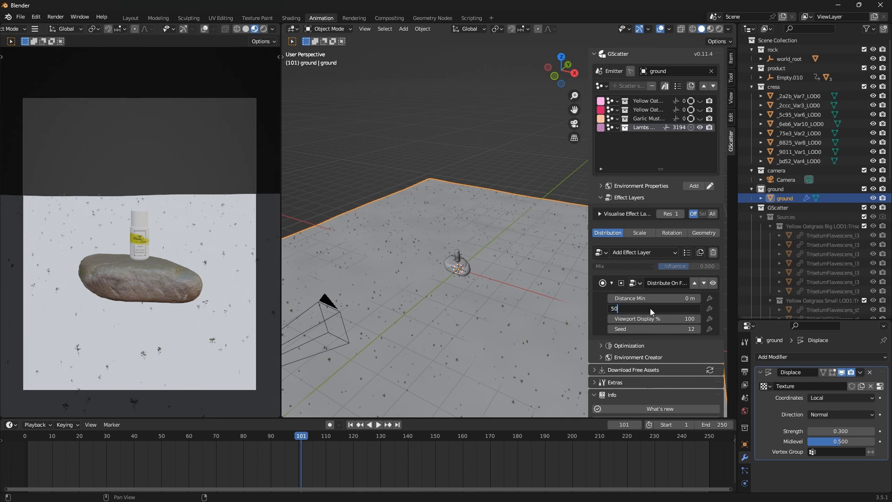
pyautogui.press('Return')
pyautogui.moveTo(478, 305); pyautogui.dragTo(483, 284, button='middle')
pyautogui.scroll(2, 484, 283)
# Try a main scale of 2 for the Lambs Quarters Small scatter system
pyautogui.click(644, 233)
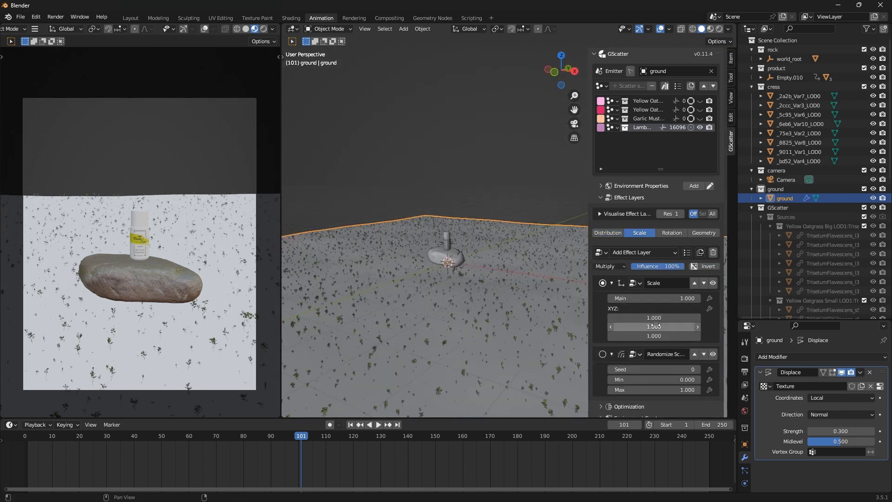
pyautogui.click(665, 299)
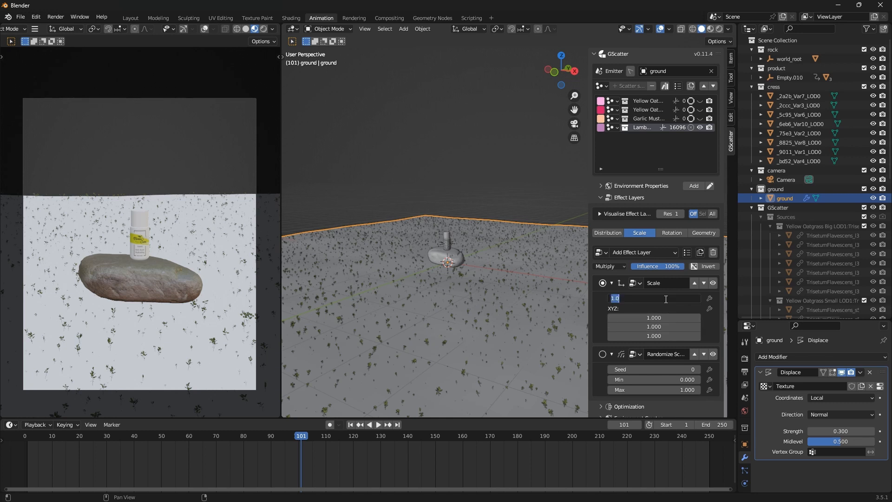
pyautogui.write('2')
pyautogui.press('Return')
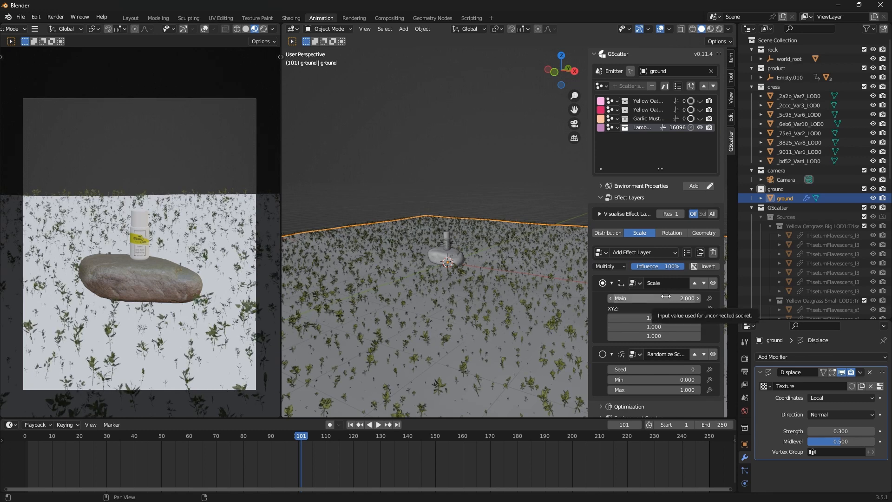
# Set the main scale of the Lambs Quarters Small scatter system to 1.5
pyautogui.click(666, 298)
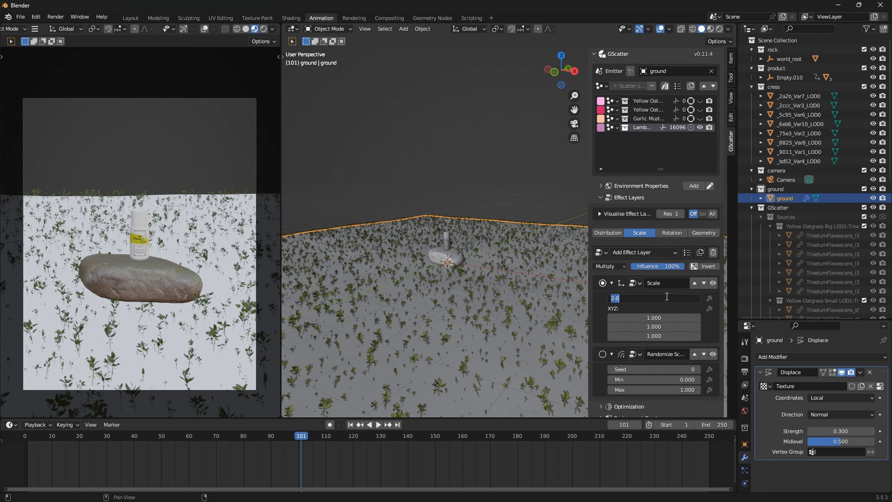
pyautogui.write('1.5')
pyautogui.press('Return')
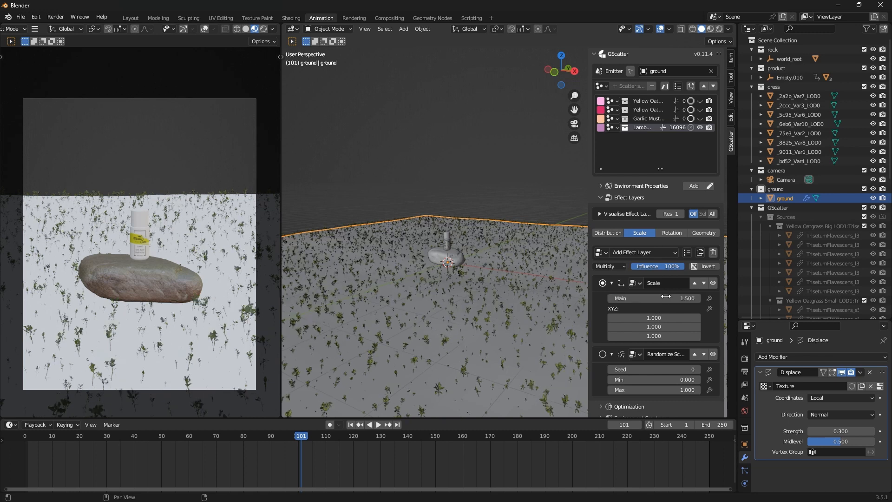
# Save the project as "product anim grass.blend" in the Documents folder
pyautogui.click(475, 159)
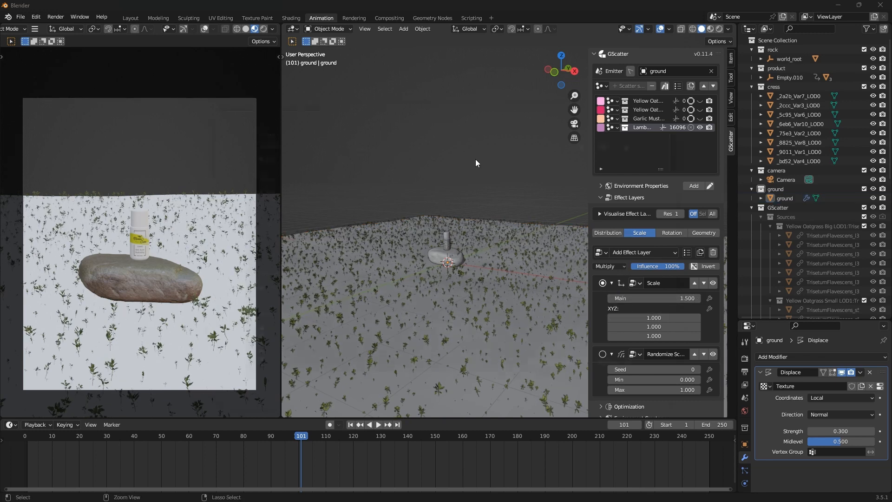
pyautogui.hotkey('ctrl', 's')
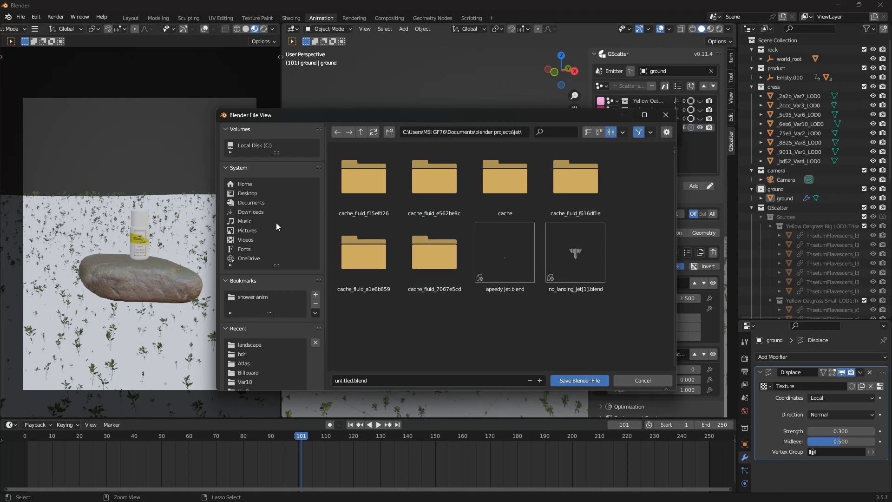
pyautogui.click(252, 202)
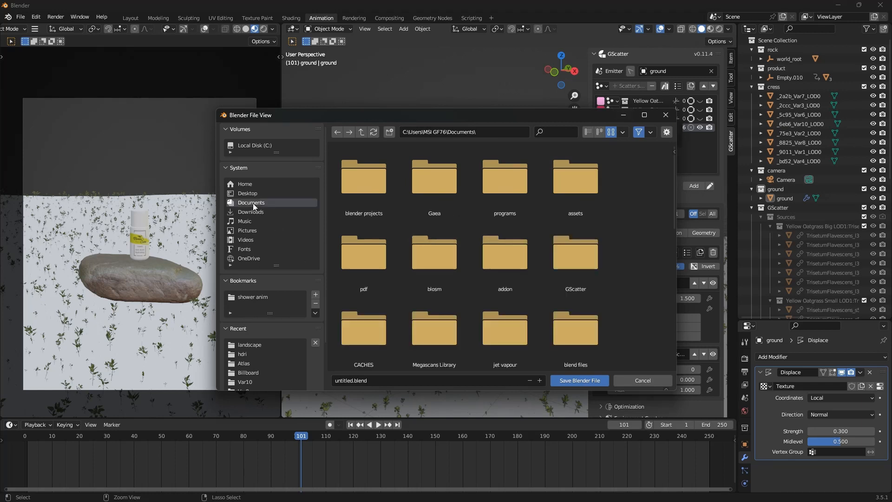
pyautogui.click(375, 384)
pyautogui.write('P')
pyautogui.write('roduct anim grass')
pyautogui.press('Return')
pyautogui.click(579, 381)
pyautogui.hotkey('ctrl', 's')
# Make all the scatter systems visible in the viewport and display the Lambs Quarters Small system as proxies
pyautogui.scroll(-3, 470, 262)
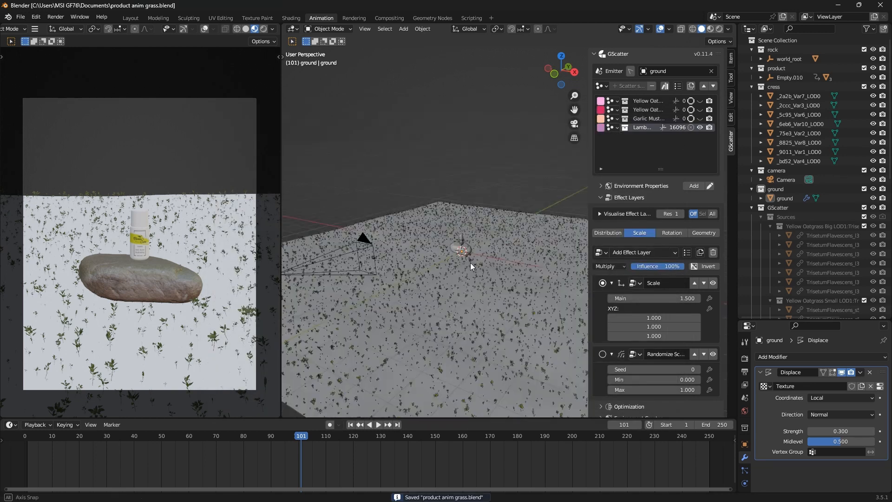
pyautogui.moveTo(470, 262); pyautogui.dragTo(471, 283, button='middle')
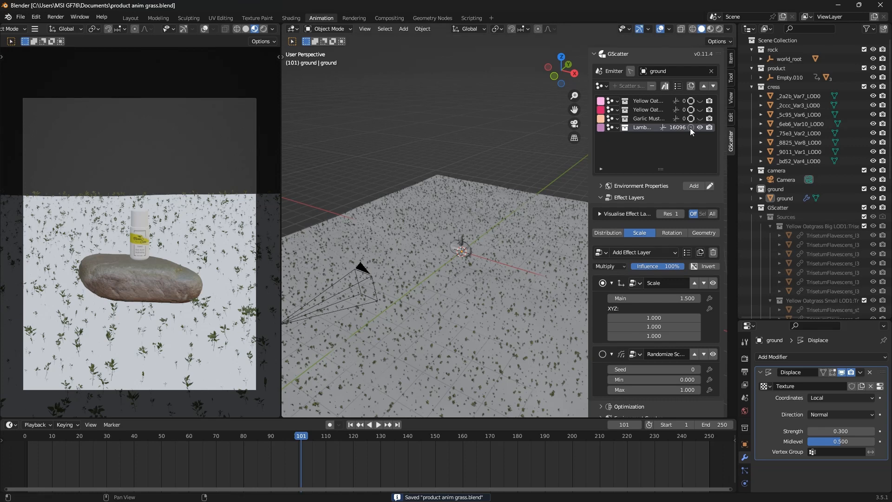
pyautogui.click(700, 120)
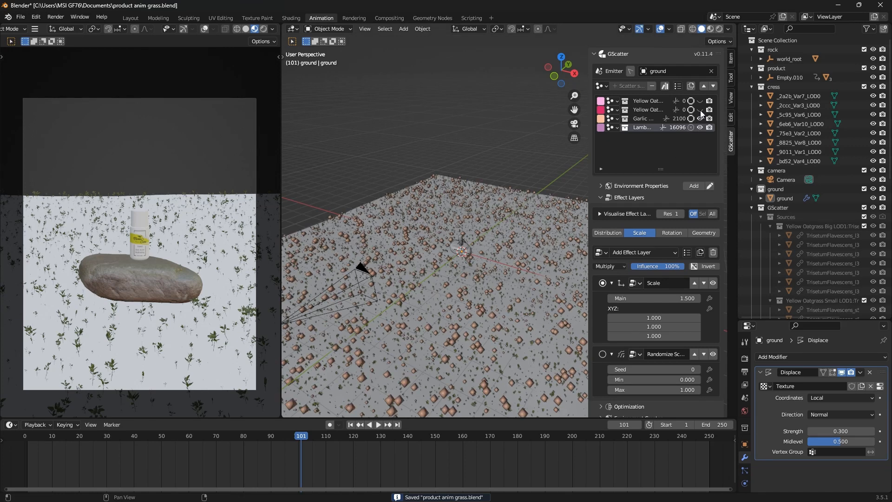
pyautogui.moveTo(700, 110); pyautogui.dragTo(700, 103)
pyautogui.click(690, 128)
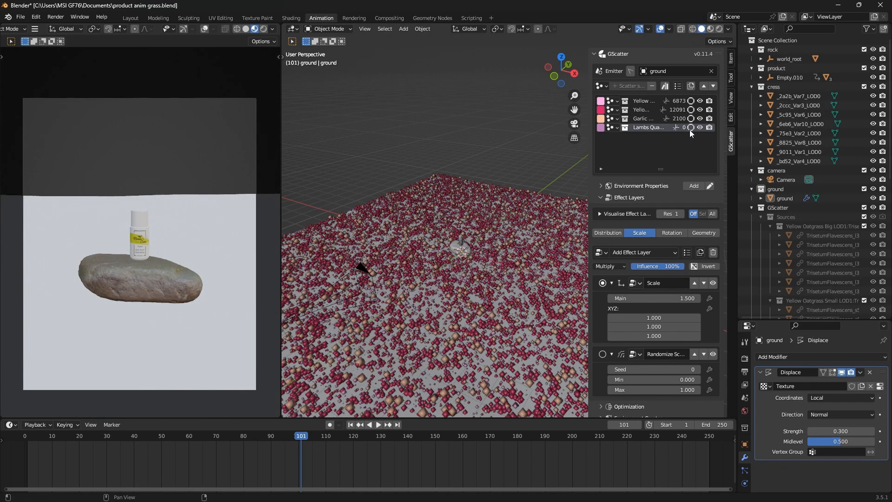
pyautogui.scroll(-5, 453, 236)
pyautogui.moveTo(454, 236); pyautogui.dragTo(484, 228, button='middle')
pyautogui.scroll(6, 484, 228)
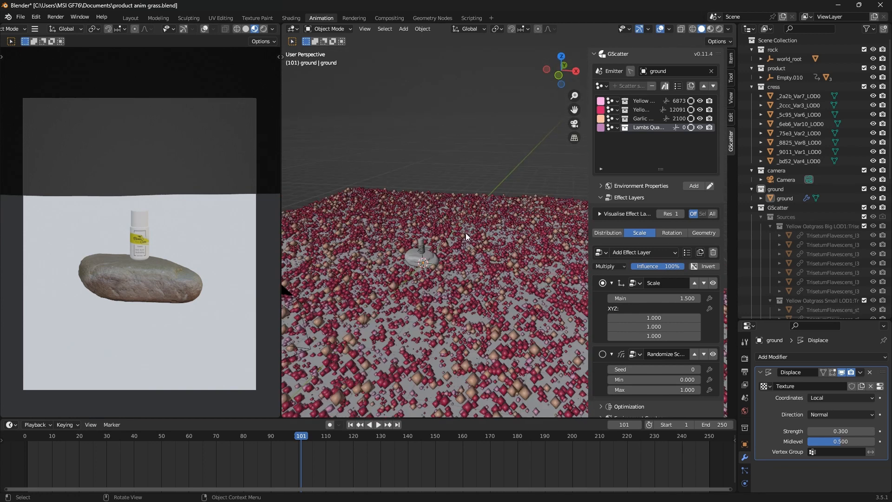
pyautogui.scroll(5, 465, 233)
pyautogui.moveTo(421, 241); pyautogui.dragTo(389, 318, button='middle')
# Examine the distribution, scale, rotation and geometry effect layers of the Yellow Oatgrass Big scatter system
pyautogui.click(639, 100)
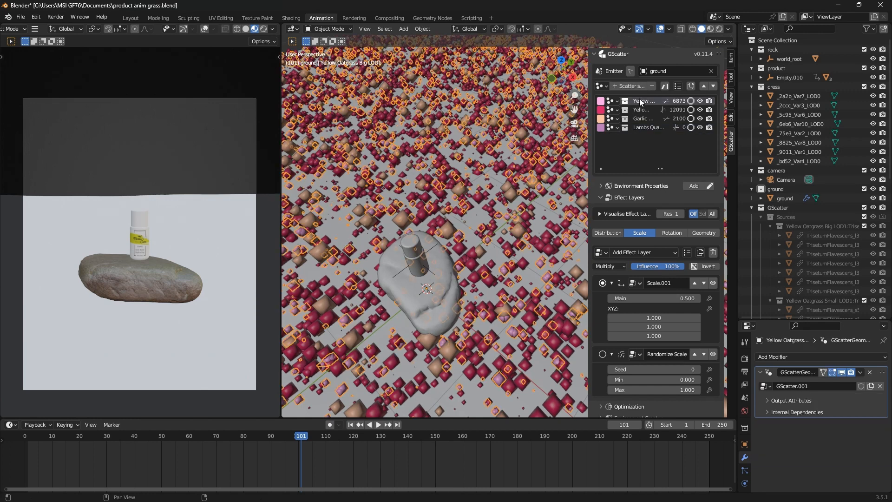
pyautogui.click(611, 233)
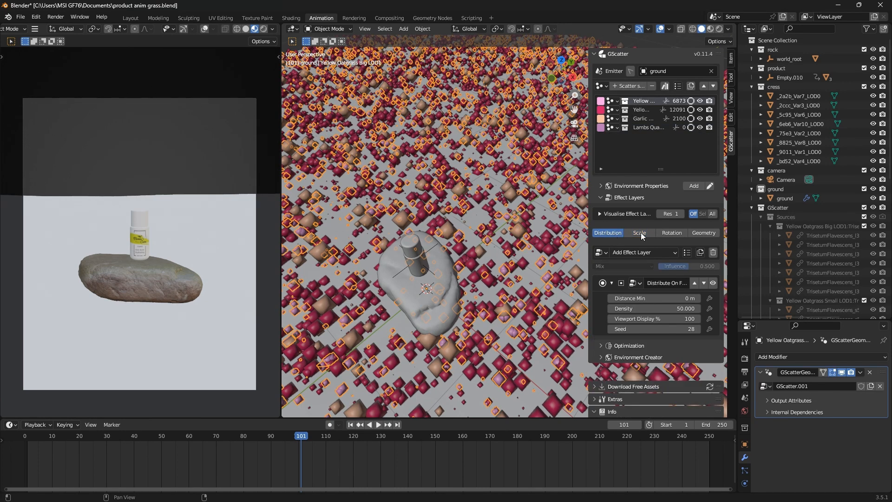
pyautogui.click(648, 233)
pyautogui.click(667, 232)
pyautogui.click(705, 230)
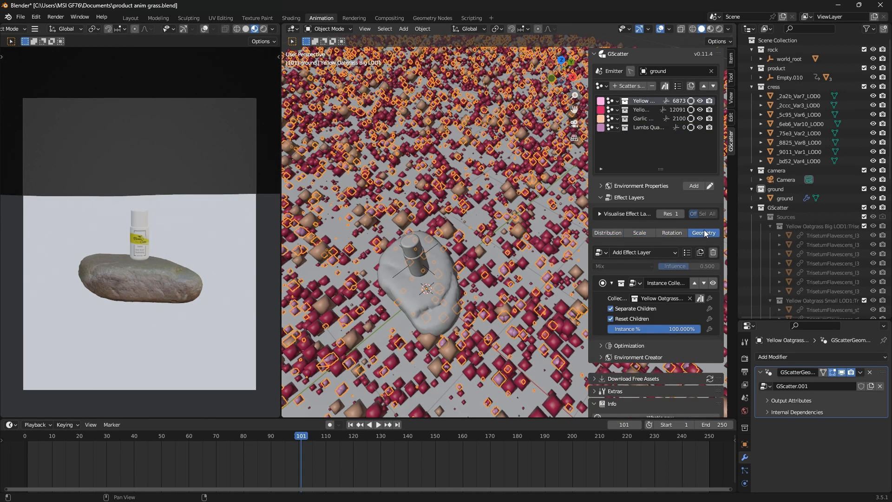
pyautogui.click(639, 232)
pyautogui.click(606, 232)
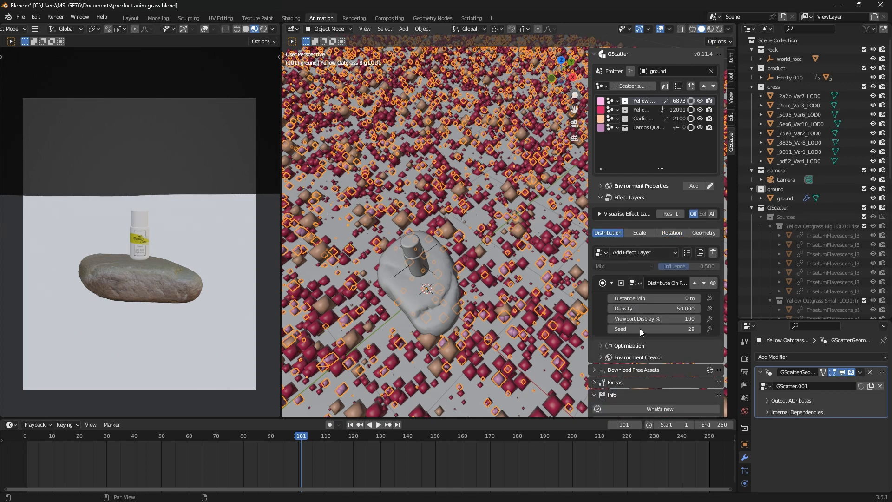
pyautogui.scroll(-7, 425, 292)
pyautogui.moveTo(425, 291); pyautogui.dragTo(478, 277, button='middle')
pyautogui.scroll(6, 432, 289)
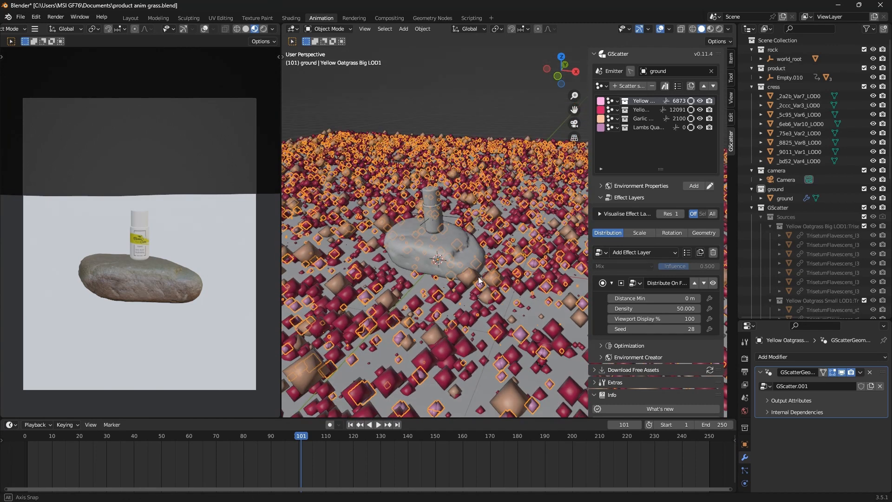
# Try a distribution seed of 29 for the Yellow Oatgrass Big system and set it back to 28
pyautogui.click(697, 329)
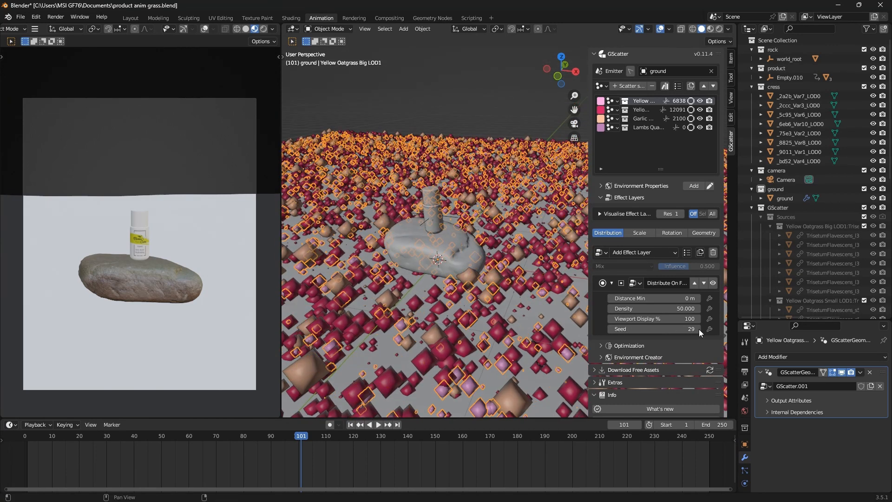
pyautogui.click(611, 328)
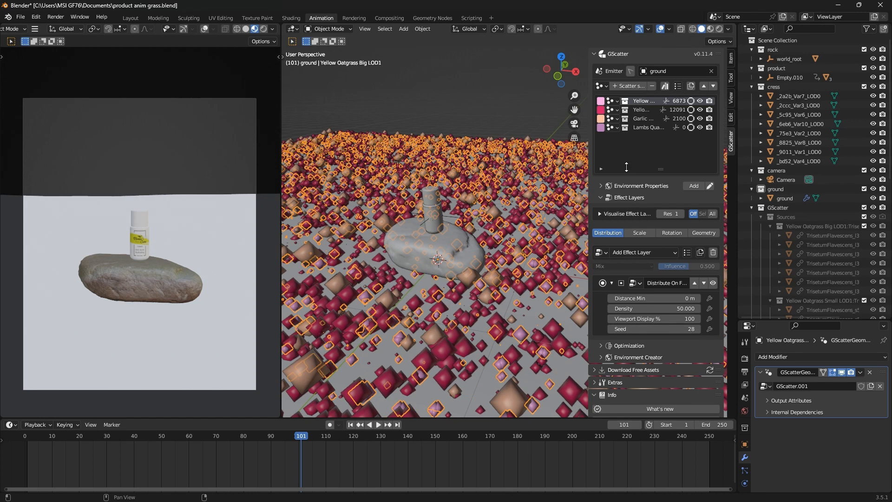
pyautogui.click(680, 232)
pyautogui.click(709, 232)
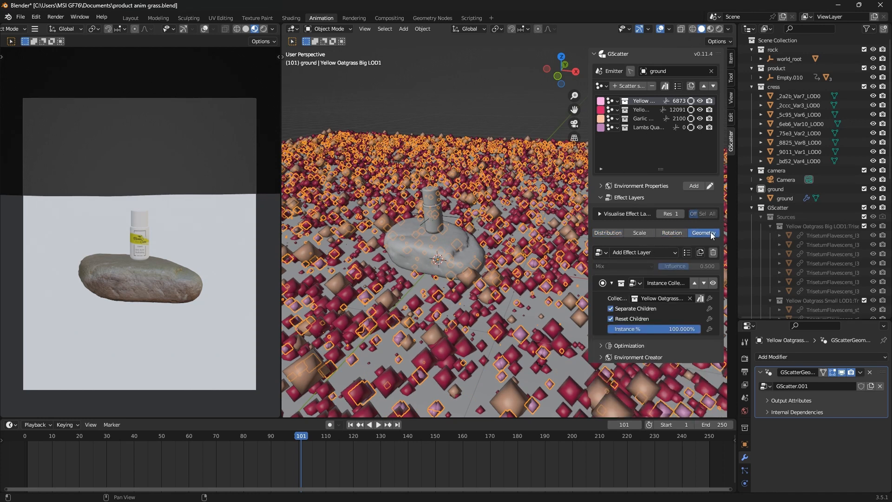
pyautogui.click(606, 232)
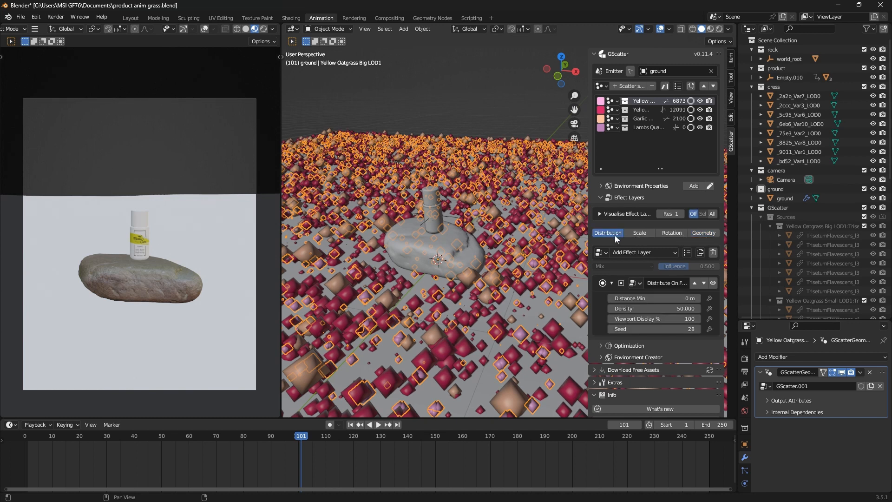
# Add a Proximity effect layer to the distribution of the Yellow Oatgrass Big scatter system
pyautogui.click(644, 253)
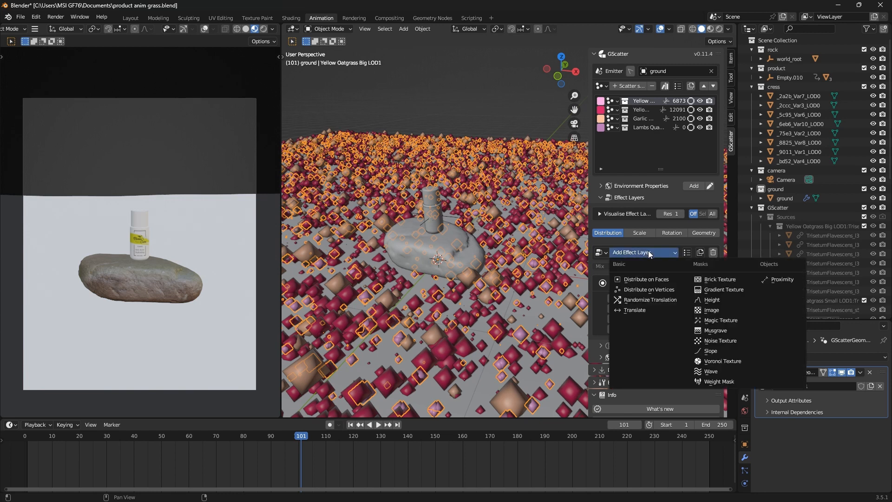
pyautogui.click(642, 278)
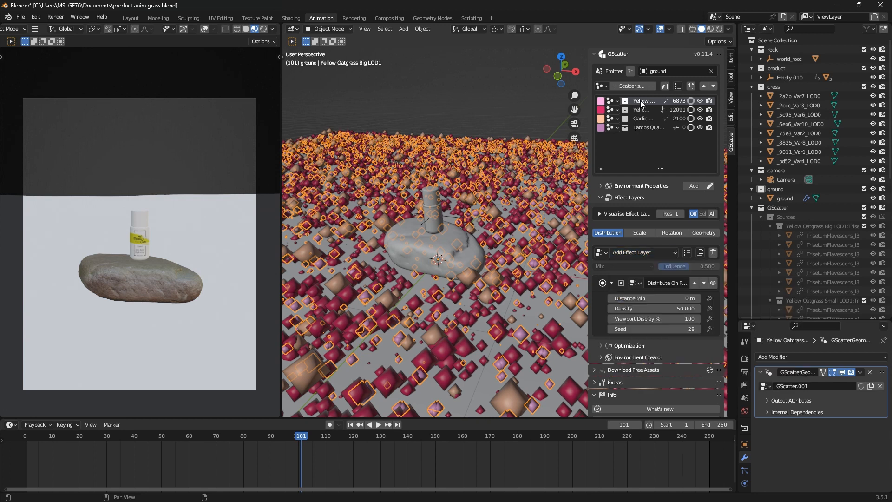
pyautogui.moveTo(541, 275)
pyautogui.mouseDown(button='middle')
pyautogui.moveTo(467, 310)
pyautogui.moveTo(482, 282)
pyautogui.moveTo(534, 262)
pyautogui.mouseUp(button='middle')
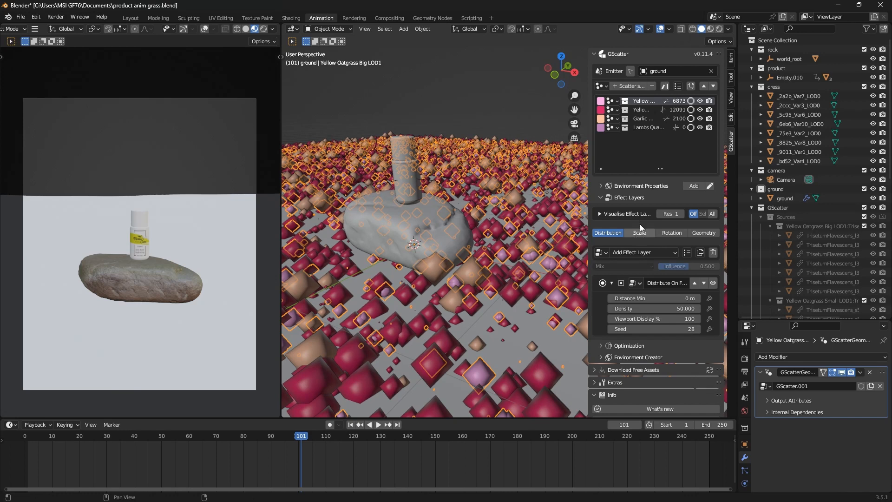
pyautogui.click(628, 252)
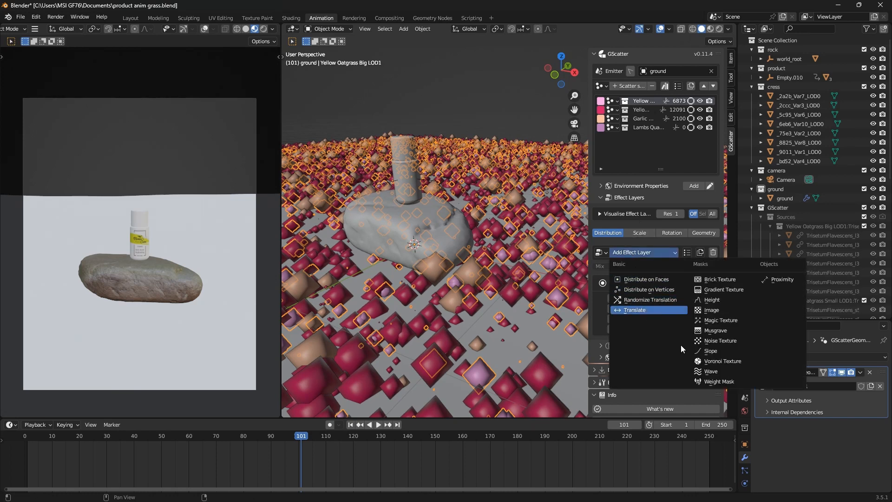
pyautogui.click(781, 279)
# Hide the Yellow Oatgrass Small, Garlic Mustard and Lambs Quarters Small systems in the viewport and select the rock
pyautogui.moveTo(441, 260); pyautogui.dragTo(423, 285, button='middle')
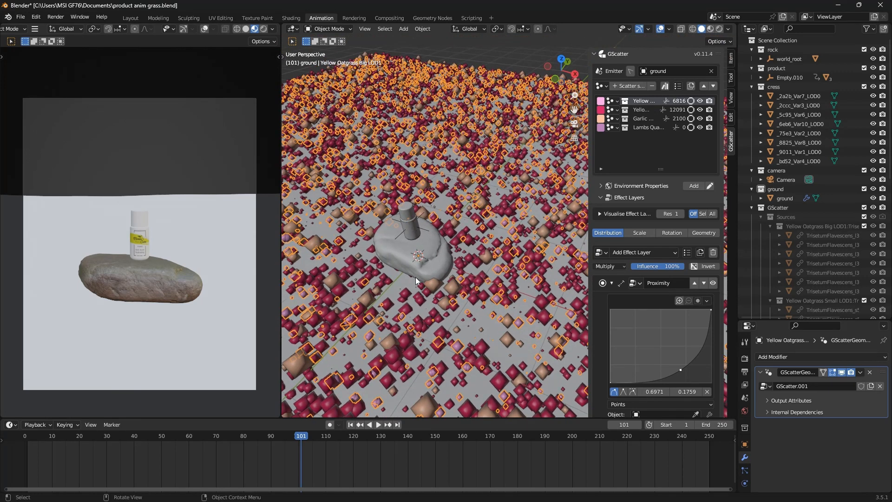
pyautogui.click(691, 119)
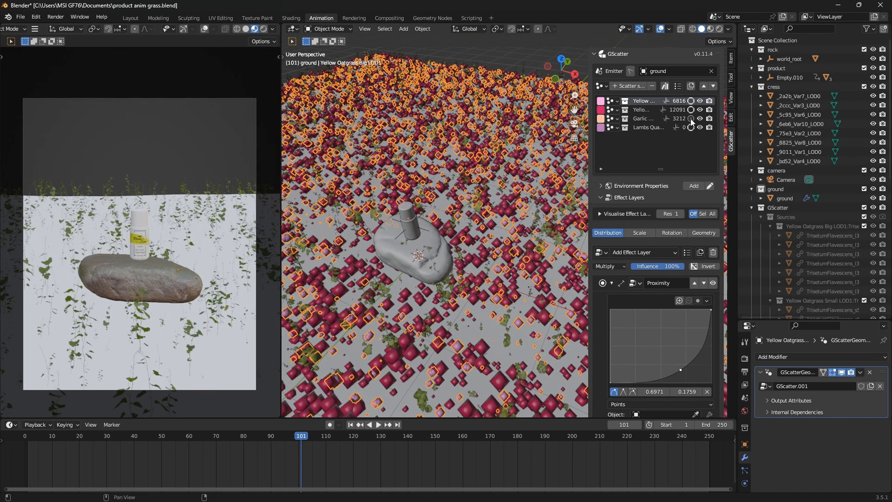
pyautogui.click(691, 120)
pyautogui.click(699, 127)
pyautogui.click(700, 119)
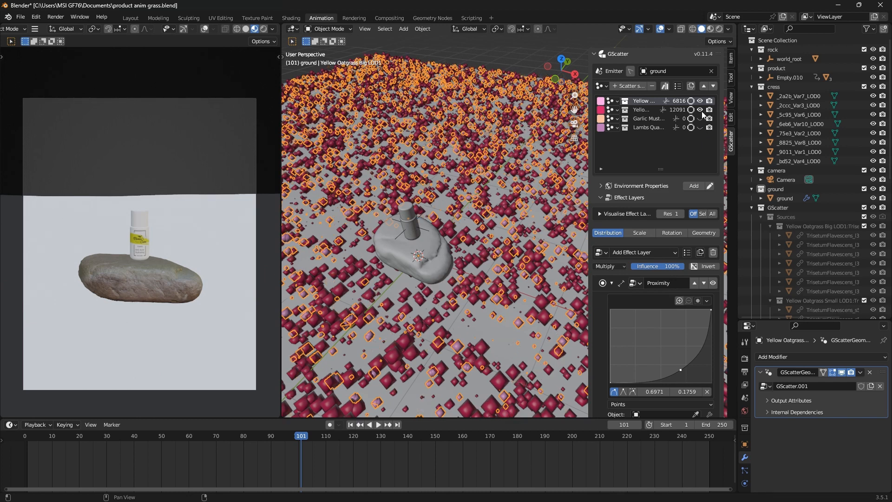
pyautogui.click(700, 110)
pyautogui.moveTo(501, 269)
pyautogui.mouseDown(button='middle')
pyautogui.moveTo(492, 348)
pyautogui.moveTo(523, 181)
pyautogui.moveTo(502, 267)
pyautogui.mouseUp(button='middle')
pyautogui.click(432, 257)
pyautogui.moveTo(445, 259); pyautogui.dragTo(470, 246, button='middle')
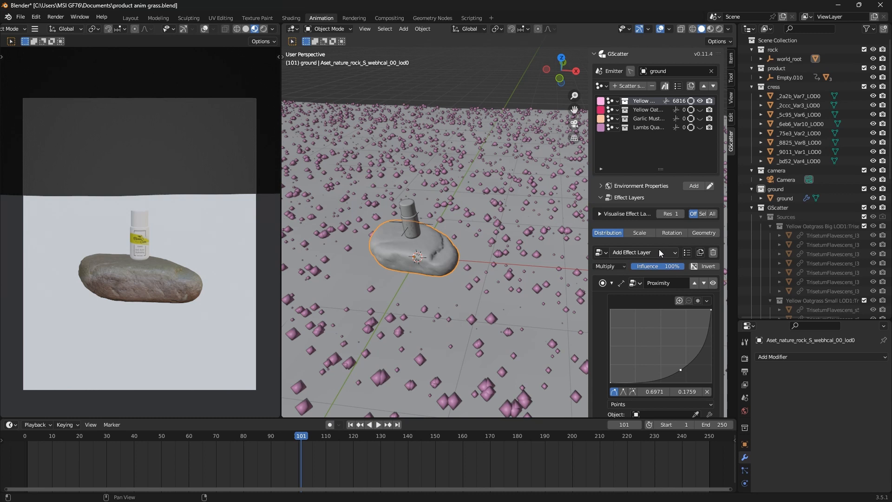
# Compare the Yellow Oatgrass Big scatter around the rock with the Proximity layer disabled and enabled
pyautogui.scroll(-4, 644, 283)
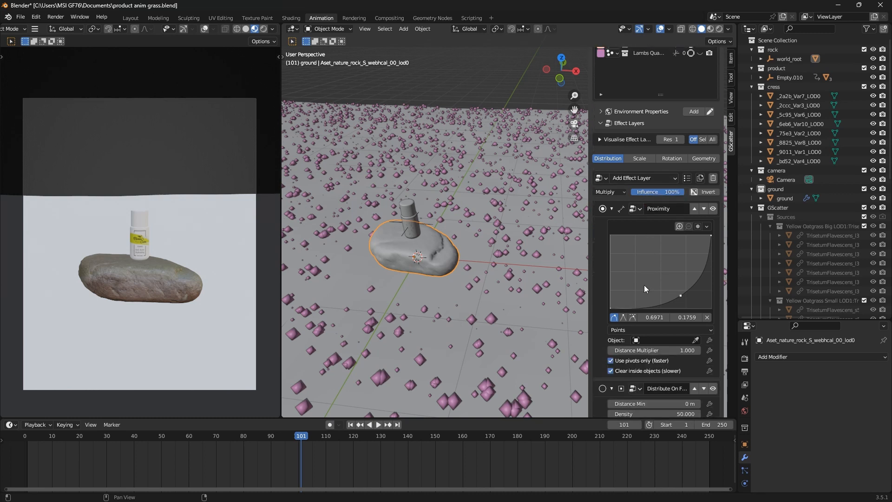
pyautogui.click(713, 209)
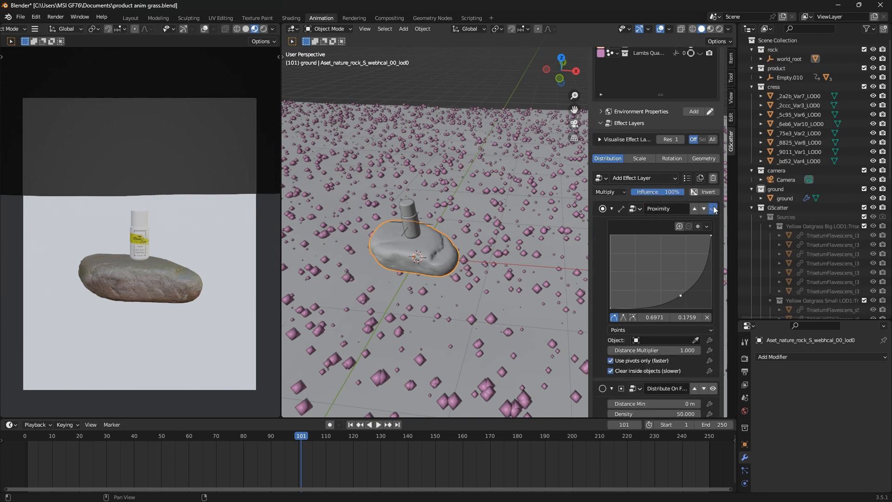
pyautogui.moveTo(466, 309); pyautogui.dragTo(418, 262, button='middle')
pyautogui.scroll(4, 417, 262)
pyautogui.moveTo(434, 294); pyautogui.dragTo(447, 310, button='middle')
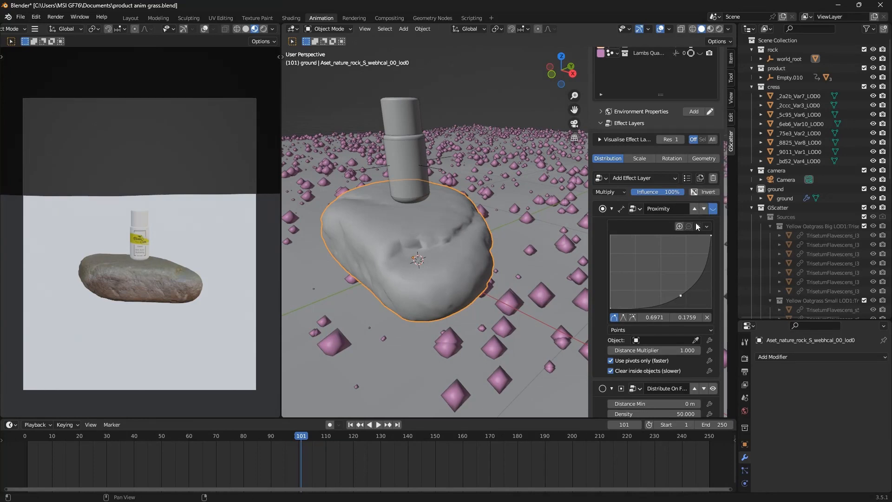
pyautogui.click(713, 208)
pyautogui.moveTo(422, 312); pyautogui.dragTo(397, 296, button='middle')
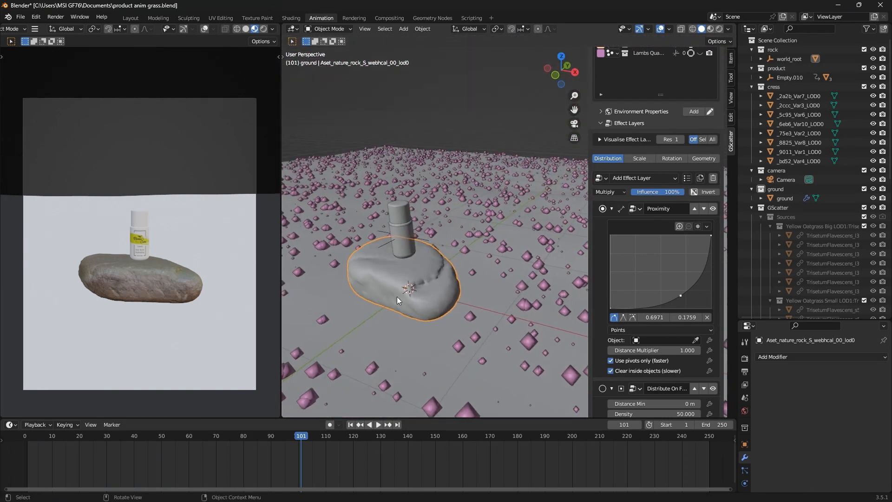
pyautogui.scroll(-3, 459, 302)
pyautogui.scroll(3, 436, 300)
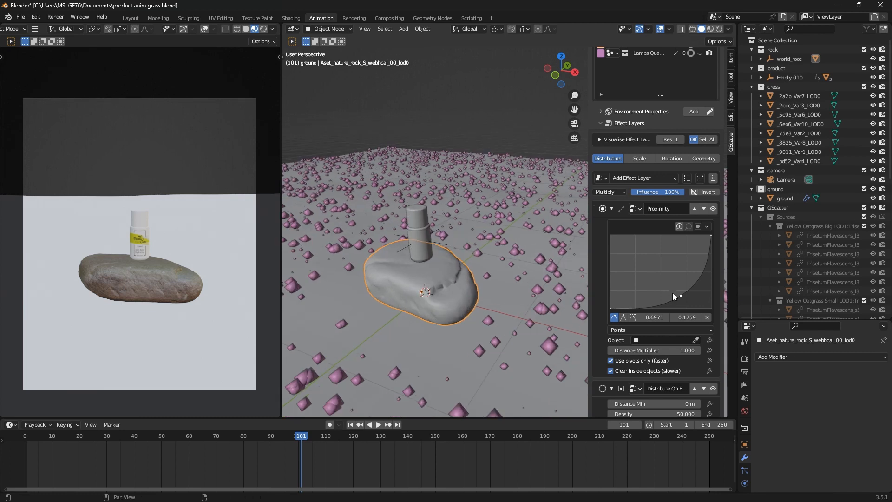
# Reshape the Proximity falloff curve by moving its middle point to 0.6607, 0.2821
pyautogui.moveTo(680, 294); pyautogui.dragTo(667, 277)
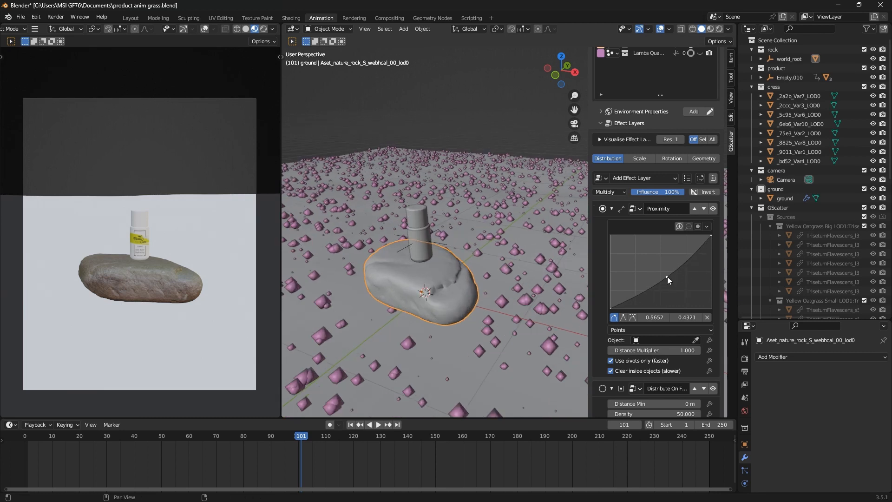
pyautogui.moveTo(420, 290); pyautogui.dragTo(395, 270, button='middle')
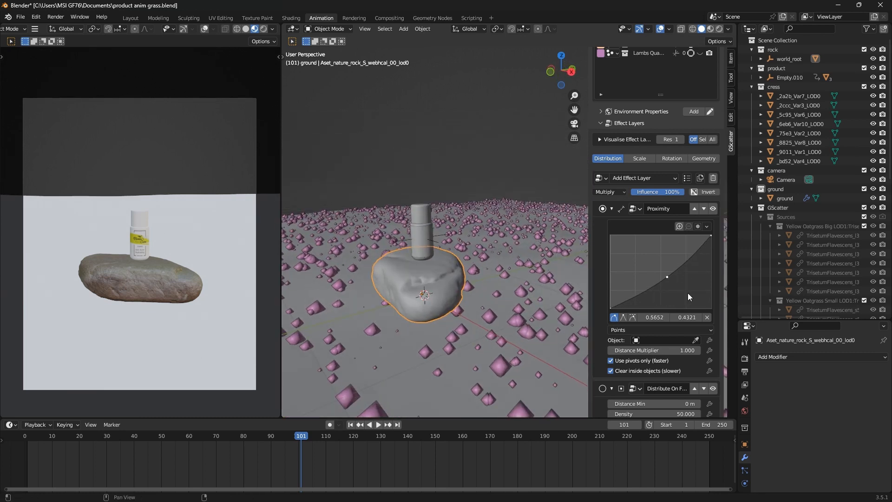
pyautogui.moveTo(668, 278)
pyautogui.mouseDown()
pyautogui.moveTo(688, 297)
pyautogui.moveTo(669, 285)
pyautogui.moveTo(676, 287)
pyautogui.mouseUp()
pyautogui.moveTo(372, 329); pyautogui.dragTo(471, 348, button='middle')
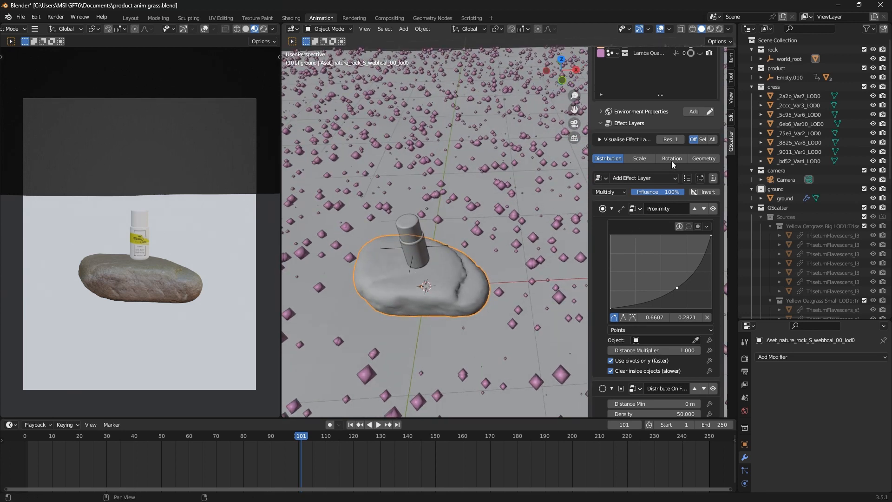
# Show the three hidden scatter systems in the viewport again and add a Proximity effect layer to Lambs Quarters Small's distribution
pyautogui.scroll(4, 672, 163)
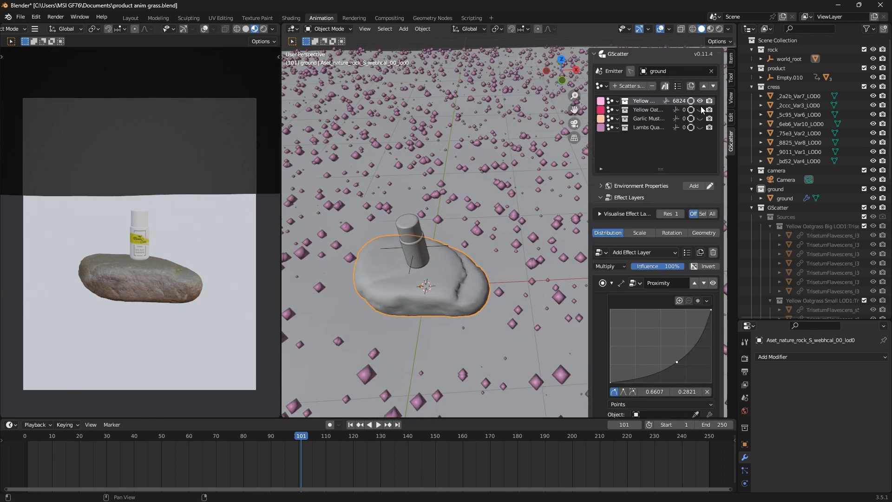
pyautogui.moveTo(701, 110); pyautogui.dragTo(700, 124)
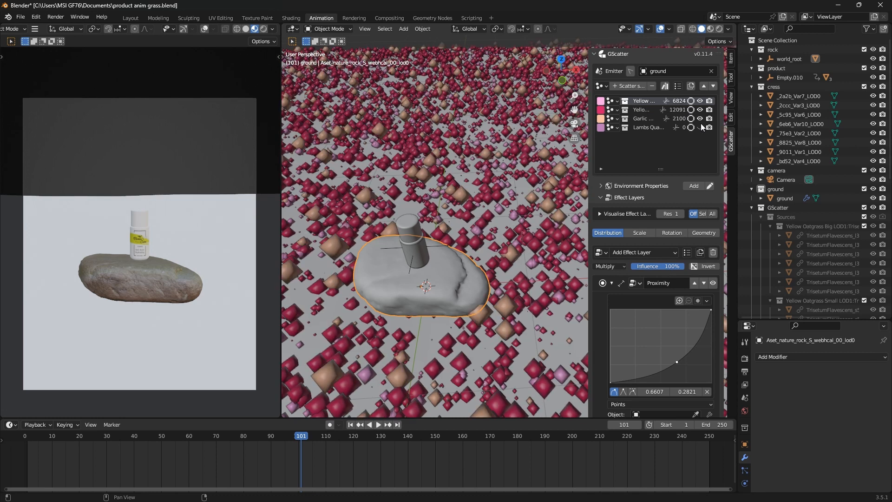
pyautogui.click(647, 123)
pyautogui.click(637, 251)
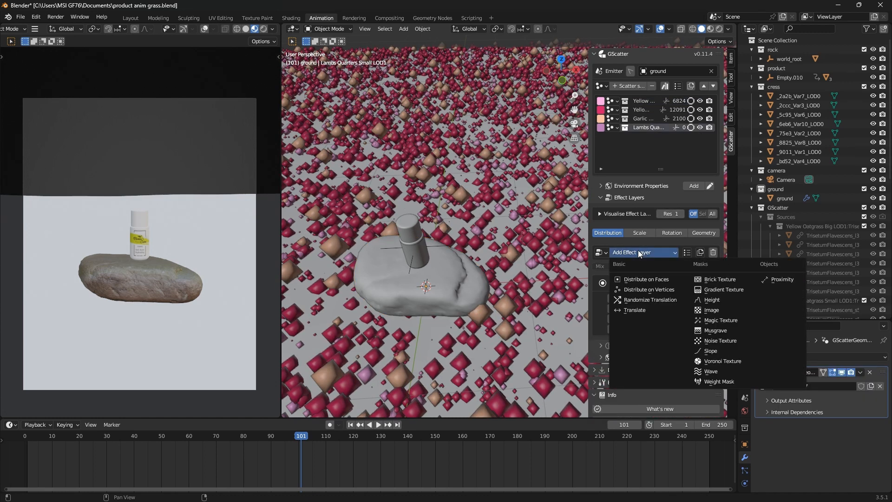
pyautogui.click(781, 280)
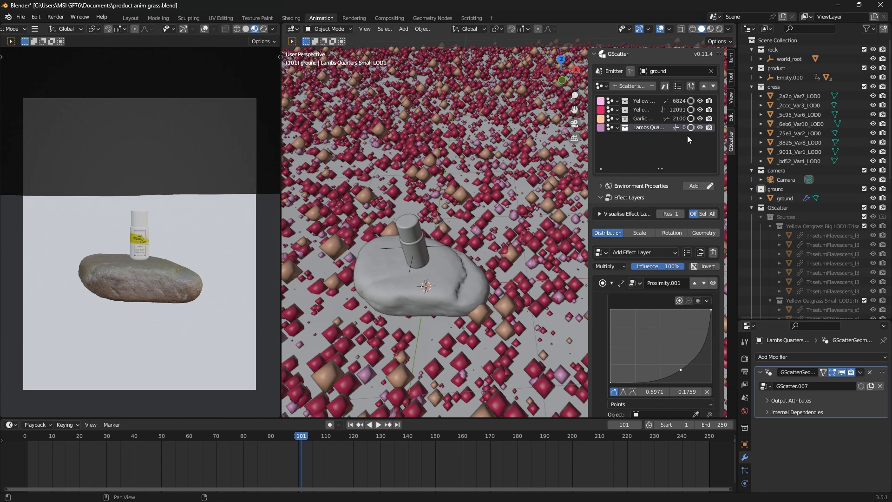
# Add a Proximity effect layer to the distribution of both the Garlic Mustard Big and Yellow Oatgrass Small systems
pyautogui.click(640, 119)
pyautogui.click(670, 252)
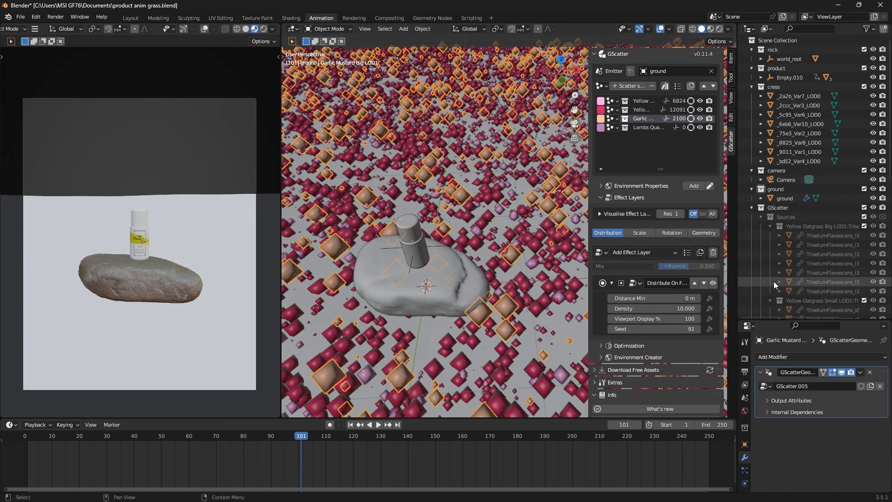
pyautogui.click(655, 252)
pyautogui.click(774, 278)
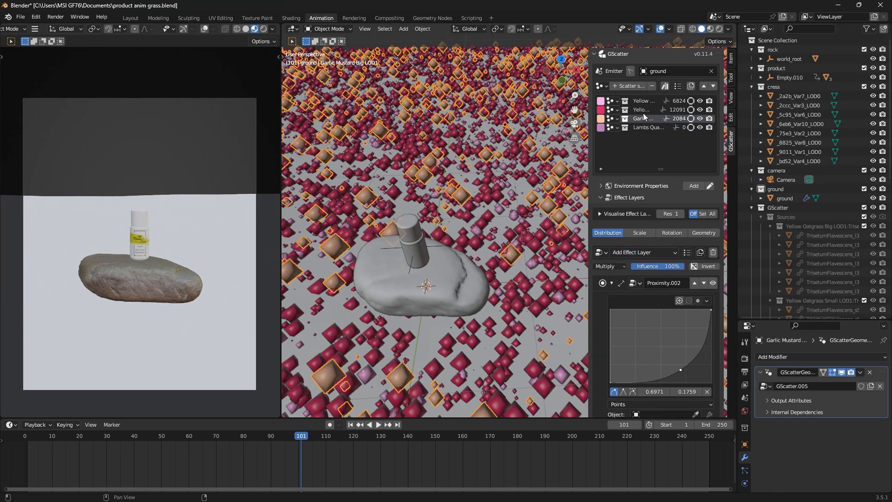
pyautogui.click(640, 112)
pyautogui.click(651, 251)
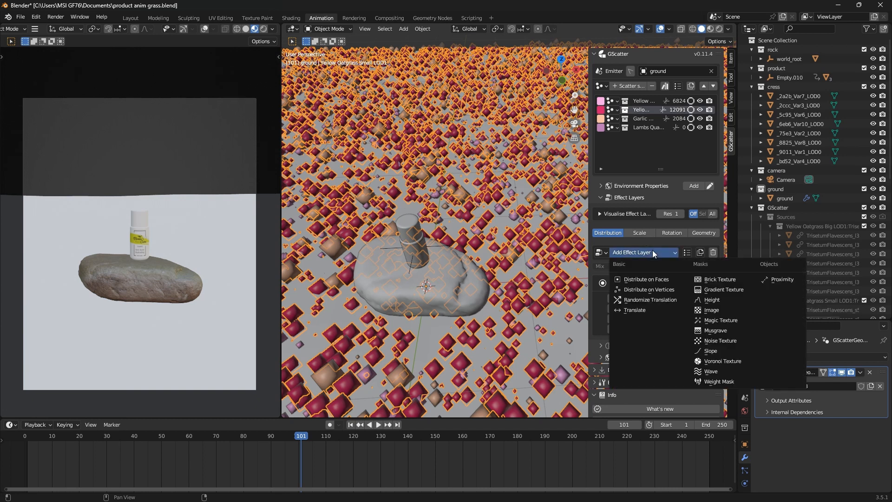
pyautogui.click(771, 279)
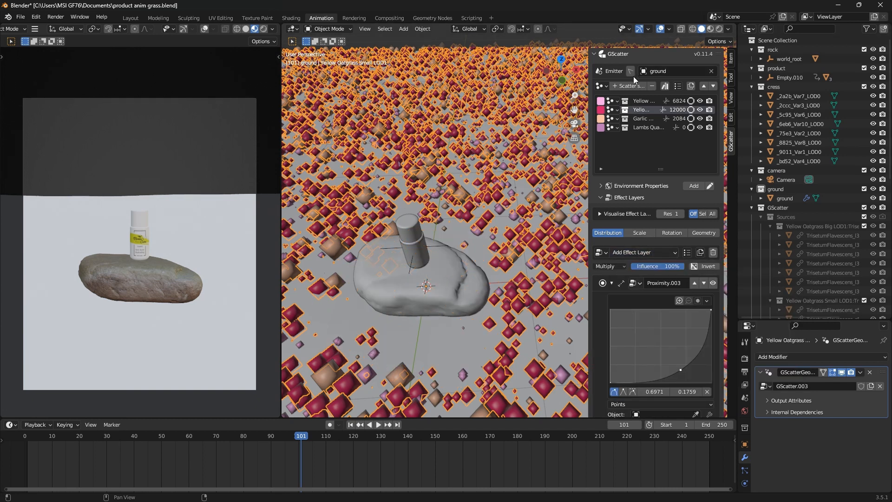
# Add a Voronoi Texture effect layer to the distribution of the Yellow Oatgrass Big scatter system
pyautogui.click(634, 99)
pyautogui.click(643, 252)
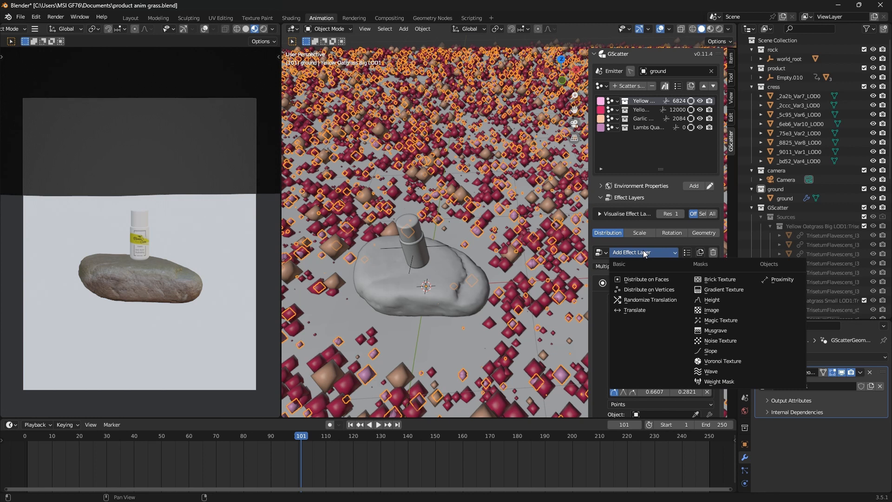
pyautogui.click(720, 360)
# Hide the other three scatter systems in the viewport and examine Yellow Oatgrass Big's Voronoi distribution across the ground
pyautogui.scroll(-3, 459, 298)
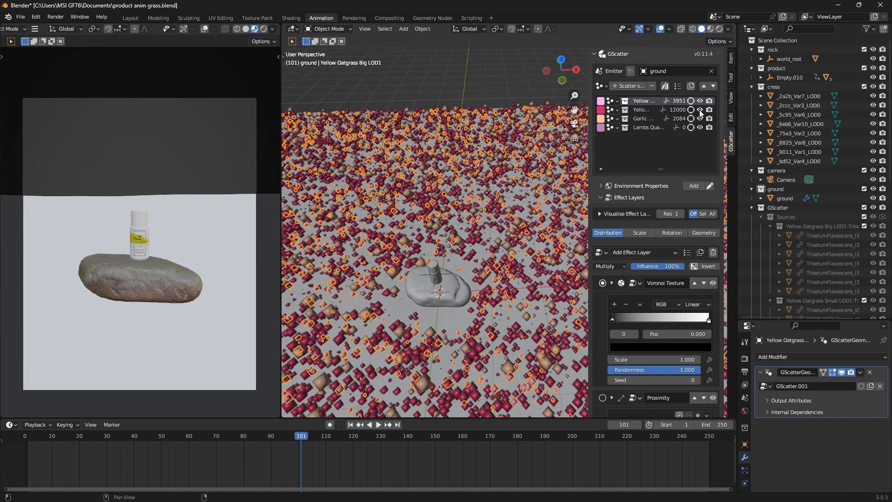
pyautogui.moveTo(700, 110); pyautogui.dragTo(700, 119)
pyautogui.moveTo(511, 199); pyautogui.dragTo(450, 150, button='middle')
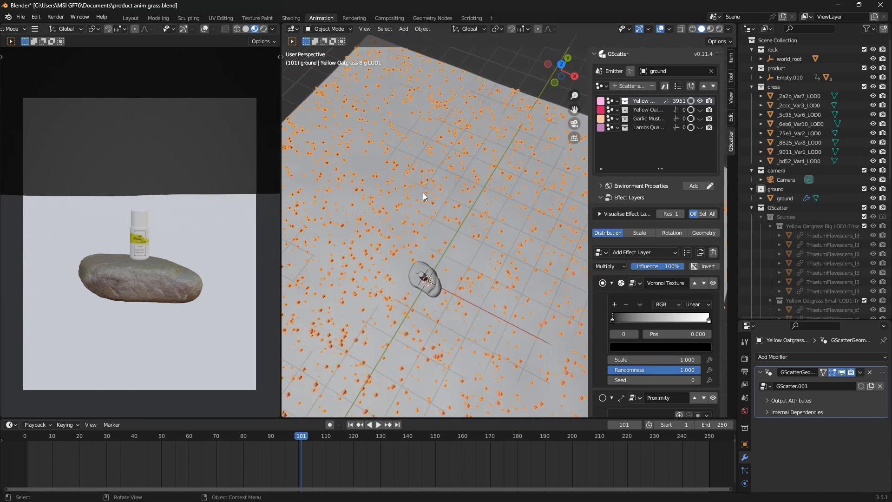
pyautogui.moveTo(435, 237); pyautogui.dragTo(437, 284, button='middle')
pyautogui.scroll(2, 447, 285)
pyautogui.scroll(2, 456, 257)
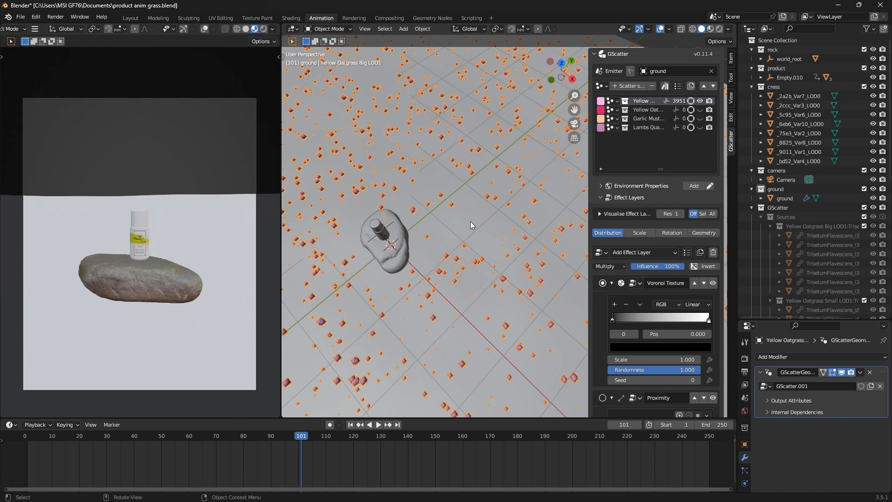
pyautogui.scroll(-5, 450, 248)
pyautogui.scroll(2, 461, 236)
pyautogui.scroll(1, 461, 236)
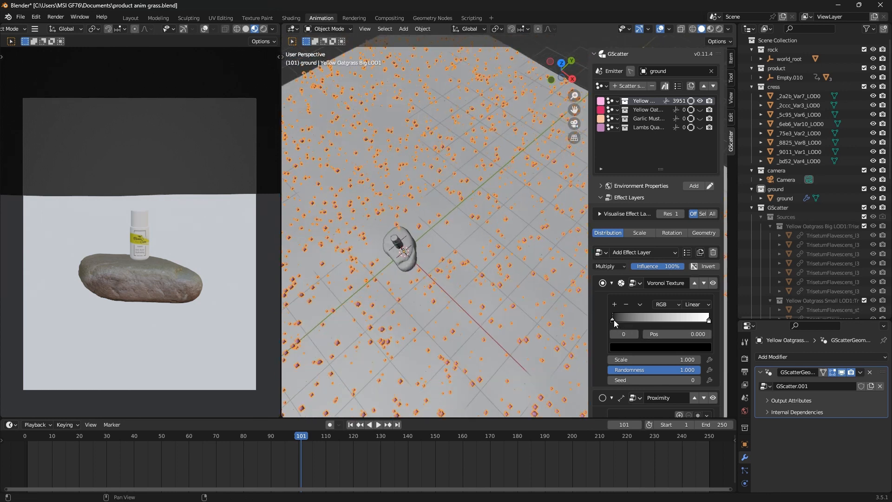
# Adjust Yellow Oatgrass Big's Voronoi Texture color ramp, with the black stop near the start and the white stop at 0.736
pyautogui.moveTo(614, 321); pyautogui.dragTo(638, 320)
pyautogui.scroll(-3, 449, 267)
pyautogui.moveTo(708, 320); pyautogui.dragTo(654, 322)
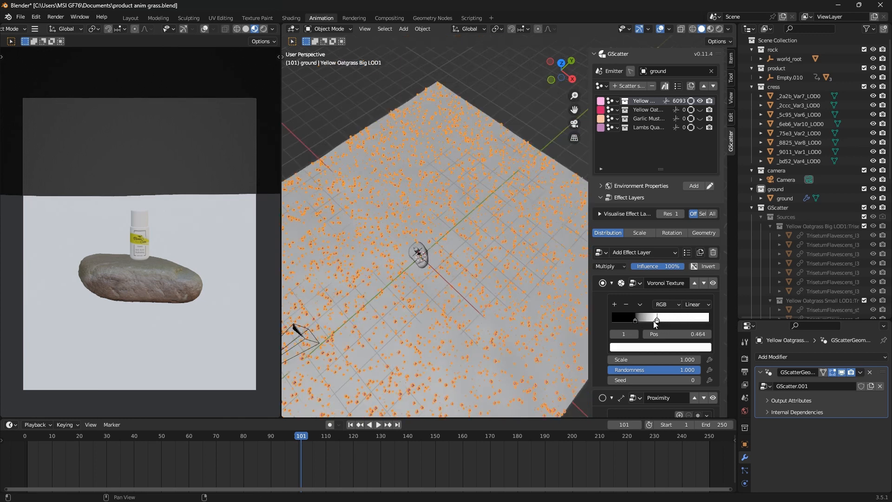
pyautogui.scroll(5, 466, 289)
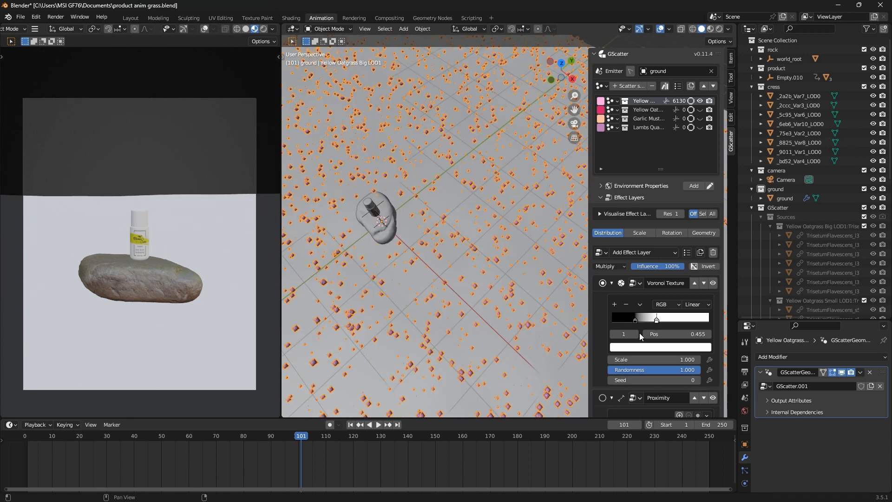
pyautogui.click(635, 320)
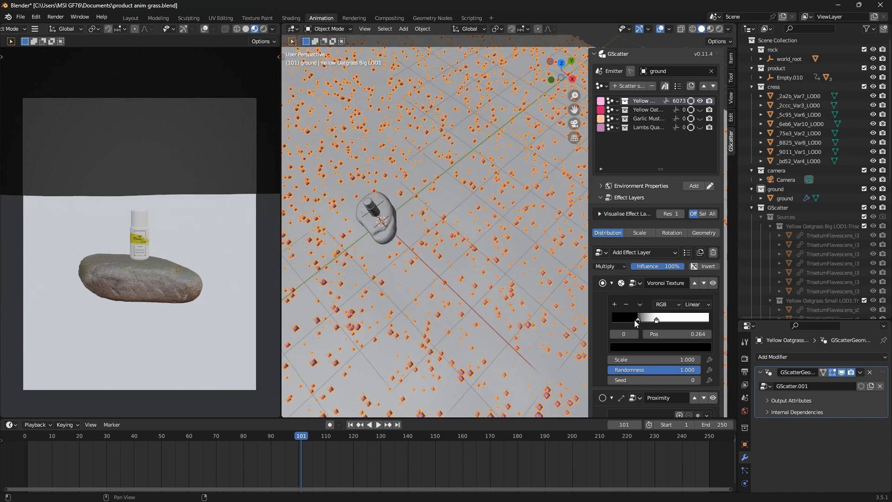
pyautogui.moveTo(639, 319); pyautogui.dragTo(683, 319)
pyautogui.scroll(-4, 458, 289)
pyautogui.moveTo(446, 314); pyautogui.dragTo(440, 339, button='middle')
pyautogui.moveTo(408, 227); pyautogui.dragTo(429, 207, button='middle')
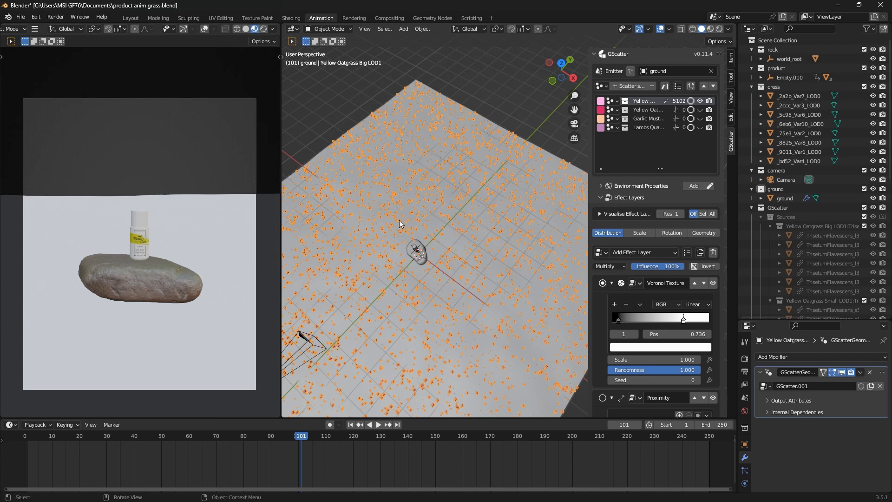
pyautogui.scroll(2, 400, 222)
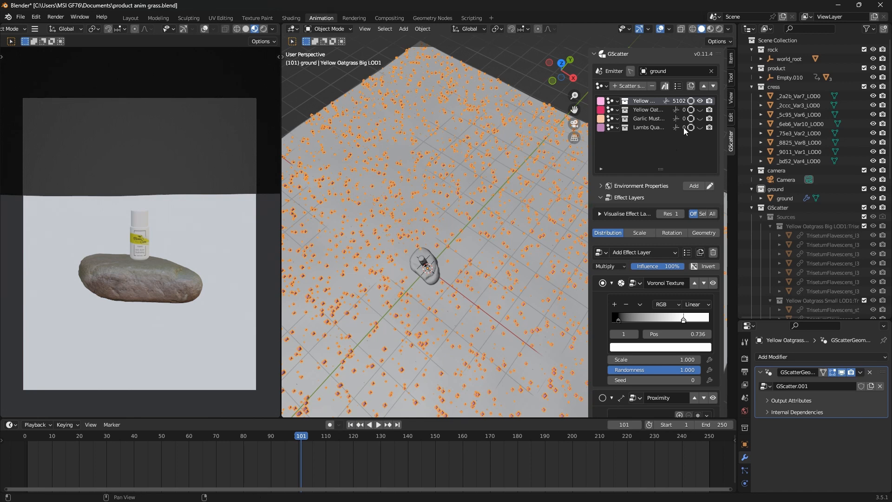
# Show all scatter systems in the viewport again and add a Voronoi Texture effect layer to Yellow Oatgrass Small's distribution
pyautogui.click(700, 109)
pyautogui.click(700, 119)
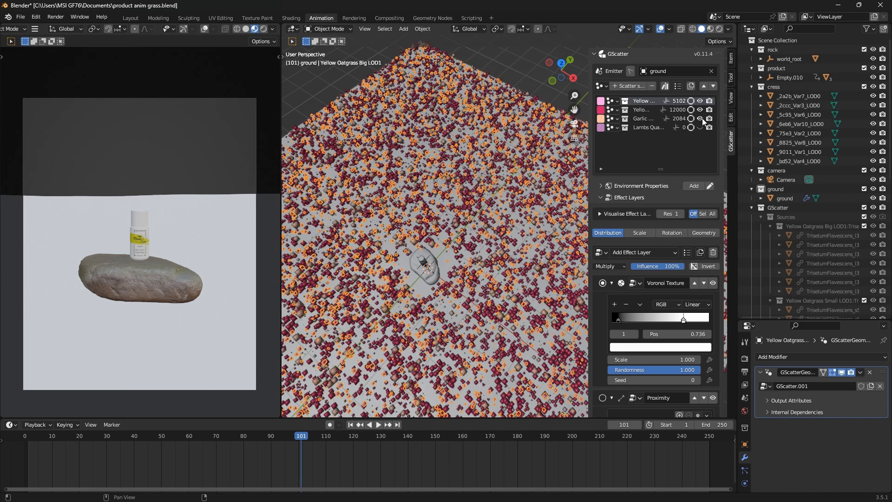
pyautogui.click(699, 127)
pyautogui.click(645, 110)
pyautogui.click(649, 255)
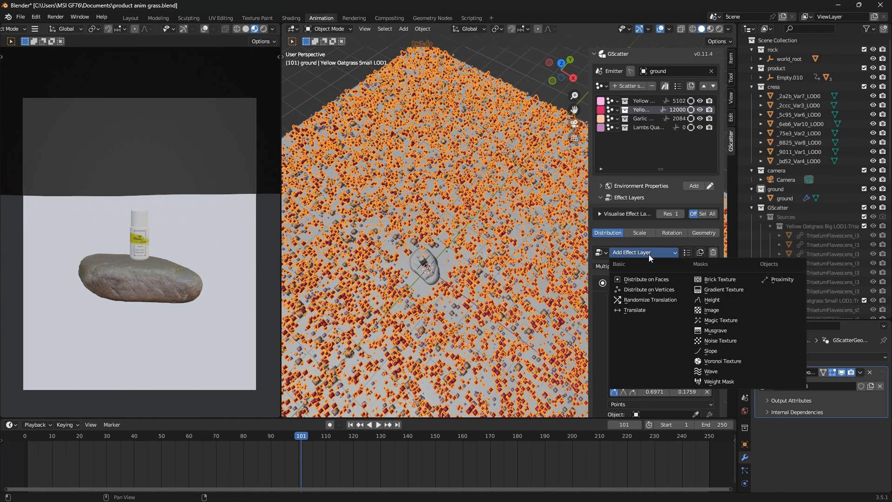
pyautogui.click(726, 361)
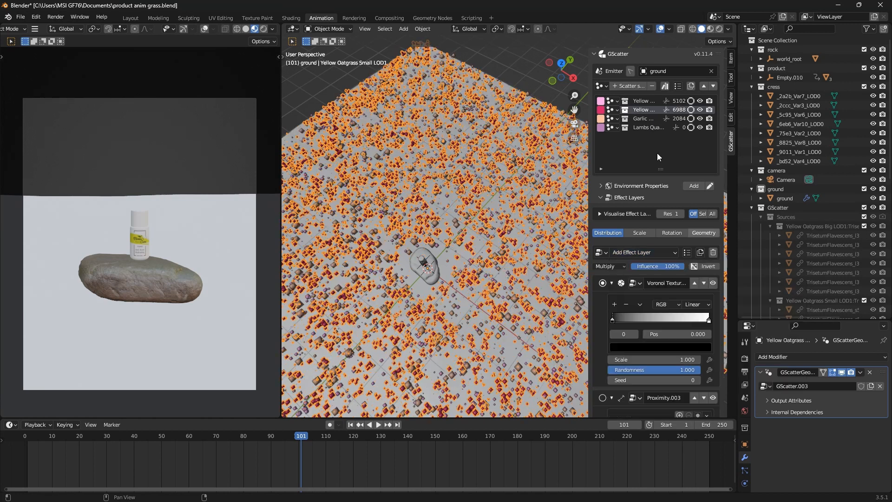
# Add a Voronoi Texture effect layer to the distribution of both the Garlic Mustard Big and Lambs Quarters Small systems
pyautogui.click(638, 119)
pyautogui.click(651, 251)
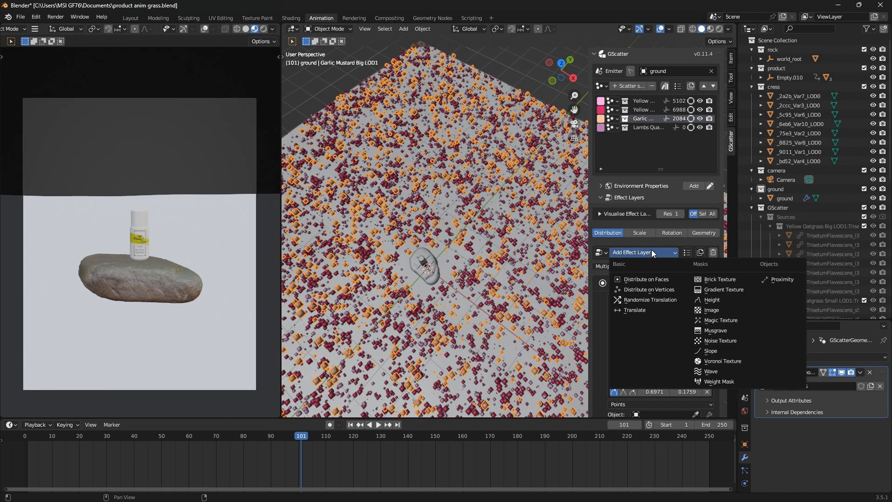
pyautogui.click(716, 360)
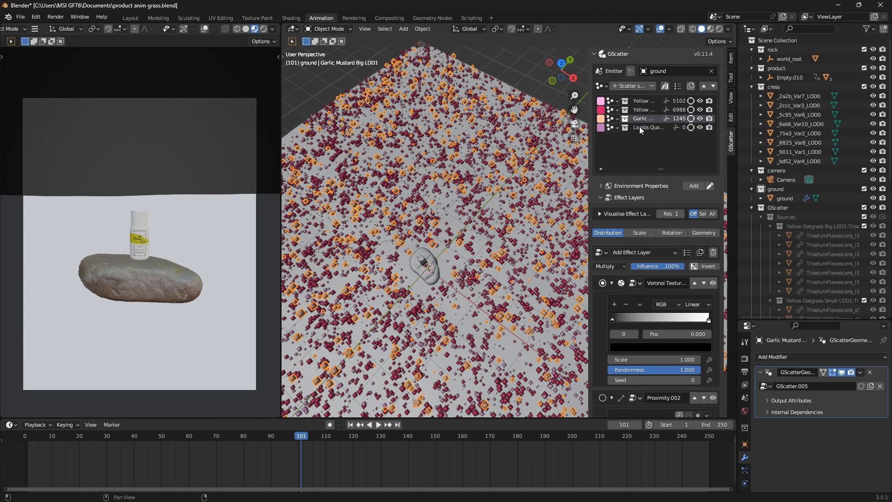
pyautogui.click(639, 126)
pyautogui.click(654, 251)
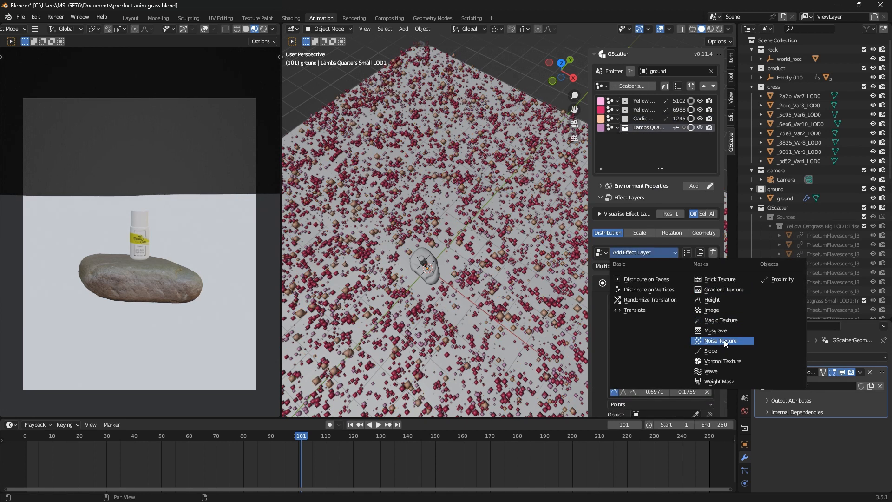
pyautogui.click(723, 361)
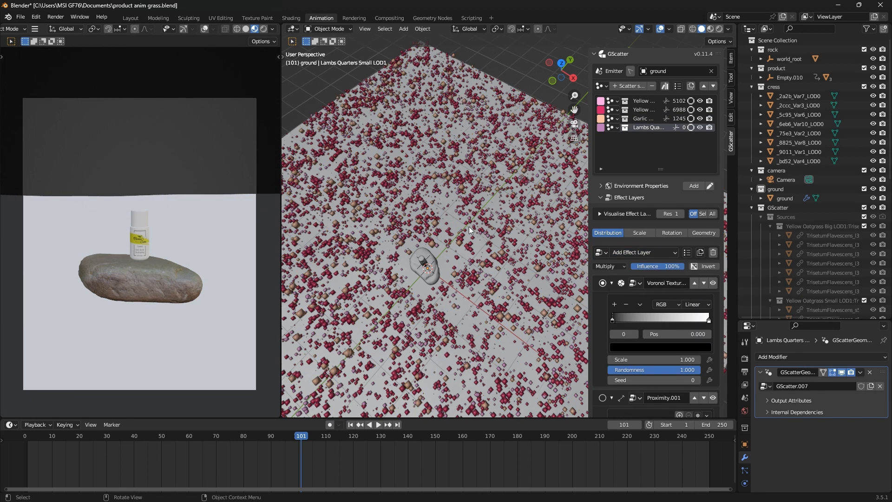
# Examine the clustering of all the scattered plants around the rock from several angles and distances
pyautogui.scroll(-5, 446, 242)
pyautogui.scroll(6, 458, 276)
pyautogui.scroll(-1, 498, 254)
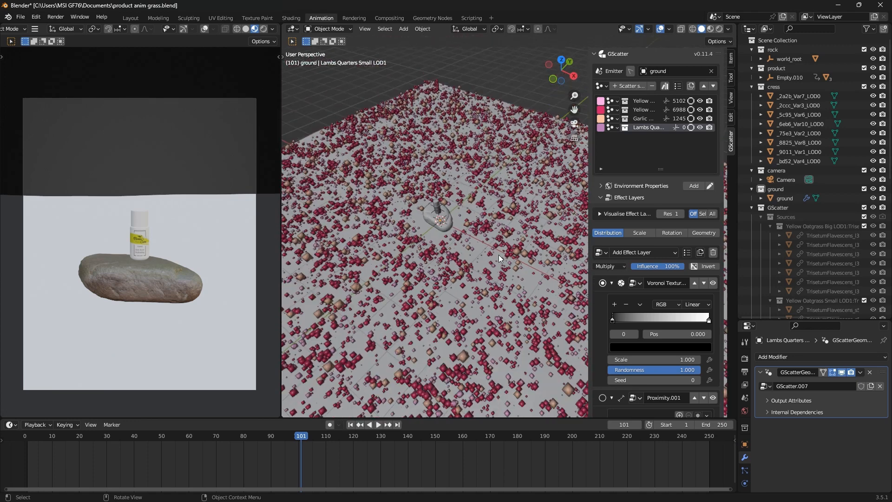
pyautogui.moveTo(498, 254); pyautogui.dragTo(440, 274, button='middle')
pyautogui.scroll(4, 440, 277)
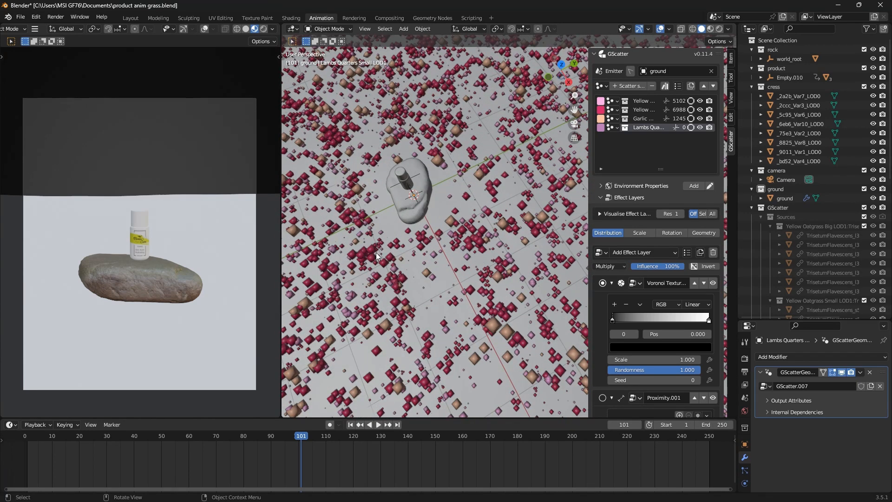
pyautogui.scroll(-3, 376, 256)
pyautogui.scroll(2, 506, 210)
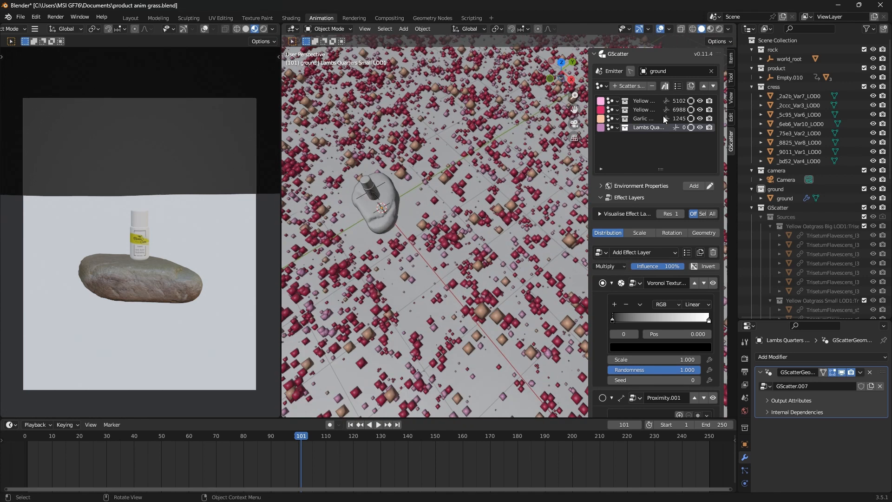
pyautogui.scroll(-3, 458, 254)
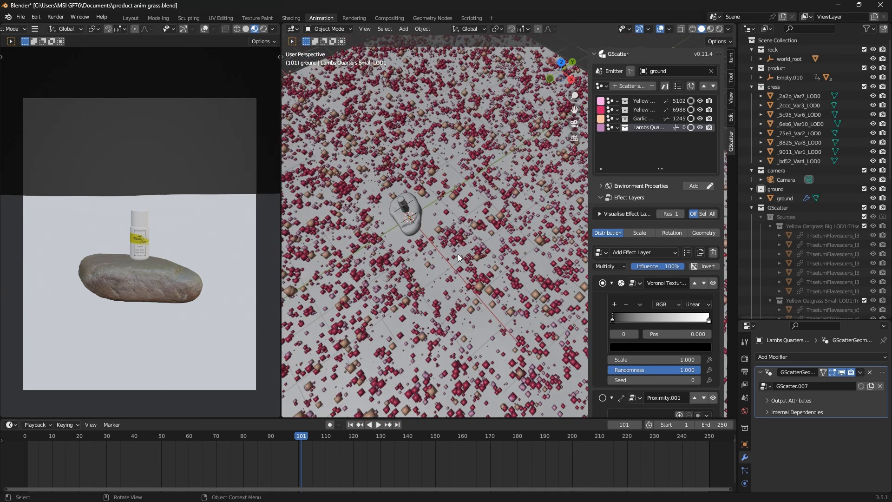
pyautogui.moveTo(458, 253); pyautogui.dragTo(459, 267, button='middle')
pyautogui.scroll(3, 459, 267)
pyautogui.scroll(2, 444, 176)
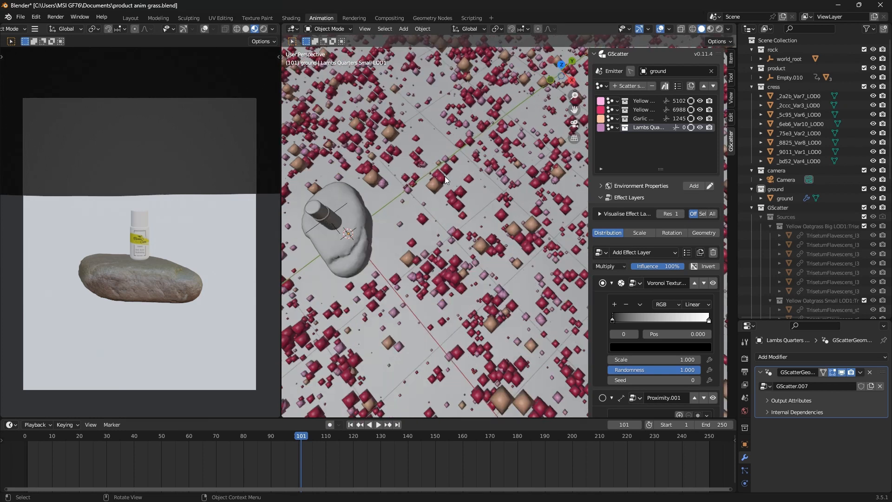
# Try moving the black stop to 0.150 and the white stop to 0.800 on Lambs Quarters Small's Voronoi Texture ramp
pyautogui.moveTo(611, 319); pyautogui.dragTo(626, 320)
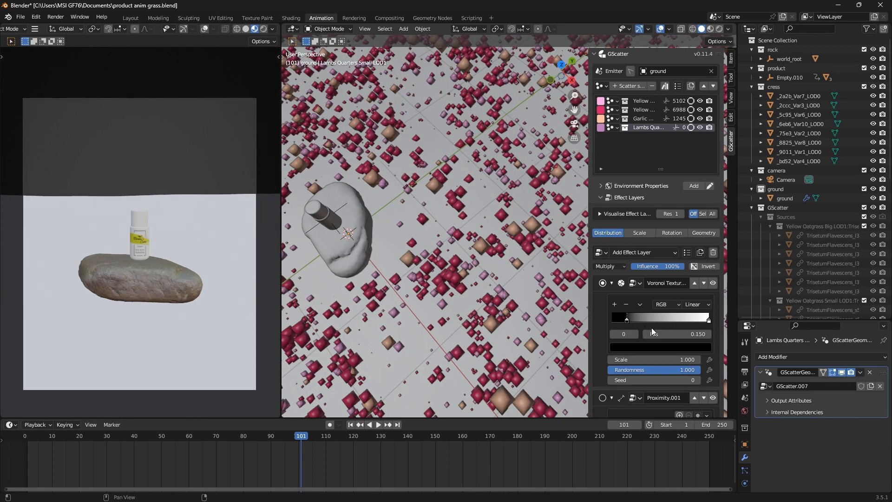
pyautogui.moveTo(708, 319); pyautogui.dragTo(690, 320)
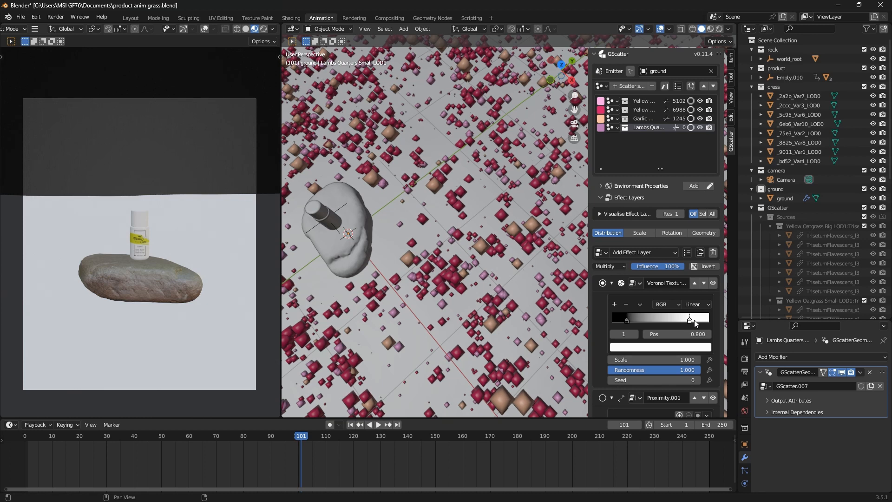
pyautogui.moveTo(626, 319); pyautogui.dragTo(573, 315)
# Inspect the scatter coverage over the whole ground plane from above and from a lower angle
pyautogui.scroll(-4, 628, 335)
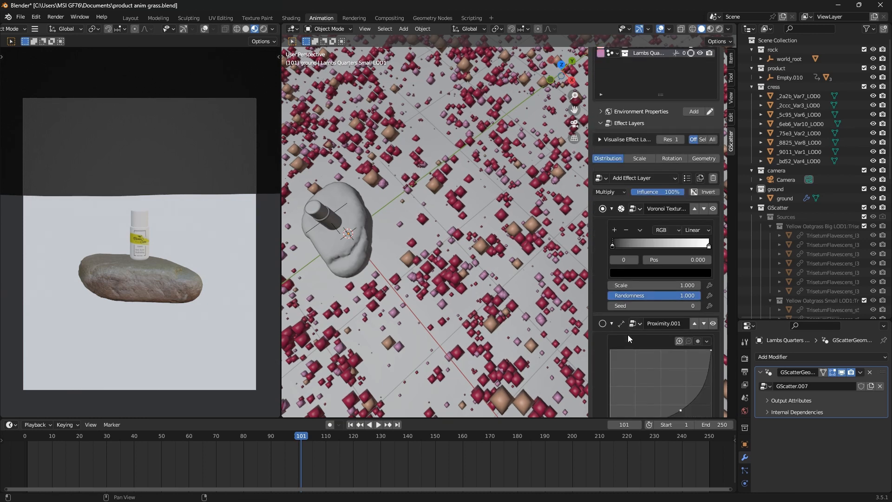
pyautogui.scroll(-8, 486, 316)
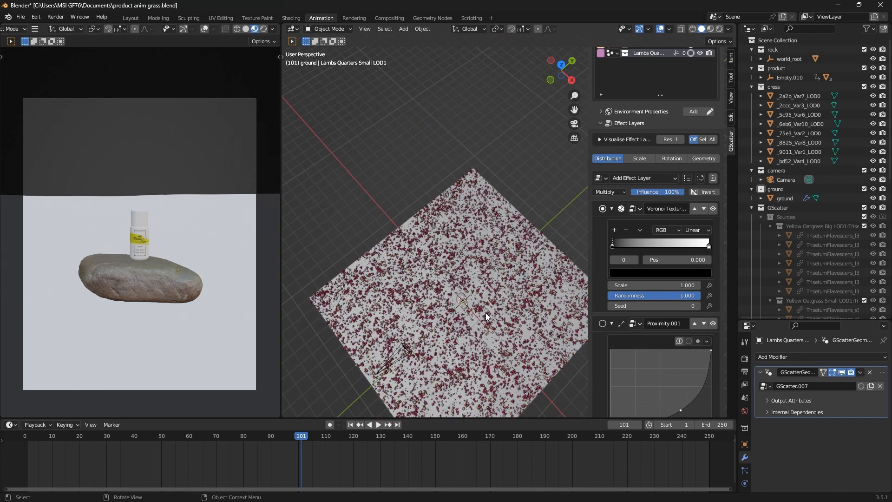
pyautogui.moveTo(486, 313); pyautogui.dragTo(459, 318, button='middle')
pyautogui.scroll(5, 477, 286)
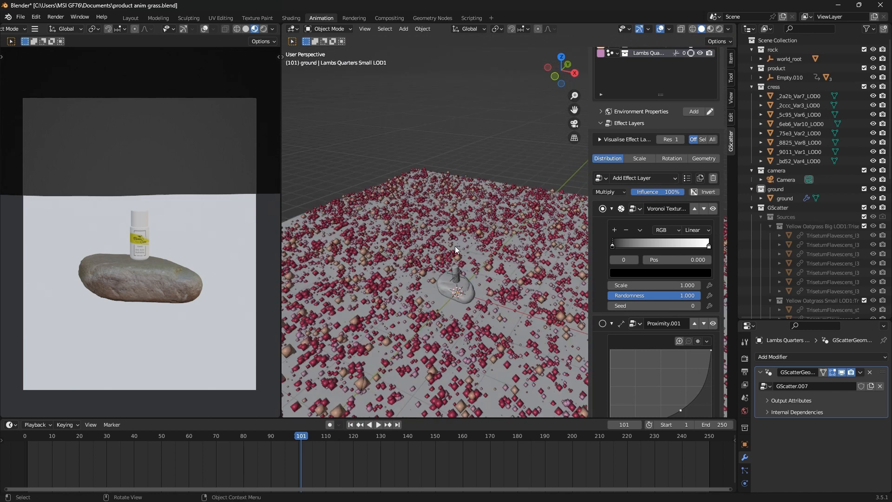
pyautogui.scroll(-5, 455, 246)
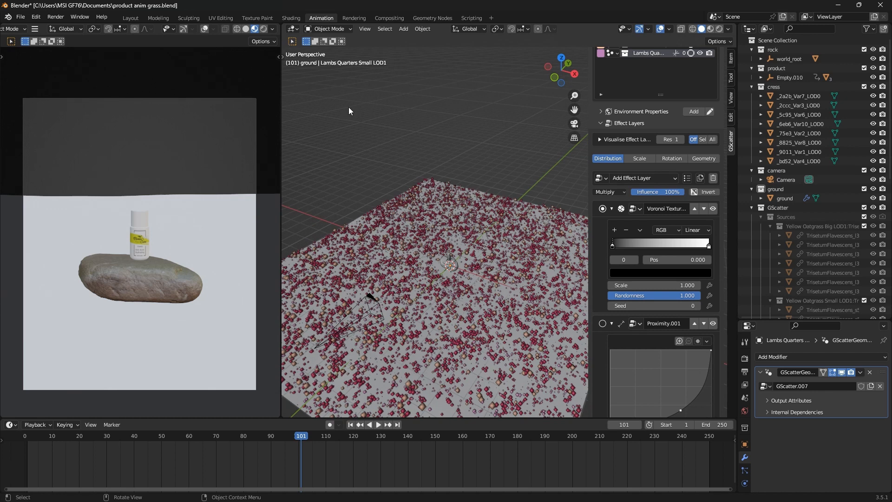
pyautogui.moveTo(462, 305); pyautogui.dragTo(458, 235, button='middle')
# Select the ground and switch the working viewport to Material Preview shading to view the ground, rock and bottle
pyautogui.click(168, 246)
pyautogui.moveTo(372, 244); pyautogui.dragTo(367, 297, button='middle')
pyautogui.click(710, 29)
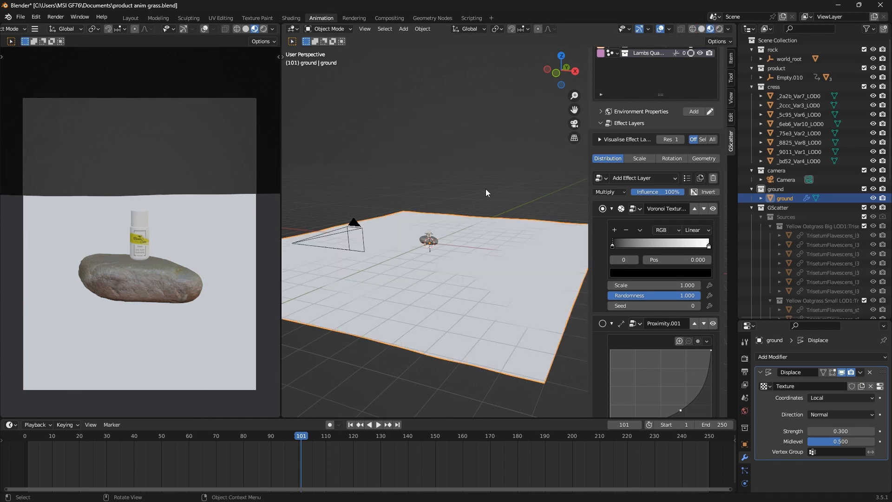
pyautogui.moveTo(485, 188); pyautogui.dragTo(405, 261, button='middle')
pyautogui.scroll(8, 430, 255)
pyautogui.scroll(-2, 464, 237)
pyautogui.moveTo(464, 235); pyautogui.dragTo(488, 219, button='middle')
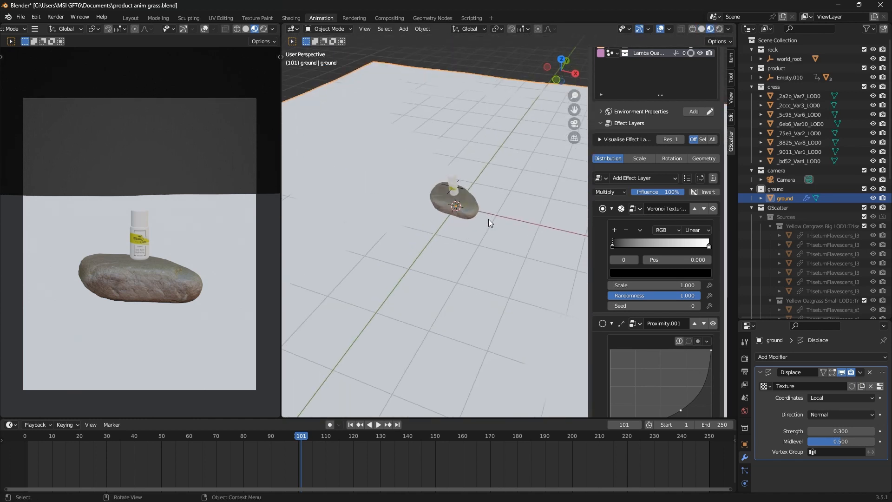
# Collapse the GScatter collection in the outliner, enlarge the timeline area and open its list of editor types
pyautogui.click(751, 208)
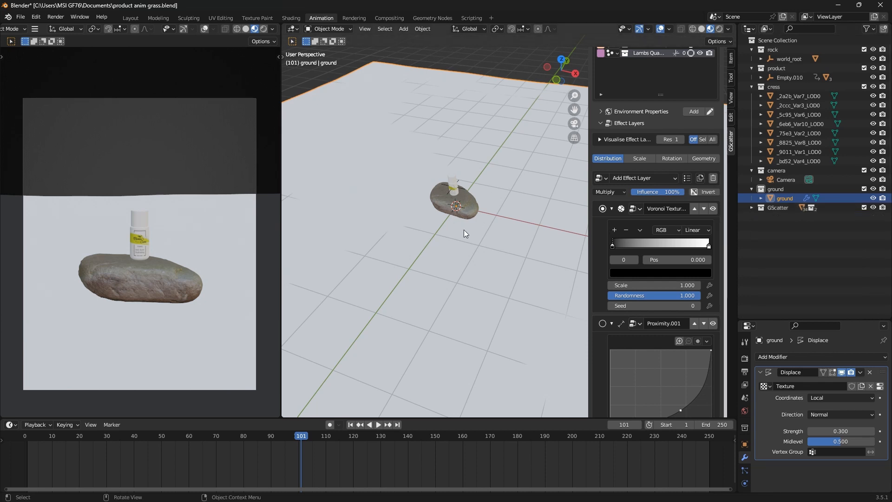
pyautogui.moveTo(442, 417); pyautogui.dragTo(442, 327)
pyautogui.click(10, 333)
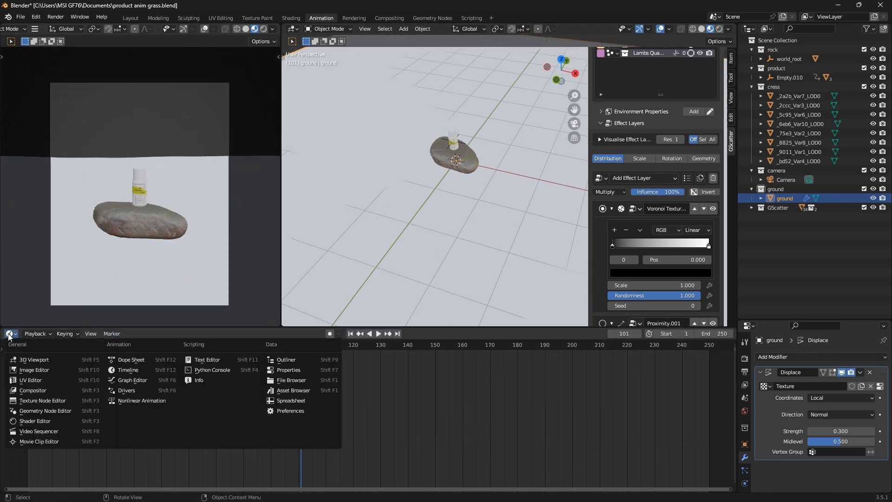
# Switch the Timeline area to the Shader Editor and create a new material for the ground plane
pyautogui.click(11, 335)
pyautogui.click(46, 420)
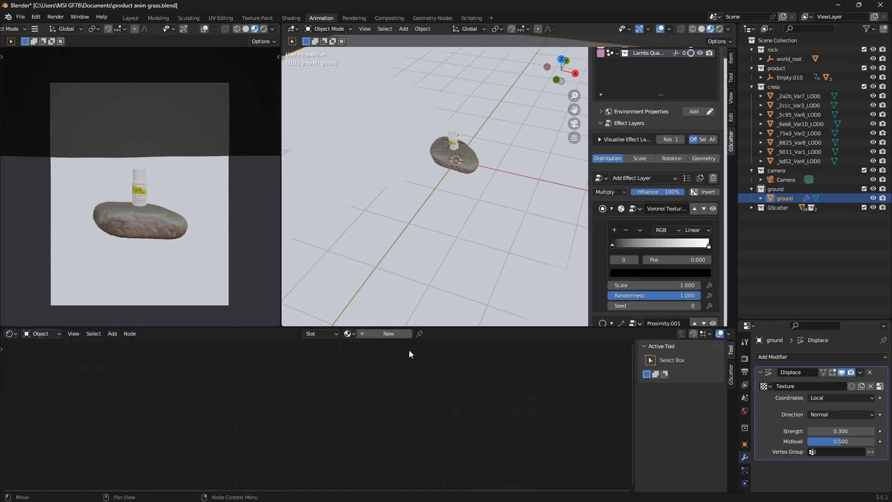
pyautogui.click(398, 333)
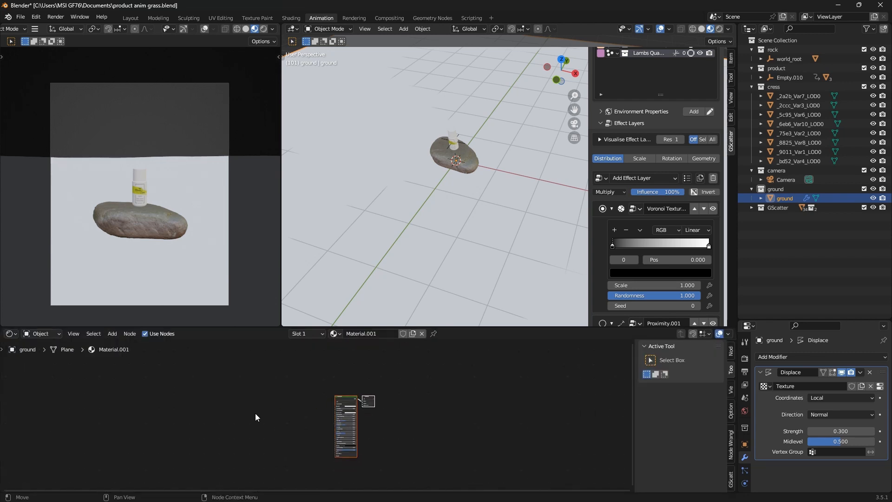
# Start Principled Texture Setup on the ground's Principled BSDF node and open the Grass_Wild surface folder inside Pictures\texture
pyautogui.scroll(9, 279, 420)
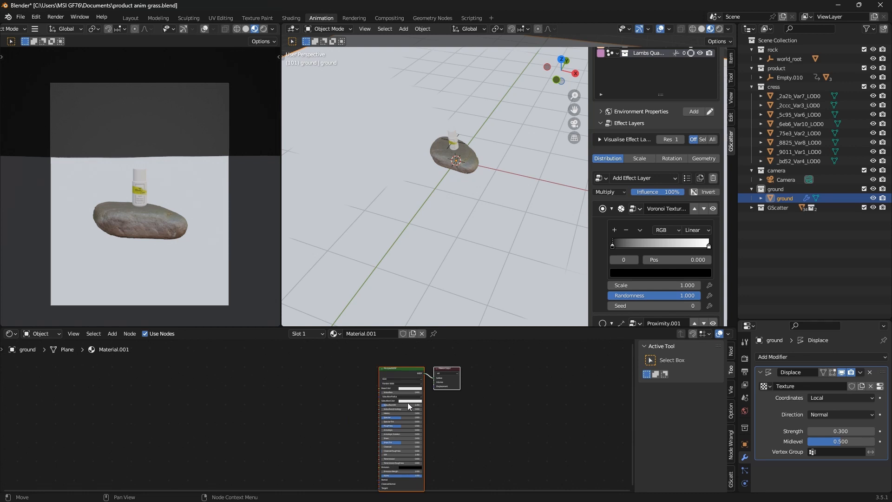
pyautogui.click(400, 370)
pyautogui.hotkey('ctrl', 'shift', 't')
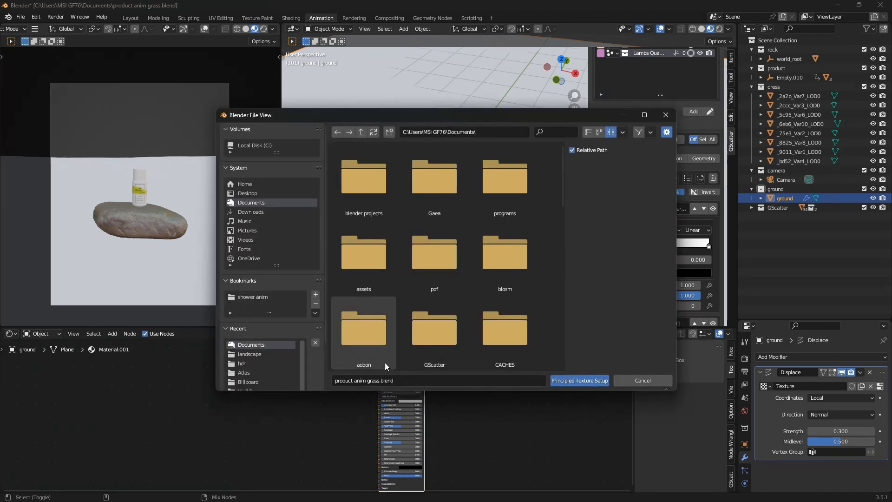
pyautogui.click(241, 228)
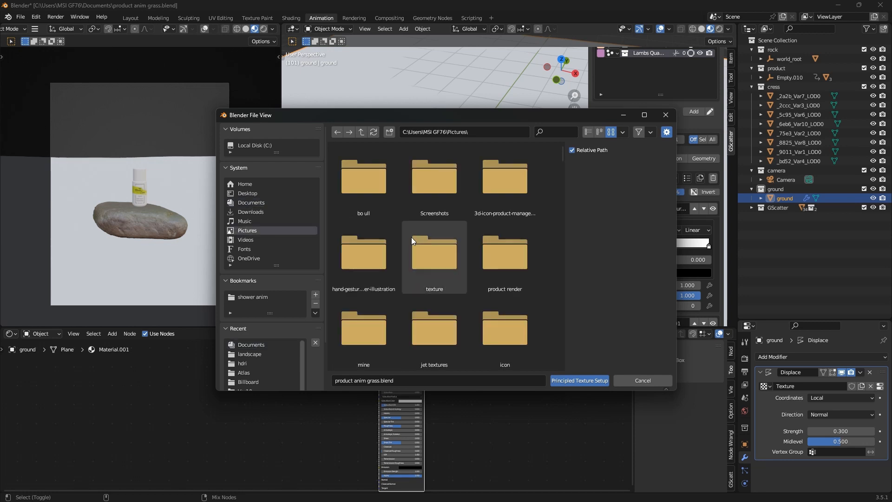
pyautogui.scroll(-1, 416, 255)
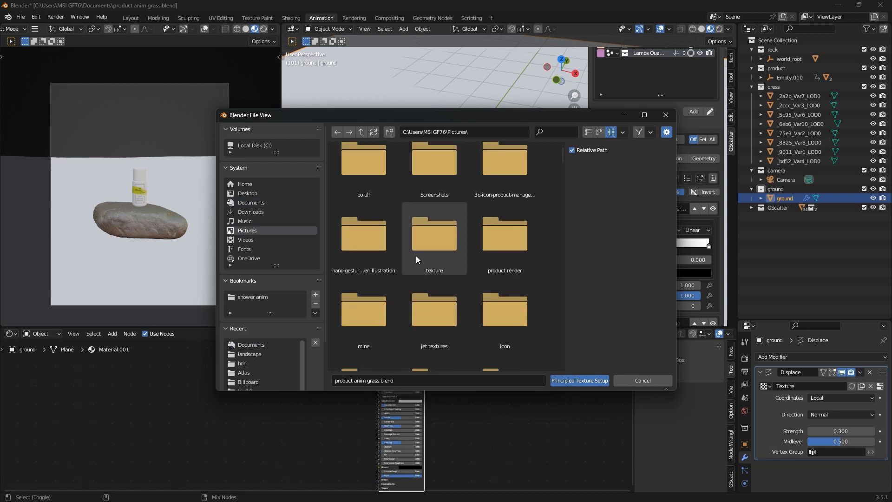
pyautogui.click(442, 251)
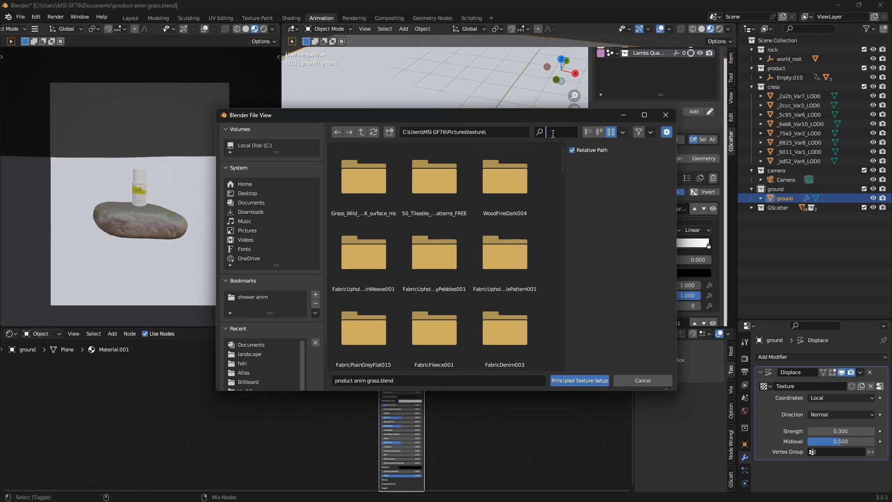
pyautogui.write('gr')
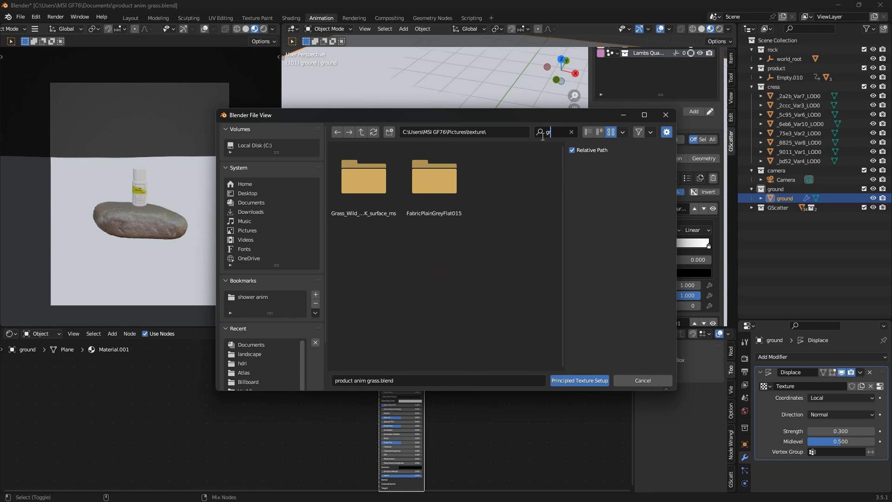
pyautogui.click(364, 193)
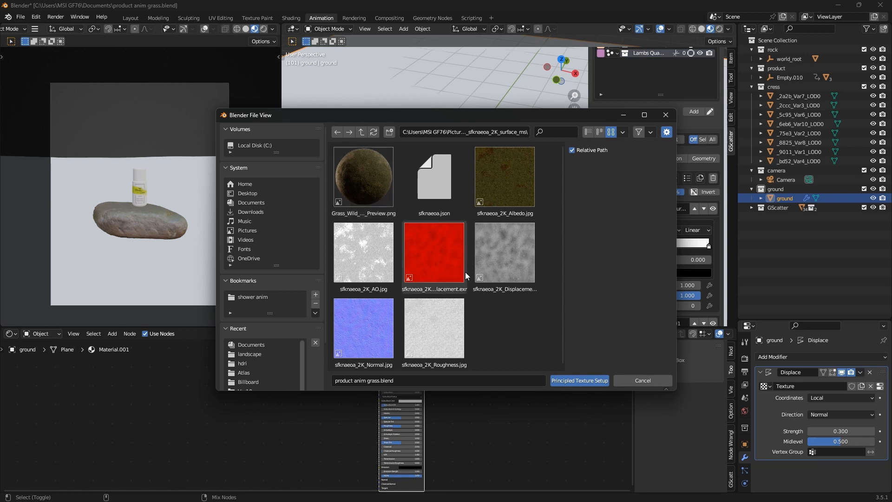
# Load all the grass surface maps except the preview image into the ground material
pyautogui.press('a')
pyautogui.keyDown('shift'); pyautogui.click(436, 188); pyautogui.keyUp('shift')
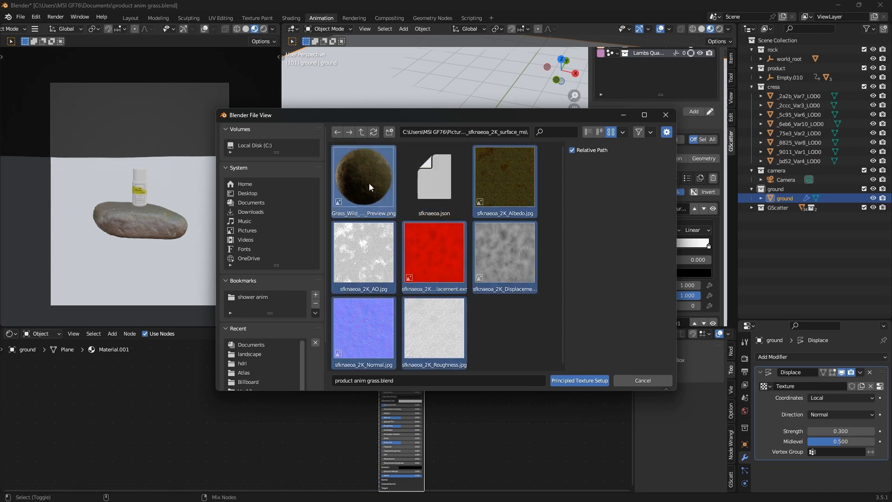
pyautogui.keyDown('shift'); pyautogui.click(368, 183); pyautogui.keyUp('shift')
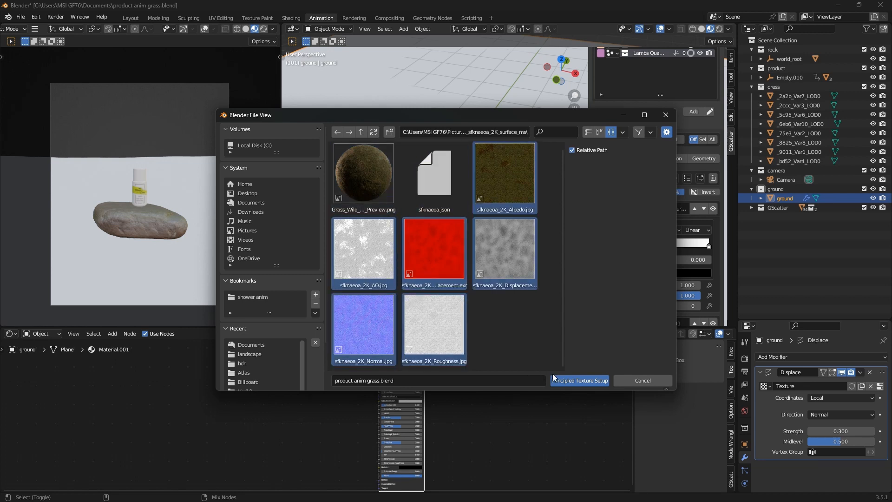
pyautogui.click(564, 381)
# Examine the grass texture on the ground around the rock from several distances and angles
pyautogui.scroll(-4, 422, 204)
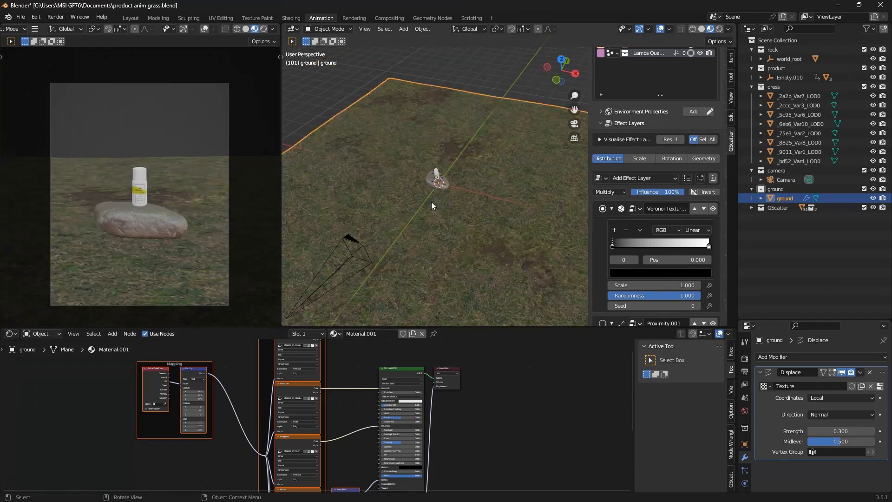
pyautogui.moveTo(428, 222); pyautogui.dragTo(428, 246, button='middle')
pyautogui.scroll(8, 449, 173)
pyautogui.scroll(-4, 449, 173)
pyautogui.moveTo(450, 172); pyautogui.dragTo(432, 226, button='middle')
pyautogui.scroll(4, 430, 204)
pyautogui.scroll(-6, 432, 227)
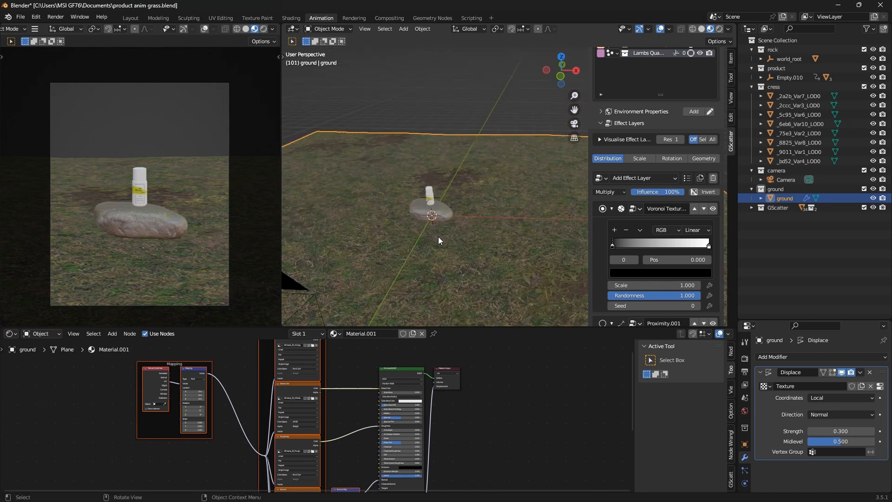
pyautogui.scroll(2, 438, 256)
# Set the X, Y and Z scale of the ground material's Mapping node to 3
pyautogui.scroll(5, 163, 432)
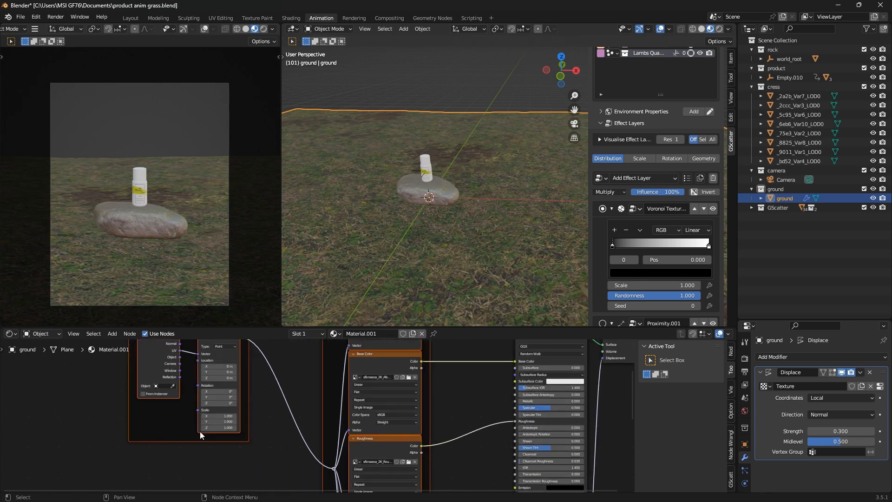
pyautogui.moveTo(226, 412); pyautogui.dragTo(226, 426)
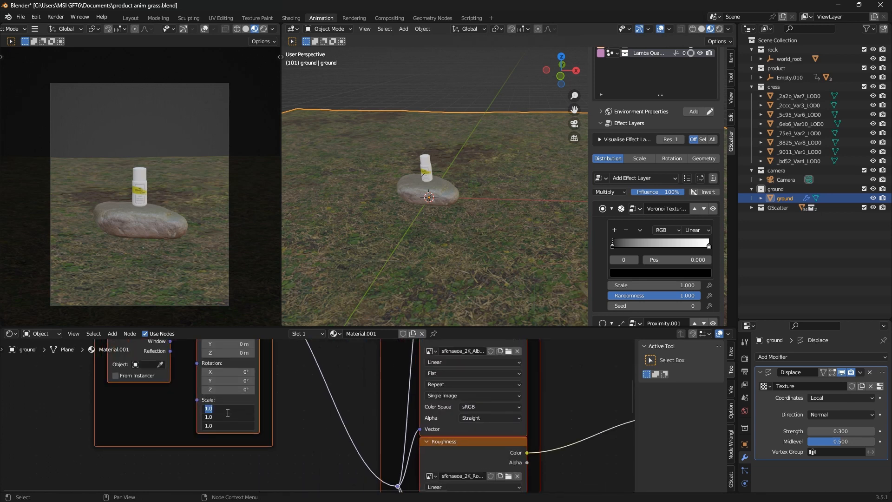
pyautogui.write('3')
pyautogui.press('Return')
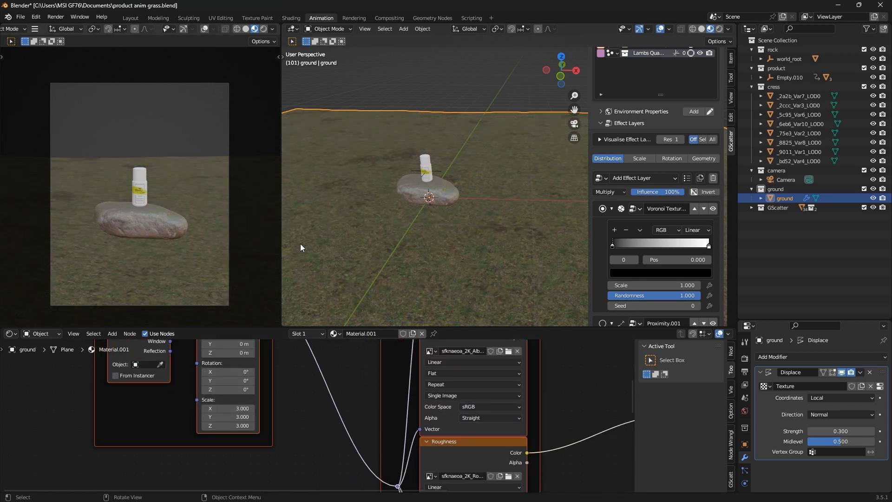
# Check the rescaled grass texture, save the file and hide the 3D viewport's sidebar
pyautogui.moveTo(447, 202); pyautogui.dragTo(438, 215, button='middle')
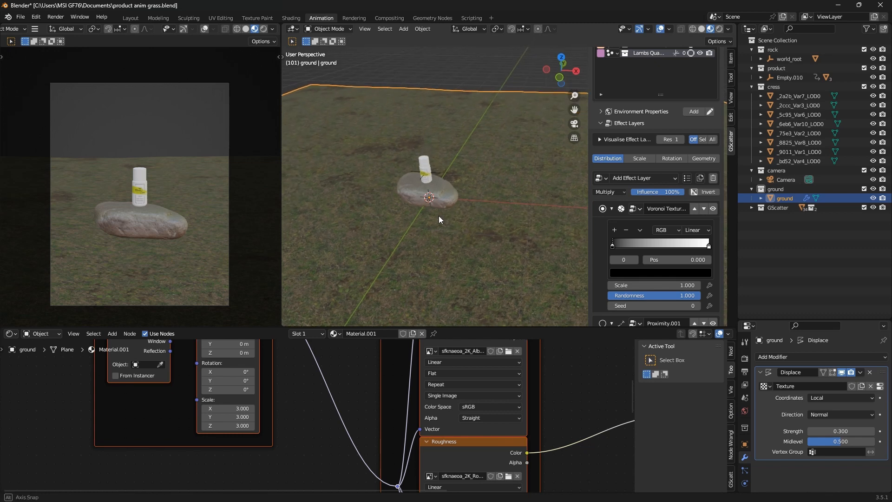
pyautogui.scroll(4, 141, 248)
pyautogui.scroll(-5, 136, 245)
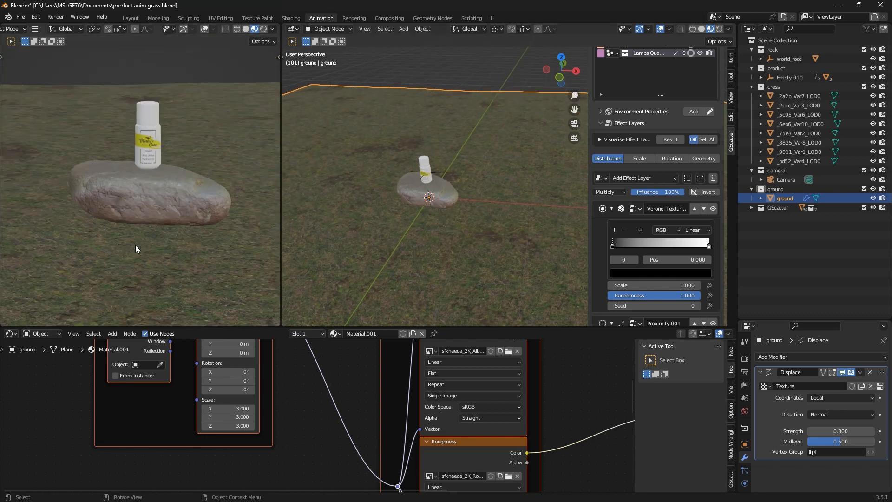
pyautogui.scroll(3, 134, 239)
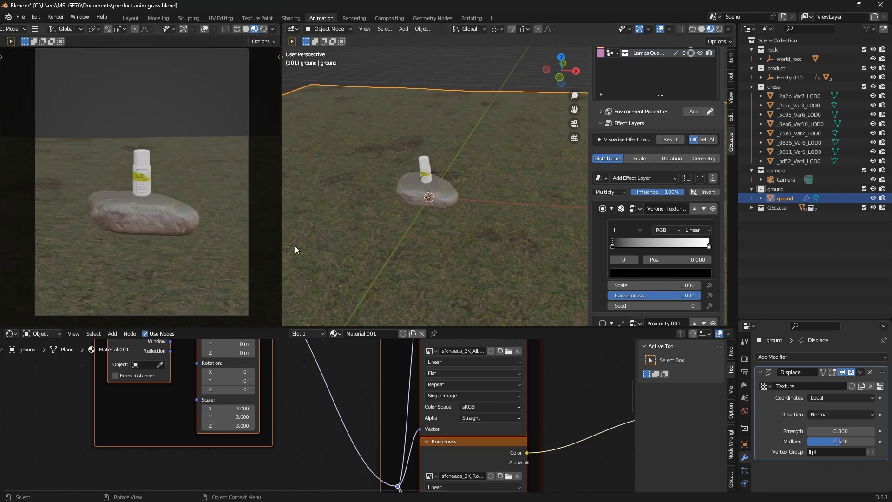
pyautogui.scroll(-2, 452, 259)
pyautogui.moveTo(452, 258); pyautogui.dragTo(419, 269, button='middle')
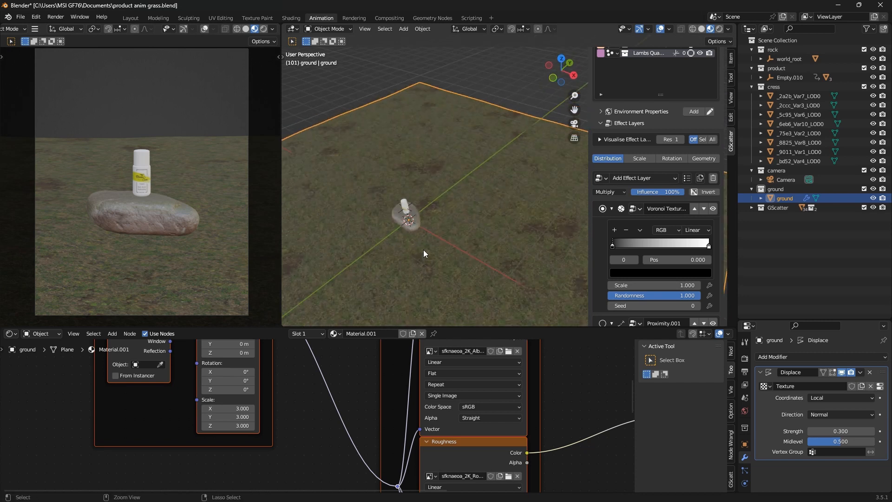
pyautogui.hotkey('ctrl', 's')
pyautogui.press('n')
pyautogui.press('m')
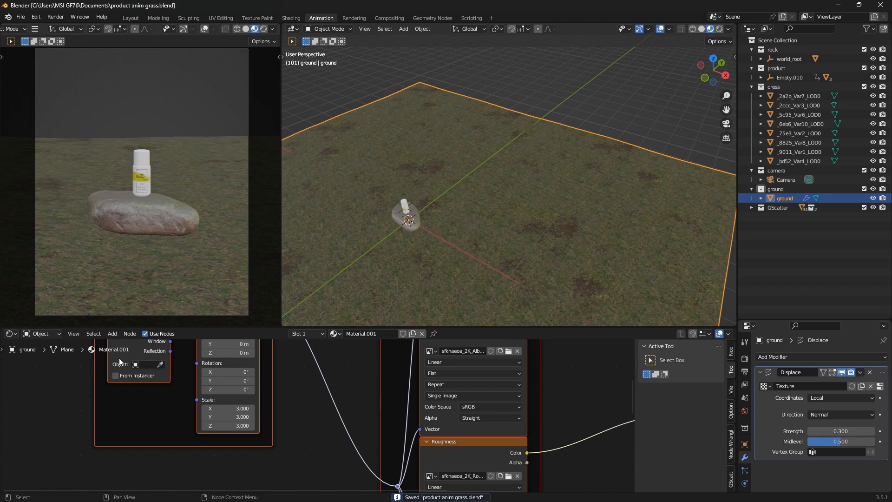
# Switch the Shader Editor area back to the Timeline and reduce its height to enlarge the viewports
pyautogui.click(43, 332)
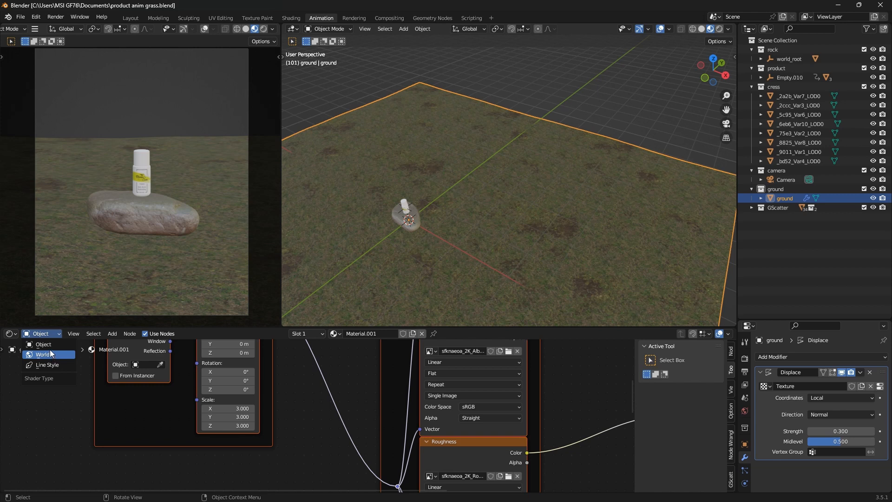
pyautogui.click(10, 333)
pyautogui.click(138, 367)
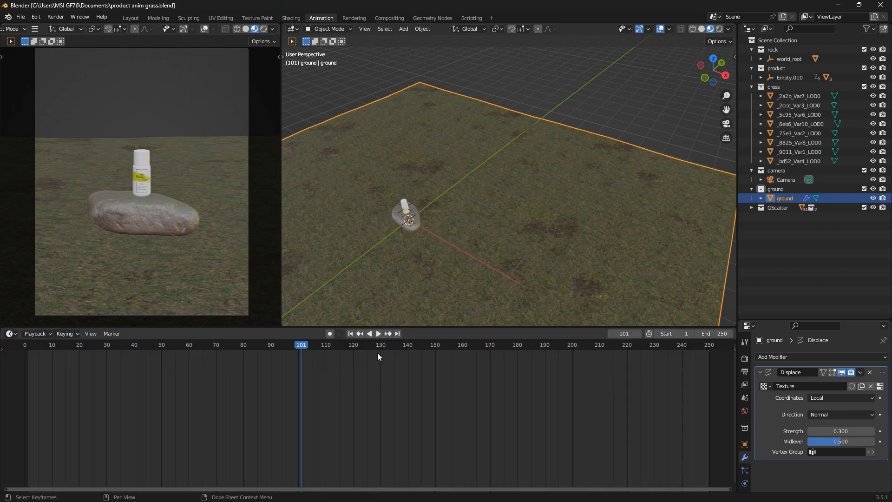
pyautogui.moveTo(485, 328); pyautogui.dragTo(495, 385)
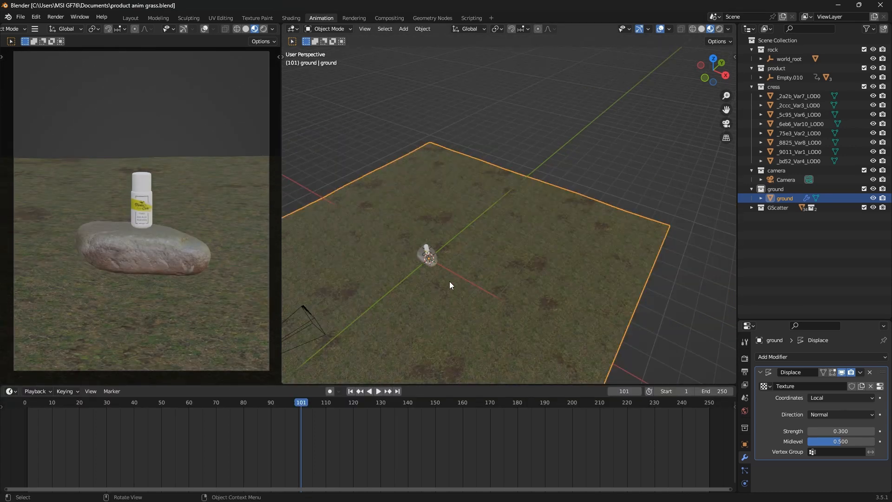
# Select the empty that controls the product bottle on the rock
pyautogui.scroll(10, 446, 278)
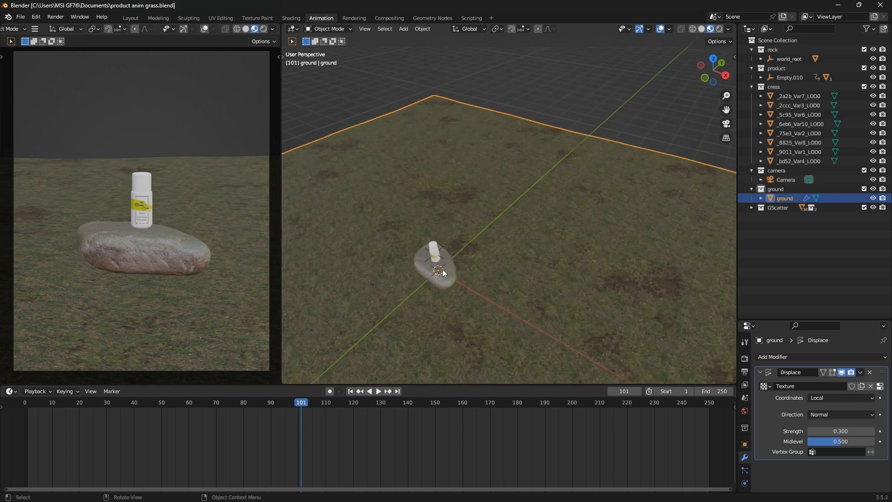
pyautogui.scroll(-4, 451, 279)
pyautogui.moveTo(466, 282); pyautogui.dragTo(454, 258, button='middle')
pyautogui.click(455, 263)
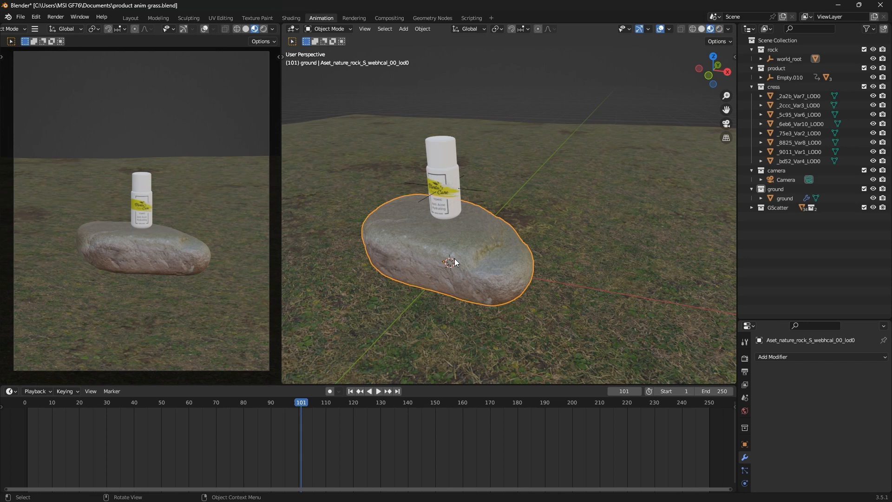
pyautogui.click(483, 188)
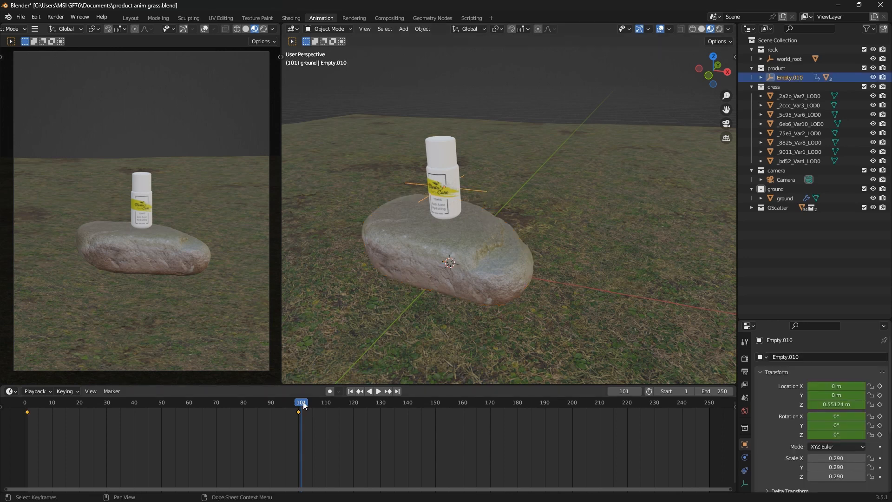
# Set the current frame to 90 and examine the bottle and rock from several angles
pyautogui.moveTo(297, 420); pyautogui.dragTo(271, 427)
pyautogui.scroll(4, 472, 255)
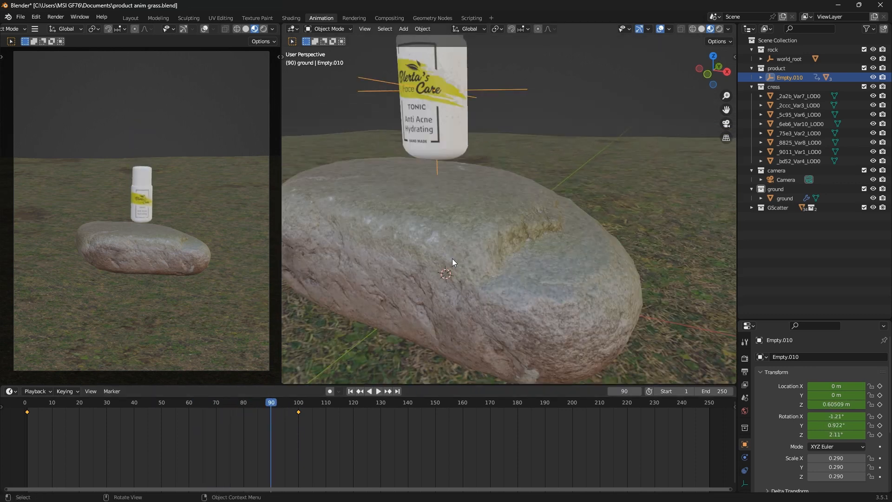
pyautogui.scroll(-3, 525, 289)
pyautogui.scroll(-1, 528, 288)
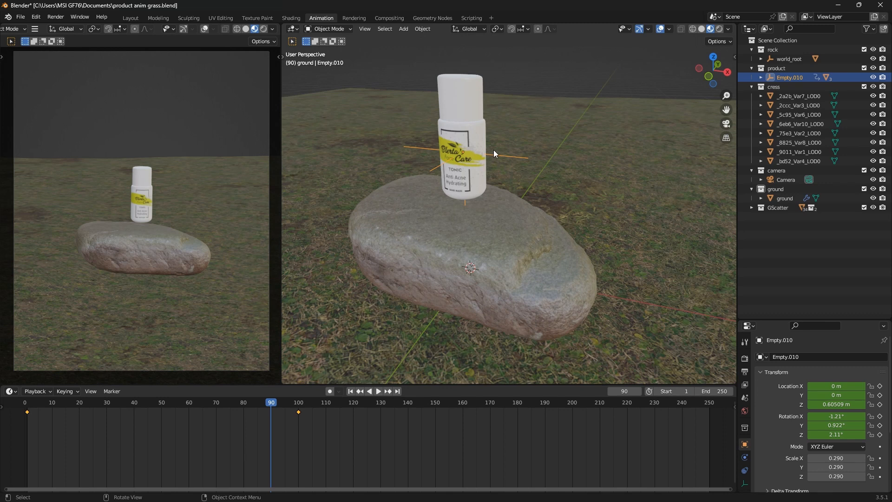
pyautogui.moveTo(487, 218); pyautogui.dragTo(475, 220, button='middle')
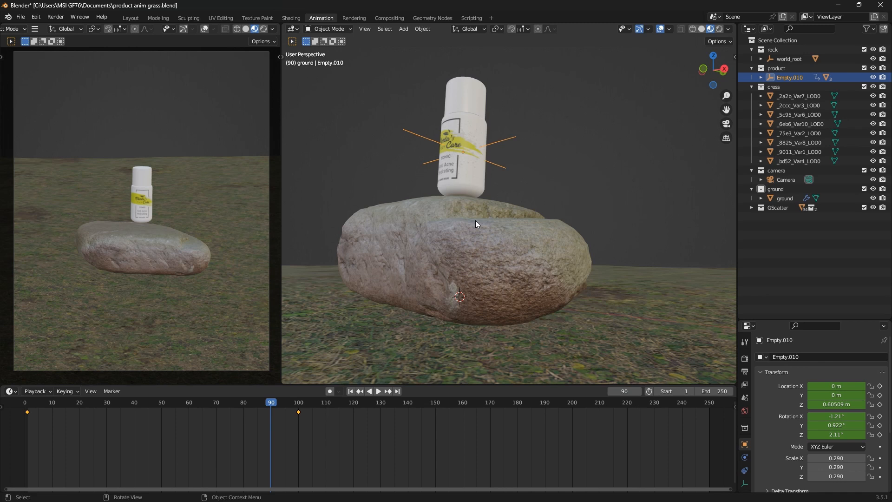
pyautogui.moveTo(477, 229); pyautogui.dragTo(484, 247, button='middle')
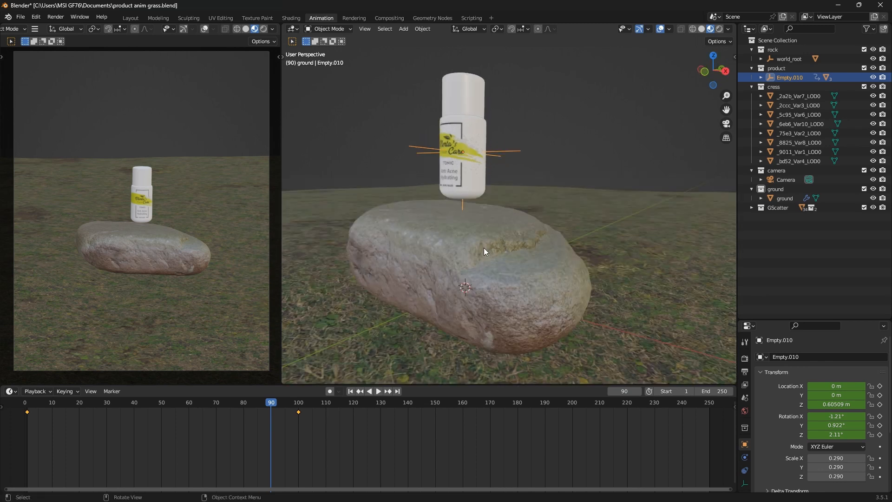
# Examine the cress plant models beneath the ground, selecting _2a2b_Var7_LOD0 and _8825_Var8_LOD0 among them
pyautogui.click(808, 96)
pyautogui.scroll(-5, 555, 208)
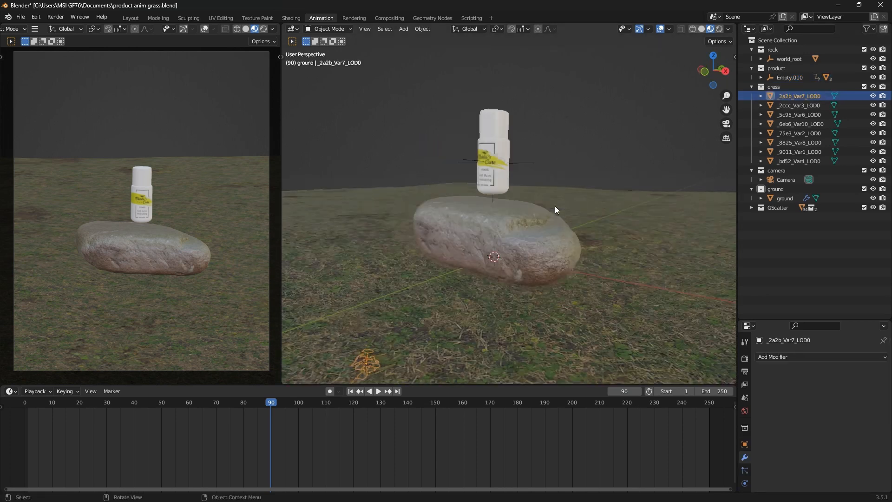
pyautogui.scroll(-3, 544, 229)
pyautogui.moveTo(507, 308); pyautogui.dragTo(498, 252, button='middle')
pyautogui.scroll(3, 559, 257)
pyautogui.scroll(-3, 558, 257)
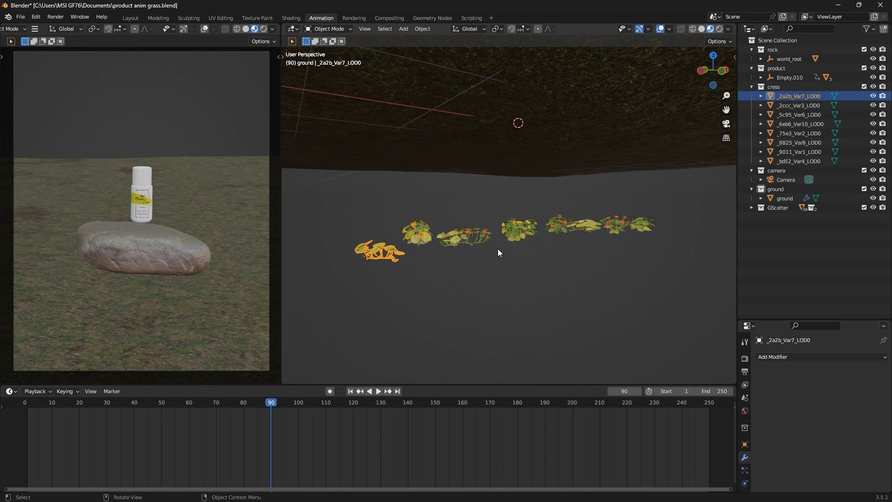
pyautogui.moveTo(497, 252); pyautogui.dragTo(432, 220, button='middle')
pyautogui.scroll(7, 482, 208)
pyautogui.scroll(-3, 492, 199)
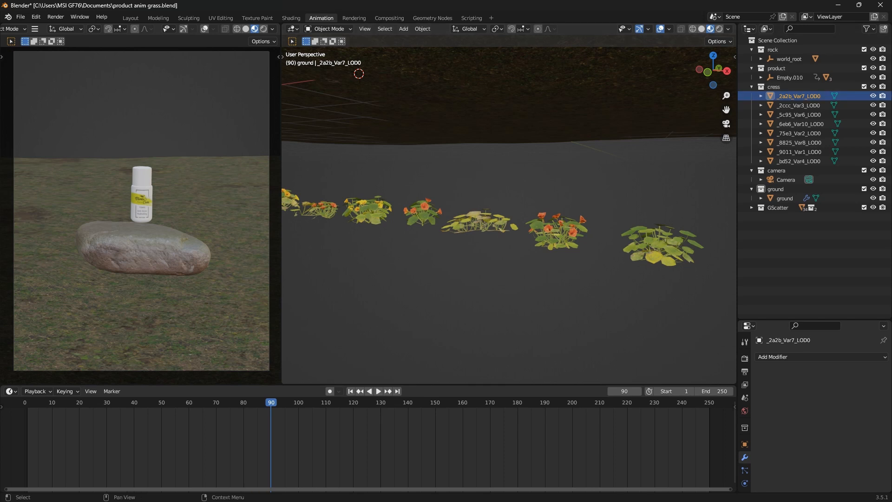
pyautogui.click(506, 229)
pyautogui.click(586, 232)
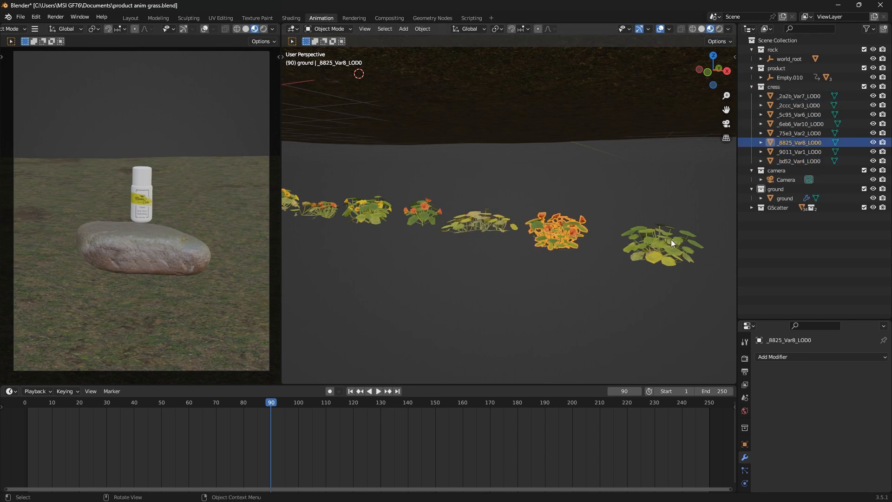
# Inspect individual cress variants beneath the ground, including _6eb6_Var10_LOD0 and _75e3_Var2_LOD0, and box-select the whole row
pyautogui.click(671, 239)
pyautogui.moveTo(671, 238); pyautogui.dragTo(562, 205, button='middle')
pyautogui.scroll(3, 540, 205)
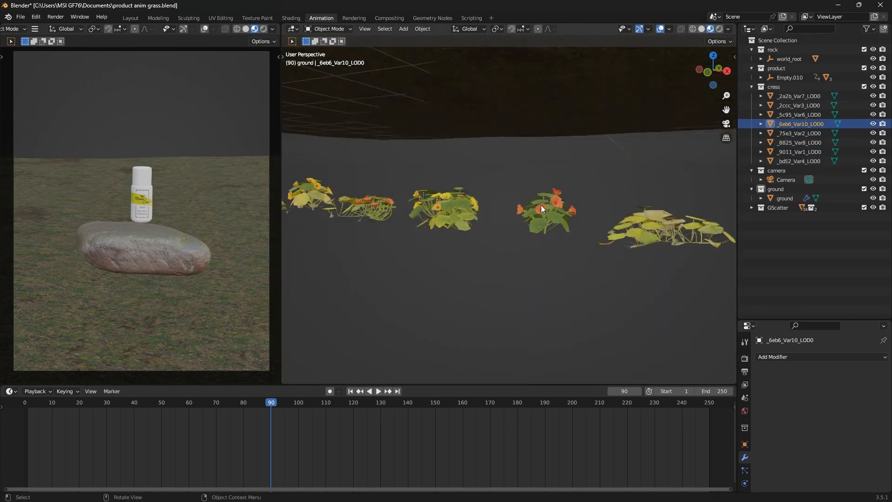
pyautogui.click(542, 206)
pyautogui.scroll(-3, 440, 238)
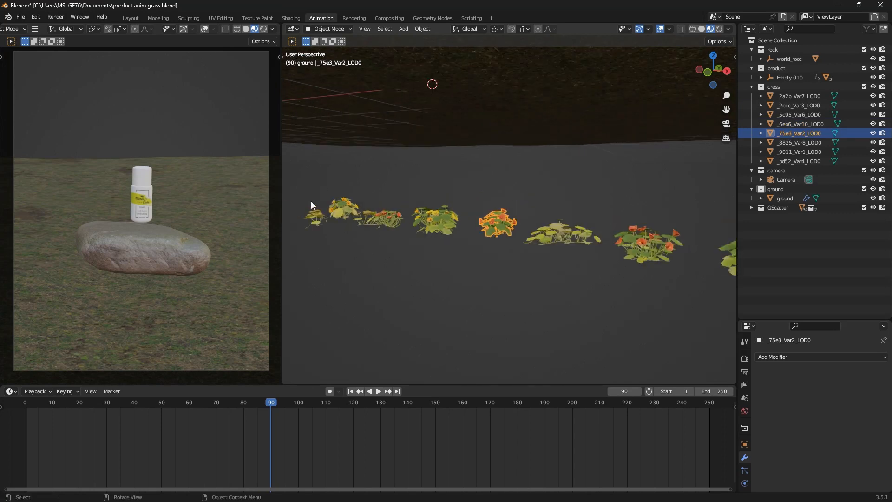
pyautogui.moveTo(309, 186); pyautogui.dragTo(674, 292)
pyautogui.scroll(-2, 530, 270)
pyautogui.moveTo(530, 270); pyautogui.dragTo(556, 272, button='middle')
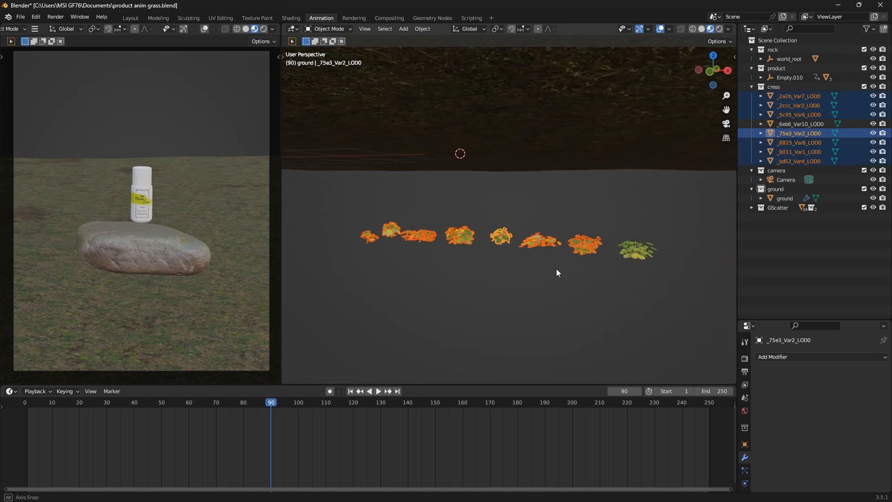
pyautogui.moveTo(328, 208); pyautogui.dragTo(679, 297)
# Return the view above the ground and select the rock under the bottle
pyautogui.moveTo(679, 297); pyautogui.dragTo(486, 269, button='middle')
pyautogui.scroll(3, 485, 269)
pyautogui.click(466, 227)
pyautogui.click(480, 233)
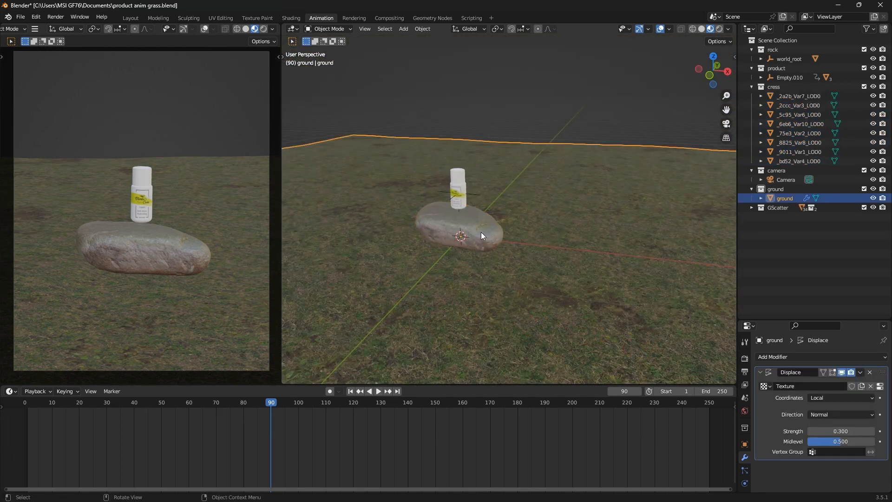
pyautogui.scroll(2, 481, 233)
pyautogui.click(464, 227)
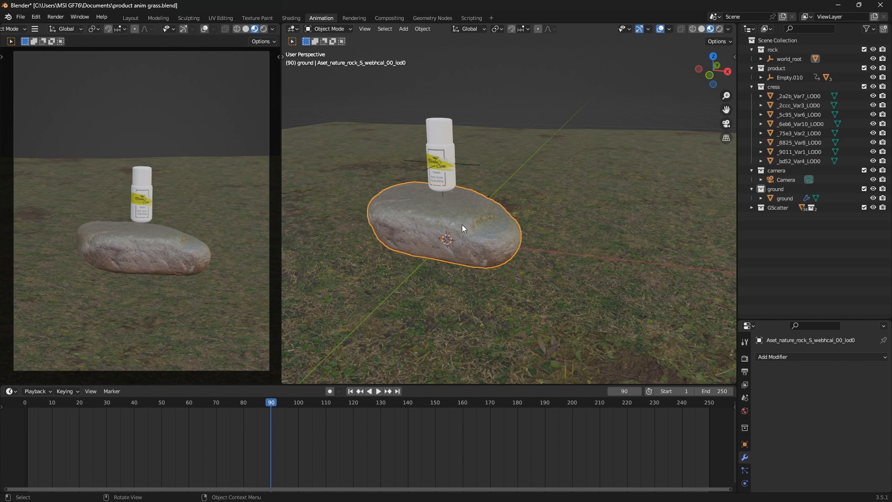
# Look through the GScatter distribution effect layers and their settings, and hide them again
pyautogui.press('n')
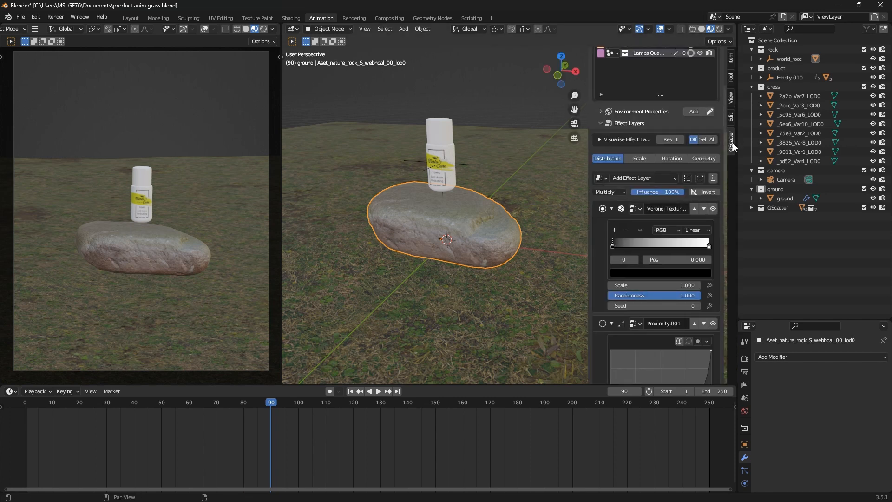
pyautogui.scroll(-8, 629, 208)
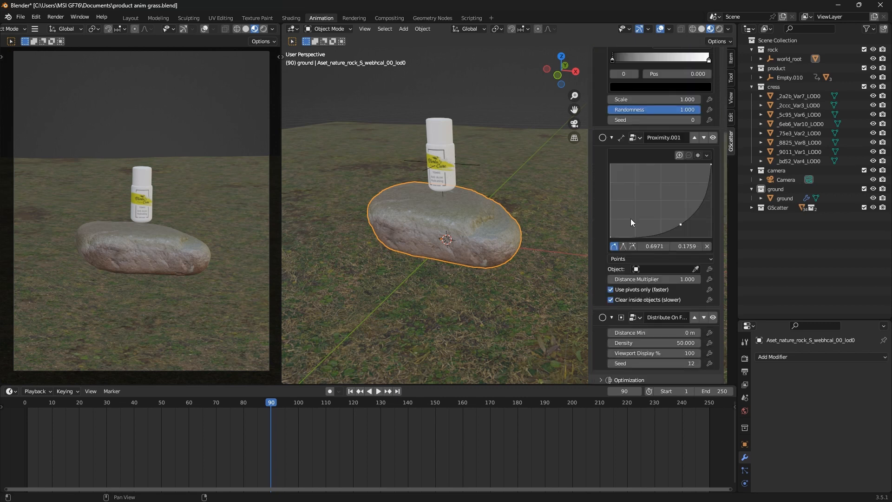
pyautogui.scroll(-6, 638, 250)
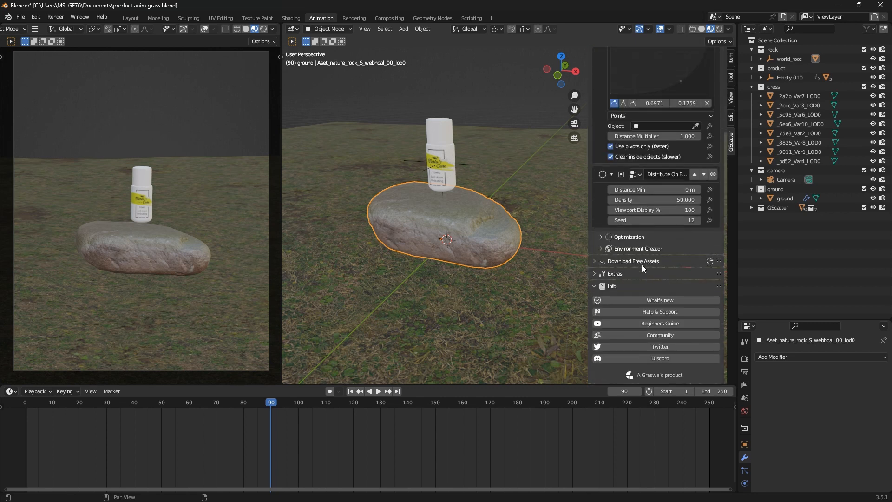
pyautogui.scroll(12, 643, 264)
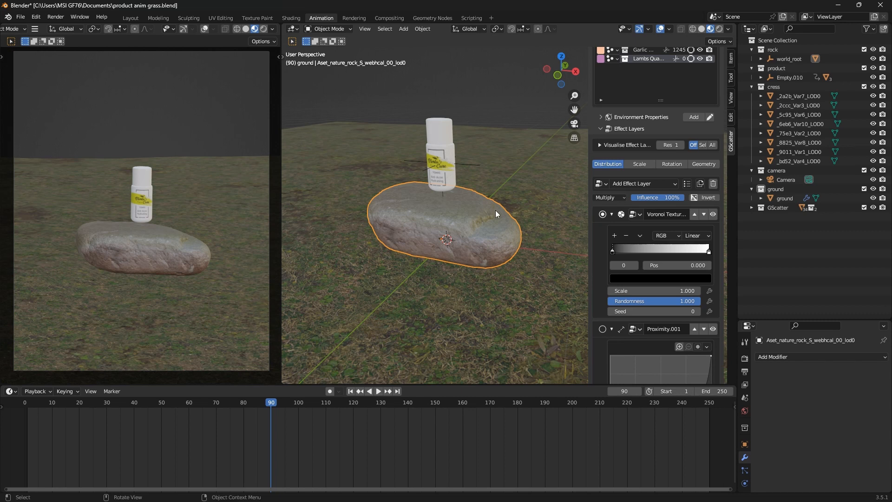
pyautogui.press('n')
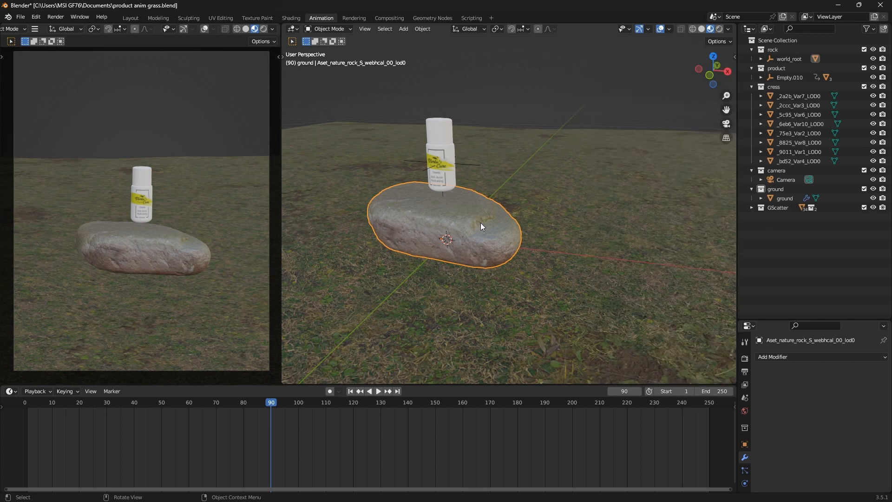
# Reduce the height of the viewports and Outliner to give the Properties editor and Timeline more room
pyautogui.moveTo(480, 222)
pyautogui.mouseDown(button='middle')
pyautogui.moveTo(469, 228)
pyautogui.moveTo(467, 217)
pyautogui.mouseUp(button='middle')
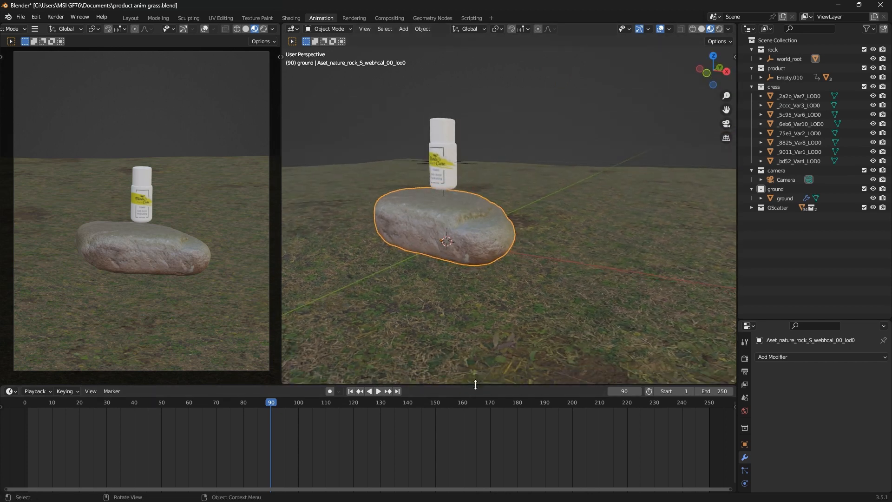
pyautogui.moveTo(476, 384); pyautogui.dragTo(477, 320)
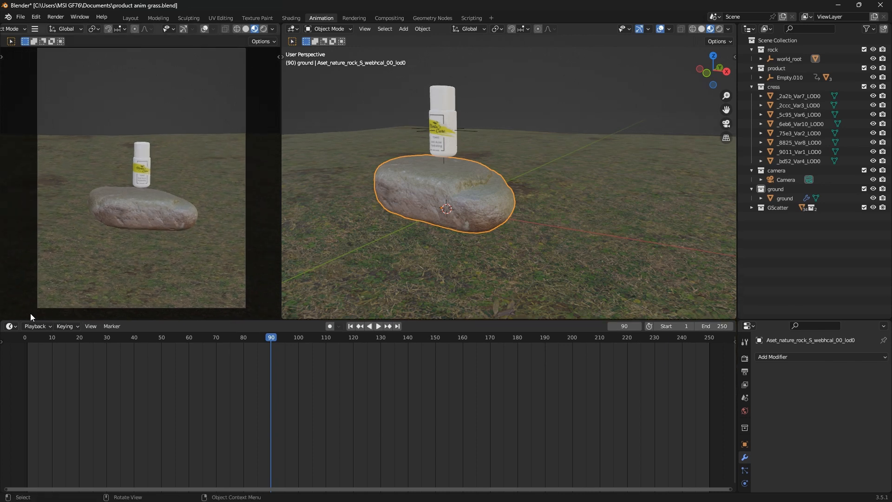
pyautogui.scroll(2, 466, 202)
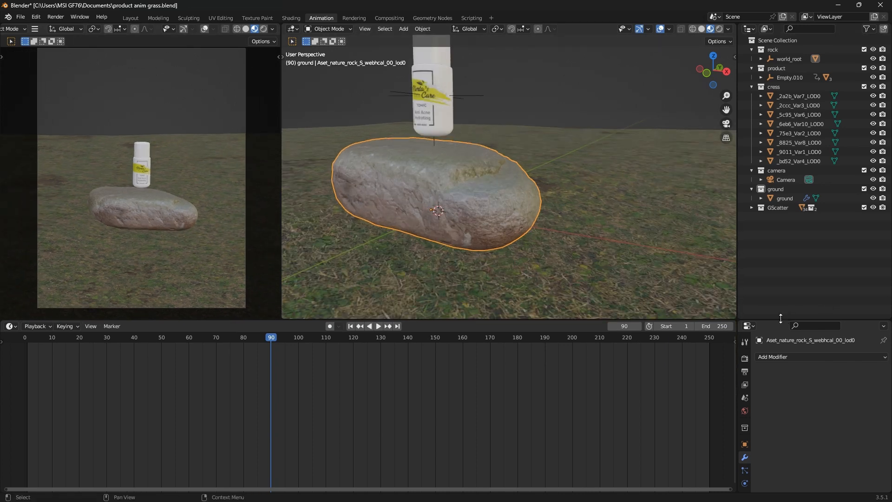
pyautogui.moveTo(781, 318); pyautogui.dragTo(501, 317)
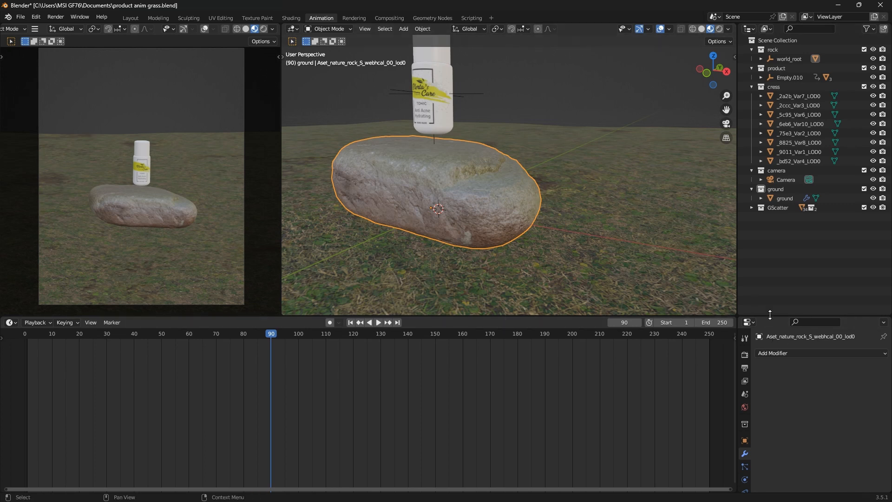
pyautogui.moveTo(770, 317); pyautogui.dragTo(776, 266)
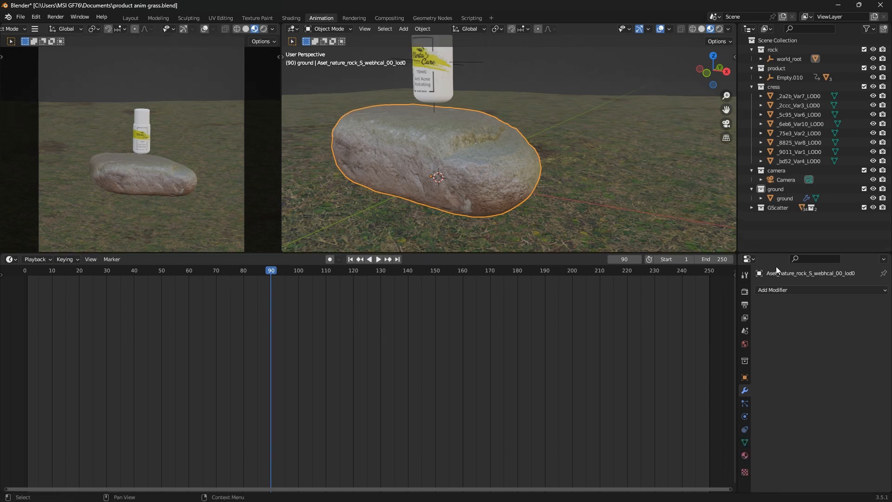
# Add a particle system to the rock and set its type to Hair
pyautogui.click(746, 402)
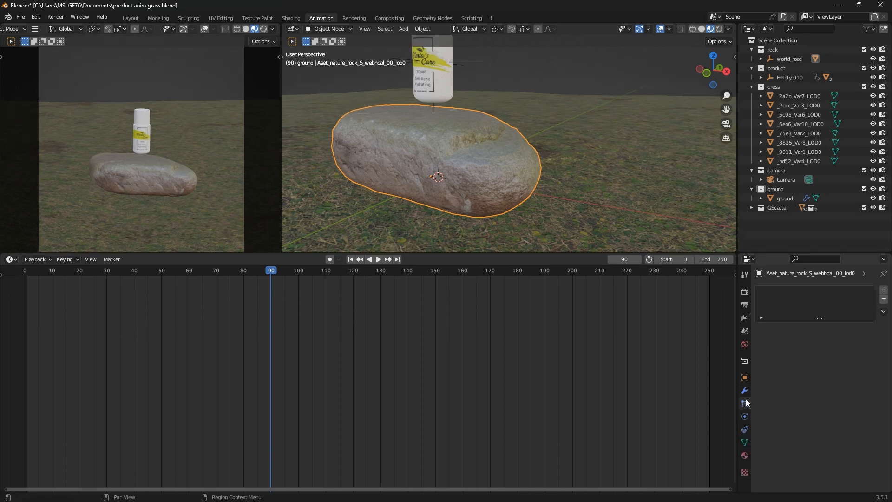
pyautogui.click(883, 289)
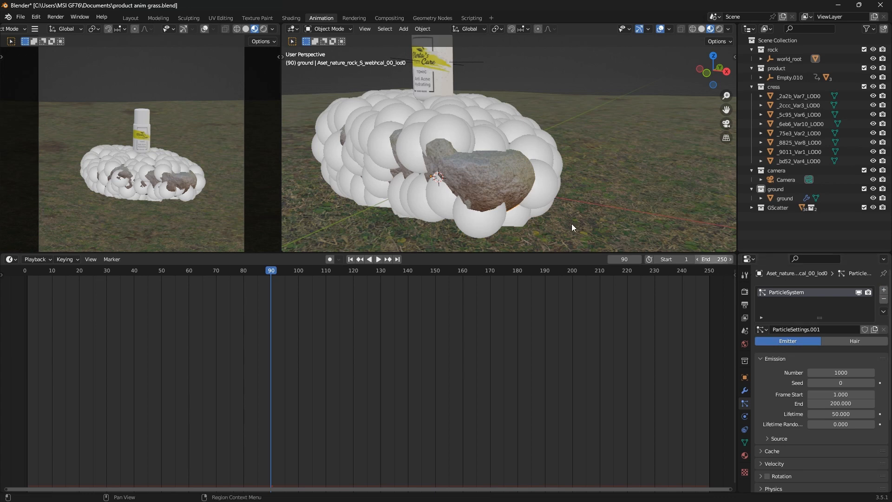
pyautogui.click(846, 342)
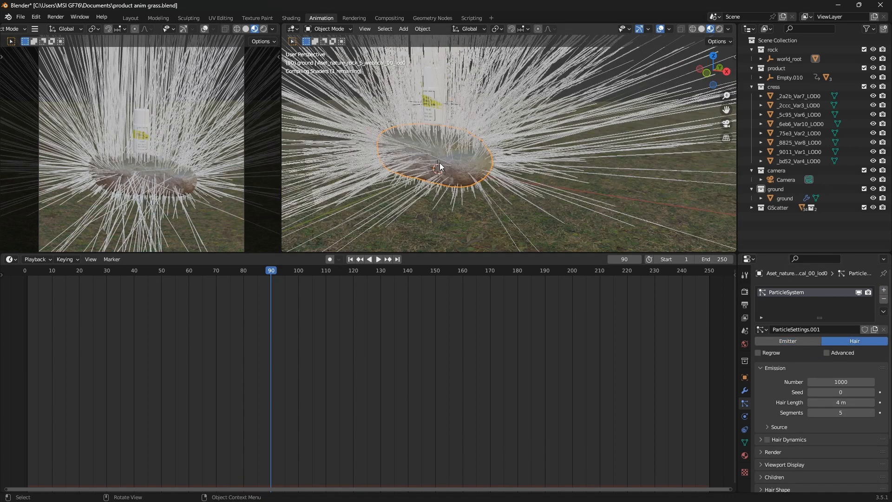
pyautogui.scroll(5, 442, 166)
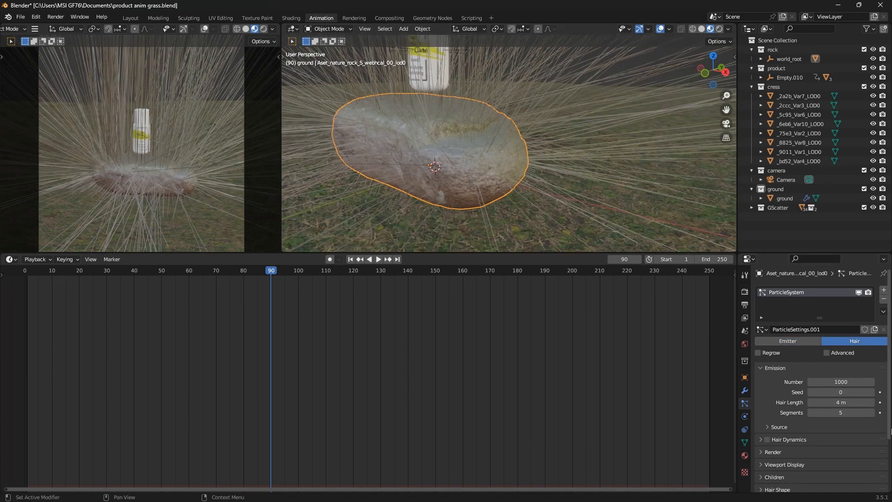
# Render the rock's hair particles as a collection, using cress as the instance collection
pyautogui.scroll(-1, 850, 419)
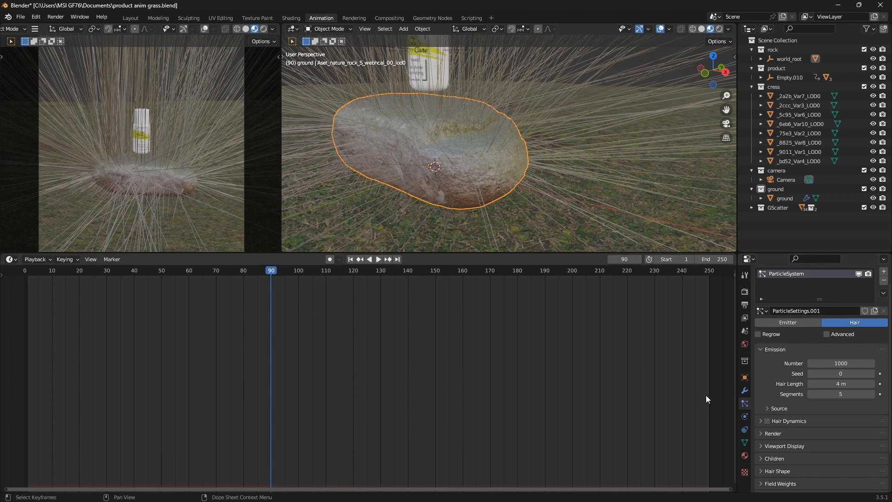
pyautogui.scroll(-3, 773, 405)
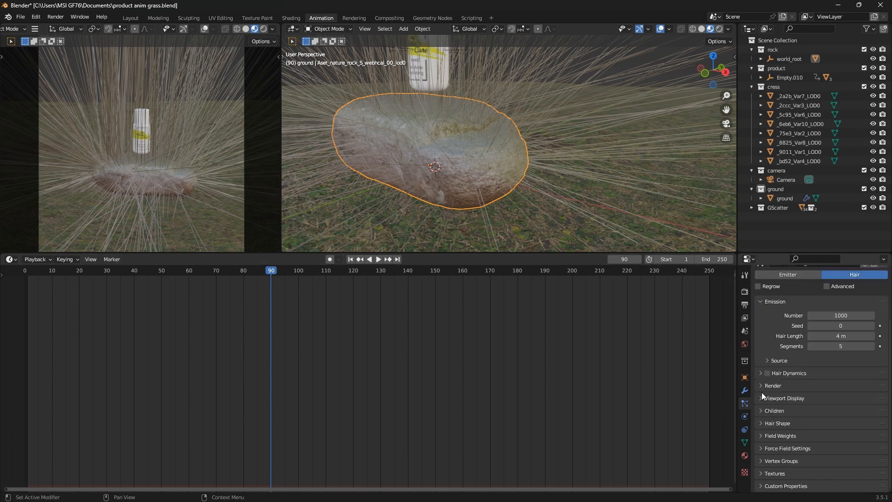
pyautogui.click(762, 385)
pyautogui.scroll(-4, 762, 383)
pyautogui.click(826, 325)
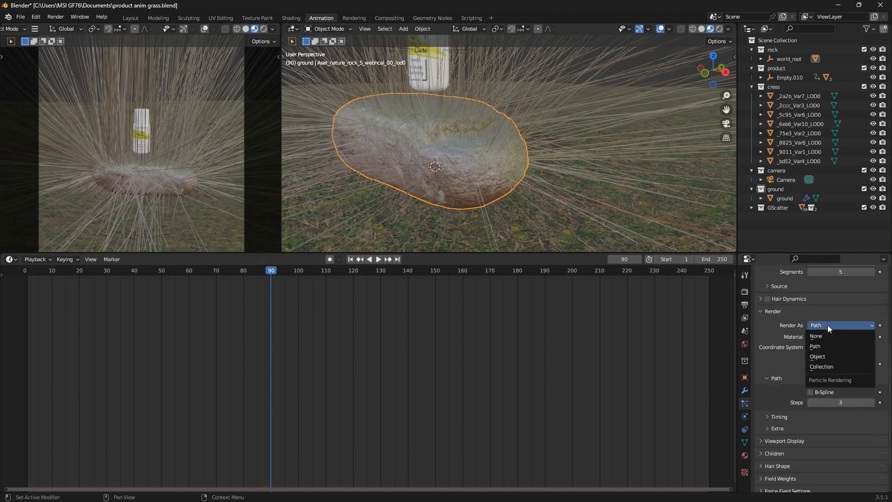
pyautogui.click(824, 365)
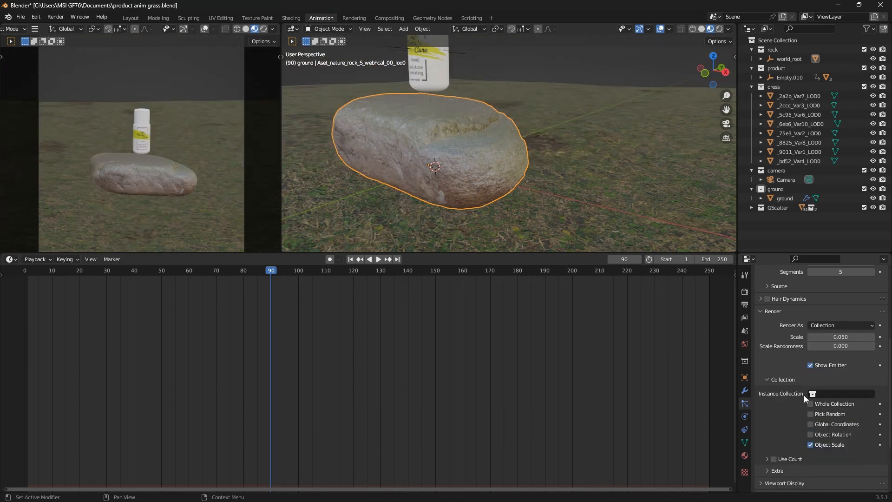
pyautogui.click(815, 397)
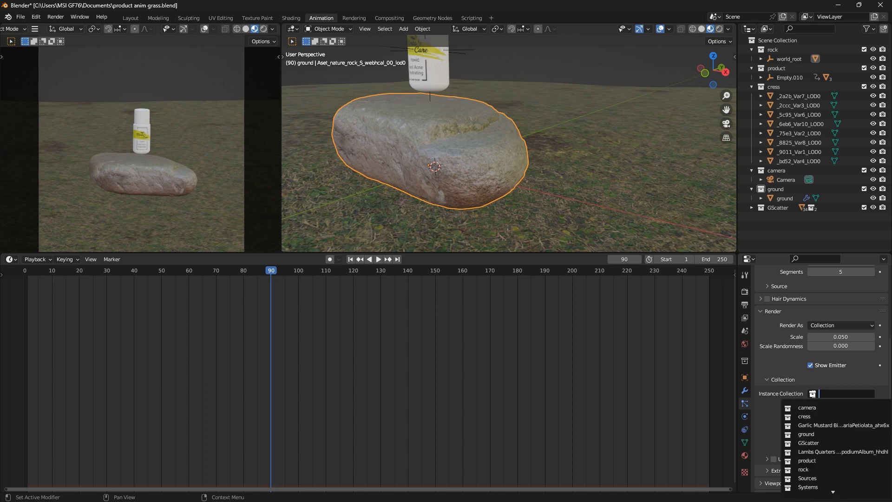
pyautogui.click(810, 416)
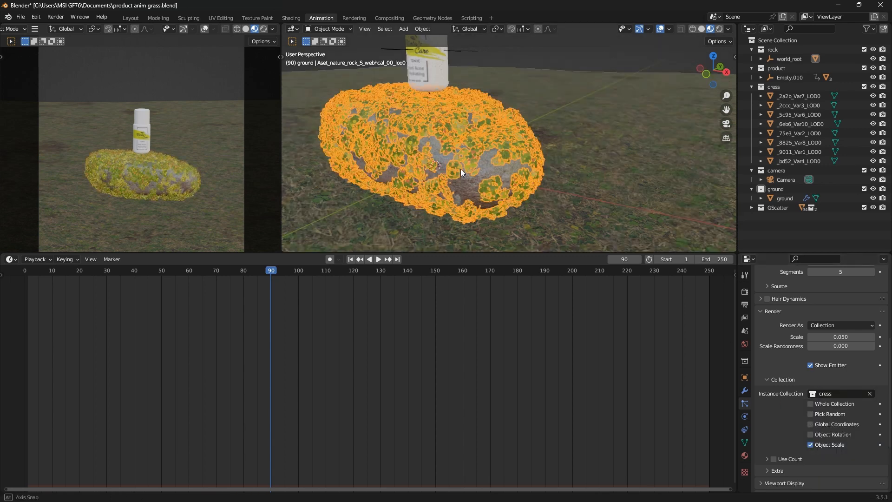
# Examine the cress particles on the rock from several angles and compare them with the source plants beneath the ground
pyautogui.scroll(6, 408, 127)
pyautogui.scroll(-8, 453, 129)
pyautogui.moveTo(465, 166); pyautogui.dragTo(369, 175, button='middle')
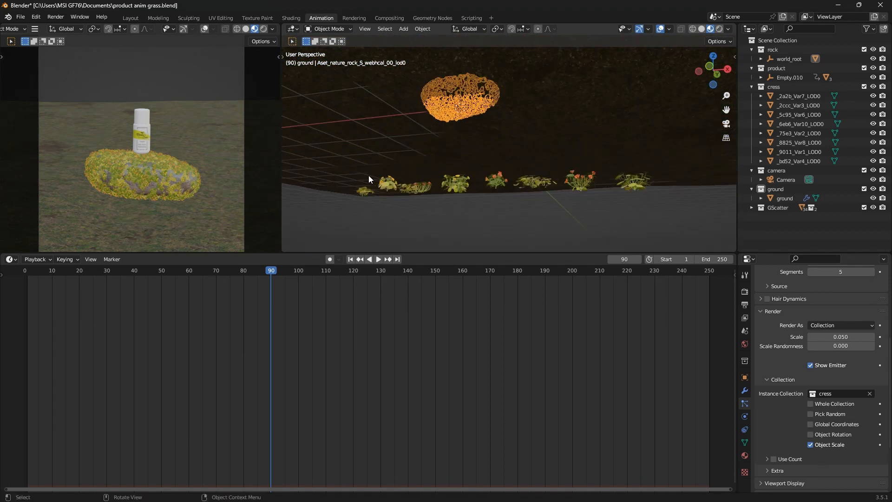
pyautogui.moveTo(486, 177); pyautogui.dragTo(473, 57, button='middle')
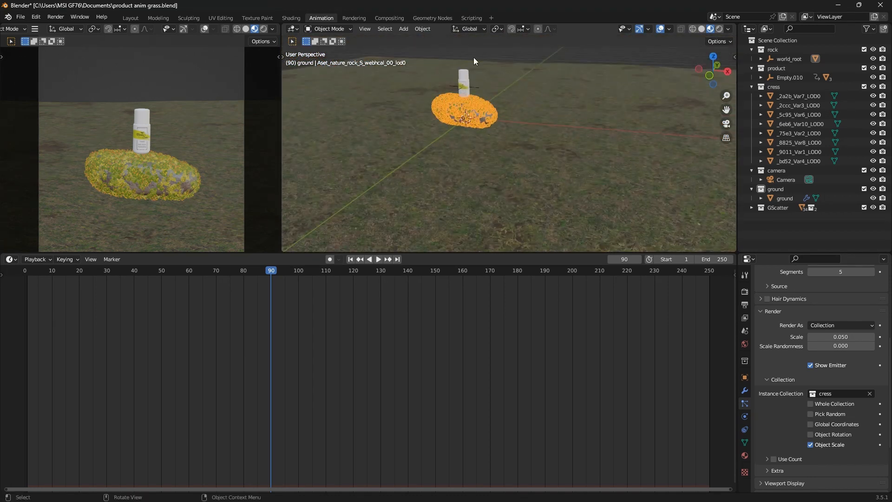
pyautogui.scroll(10, 456, 96)
pyautogui.scroll(-8, 467, 111)
pyautogui.moveTo(485, 126); pyautogui.dragTo(545, 174, button='middle')
pyautogui.scroll(6, 492, 165)
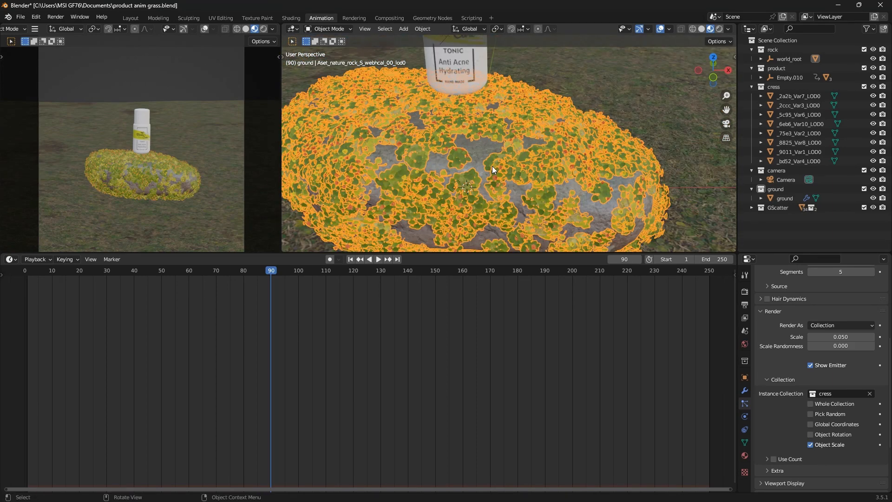
pyautogui.scroll(-3, 466, 156)
pyautogui.moveTo(467, 156); pyautogui.dragTo(489, 137, button='middle')
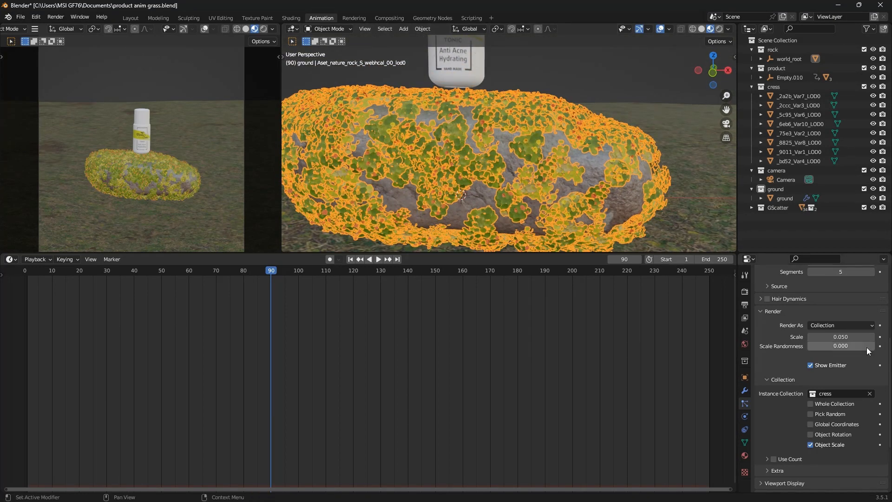
# Set the emission number of the rock's hair particle system to 5000
pyautogui.scroll(7, 842, 349)
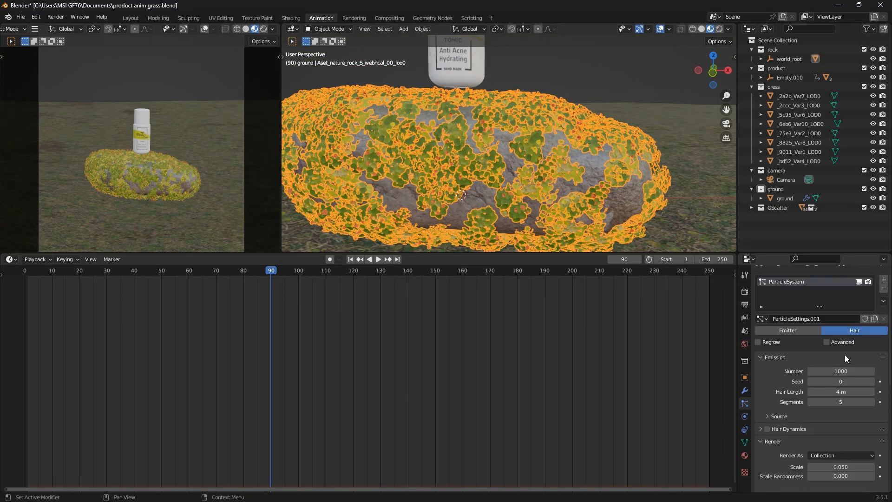
pyautogui.click(836, 371)
pyautogui.write('5')
pyautogui.press('Return')
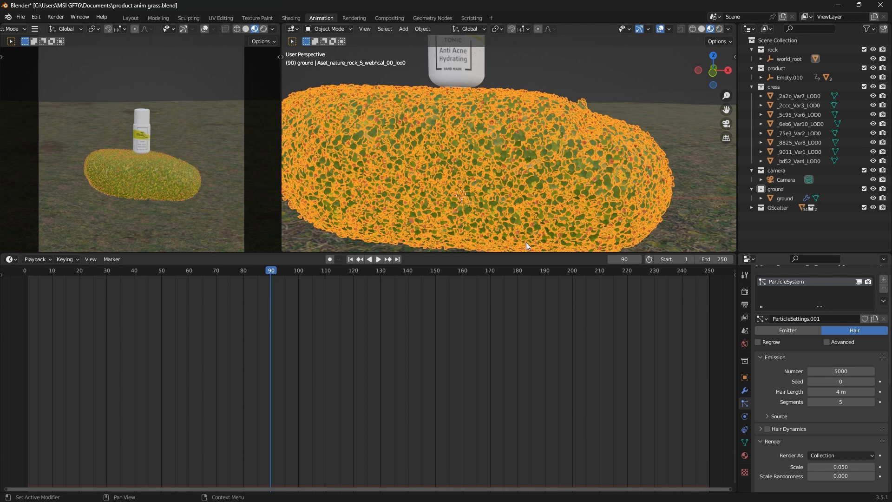
# Inspect the density of the cress covering the rock up close, selecting Garlic Mustard Big LOD1 to clear the rock's selection outline
pyautogui.scroll(-2, 506, 218)
pyautogui.moveTo(505, 215); pyautogui.dragTo(483, 215, button='middle')
pyautogui.scroll(3, 481, 200)
pyautogui.scroll(2, 479, 179)
pyautogui.scroll(-3, 480, 153)
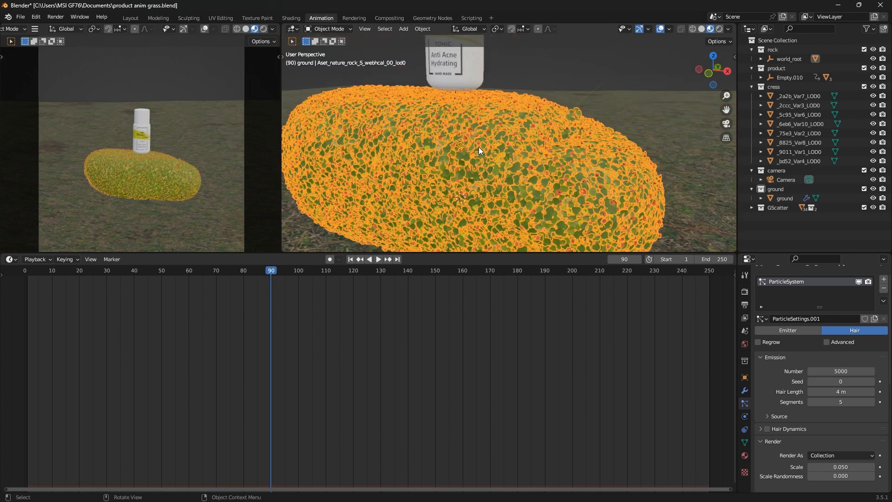
pyautogui.scroll(5, 483, 158)
pyautogui.scroll(-5, 491, 161)
pyautogui.scroll(1, 496, 162)
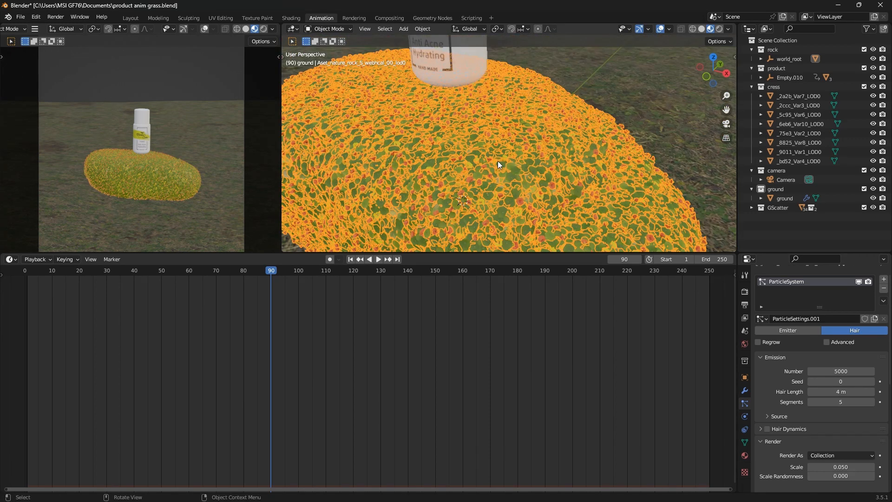
pyautogui.scroll(1, 499, 152)
pyautogui.scroll(-3, 498, 149)
pyautogui.moveTo(498, 149); pyautogui.dragTo(528, 130, button='middle')
pyautogui.click(622, 116)
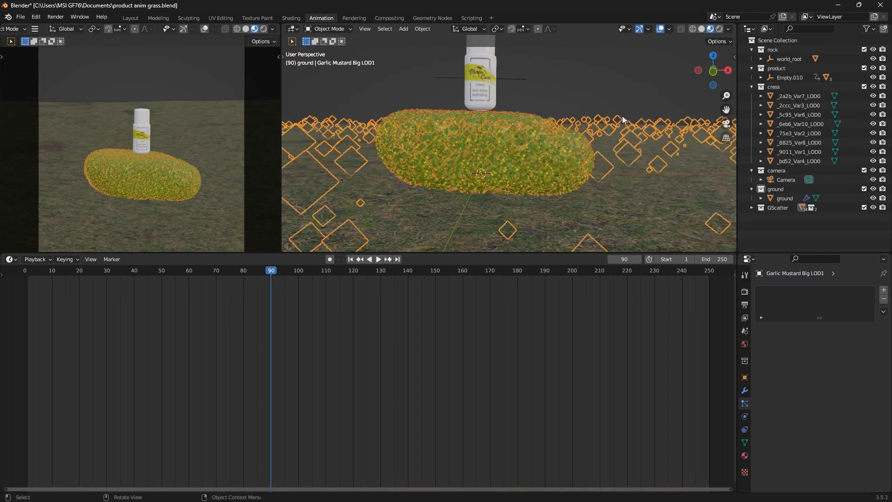
pyautogui.scroll(2, 610, 114)
pyautogui.moveTo(558, 100); pyautogui.dragTo(523, 106, button='middle')
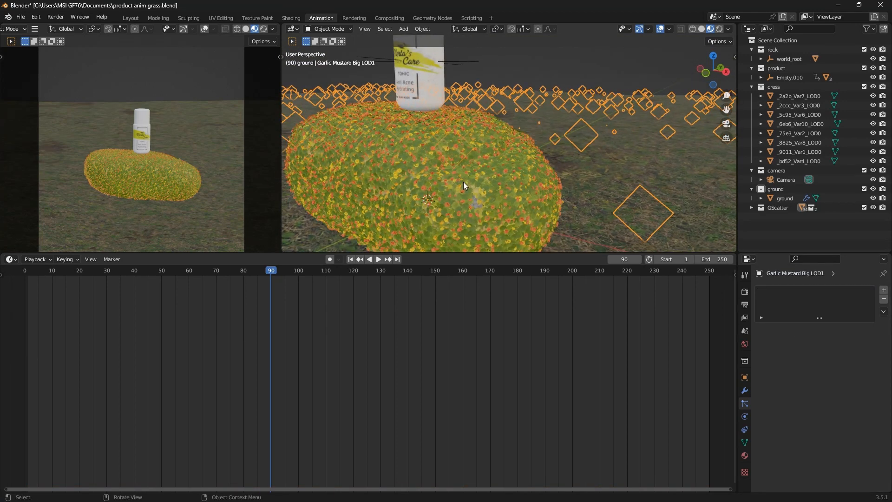
# Select the rock and set the scale randomness of its hair particles to 0.646
pyautogui.scroll(3, 463, 182)
pyautogui.scroll(-3, 488, 157)
pyautogui.click(469, 158)
pyautogui.scroll(-6, 838, 413)
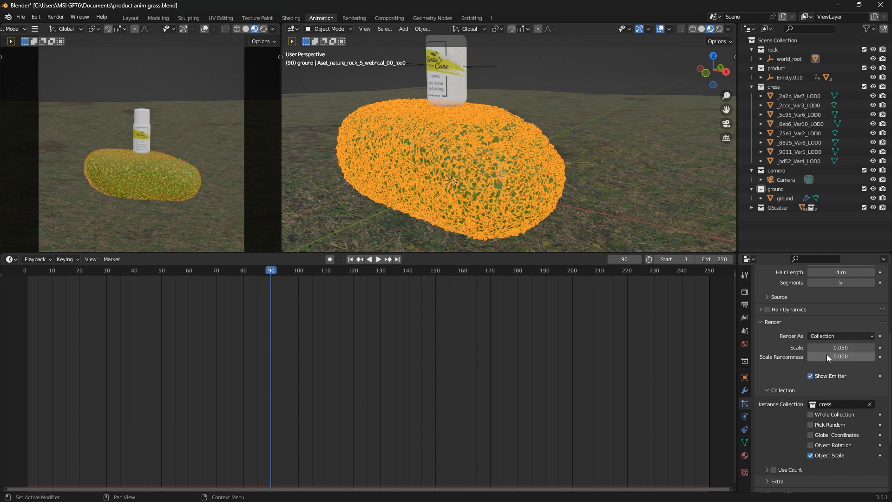
pyautogui.moveTo(824, 357); pyautogui.dragTo(864, 357)
pyautogui.moveTo(446, 217)
pyautogui.mouseDown(button='middle')
pyautogui.moveTo(473, 216)
pyautogui.moveTo(432, 209)
pyautogui.mouseUp(button='middle')
pyautogui.scroll(6, 456, 158)
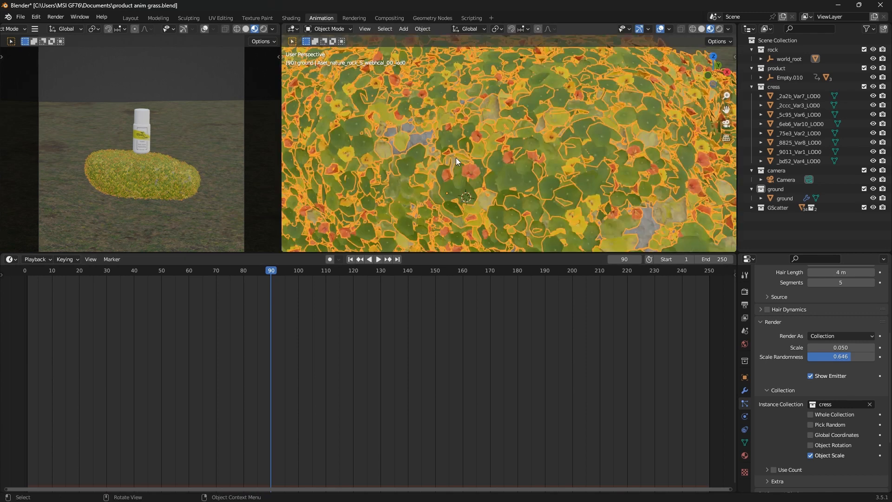
pyautogui.scroll(-4, 457, 158)
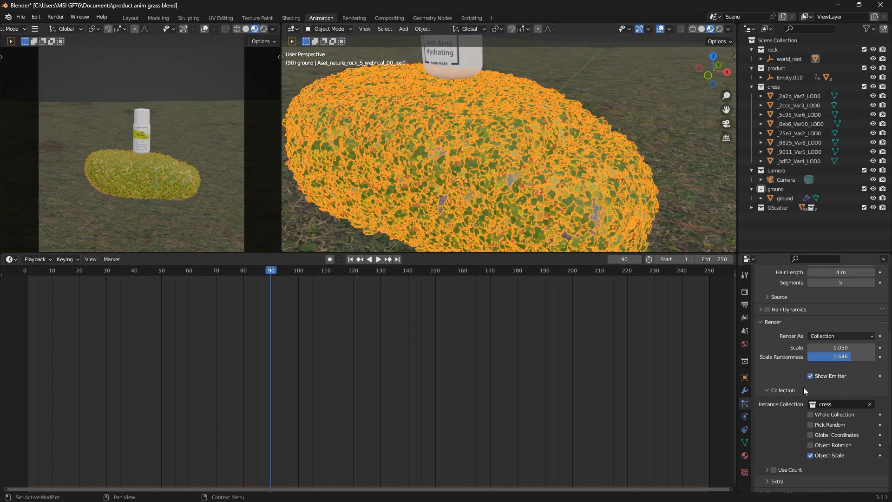
# Give the viewports slightly more height by shrinking the timeline area, with frame 90 as the current frame
pyautogui.scroll(-4, 807, 423)
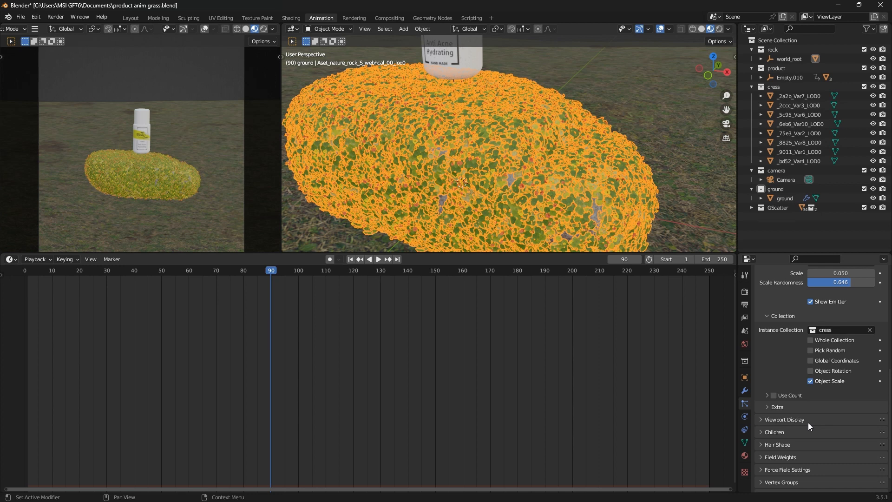
pyautogui.scroll(-3, 494, 163)
pyautogui.scroll(2, 495, 171)
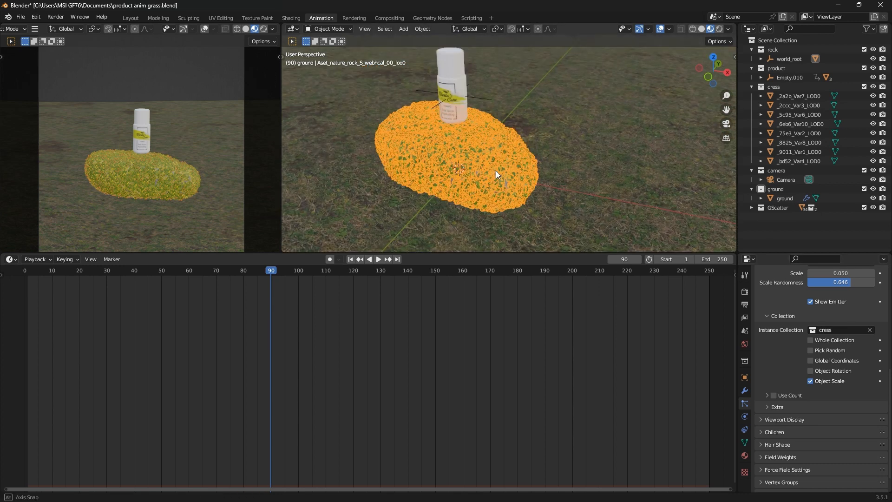
pyautogui.scroll(1, 467, 149)
pyautogui.scroll(-2, 488, 167)
pyautogui.moveTo(492, 171); pyautogui.dragTo(497, 159, button='middle')
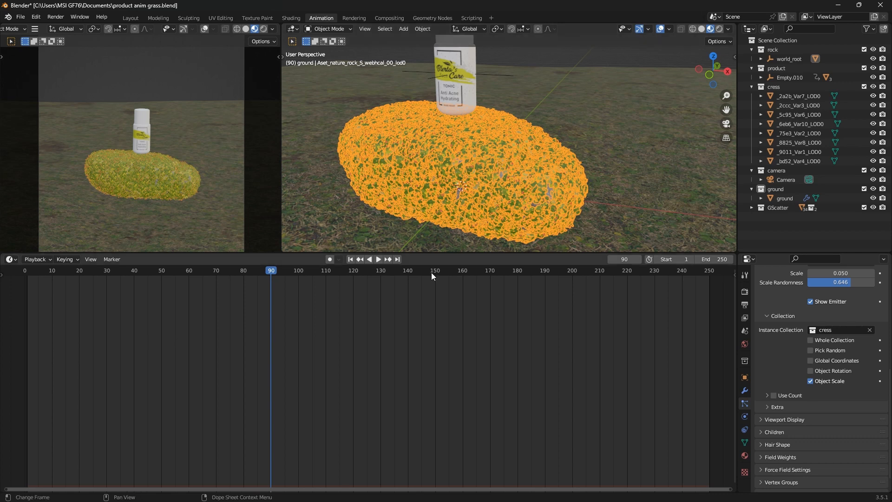
pyautogui.moveTo(443, 254); pyautogui.dragTo(449, 318)
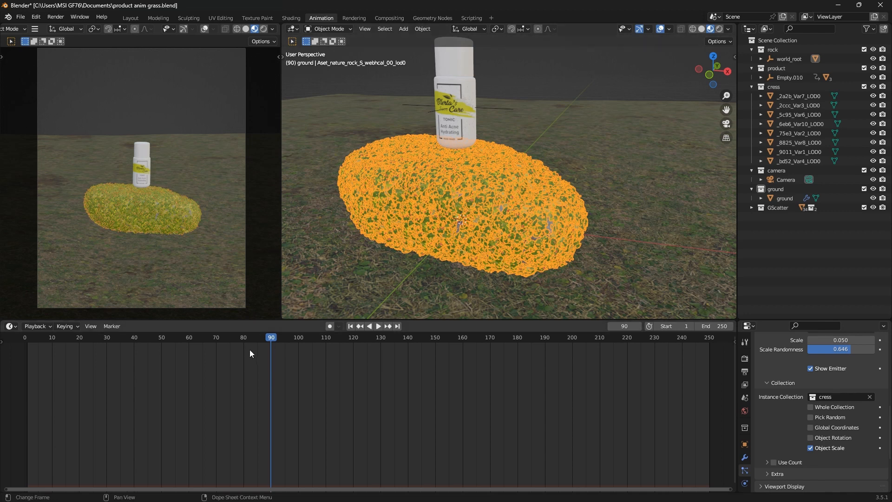
pyautogui.press('space')
pyautogui.moveTo(296, 341); pyautogui.dragTo(271, 352)
pyautogui.moveTo(778, 319); pyautogui.dragTo(789, 272)
# Try a hair length of 4.1 m on the rock's particle system and undo the change
pyautogui.scroll(4, 816, 390)
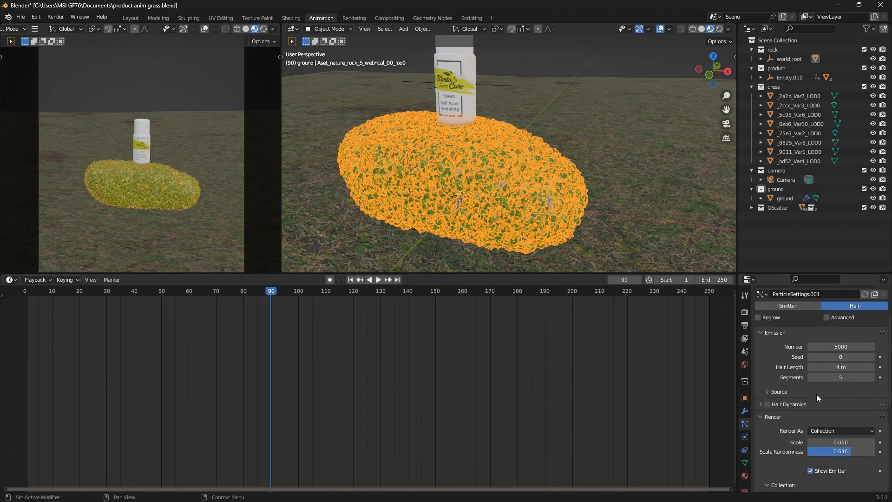
pyautogui.scroll(-4, 816, 392)
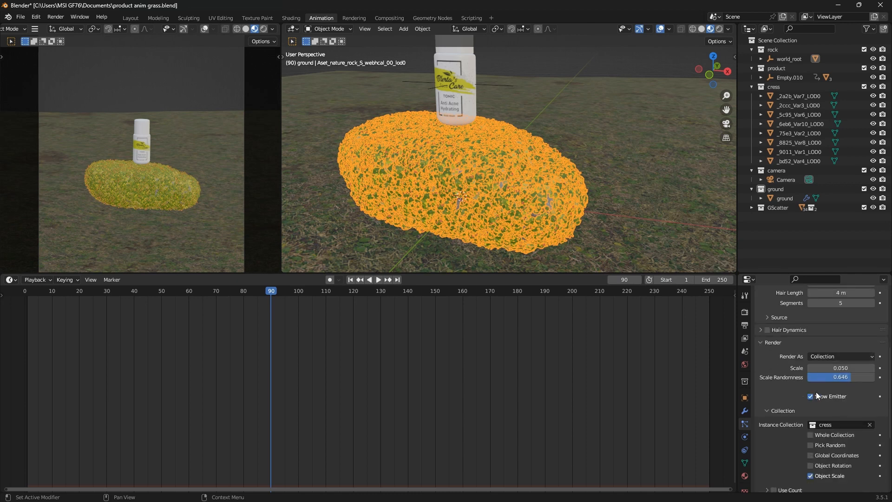
pyautogui.scroll(7, 815, 391)
pyautogui.scroll(-5, 815, 391)
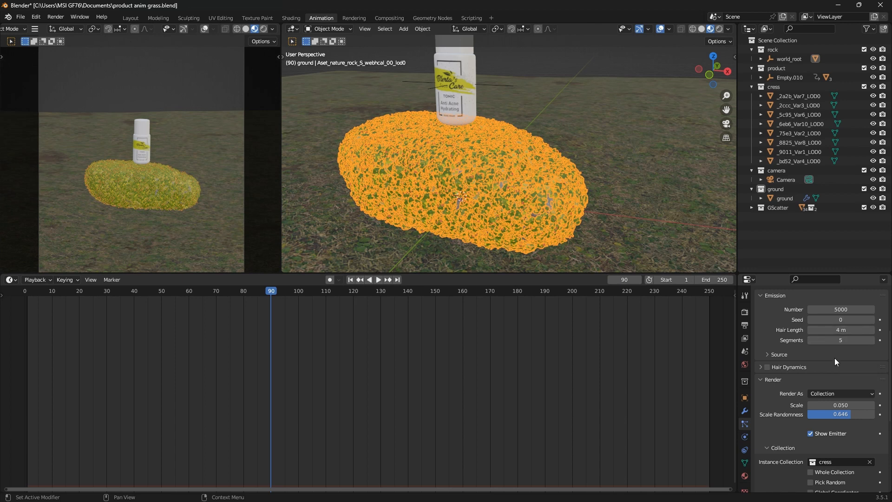
pyautogui.scroll(-1, 834, 360)
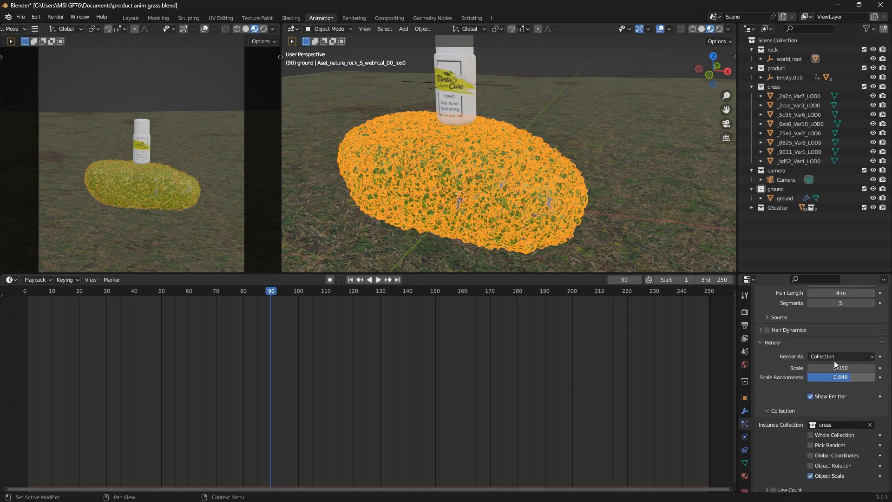
pyautogui.moveTo(840, 311); pyautogui.dragTo(844, 311)
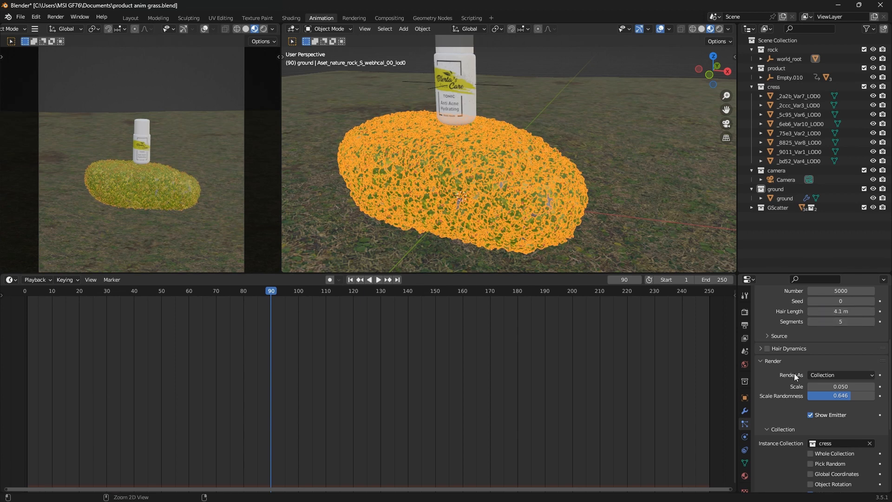
pyautogui.hotkey('ctrl', 'z')
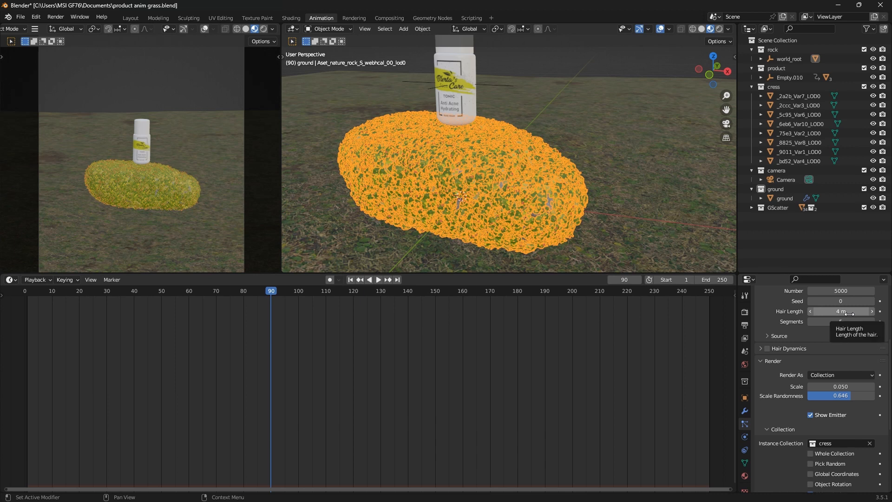
# Set the render scale of the rock's cress particles to 0.001 and keyframe it at frame 90
pyautogui.scroll(-3, 793, 389)
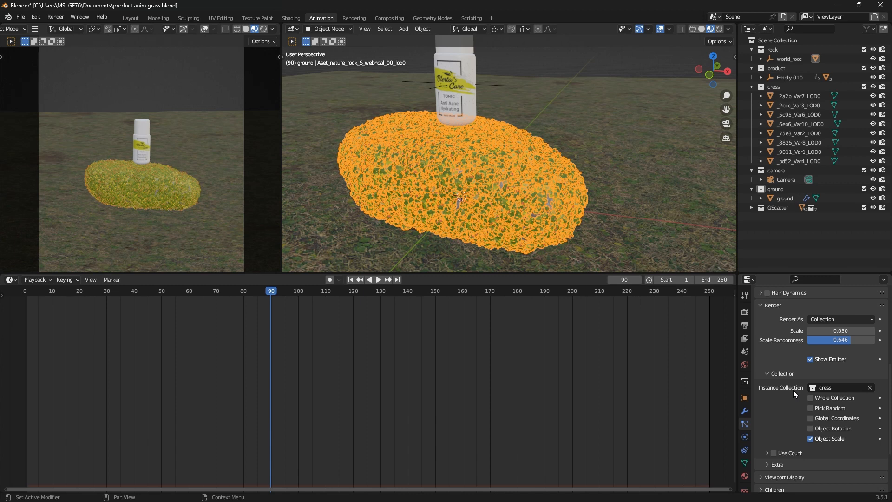
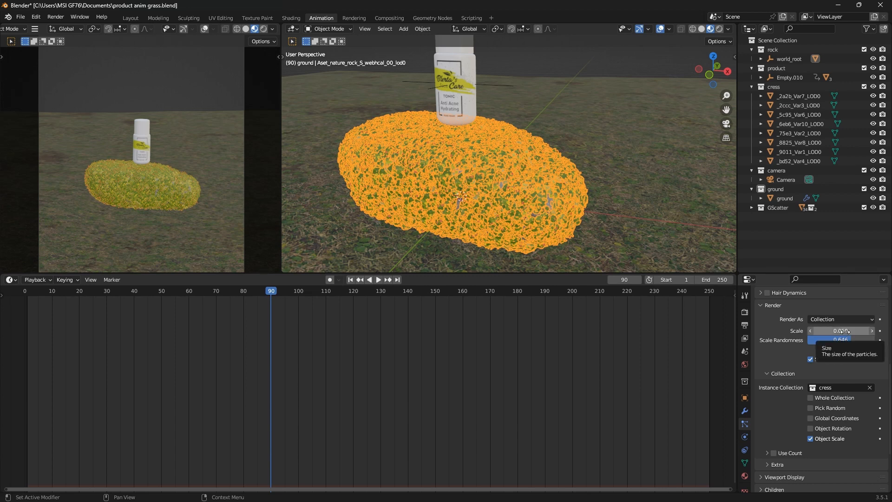
pyautogui.click(843, 331)
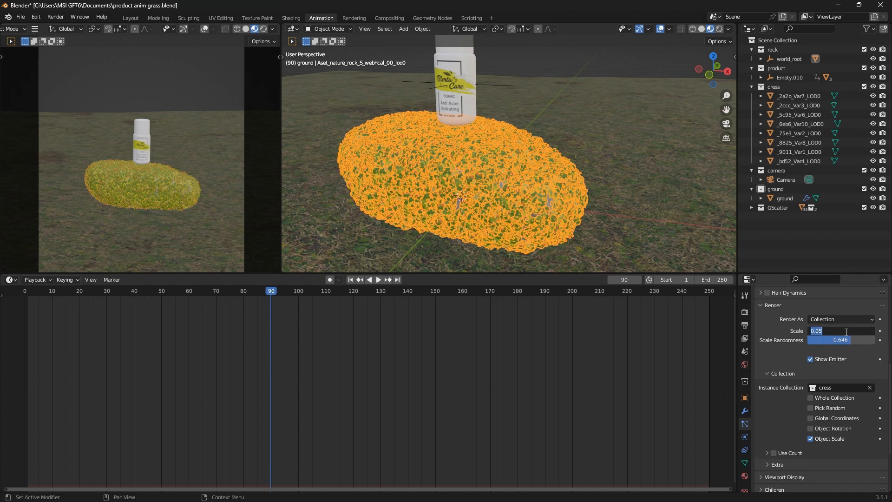
pyautogui.write('0')
pyautogui.press('Return')
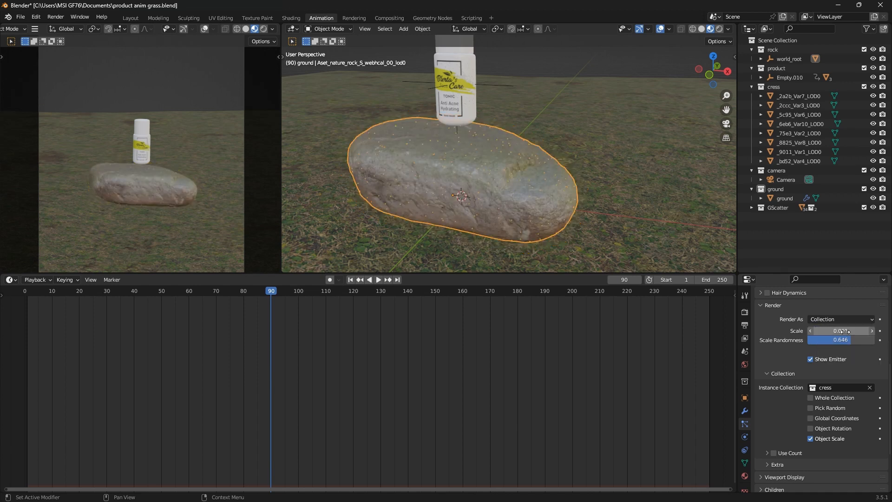
pyautogui.click(880, 330)
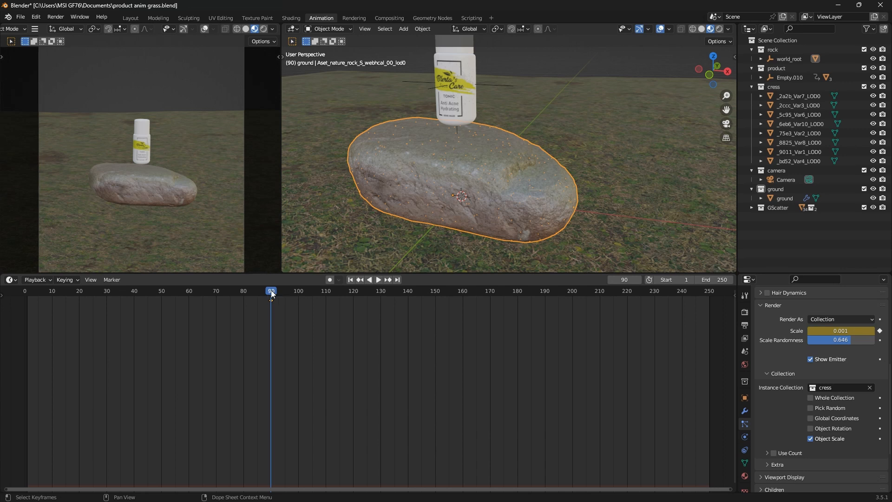
# At frame 150, set the particles' render scale to 0.05 and keyframe it
pyautogui.press('space')
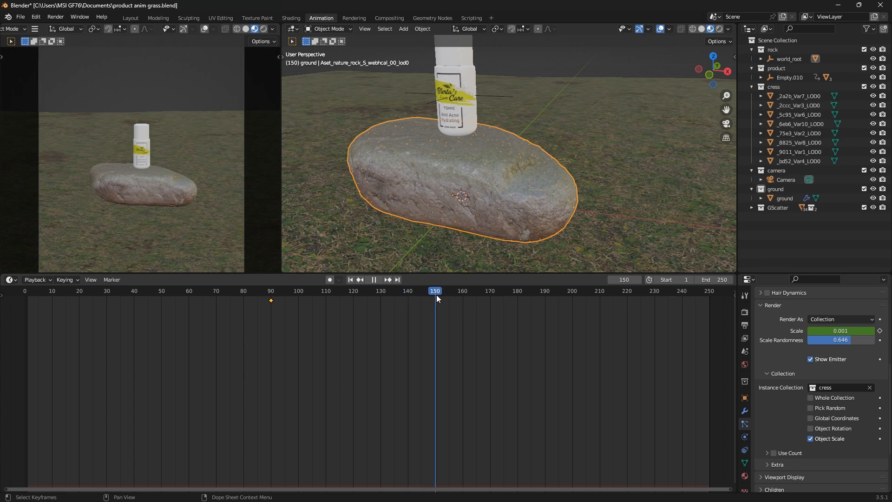
pyautogui.press('space')
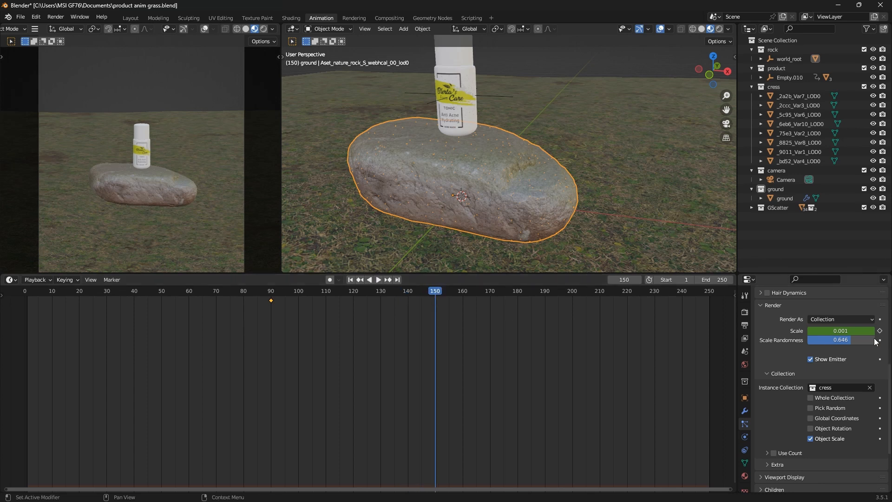
pyautogui.click(850, 331)
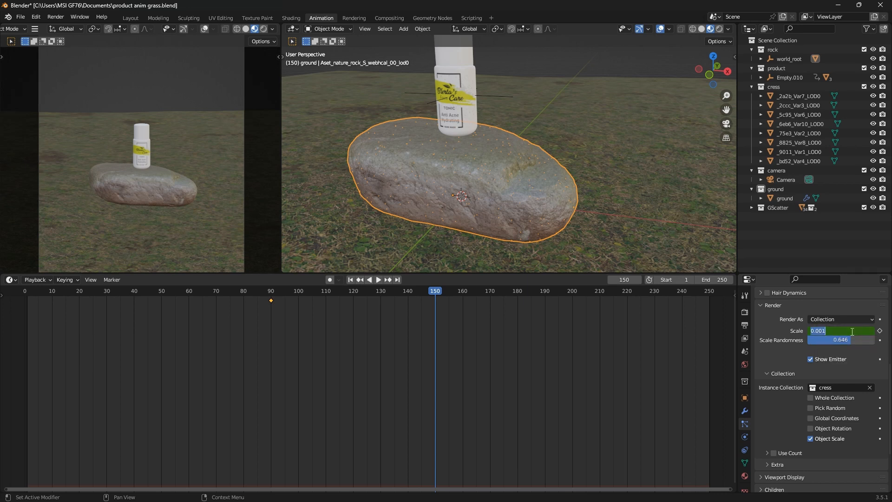
pyautogui.press('BackSpace')
pyautogui.write('.05')
pyautogui.press('Return')
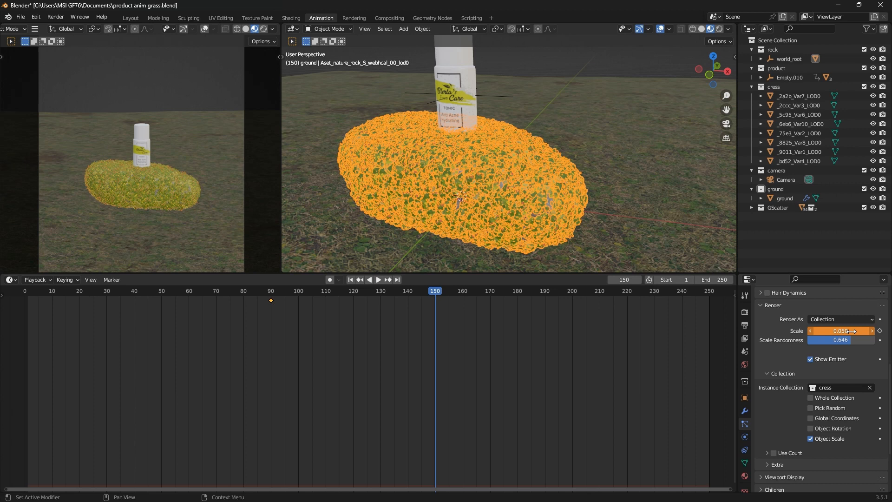
pyautogui.click(879, 331)
# Play back the cress growing on the rock and enlarge the viewports by shrinking the timeline area
pyautogui.hotkey('shift', 'ctrl', 'space')
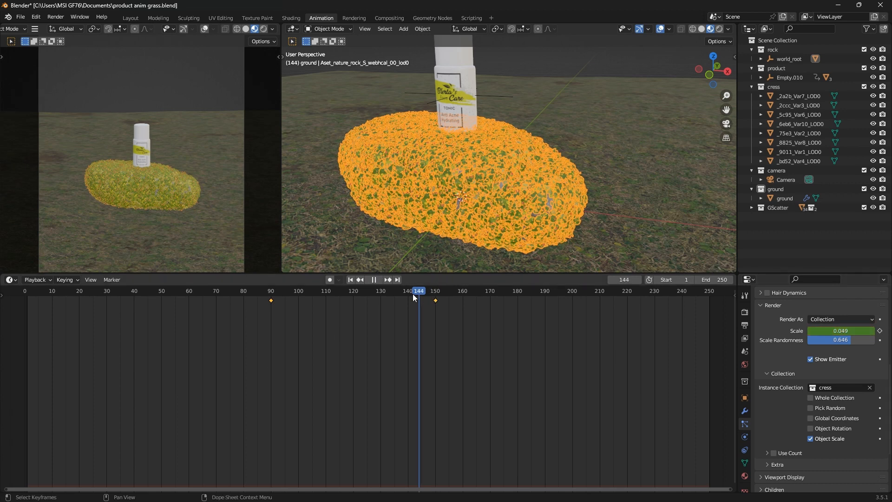
pyautogui.moveTo(242, 295); pyautogui.dragTo(106, 310)
pyautogui.press('space')
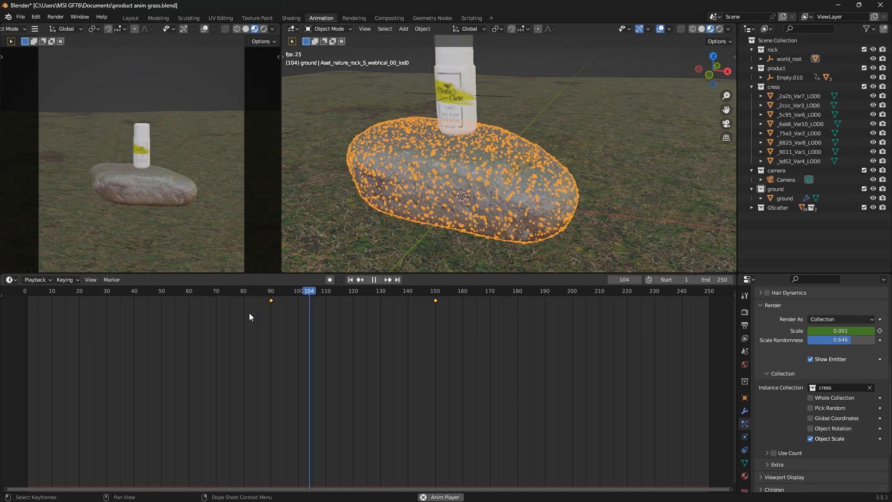
pyautogui.press('space')
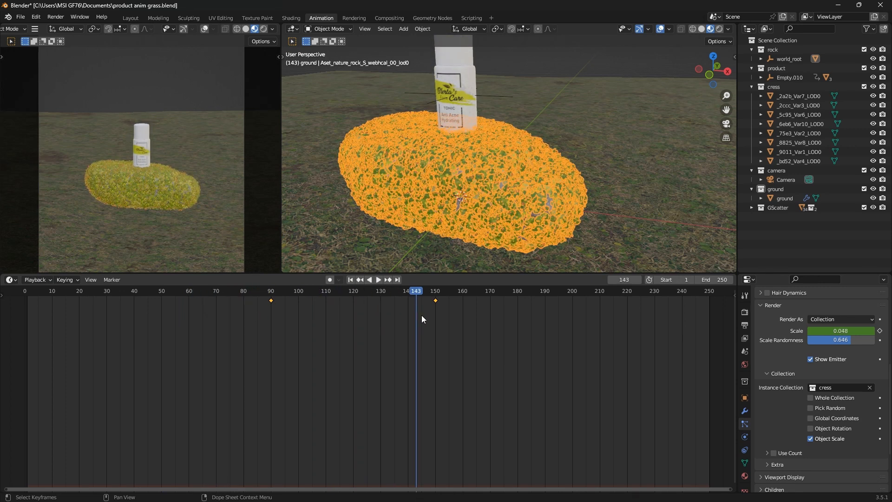
pyautogui.moveTo(417, 296); pyautogui.dragTo(453, 364)
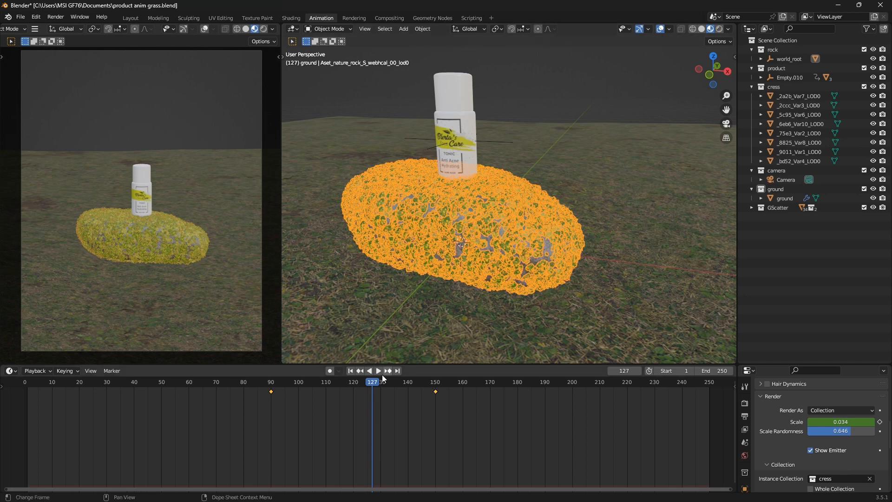
# Move both particle scale keyframes 19 frames earlier, to frames 71 and 131
pyautogui.click(307, 391)
pyautogui.press('space')
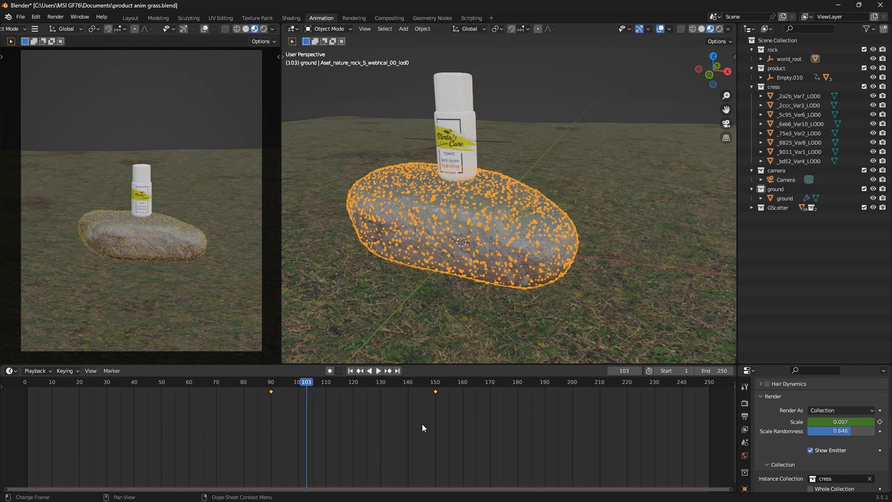
pyautogui.press('g')
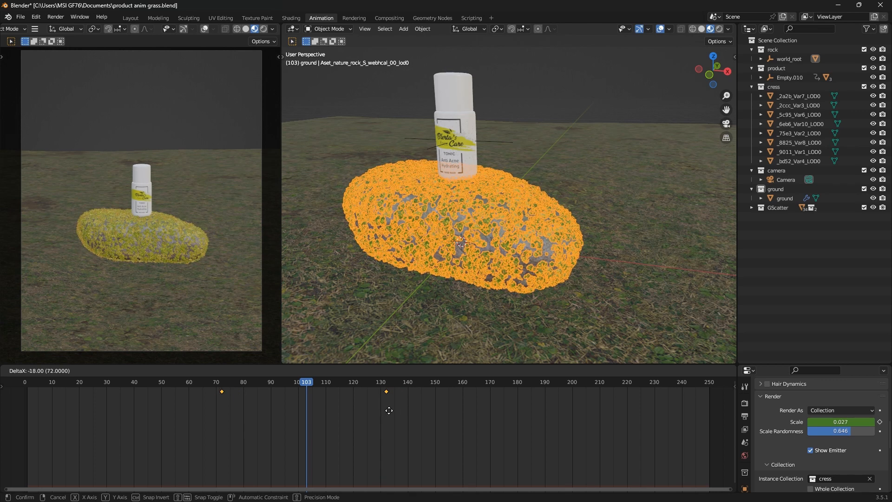
pyautogui.click(387, 411)
# Play back the retimed cress growth together with the bottle's landing and save the file
pyautogui.click(149, 386)
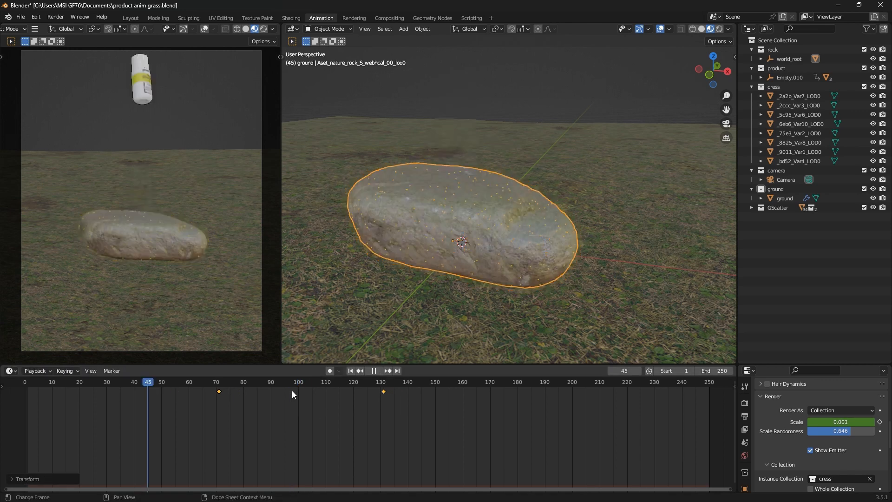
pyautogui.press('space')
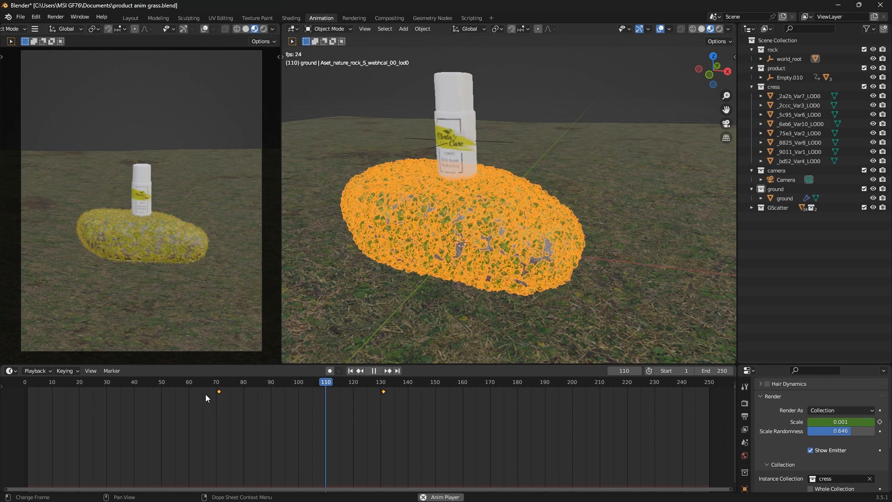
pyautogui.press('space')
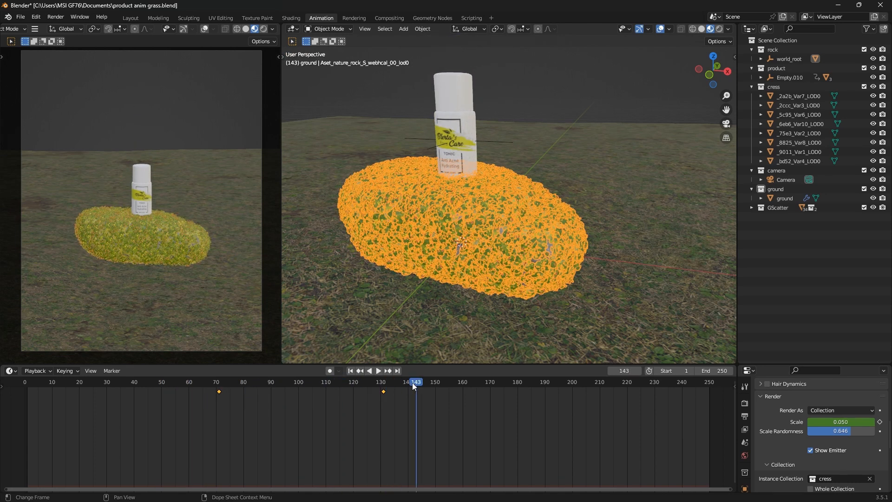
pyautogui.moveTo(411, 383); pyautogui.dragTo(483, 408)
pyautogui.scroll(-8, 461, 257)
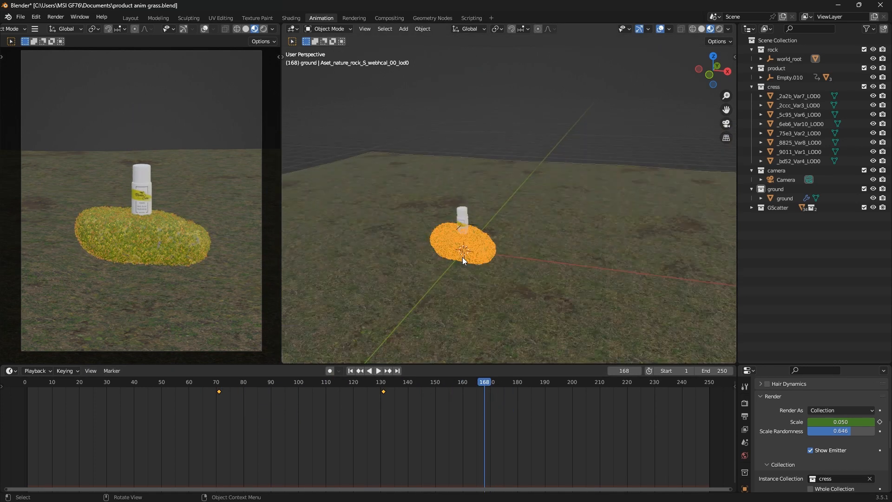
pyautogui.hotkey('ctrl', 's')
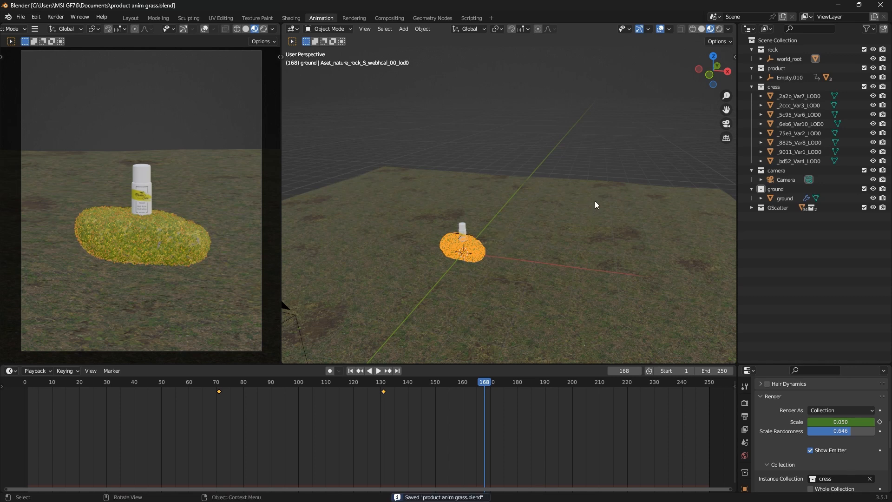
# Open the GScatter settings at the list of scatter systems on the ground
pyautogui.moveTo(474, 225); pyautogui.dragTo(520, 204, button='middle')
pyautogui.press('n')
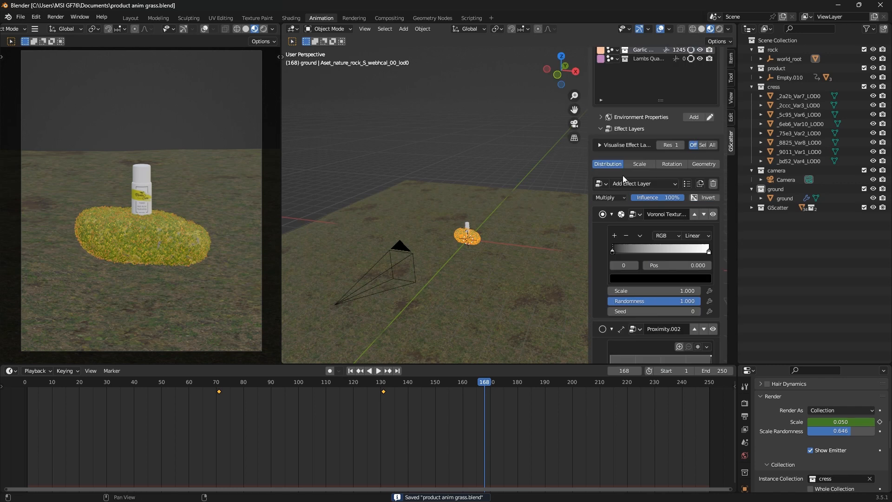
pyautogui.scroll(4, 650, 93)
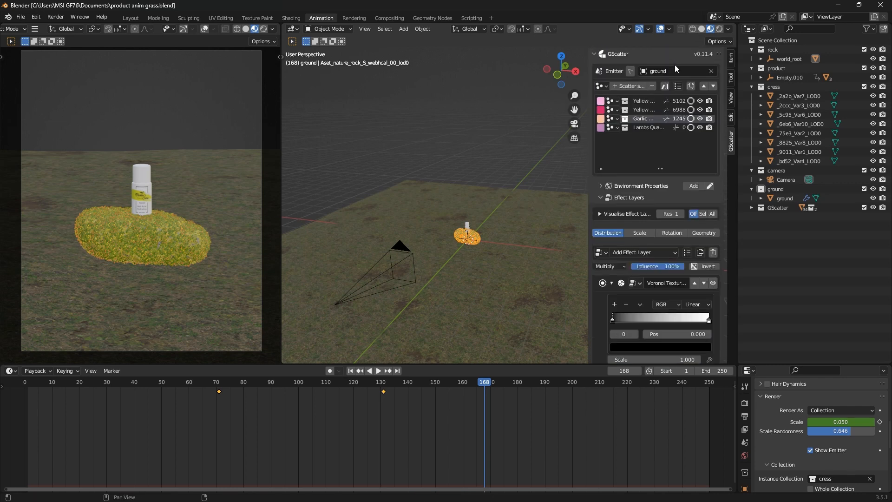
# Switch the main viewport to solid shading and examine the scattered plant proxies around the rock and across the ground
pyautogui.click(701, 29)
pyautogui.moveTo(583, 131)
pyautogui.mouseDown(button='middle')
pyautogui.moveTo(471, 243)
pyautogui.moveTo(420, 182)
pyautogui.moveTo(443, 178)
pyautogui.mouseUp(button='middle')
pyautogui.scroll(2, 403, 231)
pyautogui.moveTo(403, 232); pyautogui.dragTo(355, 234, button='middle')
pyautogui.scroll(3, 366, 232)
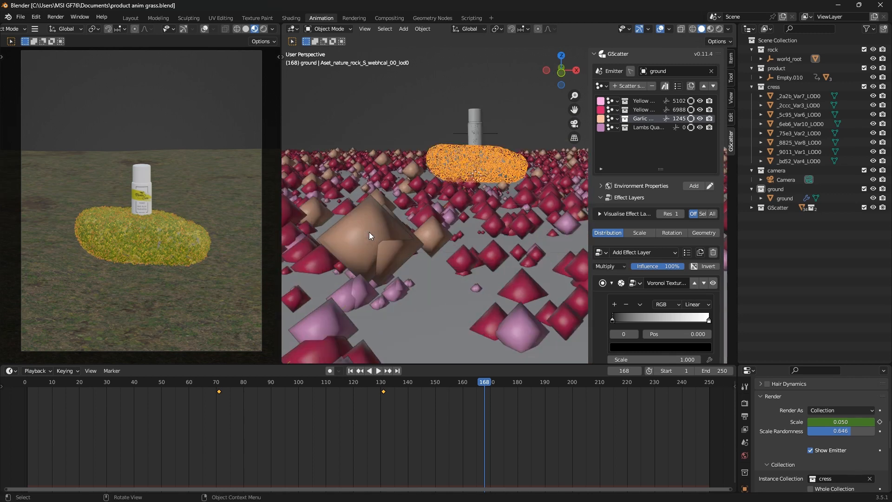
pyautogui.scroll(-4, 370, 232)
pyautogui.moveTo(426, 236); pyautogui.dragTo(407, 246, button='middle')
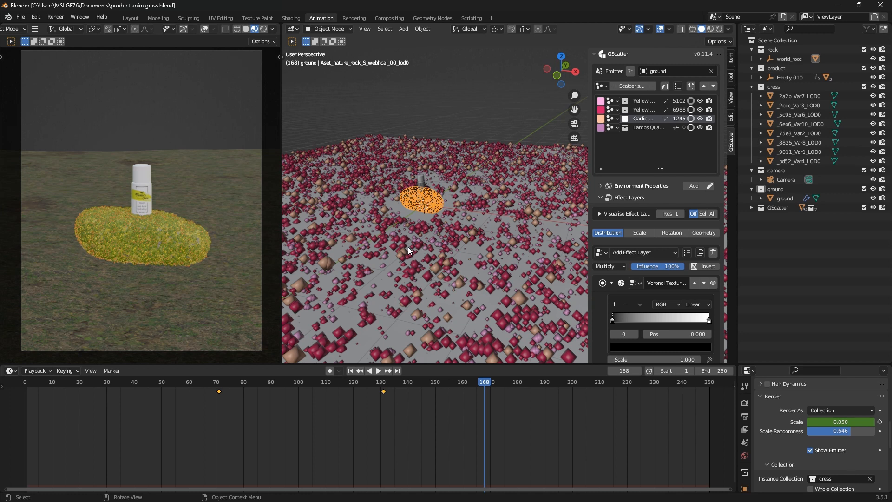
pyautogui.scroll(-3, 434, 231)
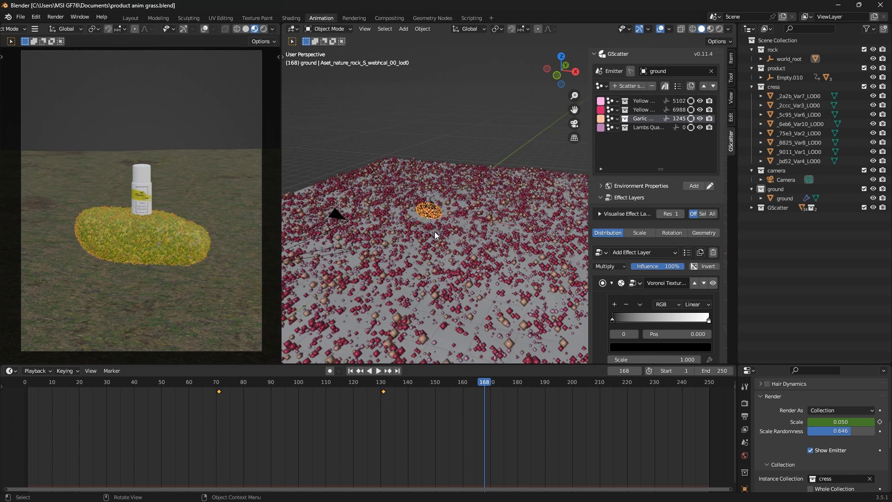
pyautogui.moveTo(434, 232); pyautogui.dragTo(420, 233, button='middle')
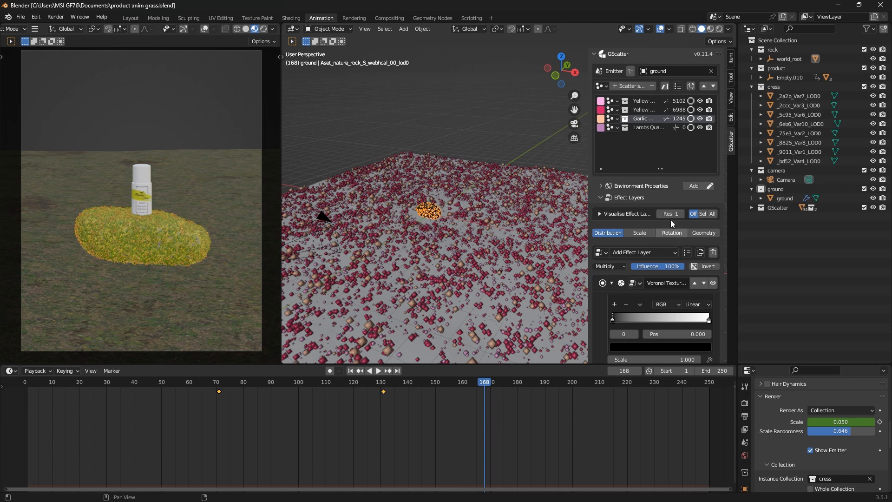
# Add a Wind effect layer to the rotation of the Yellow Oatgrass Big scatter system
pyautogui.click(643, 100)
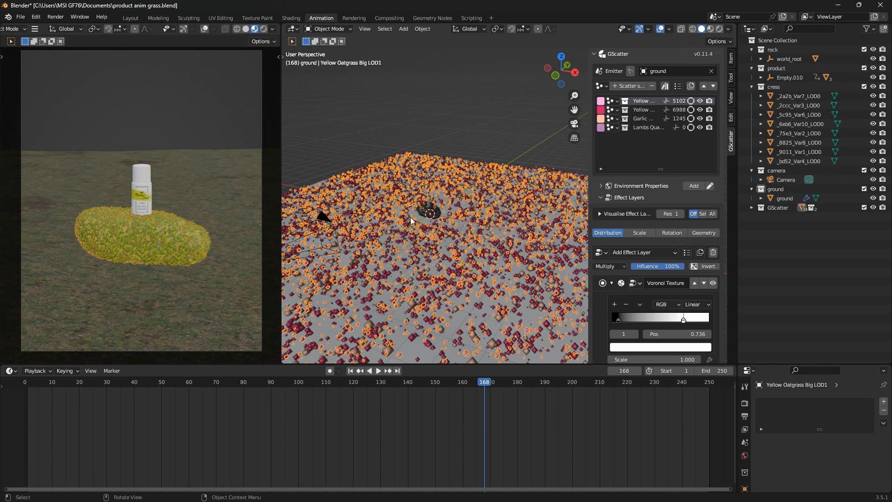
pyautogui.scroll(1, 436, 213)
pyautogui.click(677, 234)
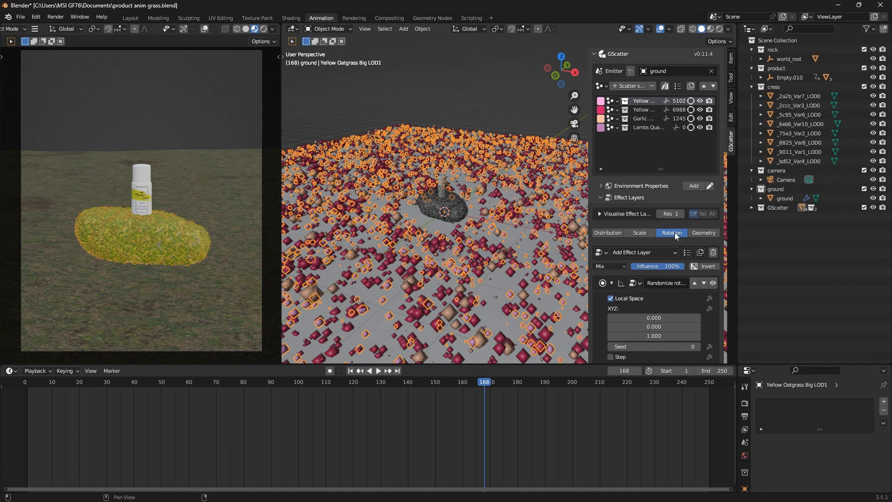
pyautogui.click(612, 236)
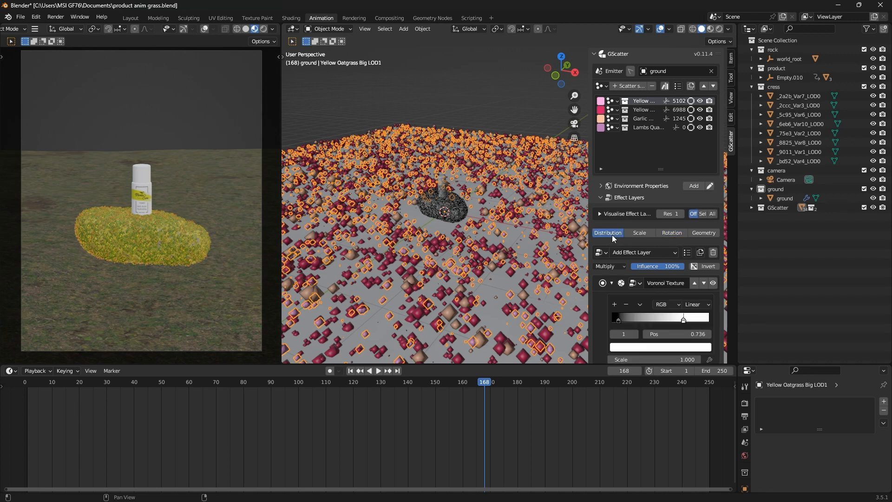
pyautogui.click(625, 253)
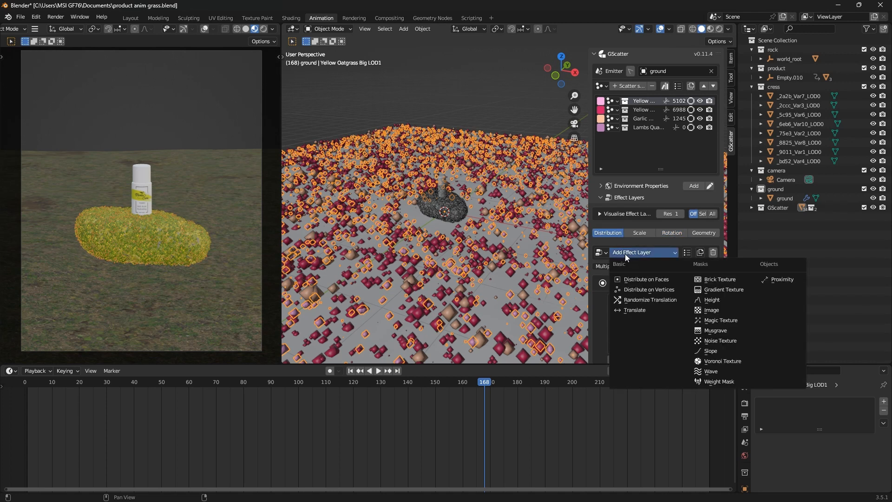
pyautogui.click(674, 232)
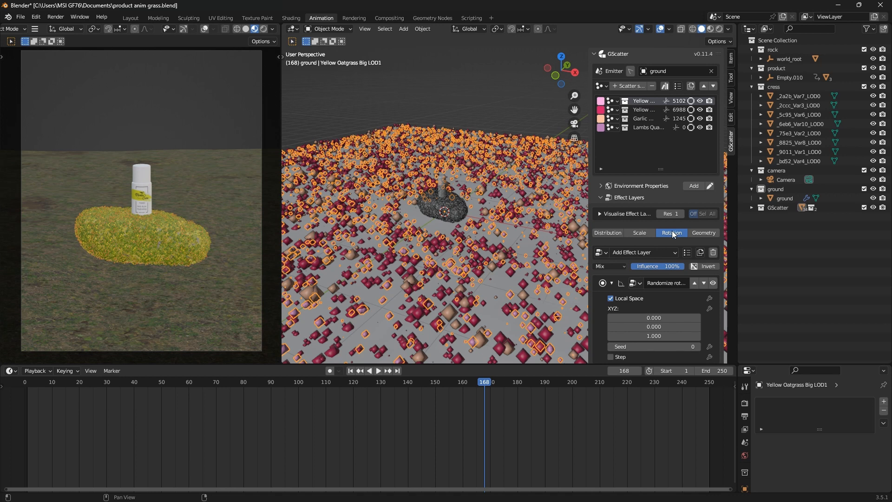
pyautogui.click(646, 253)
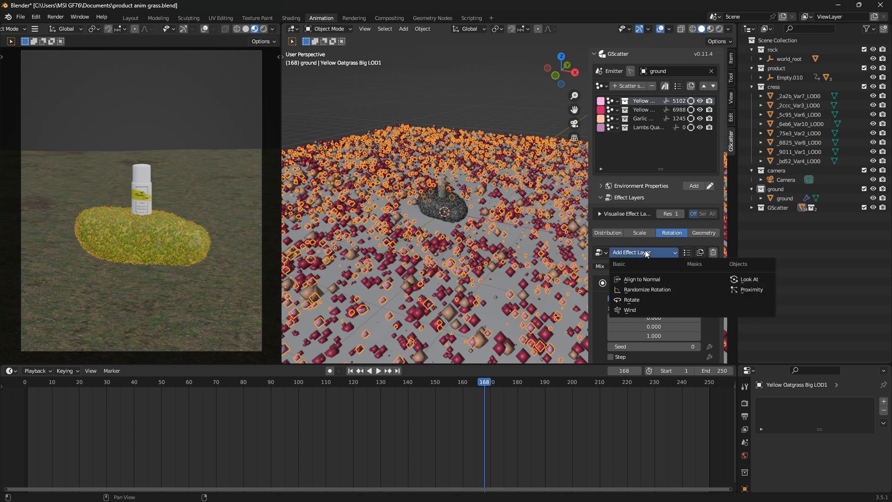
pyautogui.click(635, 307)
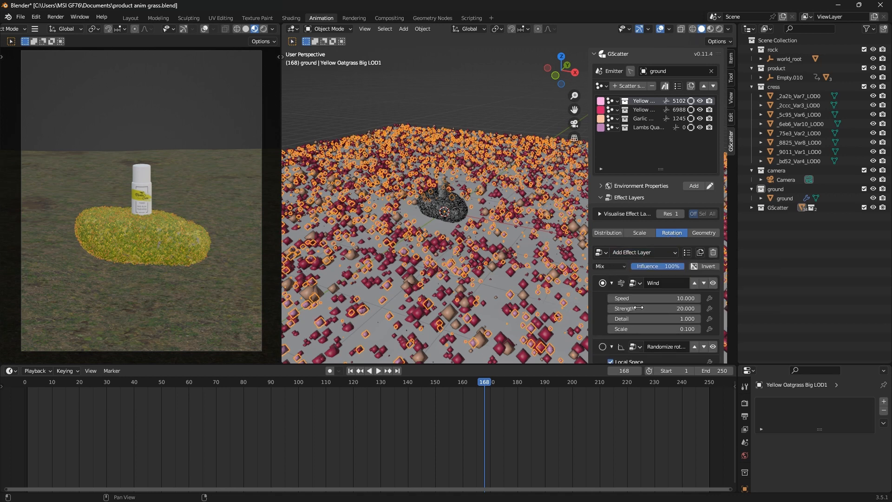
# Play the animation and inspect the Yellow Oatgrass Big proxies up close for wind movement
pyautogui.scroll(-1, 423, 225)
pyautogui.moveTo(435, 225); pyautogui.dragTo(447, 223, button='middle')
pyautogui.hotkey('ctrl', 'shift', 'space')
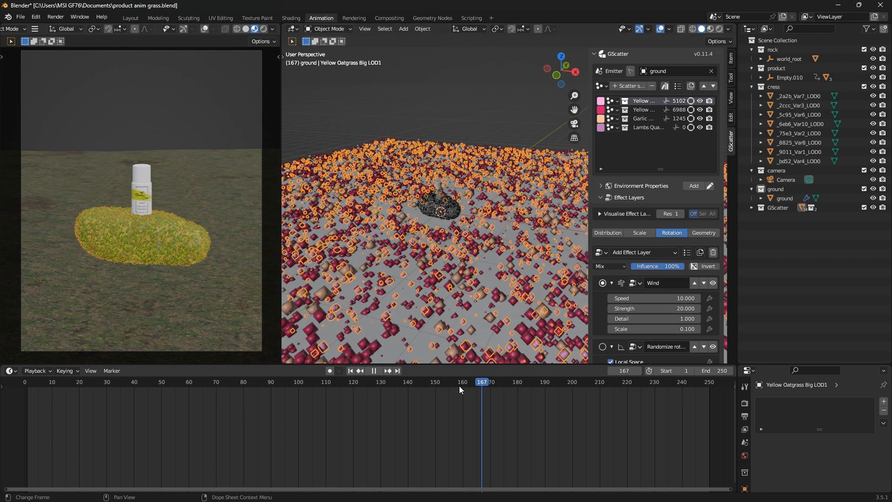
pyautogui.moveTo(459, 385); pyautogui.dragTo(325, 375)
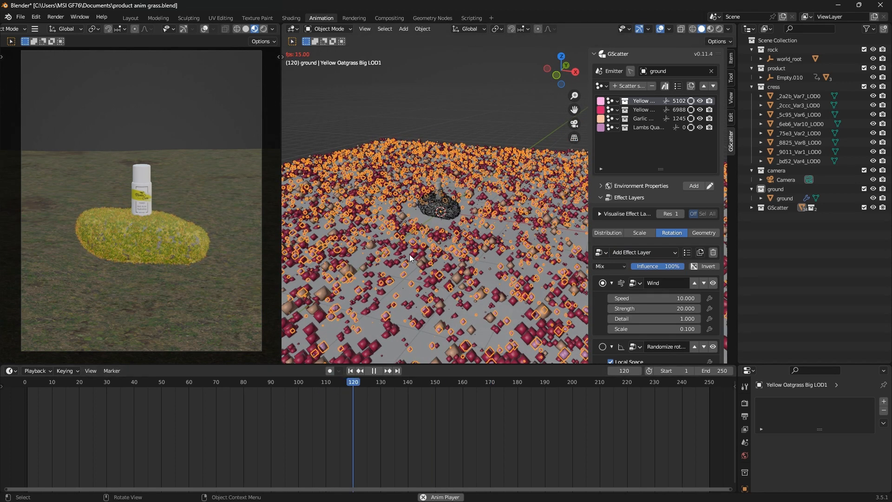
pyautogui.scroll(6, 411, 251)
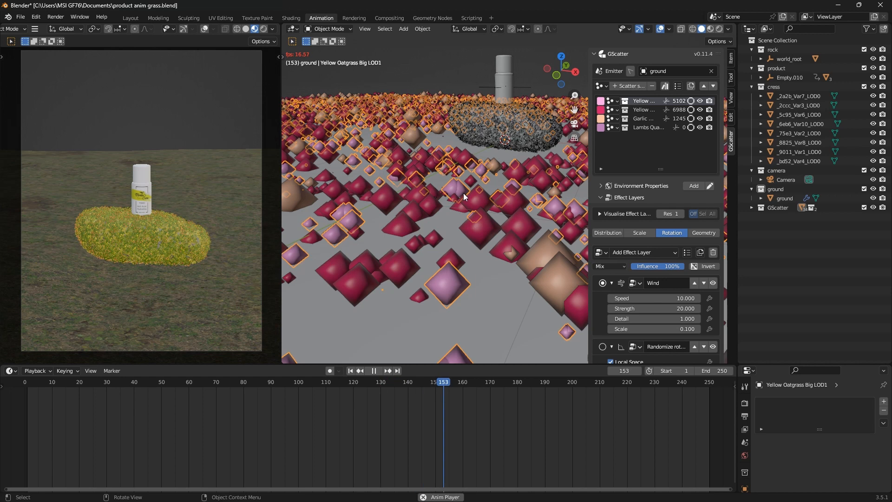
pyautogui.press('space')
# Display Yellow Oatgrass Big as full plants instead of proxies and hide the second Yellow Oatgrass and Garlic Mustard systems in the viewport
pyautogui.scroll(-3, 433, 200)
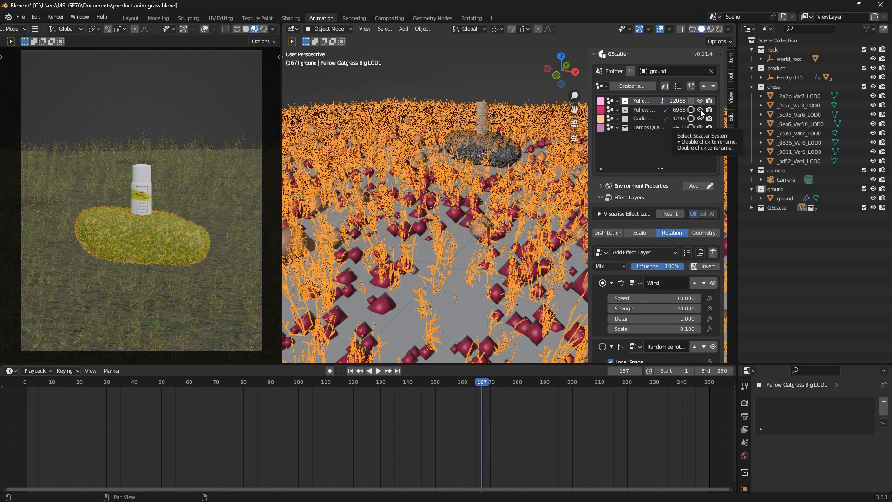
pyautogui.click(700, 109)
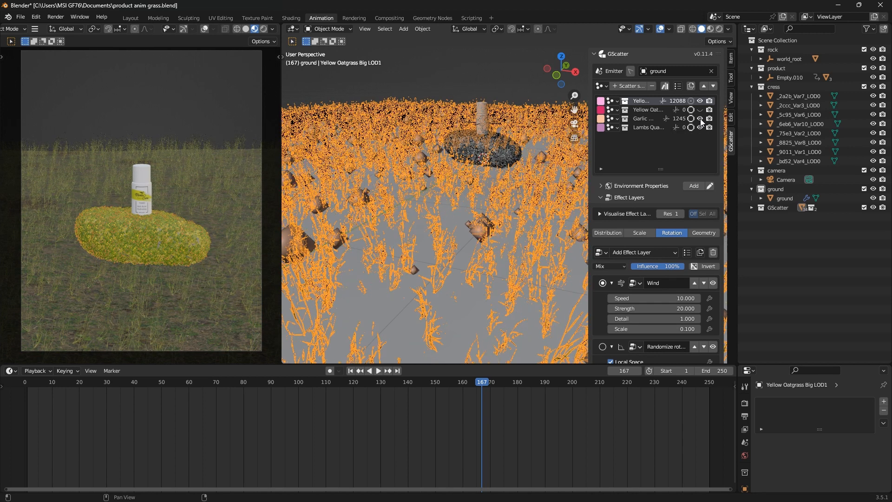
pyautogui.click(700, 118)
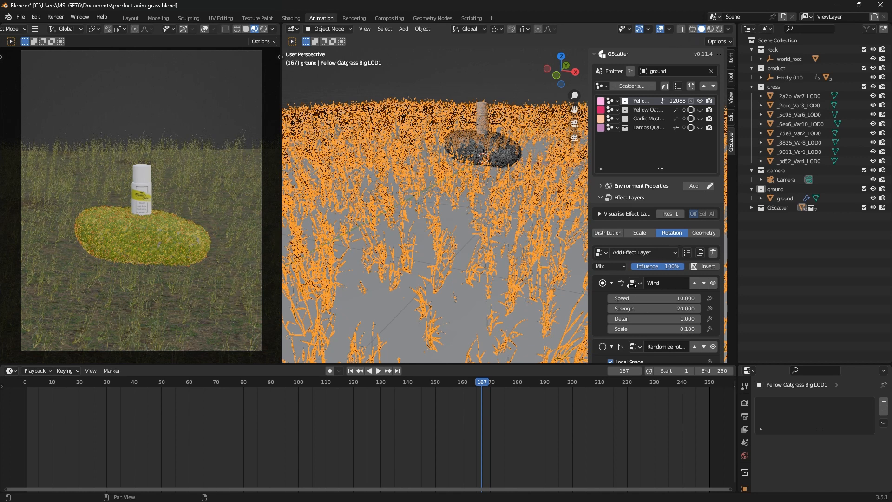
# Reduce the Yellow Oatgrass Big distribution density to 1 in its Distribute on Faces layer
pyautogui.click(609, 231)
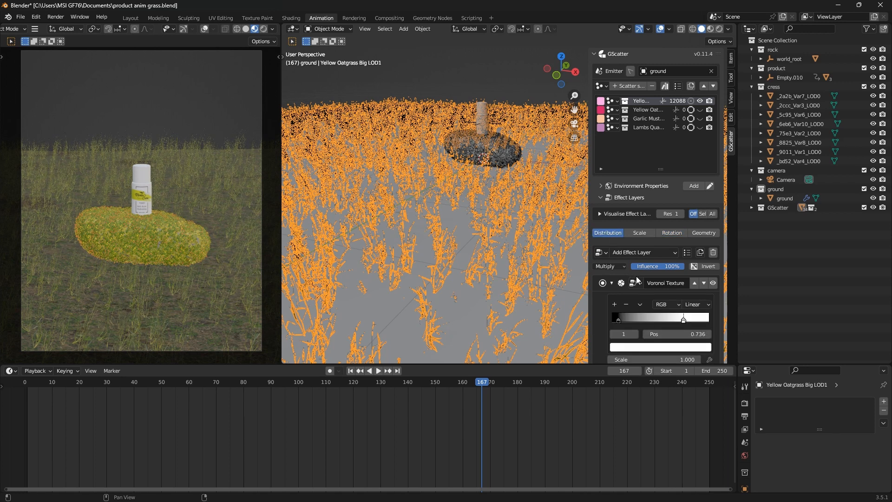
pyautogui.scroll(-14, 636, 276)
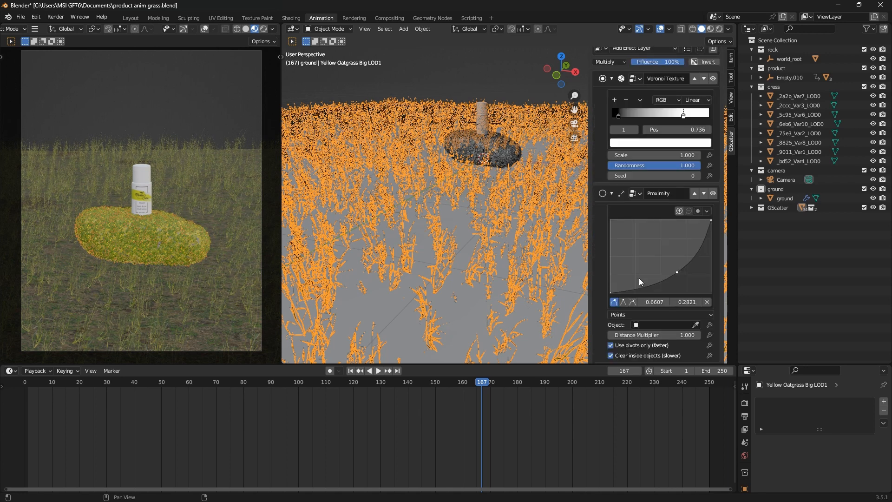
pyautogui.scroll(4, 639, 277)
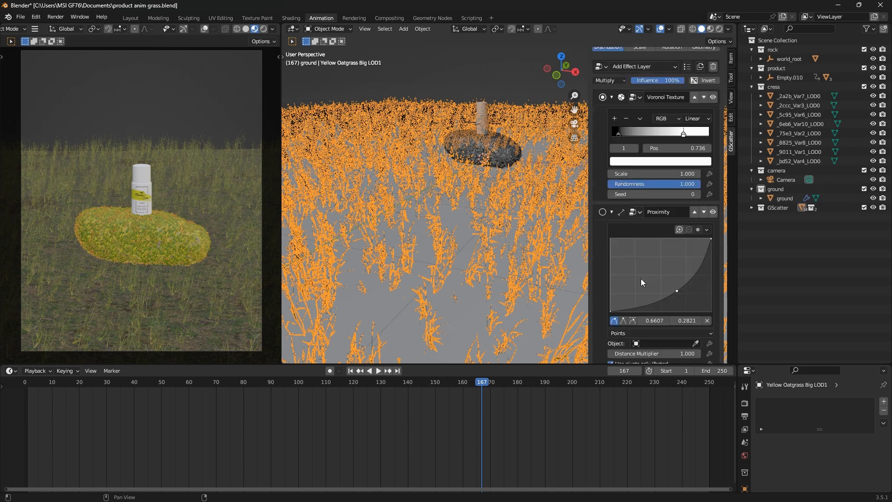
pyautogui.scroll(-1, 640, 278)
pyautogui.scroll(-6, 640, 278)
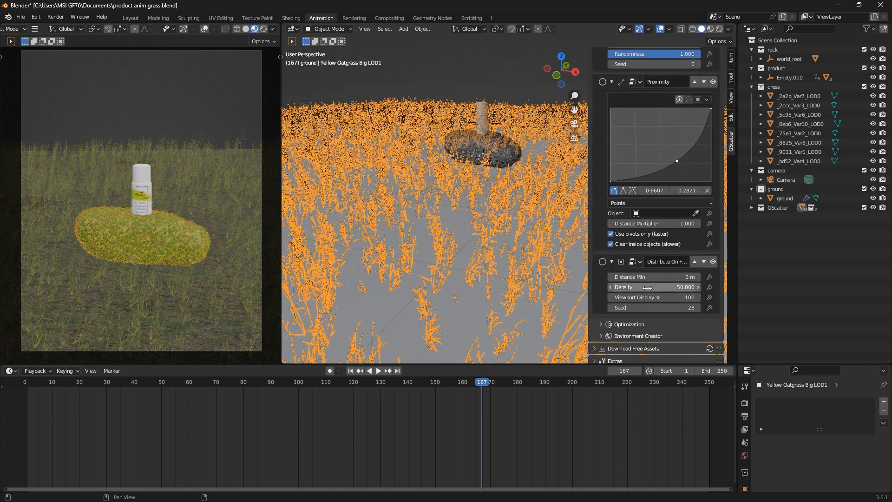
pyautogui.click(648, 287)
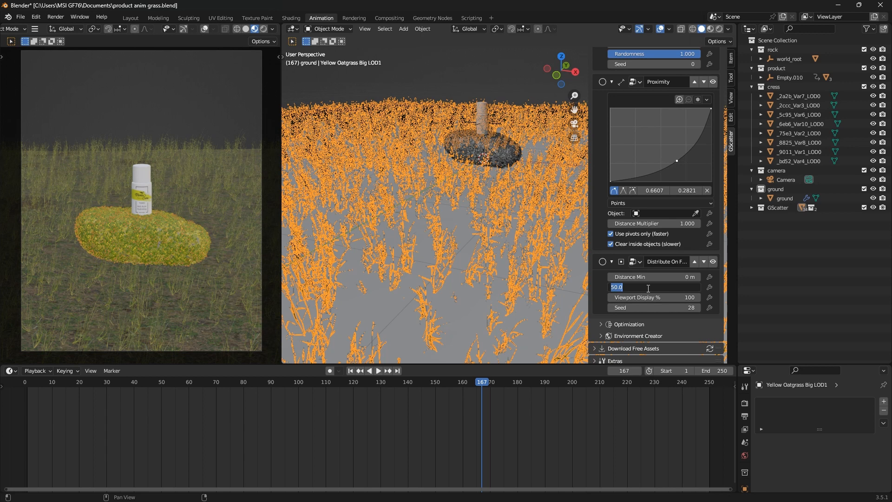
pyautogui.write('1')
pyautogui.press('Return')
pyautogui.scroll(-4, 462, 235)
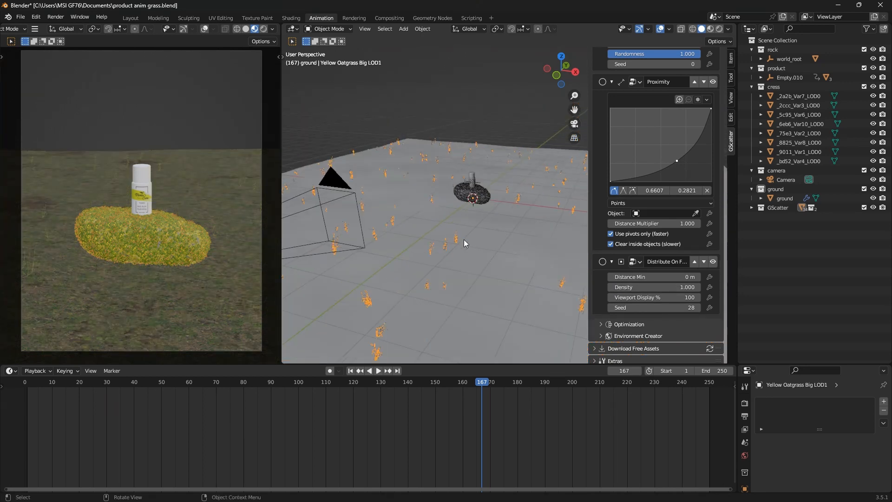
# Set the Yellow Oatgrass Big distribution density to 10 and deselect the scattered grass
pyautogui.click(661, 288)
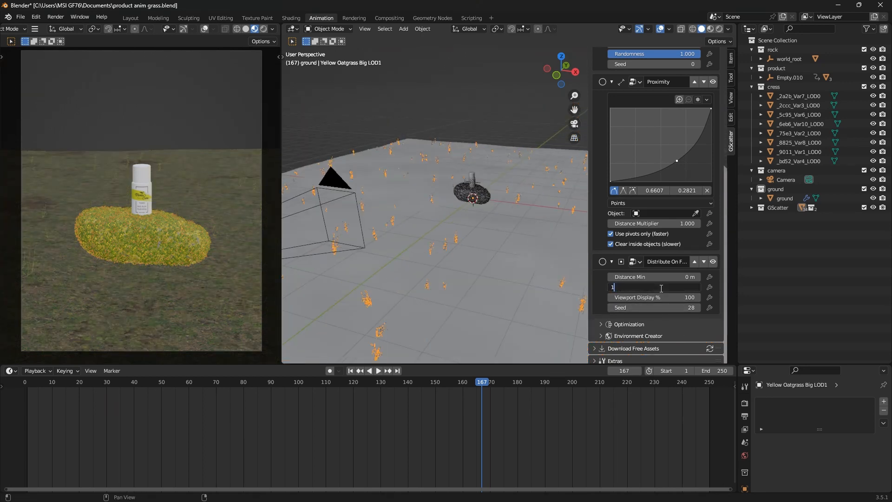
pyautogui.write('10')
pyautogui.press('Return')
pyautogui.scroll(3, 472, 222)
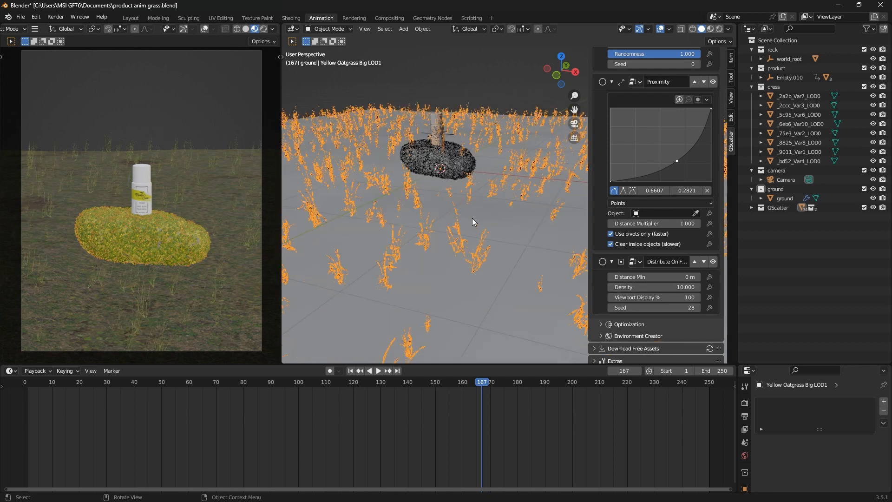
pyautogui.click(450, 68)
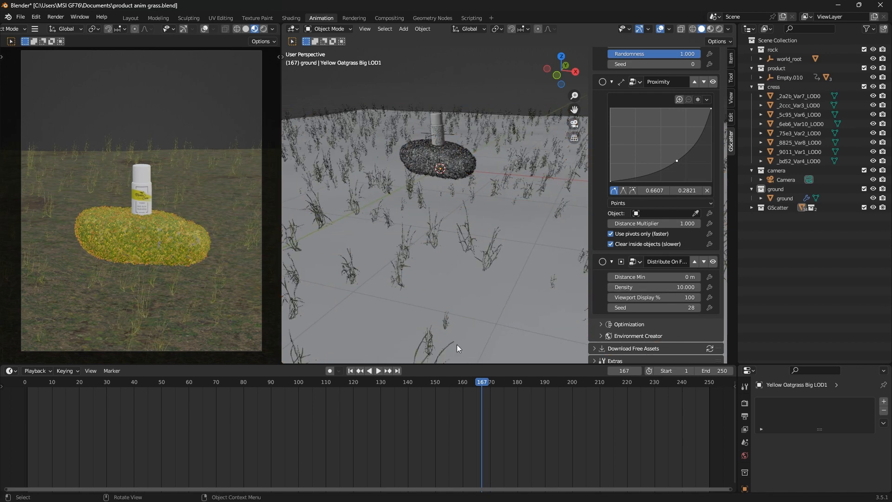
# Play back the animation from about frame 120 to check how the wind moves the thinned grass
pyautogui.moveTo(481, 380); pyautogui.dragTo(351, 392)
pyautogui.press('space')
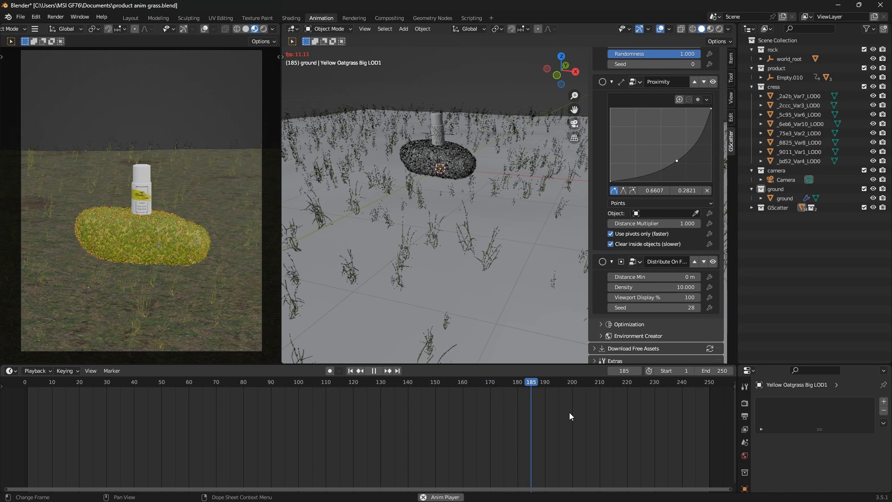
pyautogui.press('space')
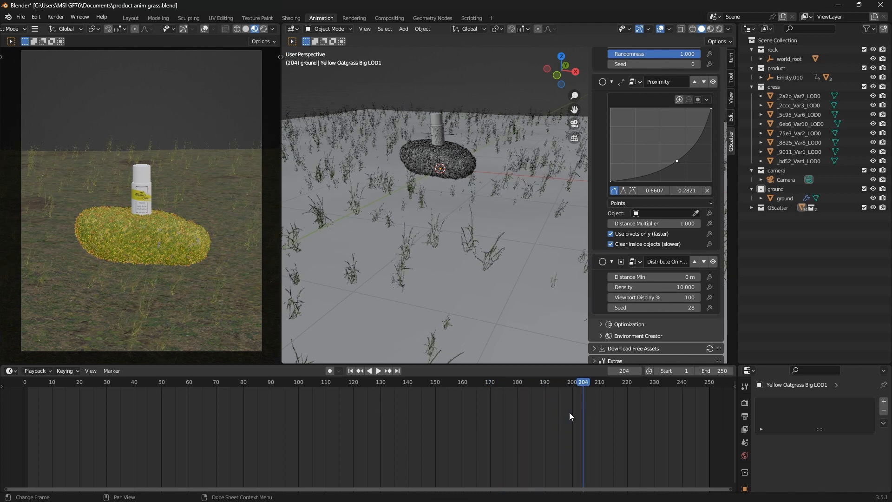
# Switch the camera viewport to solid shading and replay the grass movement from about frame 90
pyautogui.click(245, 29)
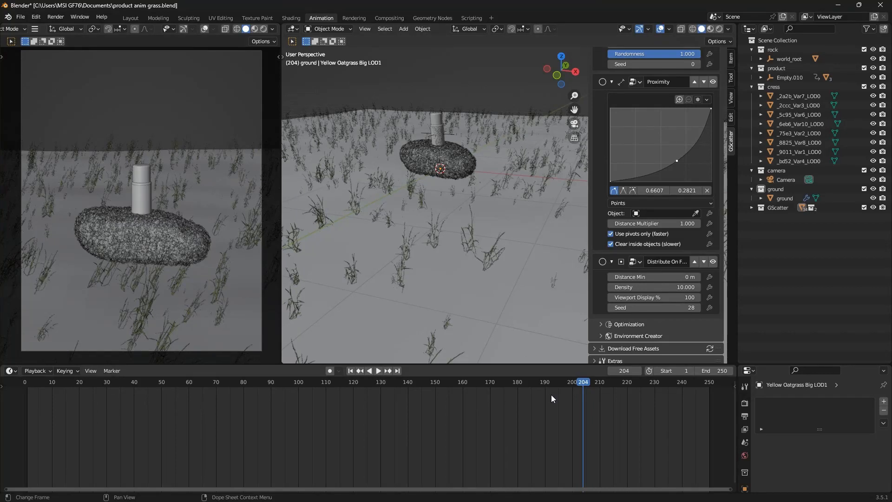
pyautogui.moveTo(570, 396); pyautogui.dragTo(273, 398)
pyautogui.press('space')
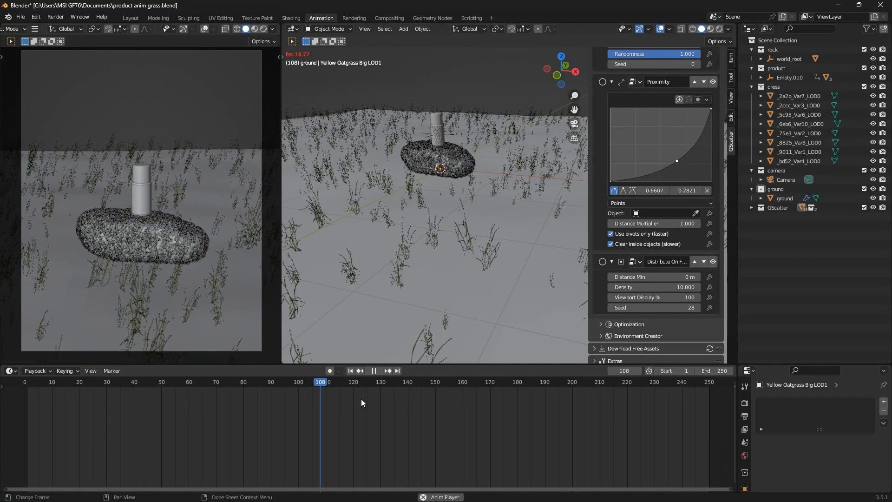
pyautogui.press('space')
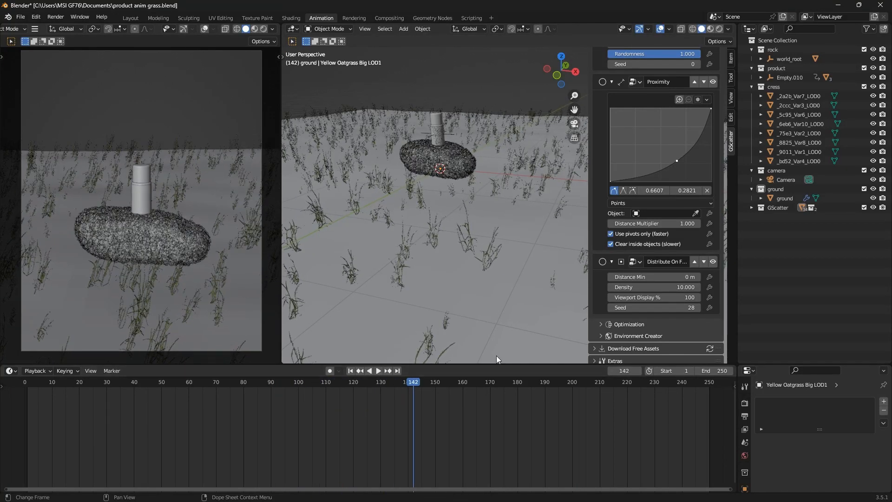
# Set the Yellow Oatgrass Big Wind rotation layer's speed to 5 and strength to 10
pyautogui.scroll(-5, 625, 302)
pyautogui.scroll(4, 626, 300)
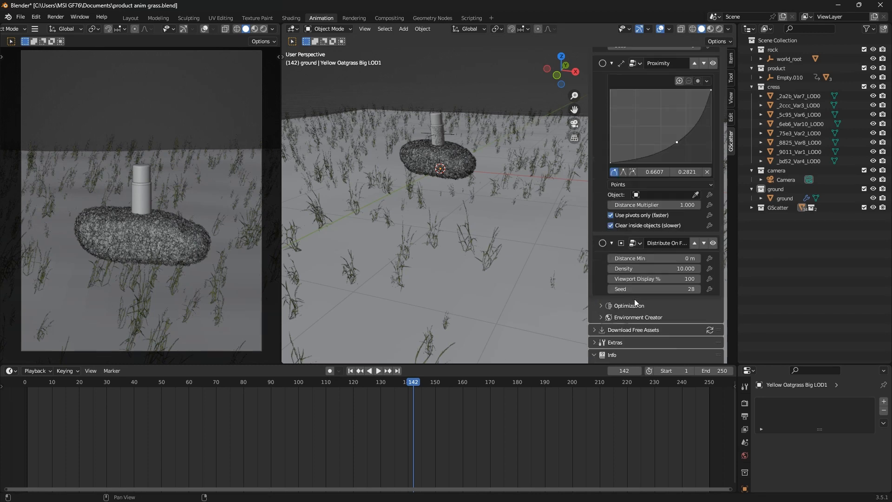
pyautogui.scroll(11, 639, 297)
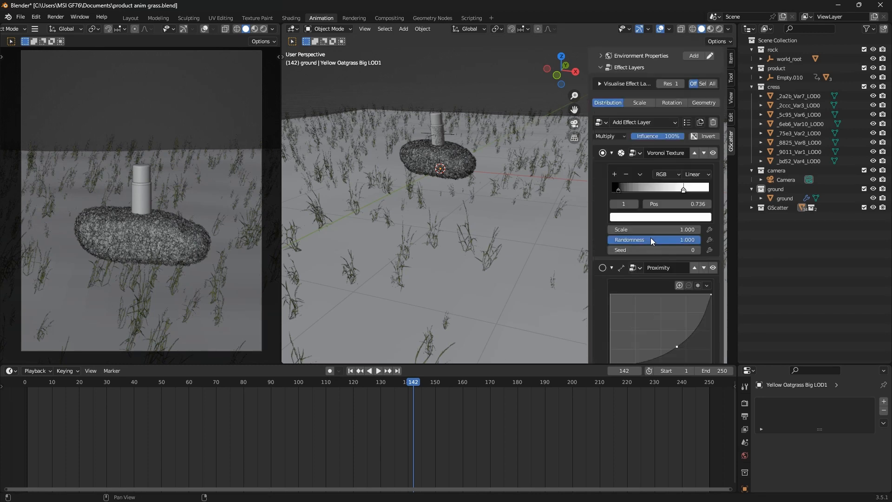
pyautogui.scroll(2, 651, 240)
pyautogui.scroll(3, 647, 144)
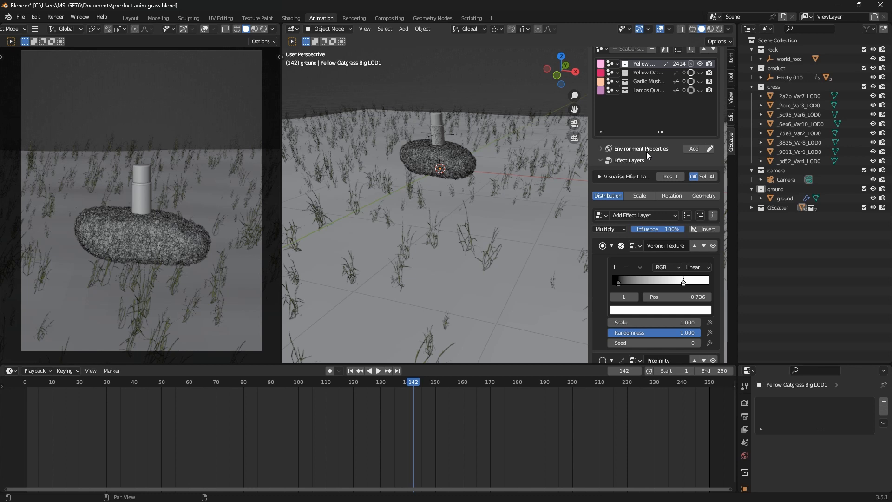
pyautogui.click(669, 196)
pyautogui.scroll(-5, 657, 220)
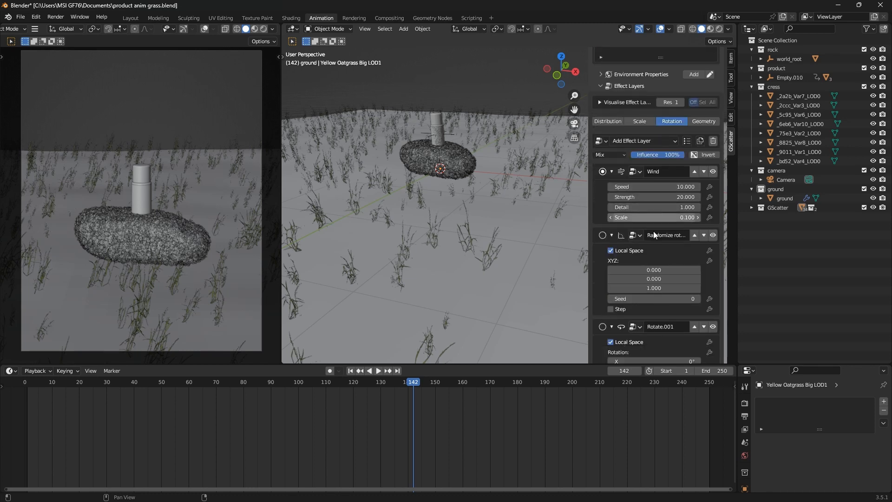
pyautogui.scroll(3, 653, 230)
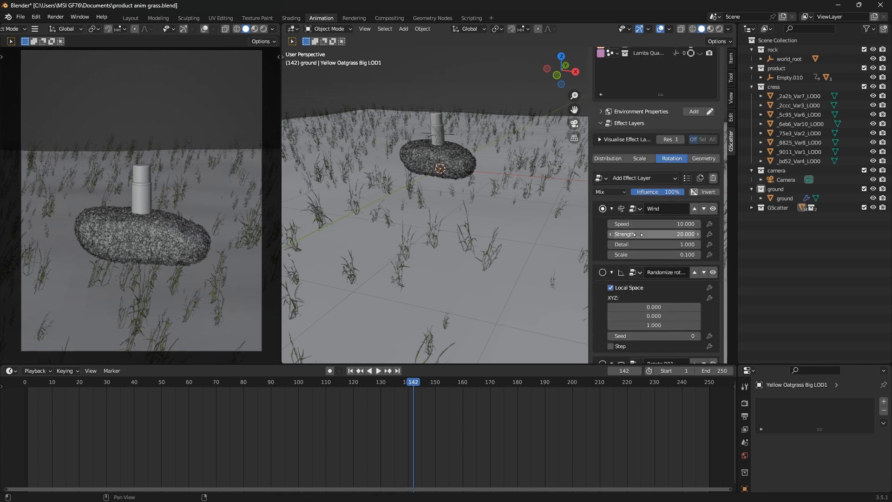
pyautogui.click(644, 225)
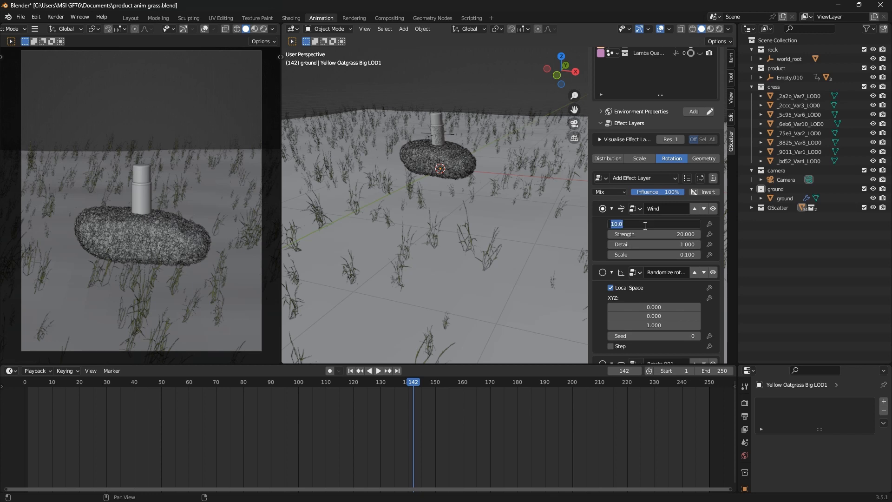
pyautogui.write('5')
pyautogui.press('Return')
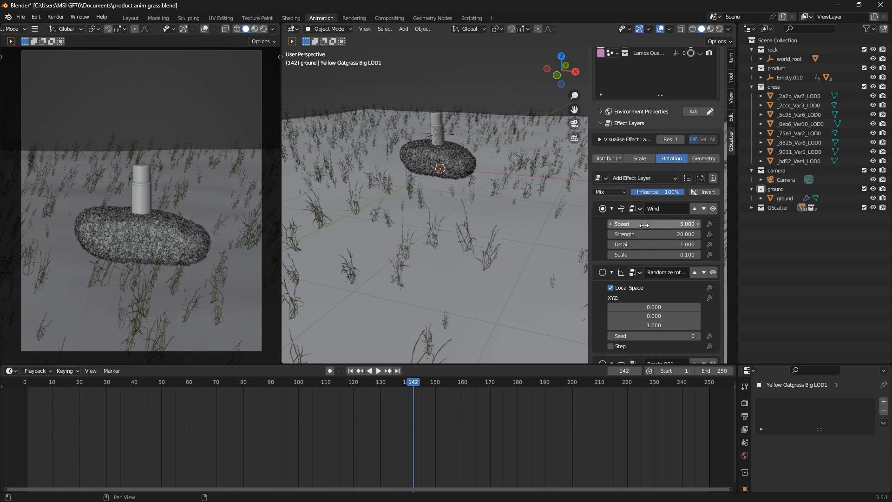
pyautogui.click(644, 232)
pyautogui.write('10')
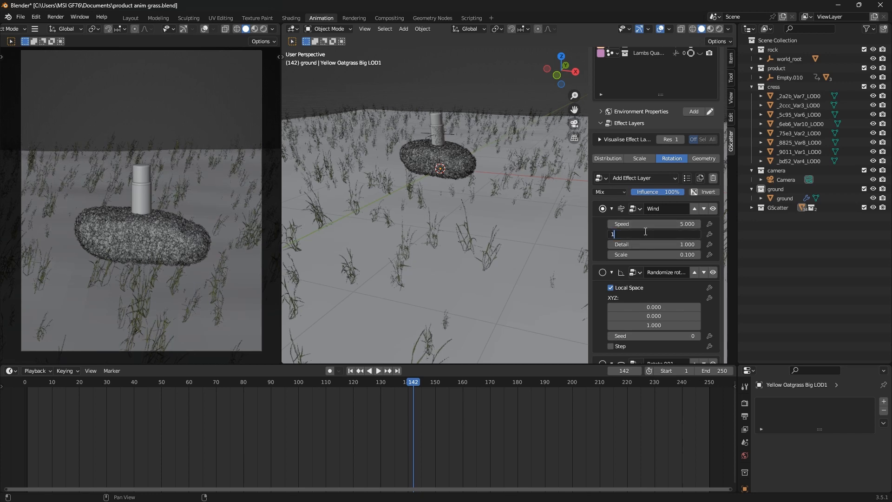
pyautogui.press('Return')
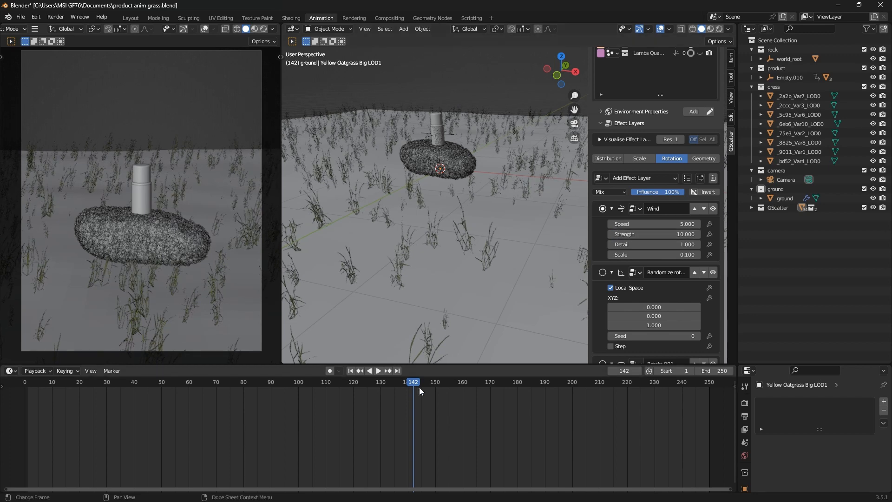
# Replay the animation from about frame 83 to check the gentler wind on the grass
pyautogui.moveTo(419, 391); pyautogui.dragTo(253, 388)
pyautogui.press('space')
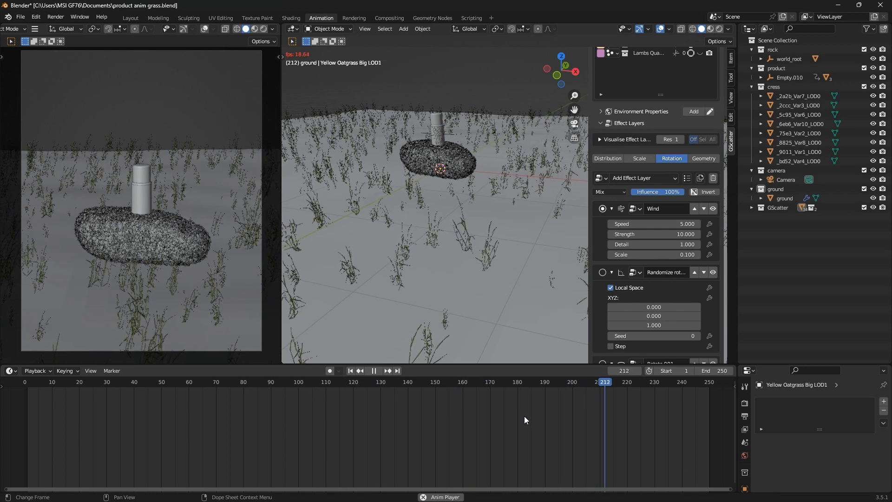
pyautogui.press('space')
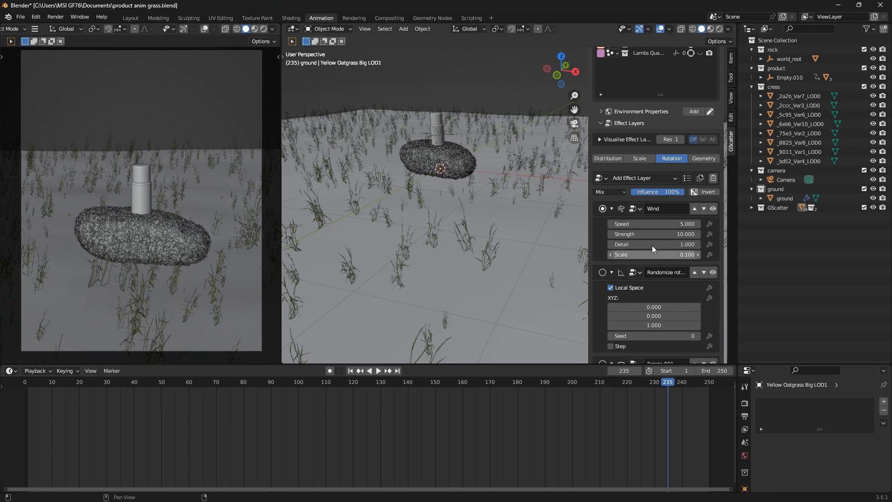
# Try a Wind strength of 30 on Yellow Oatgrass Big and play back the movement from about frame 38
pyautogui.click(640, 233)
pyautogui.write('30')
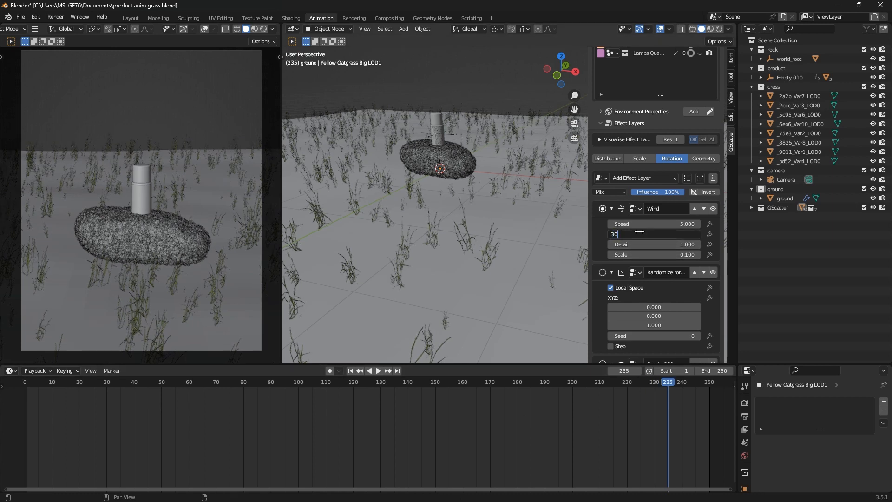
pyautogui.press('Return')
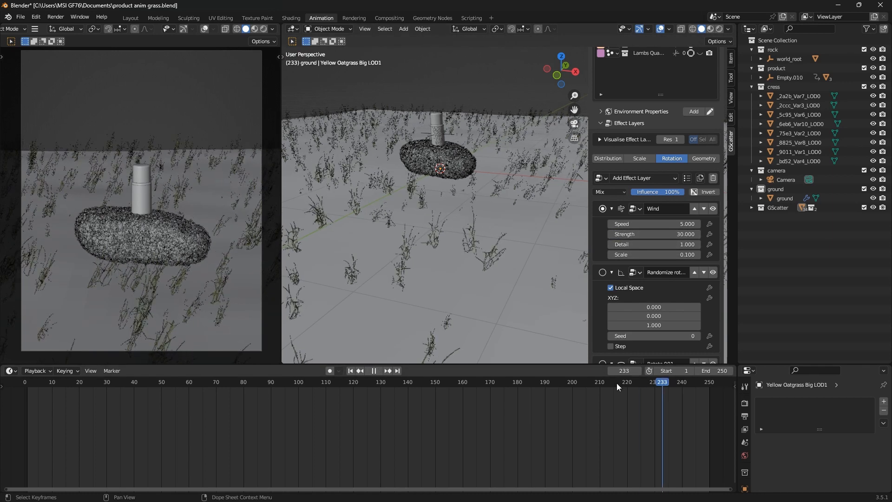
pyautogui.moveTo(616, 383); pyautogui.dragTo(130, 383)
pyautogui.press('space')
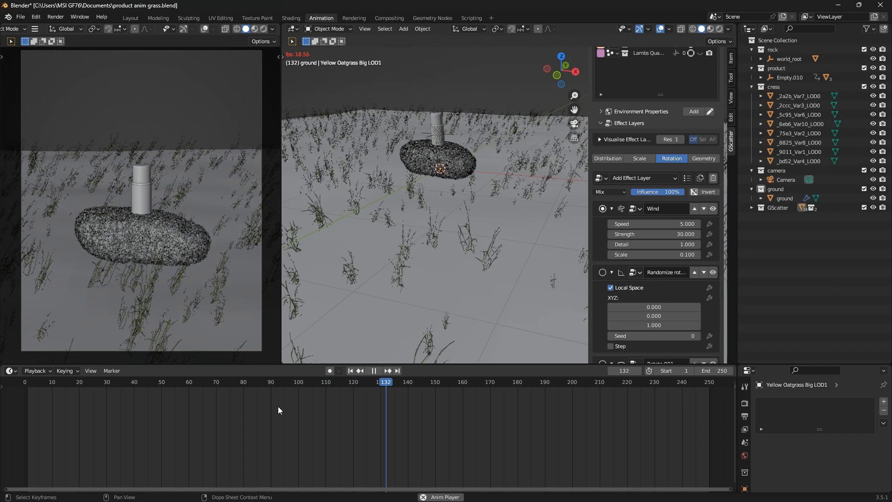
pyautogui.press('space')
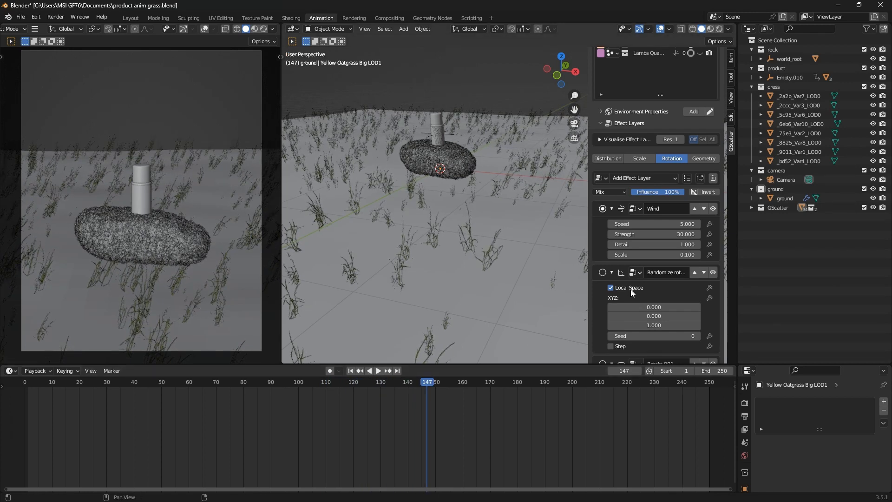
# Set the Yellow Oatgrass Big Wind detail to 5 and replay the grass movement from about frame 88
pyautogui.click(649, 244)
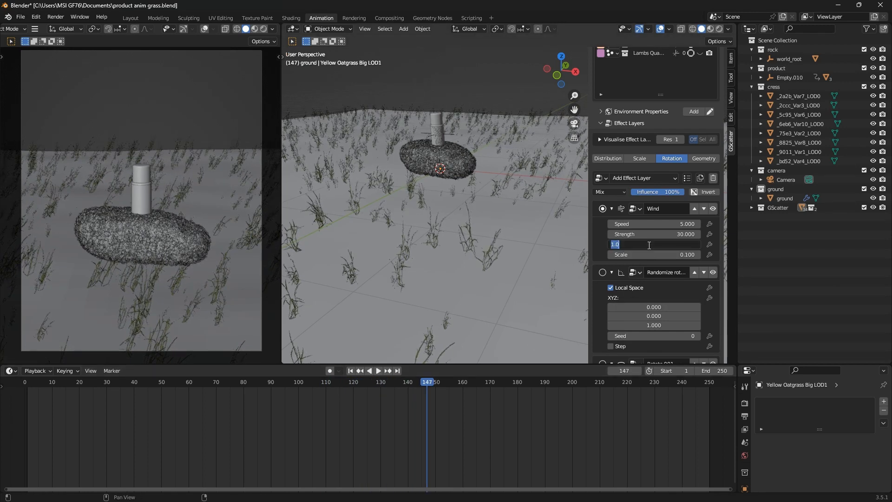
pyautogui.write('5')
pyautogui.press('Return')
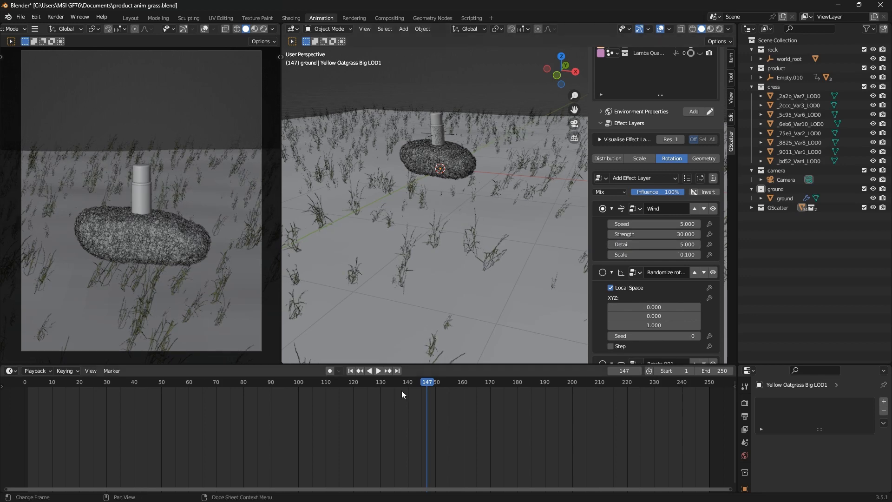
pyautogui.moveTo(420, 386); pyautogui.dragTo(265, 386)
pyautogui.press('space')
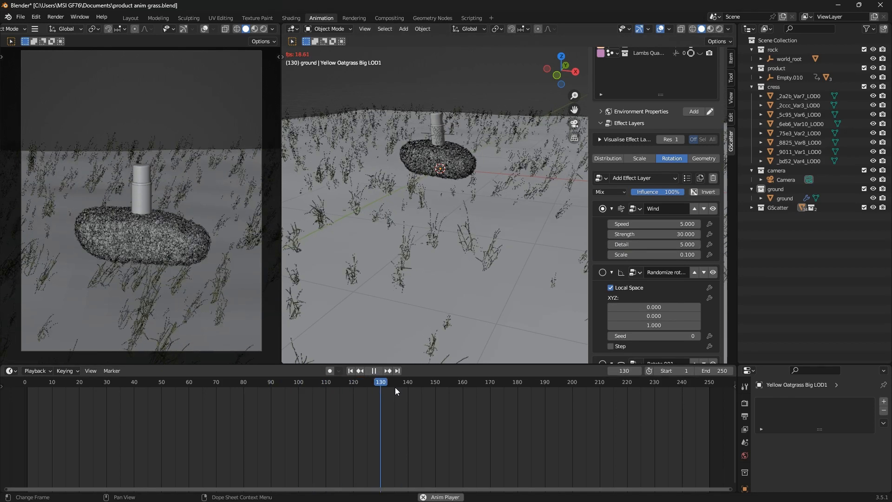
pyautogui.press('space')
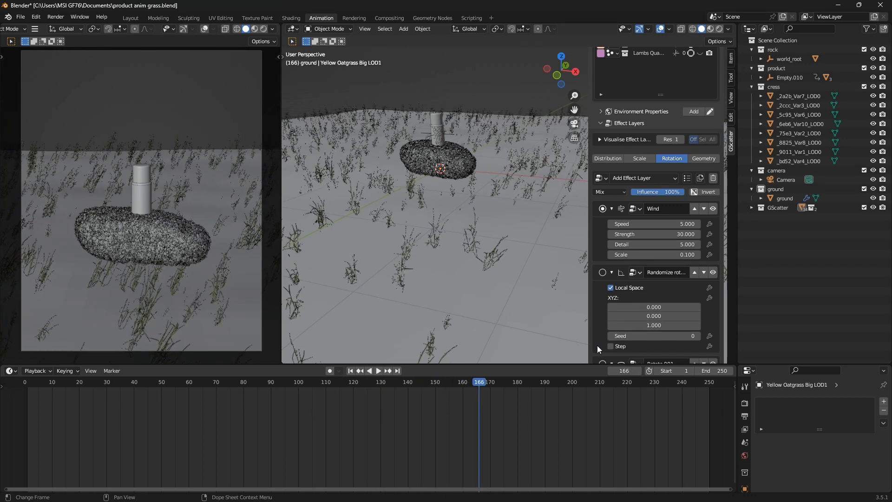
# Reduce the Yellow Oatgrass Big Wind strength to 10 and replay the animation from about frame 93
pyautogui.click(645, 232)
pyautogui.write('10')
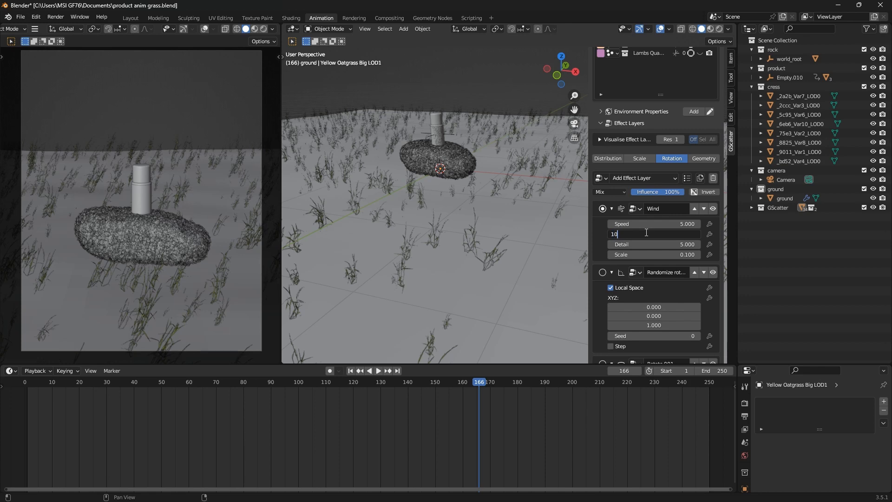
pyautogui.press('Return')
pyautogui.moveTo(480, 382); pyautogui.dragTo(278, 389)
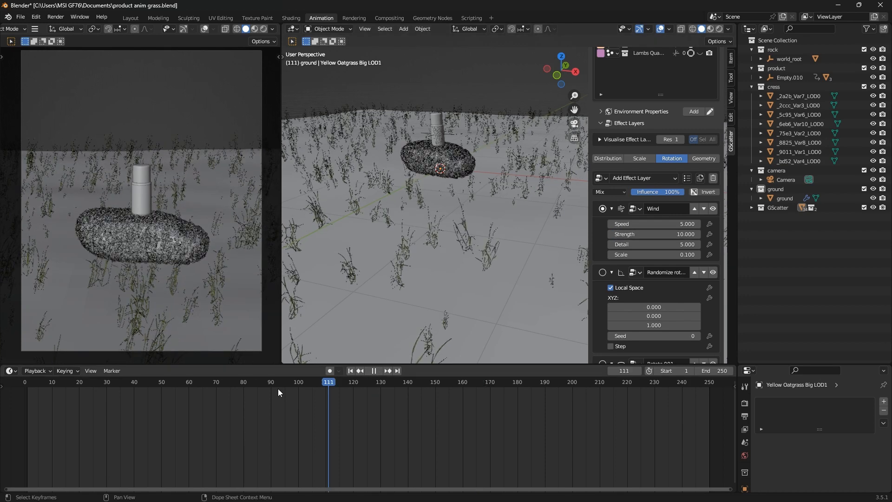
pyautogui.press('space')
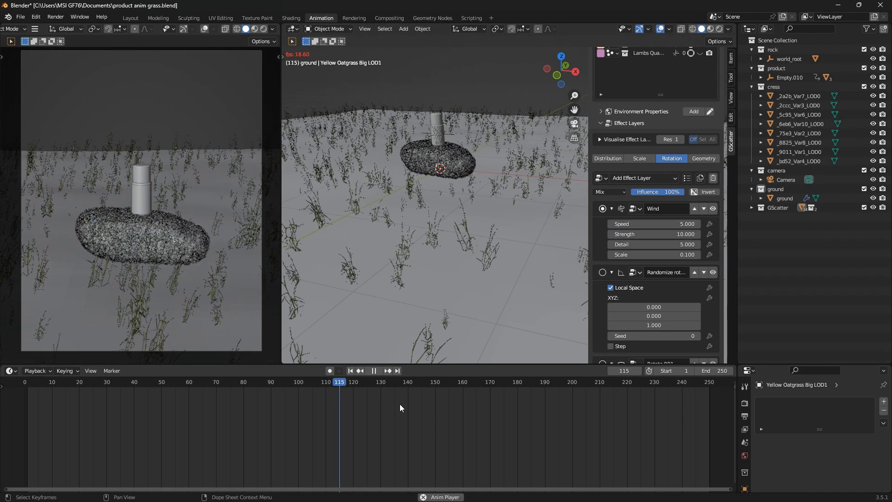
pyautogui.press('space')
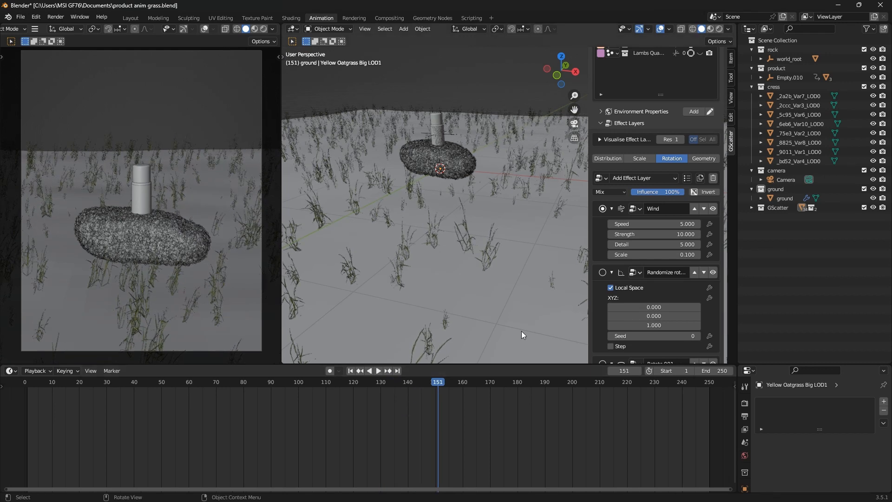
# Show the Yellow Oatgrass Small, Garlic Mustard Big and Lambs Quarters Small scatter systems in the viewport
pyautogui.scroll(4, 445, 247)
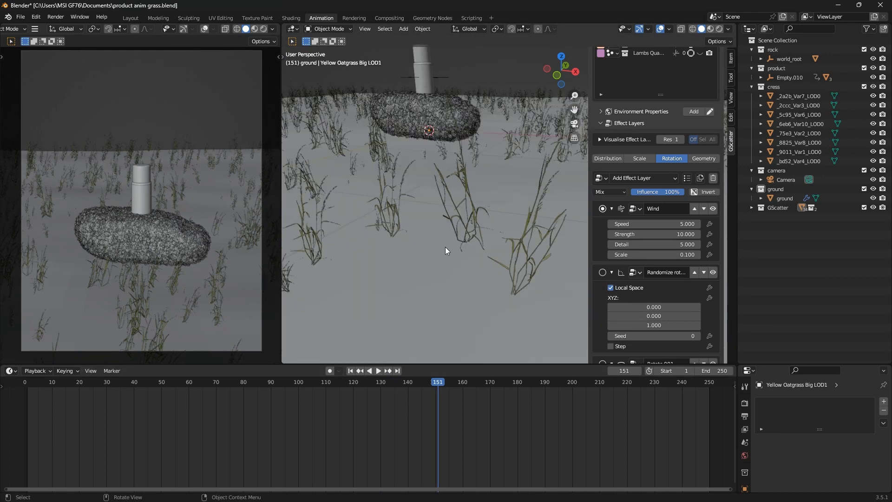
pyautogui.scroll(-5, 453, 245)
pyautogui.scroll(3, 687, 71)
pyautogui.scroll(1, 687, 71)
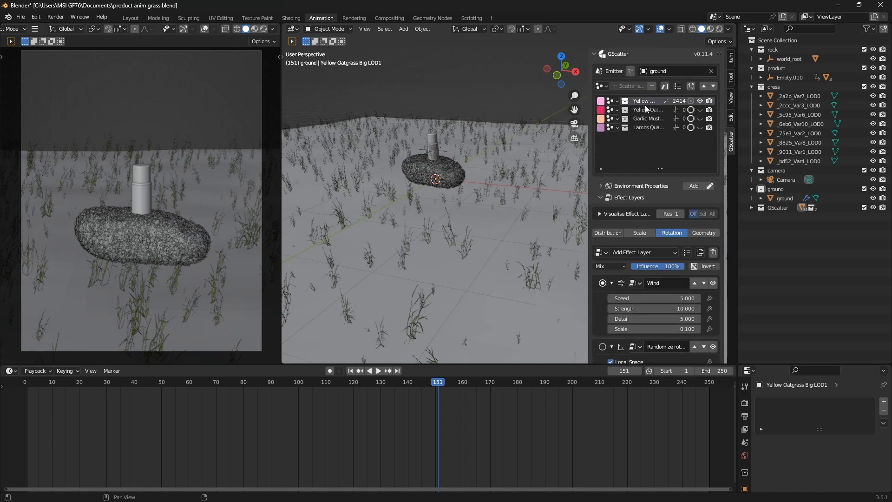
pyautogui.click(700, 110)
pyautogui.click(700, 119)
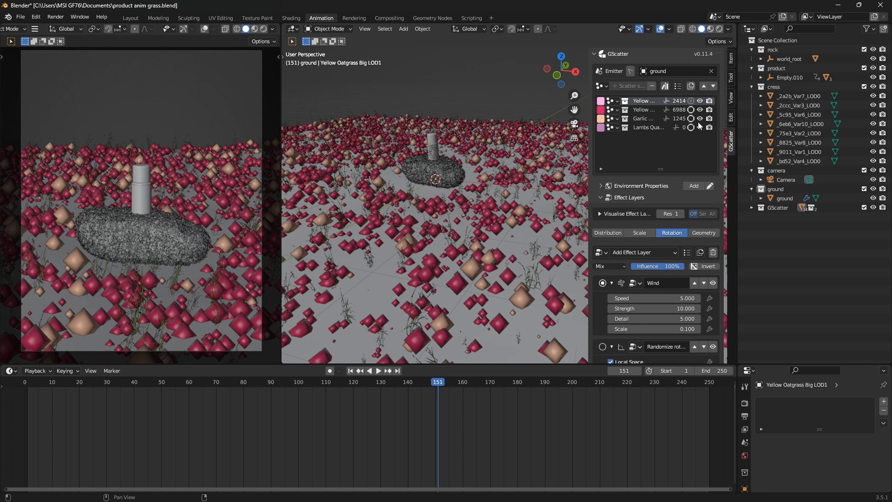
# Add a Wind rotation effect layer to both the Yellow Oatgrass Small and Garlic Mustard Big scatter systems
pyautogui.click(637, 110)
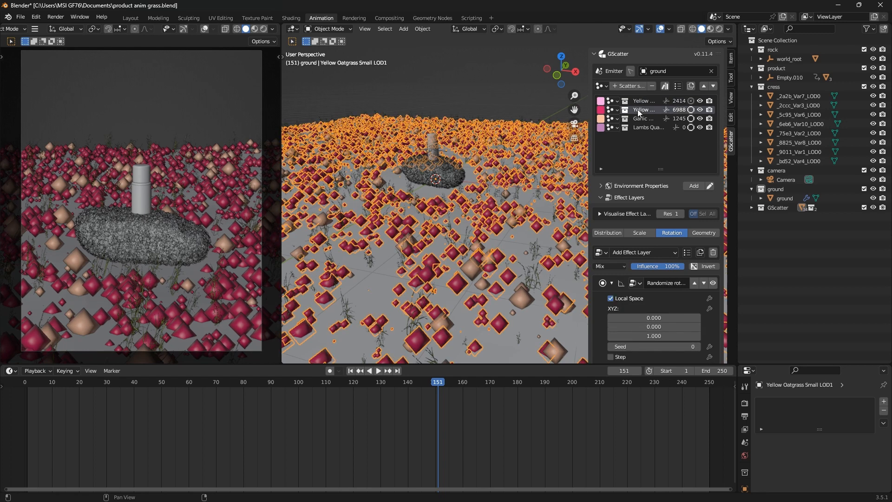
pyautogui.click(645, 253)
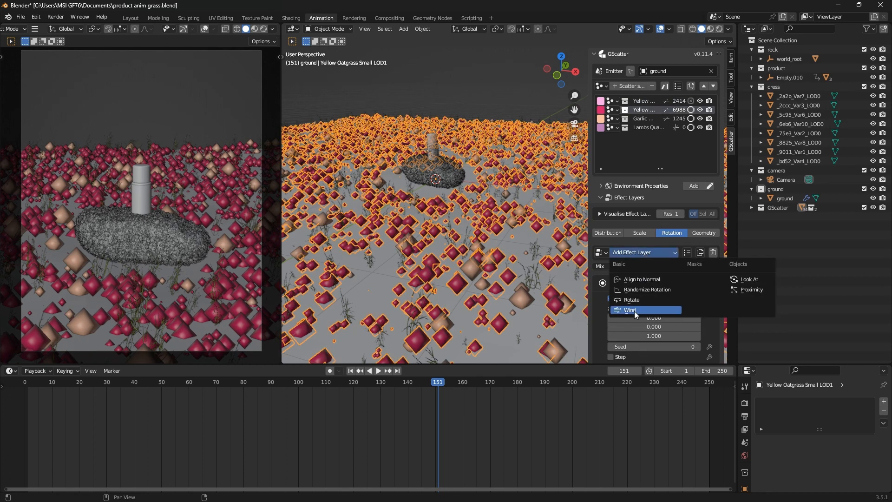
pyautogui.click(646, 289)
pyautogui.click(643, 119)
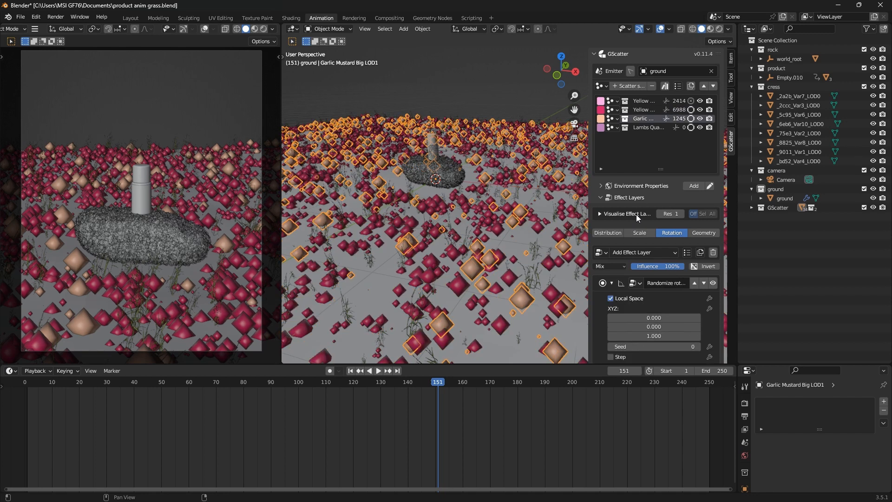
pyautogui.click(637, 215)
pyautogui.click(636, 215)
pyautogui.click(642, 250)
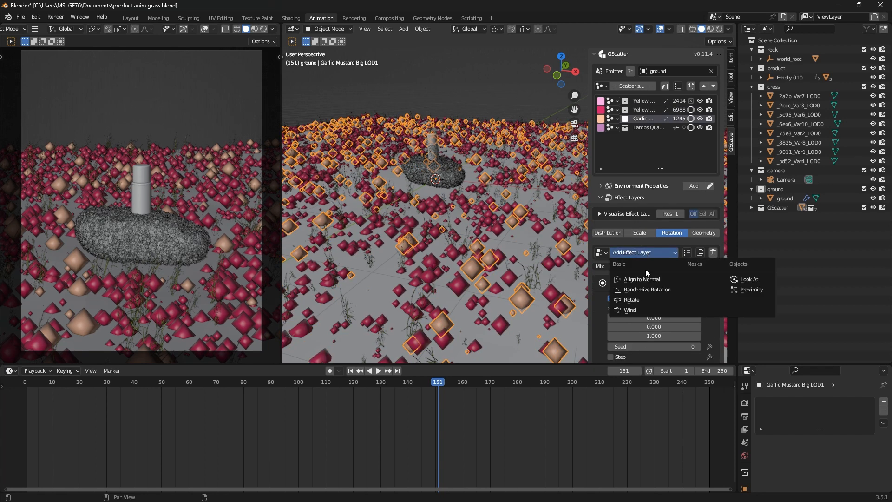
# Add a Wind rotation effect layer to the Lambs Quarters Small scatter system
pyautogui.click(649, 126)
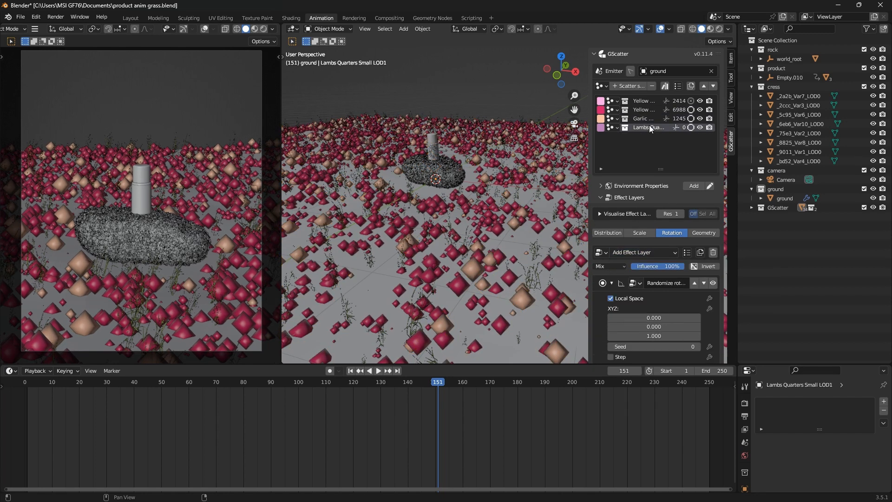
pyautogui.click(640, 247)
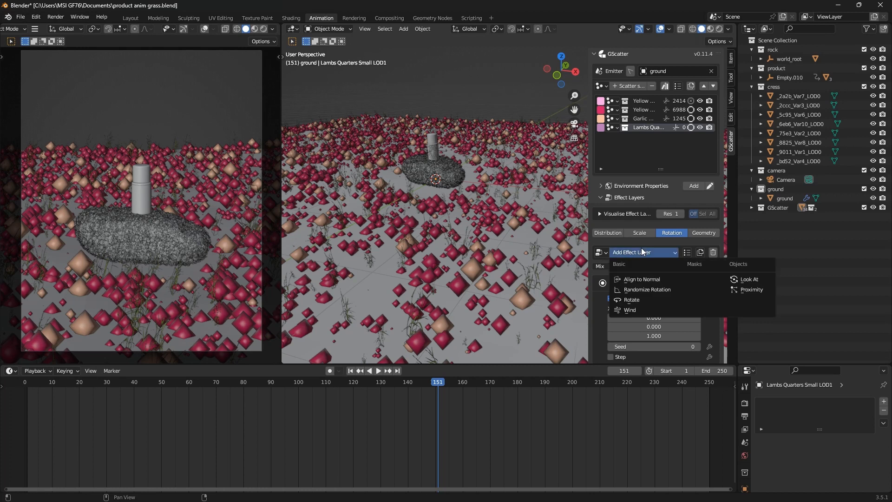
pyautogui.click(637, 312)
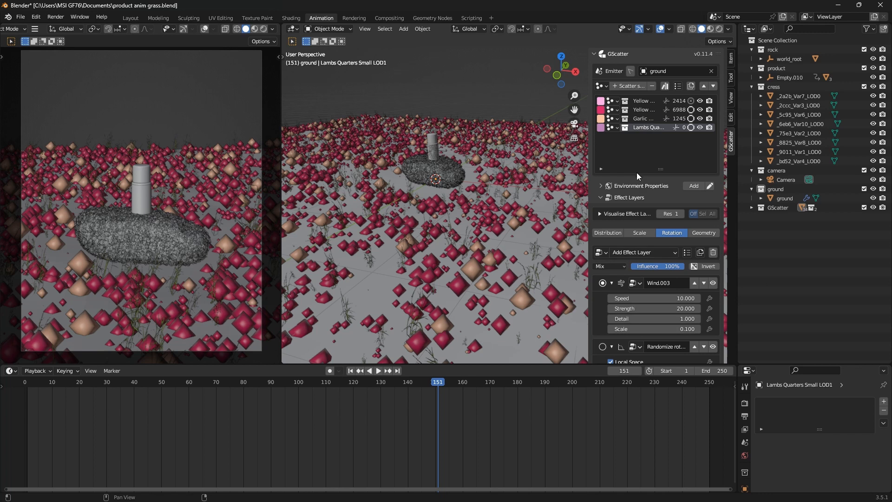
# Compare the Wind layer settings of the Lambs Quarters Small, Yellow Oatgrass Big and Yellow Oatgrass Small scatter systems
pyautogui.scroll(-4, 642, 308)
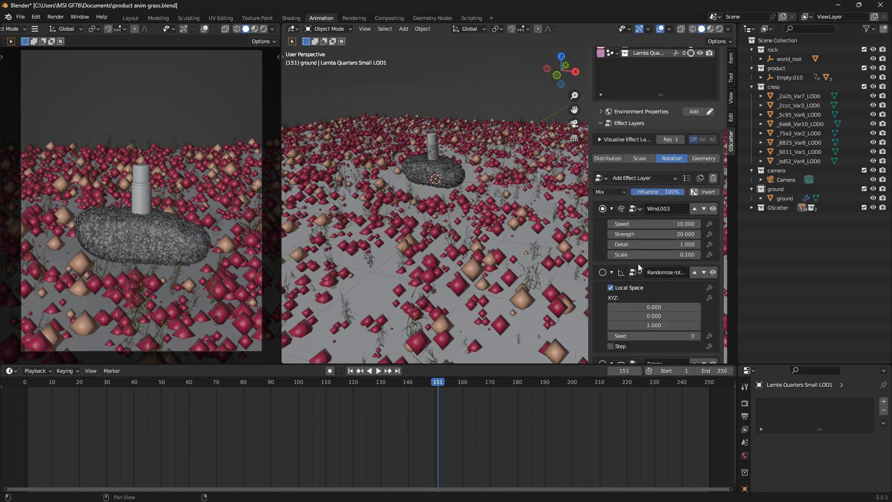
pyautogui.scroll(4, 663, 91)
pyautogui.click(637, 100)
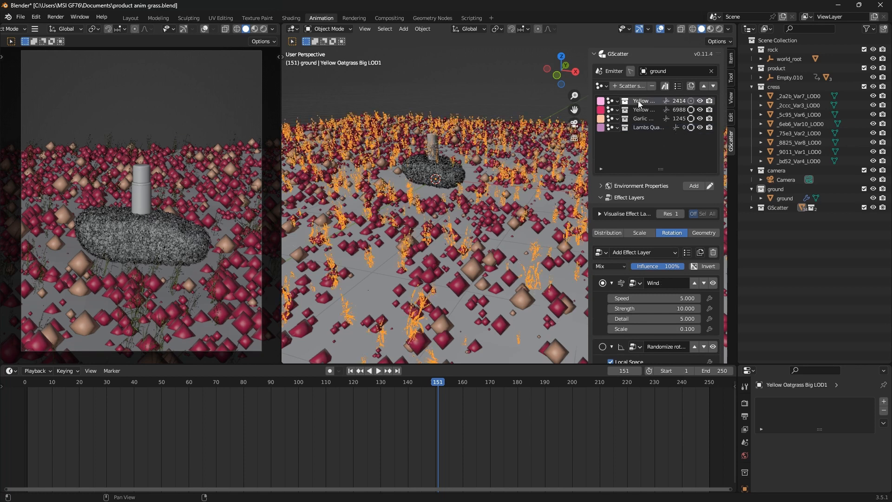
pyautogui.scroll(-2, 637, 297)
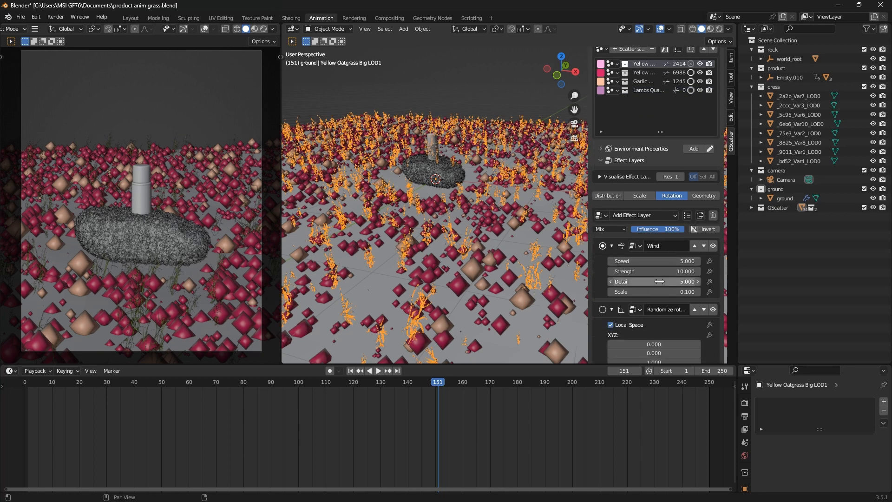
pyautogui.scroll(2, 642, 96)
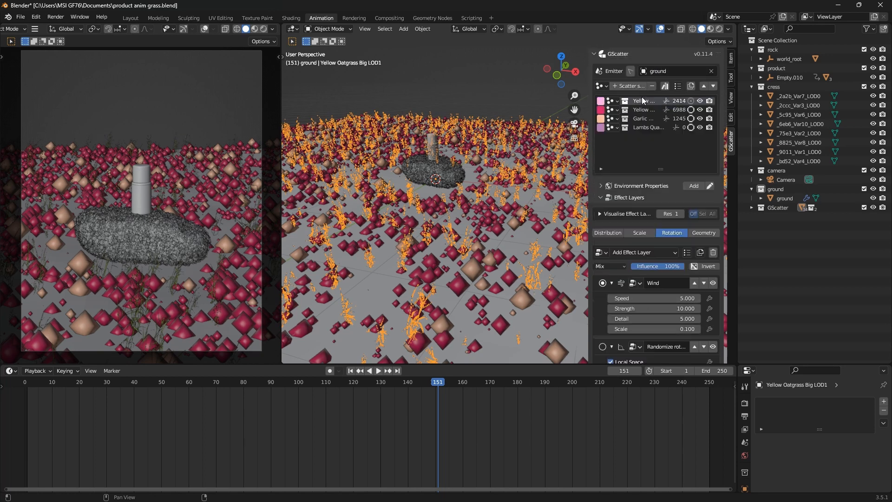
pyautogui.rightClick(655, 297)
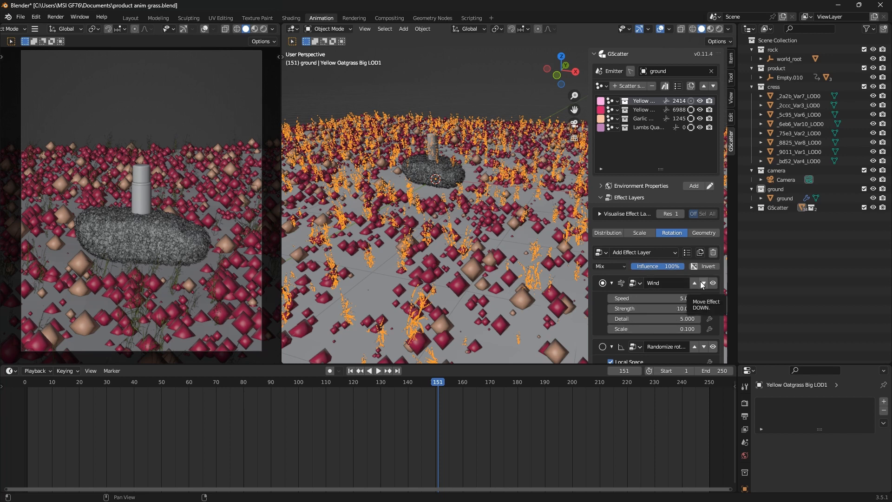
pyautogui.scroll(-3, 620, 288)
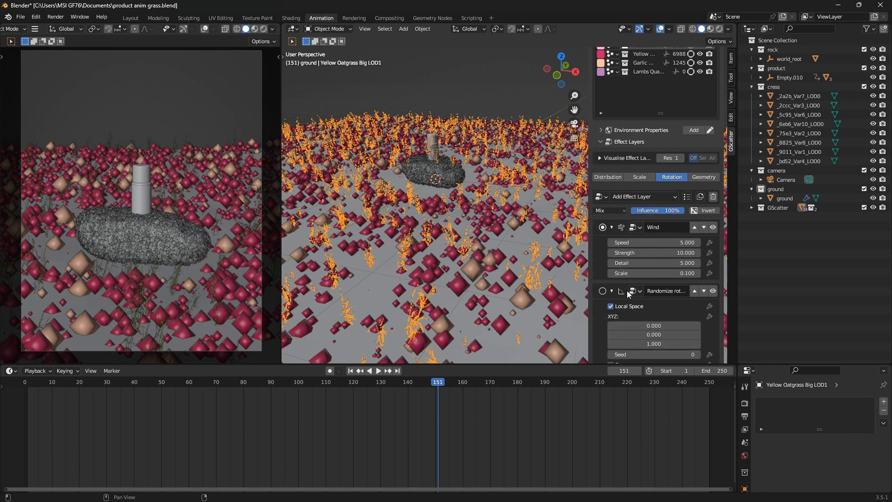
pyautogui.scroll(3, 626, 290)
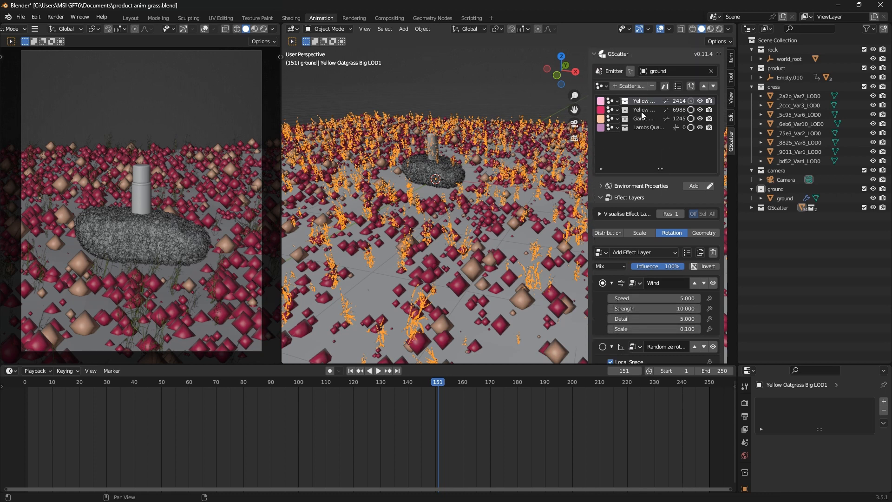
pyautogui.click(639, 111)
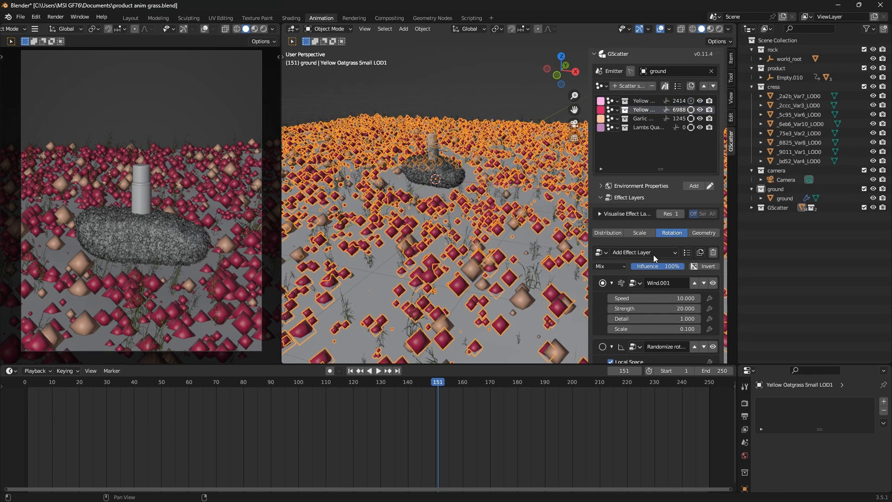
pyautogui.scroll(-3, 656, 290)
pyautogui.scroll(2, 658, 283)
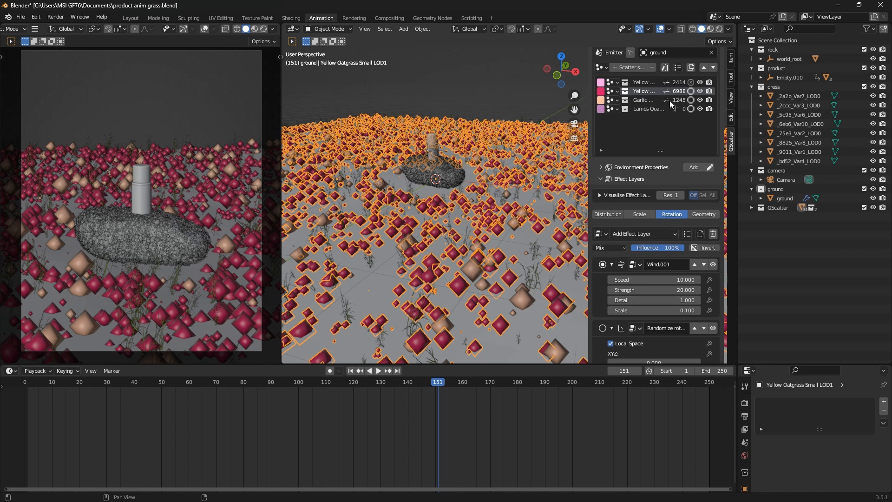
pyautogui.scroll(1, 670, 100)
pyautogui.click(648, 98)
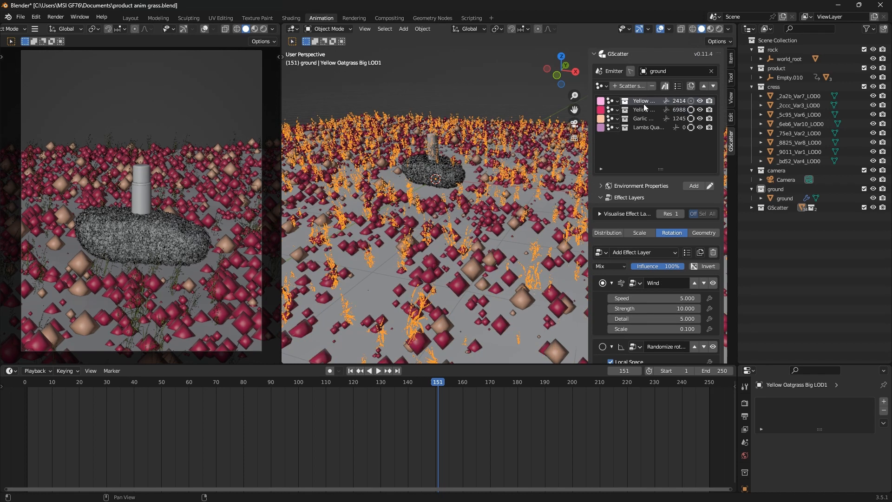
# Set the Yellow Oatgrass Small Wind layer to speed 5, detail 5 and strength 10
pyautogui.click(639, 110)
pyautogui.doubleClick(671, 297)
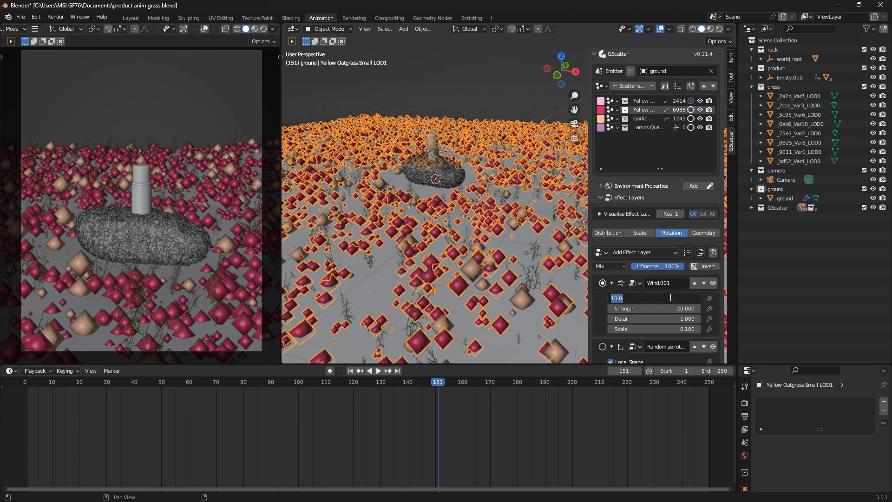
pyautogui.write('5')
pyautogui.press('Return')
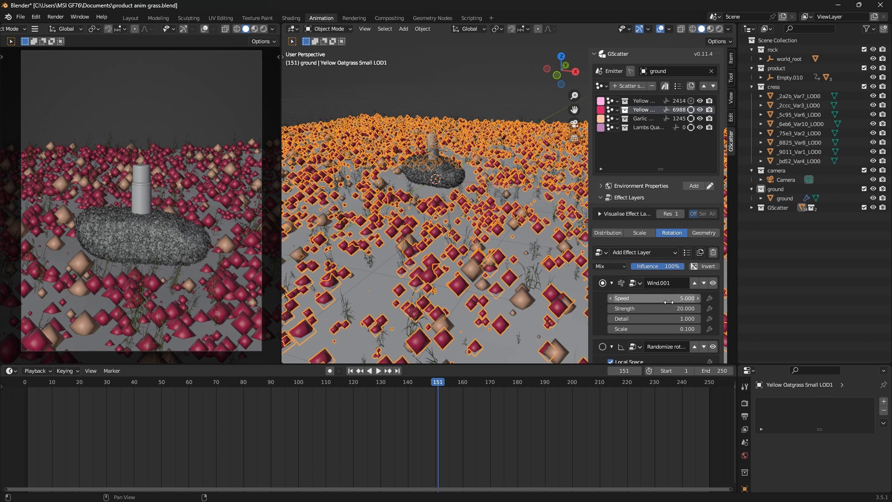
pyautogui.doubleClick(662, 319)
pyautogui.write('5')
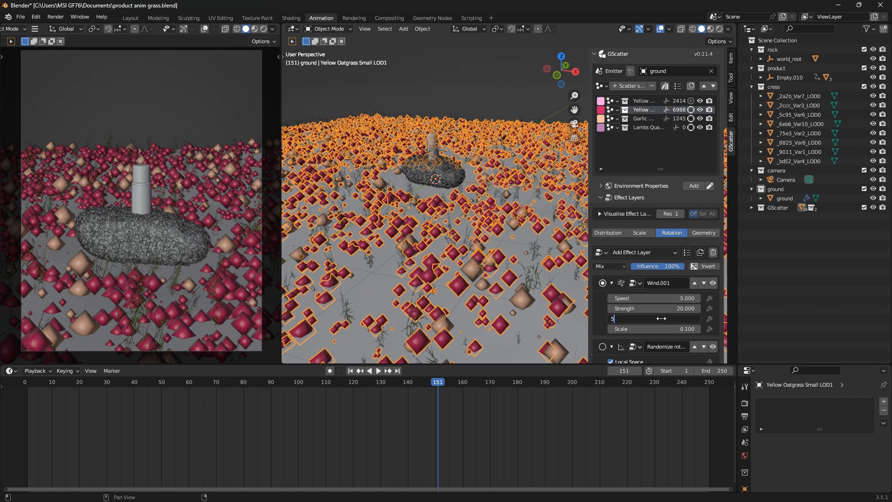
pyautogui.press('Return')
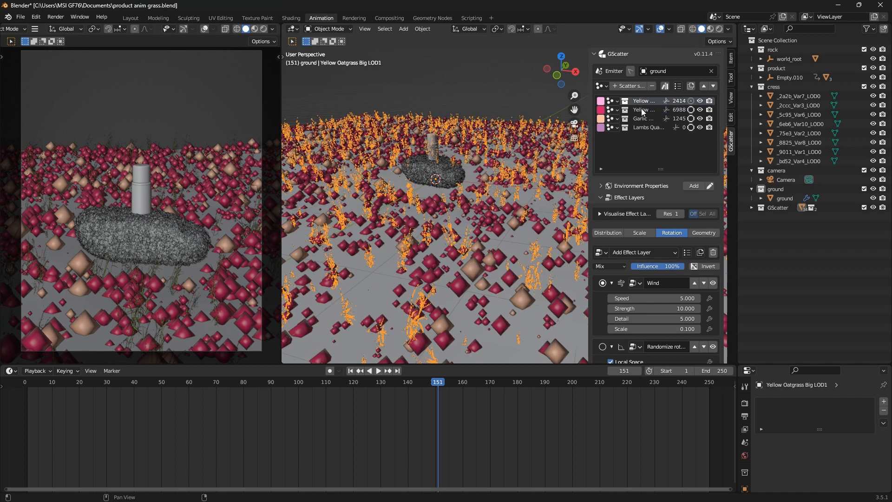
pyautogui.doubleClick(655, 308)
pyautogui.write('10')
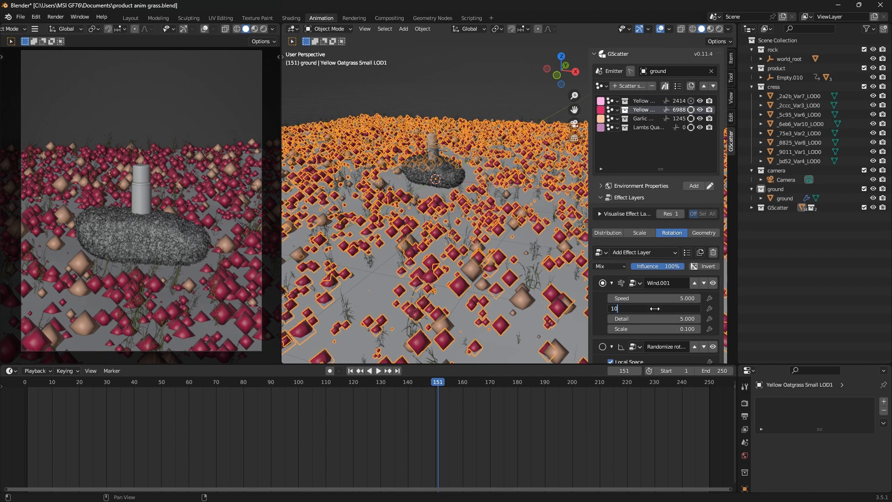
pyautogui.press('Return')
# Set the Garlic Mustard Big Wind layer to speed 5, strength 10 and detail 5
pyautogui.click(636, 118)
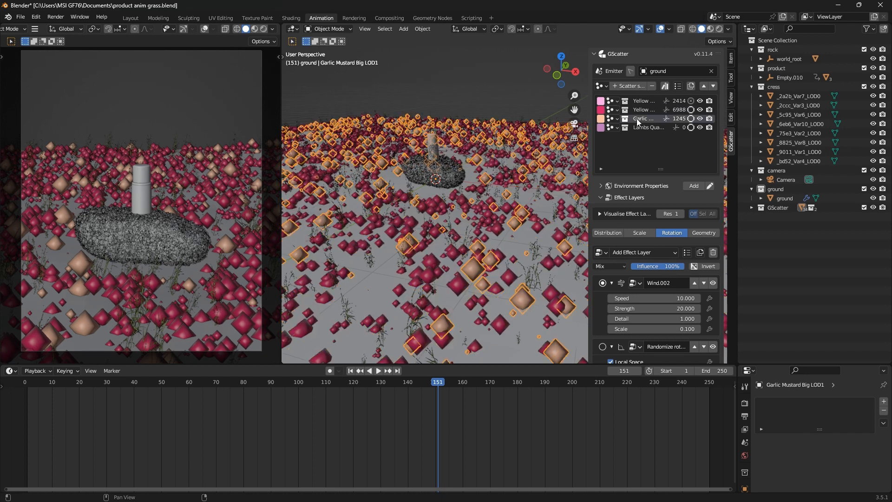
pyautogui.doubleClick(670, 297)
pyautogui.write('5')
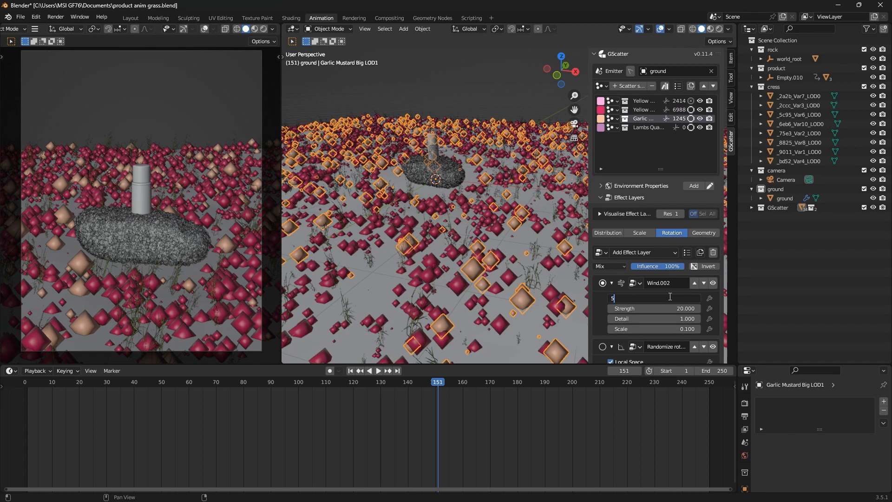
pyautogui.press('Return')
pyautogui.doubleClick(668, 308)
pyautogui.write('10')
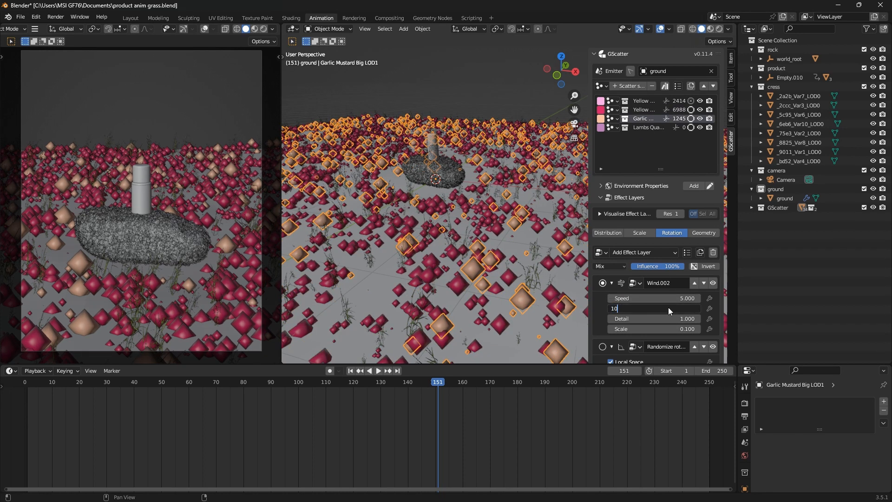
pyautogui.press('Return')
pyautogui.doubleClick(666, 320)
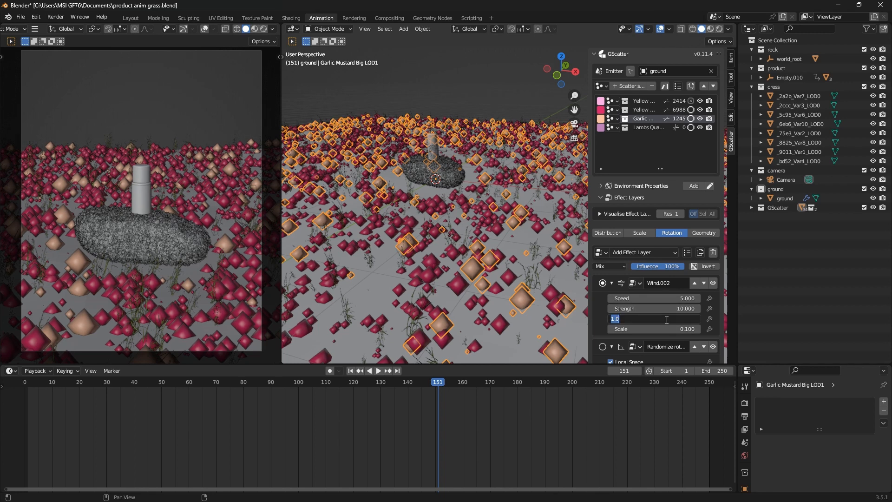
pyautogui.write('5')
pyautogui.press('Return')
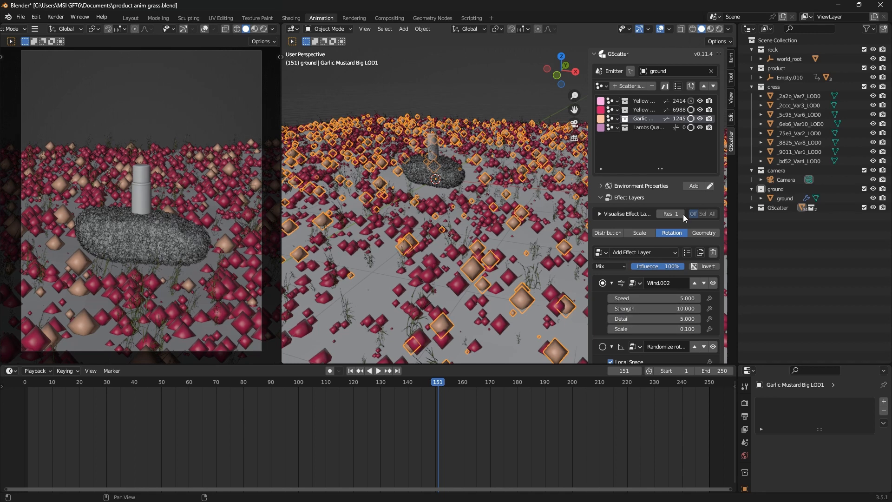
# Set the Lambs Quarters Small Wind layer to speed 5, strength 10 and detail 5, and save the file
pyautogui.click(640, 127)
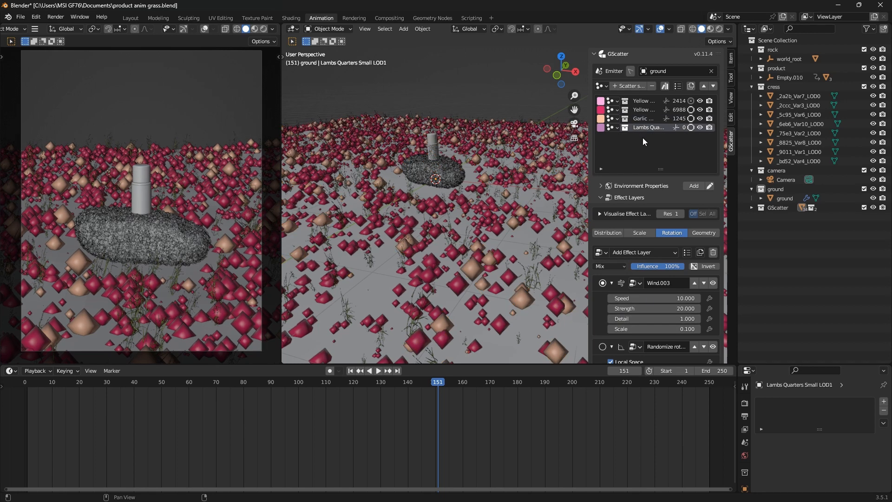
pyautogui.doubleClick(654, 299)
pyautogui.write('5')
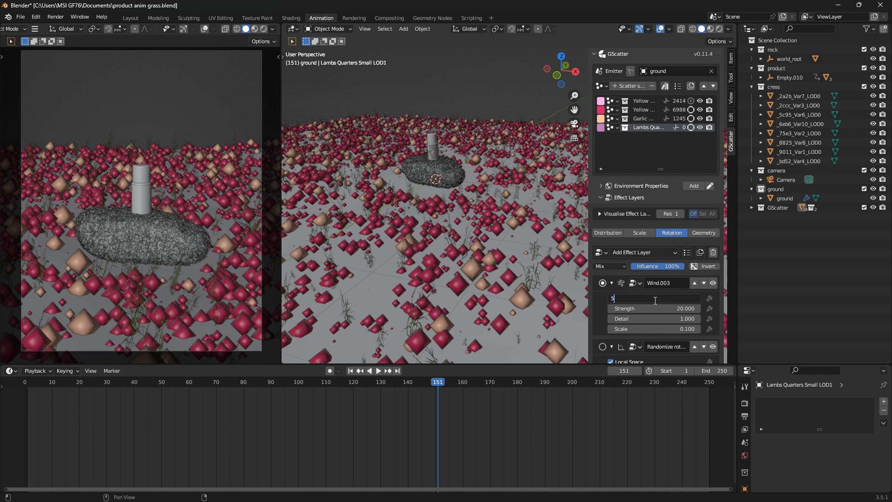
pyautogui.press('Return')
pyautogui.doubleClick(652, 309)
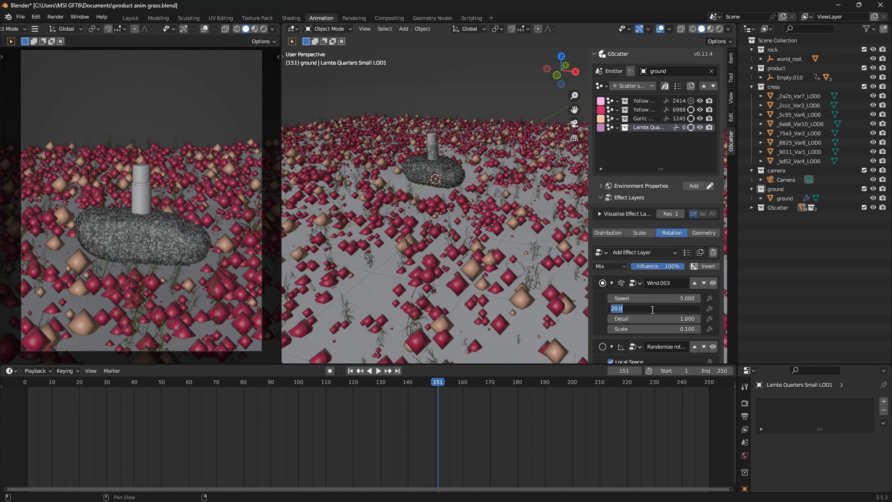
pyautogui.write('10')
pyautogui.press('Return')
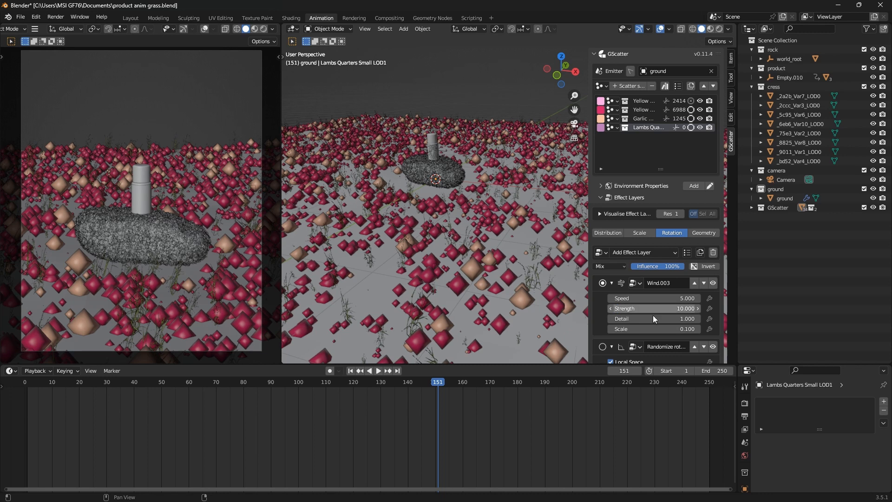
pyautogui.doubleClick(654, 320)
pyautogui.write('5')
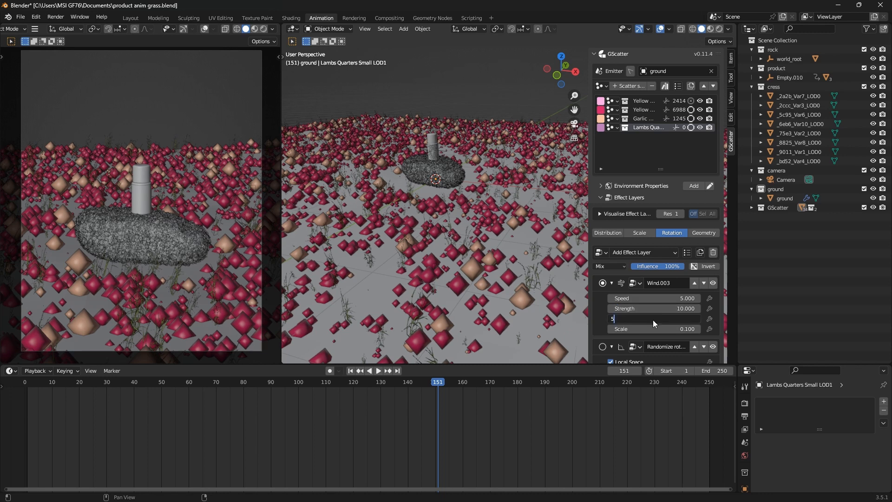
pyautogui.press('Return')
pyautogui.hotkey('ctrl', 's')
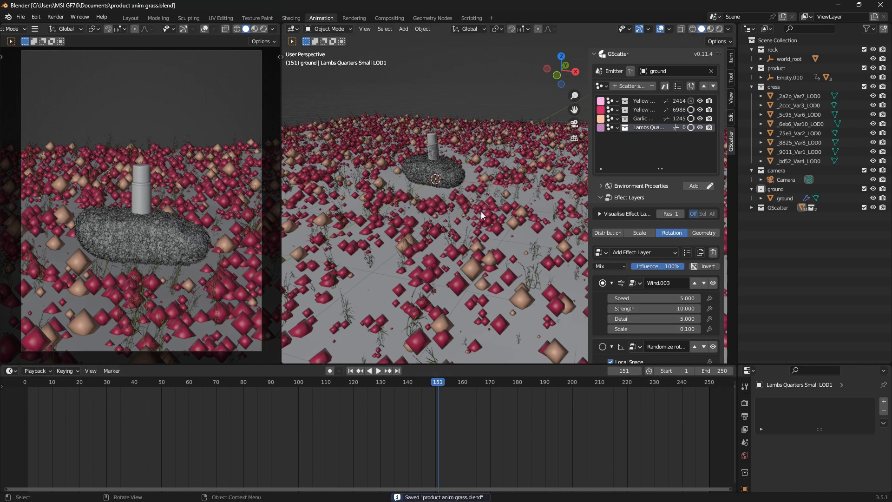
# Switch the Yellow Oatgrass Big scatter system to simplified proxy display in the viewport and make it the active system
pyautogui.press('n')
pyautogui.press('n')
pyautogui.click(690, 100)
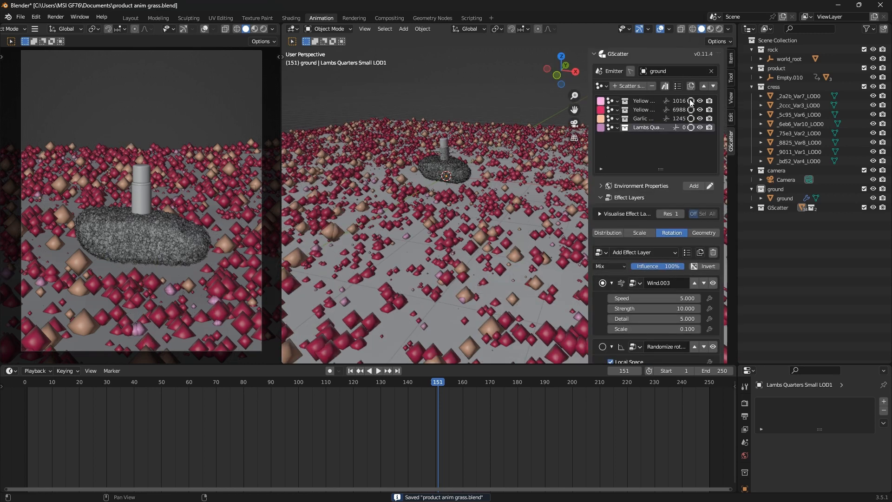
pyautogui.click(656, 99)
# Try a Wind strength of 50 on the Yellow Oatgrass Big scatter system and undo it
pyautogui.scroll(-2, 656, 279)
pyautogui.scroll(-2, 656, 290)
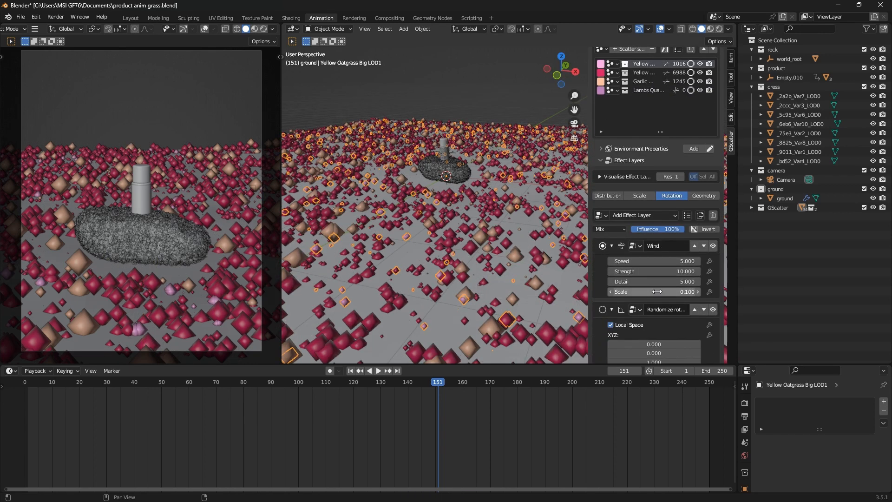
pyautogui.scroll(-2, 656, 291)
pyautogui.scroll(2, 653, 271)
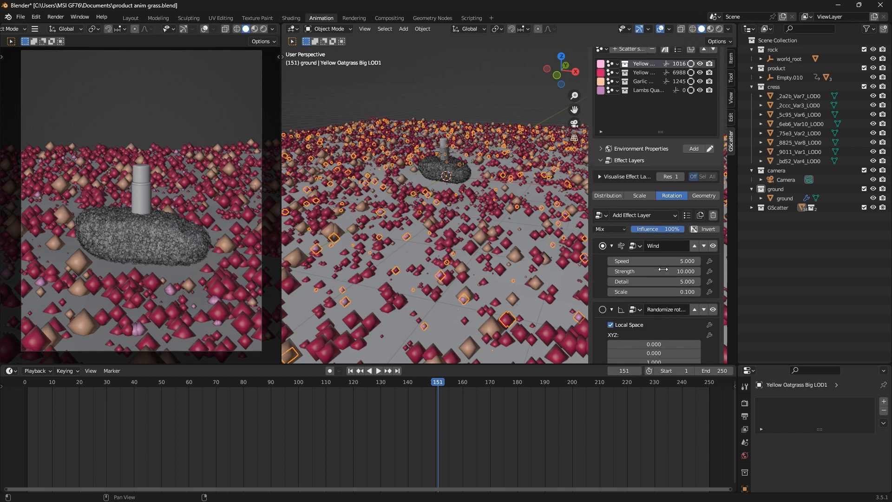
pyautogui.click(653, 271)
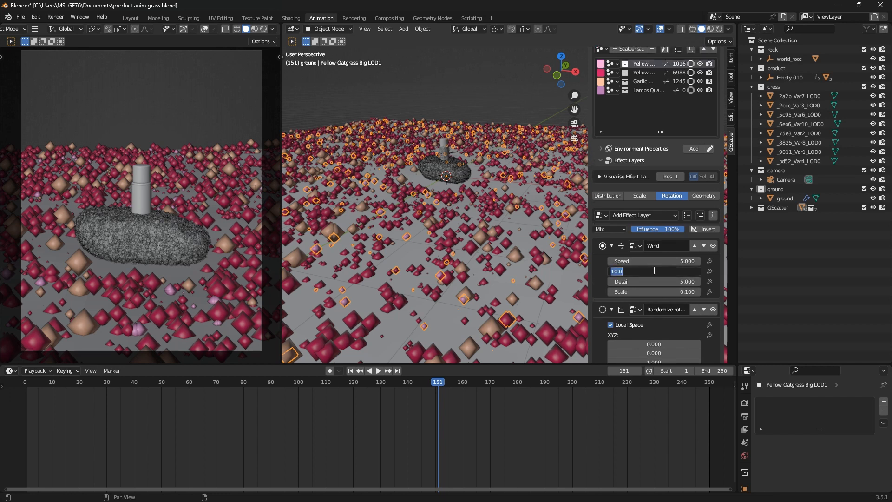
pyautogui.write('50')
pyautogui.press('Return')
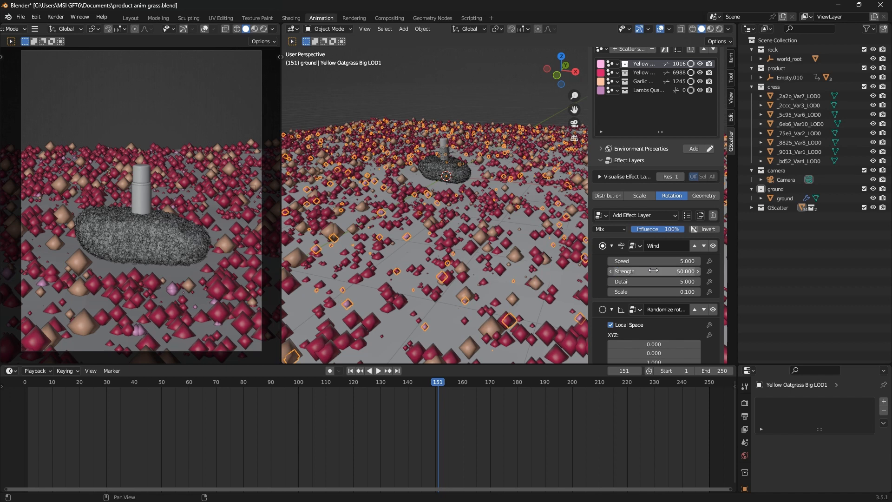
pyautogui.hotkey('ctrl', 'z')
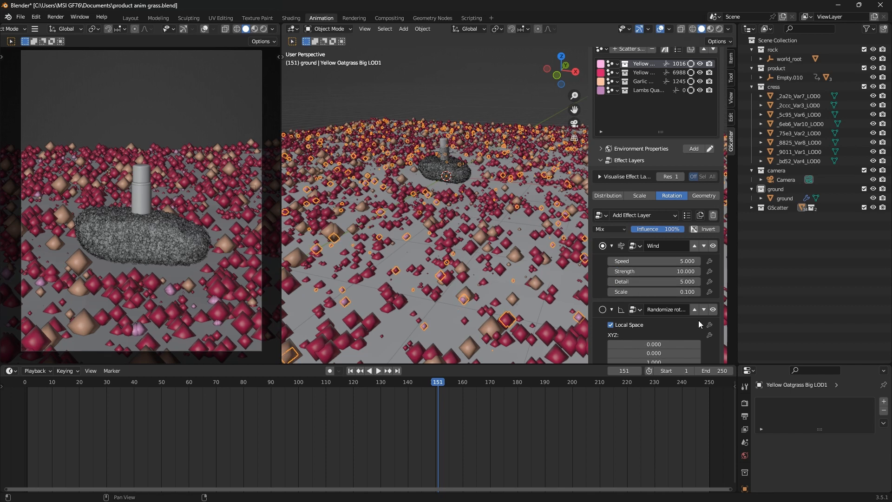
# Set the Yellow Oatgrass Big scatter system's distribution density to 100
pyautogui.click(612, 196)
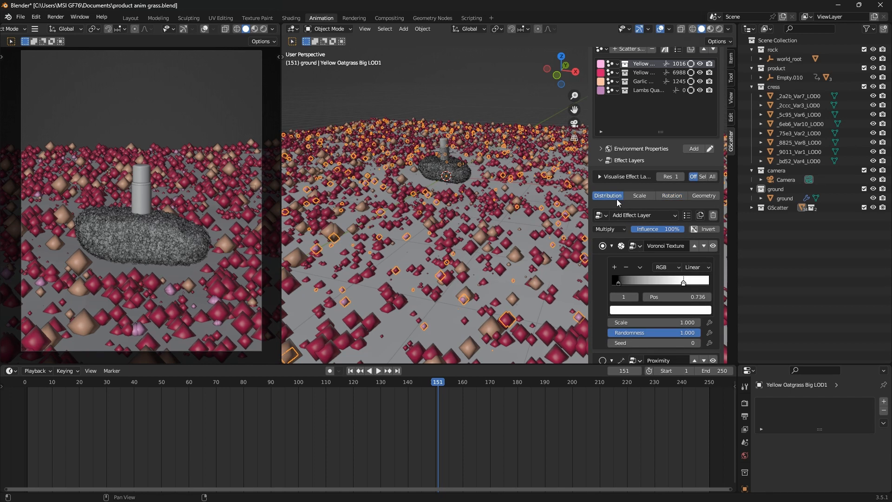
pyautogui.scroll(-15, 627, 276)
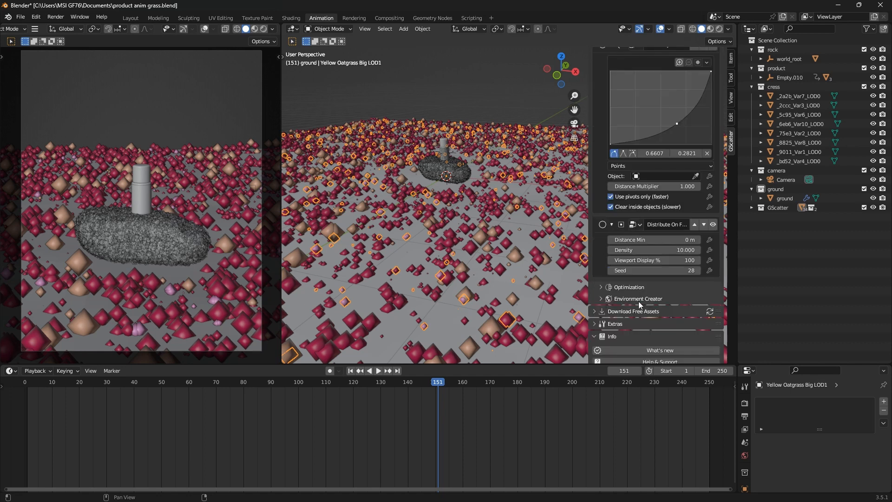
pyautogui.click(650, 250)
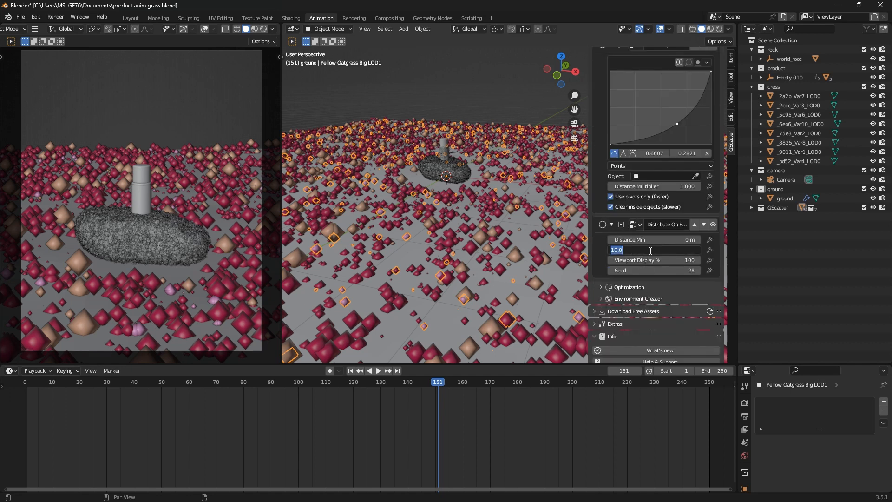
pyautogui.write('100')
pyautogui.press('Return')
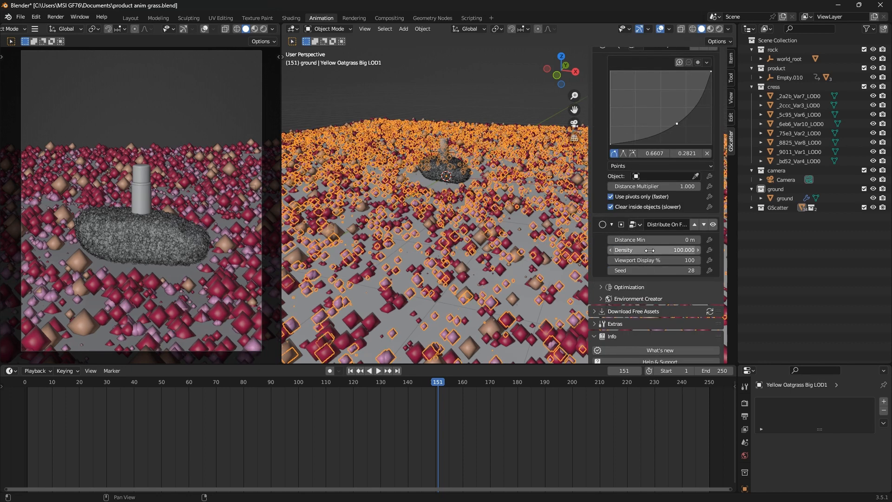
pyautogui.scroll(15, 652, 169)
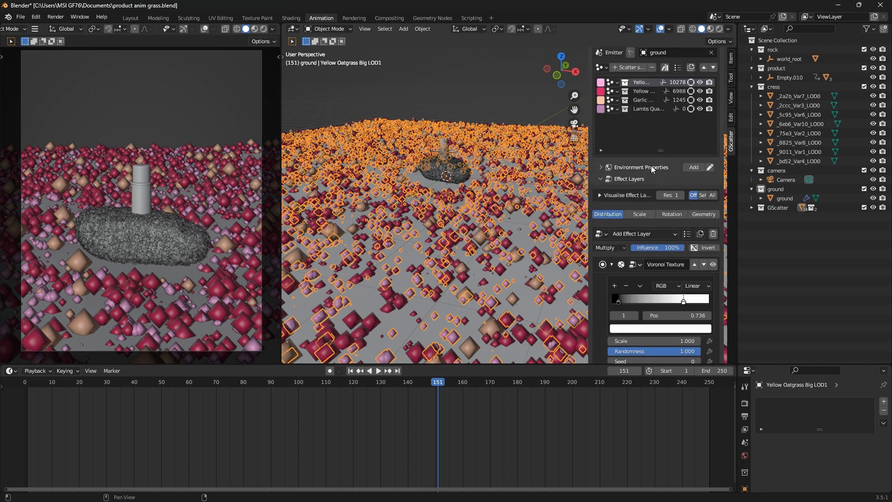
pyautogui.scroll(1, 640, 129)
# Make the Yellow Oatgrass Small scatter system active and set its distribution density to 100
pyautogui.click(636, 109)
pyautogui.scroll(-15, 651, 278)
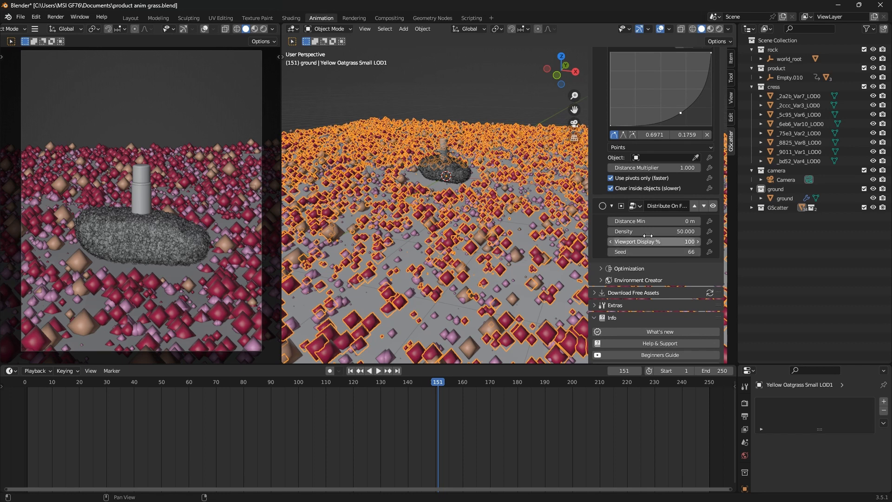
pyautogui.scroll(10, 659, 269)
pyautogui.scroll(2, 660, 272)
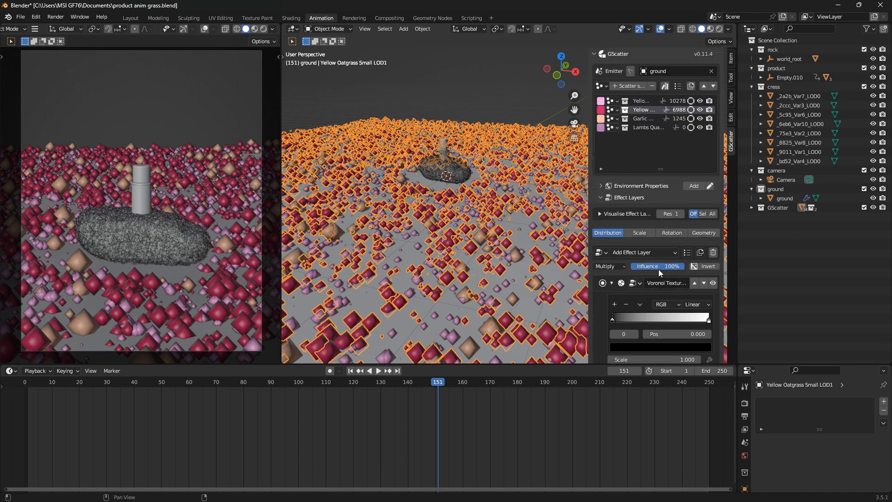
pyautogui.scroll(-12, 639, 131)
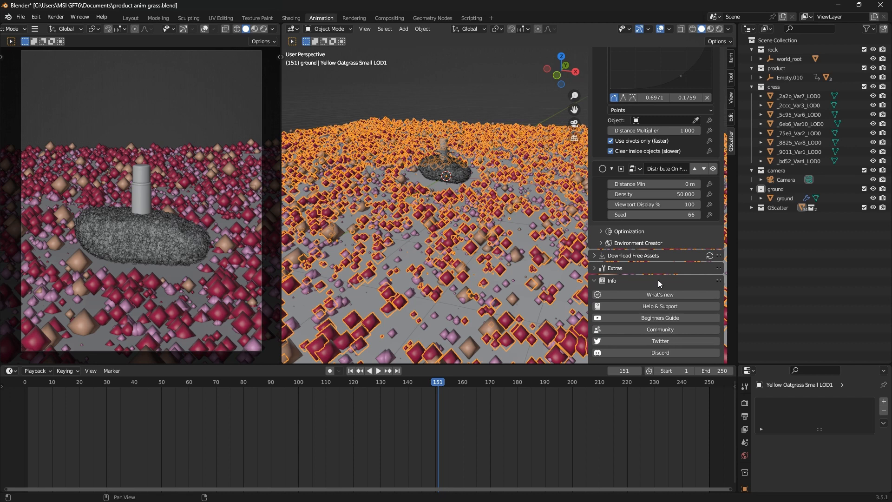
pyautogui.click(653, 194)
pyautogui.write('100')
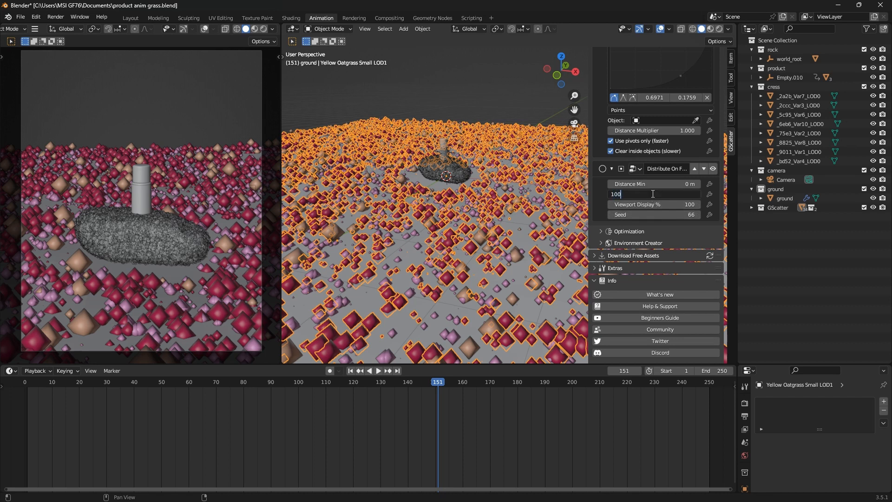
pyautogui.press('Return')
# Make the Garlic Mustard Big scatter system active and set its distribution density to 50
pyautogui.scroll(12, 655, 212)
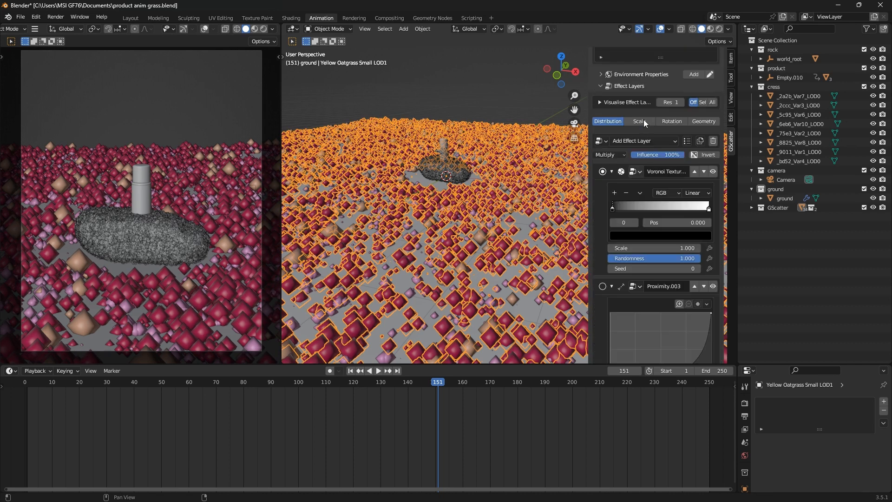
pyautogui.click(639, 116)
pyautogui.scroll(-10, 644, 266)
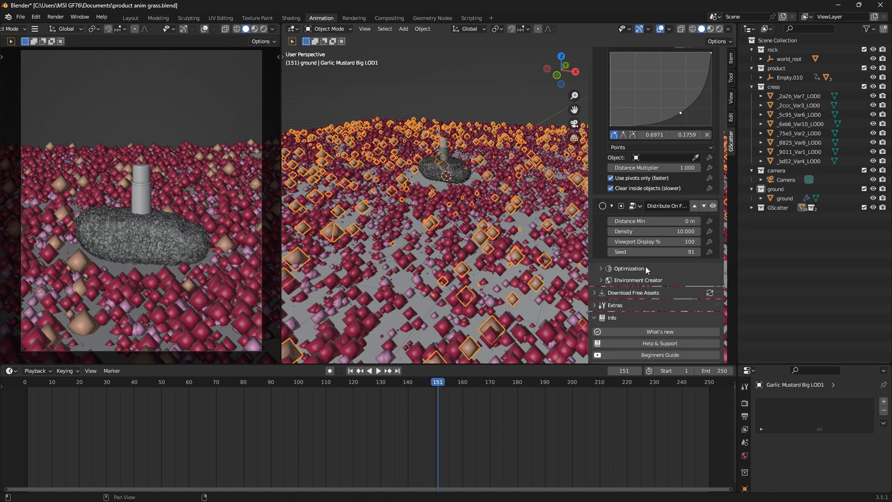
pyautogui.click(658, 232)
pyautogui.write('50')
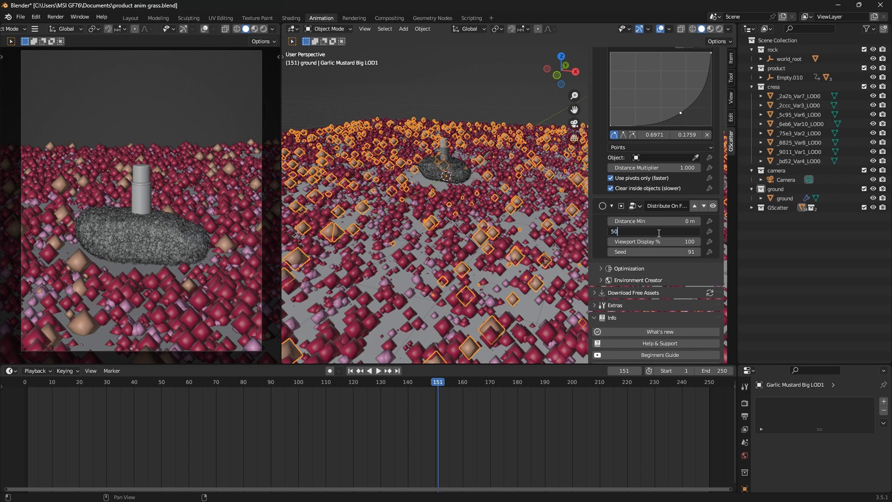
pyautogui.press('Return')
pyautogui.scroll(10, 661, 246)
pyautogui.scroll(8, 662, 245)
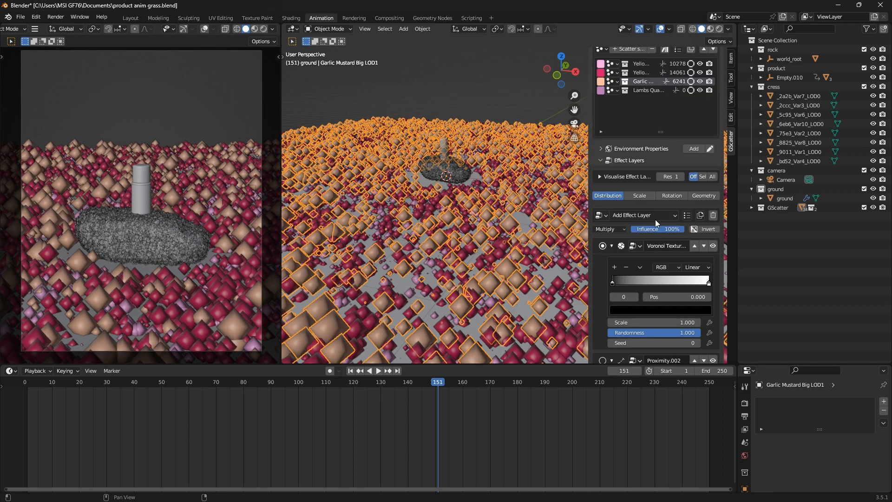
# Review the distribution settings of the Lambs Quarters Small scatter system and save the file
pyautogui.click(645, 126)
pyautogui.scroll(-7, 646, 249)
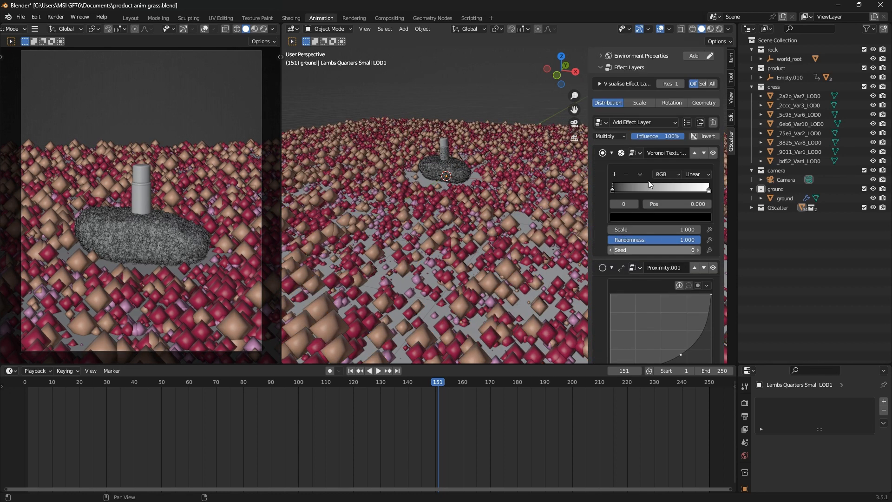
pyautogui.scroll(7, 648, 202)
pyautogui.scroll(-6, 645, 180)
pyautogui.scroll(-15, 633, 194)
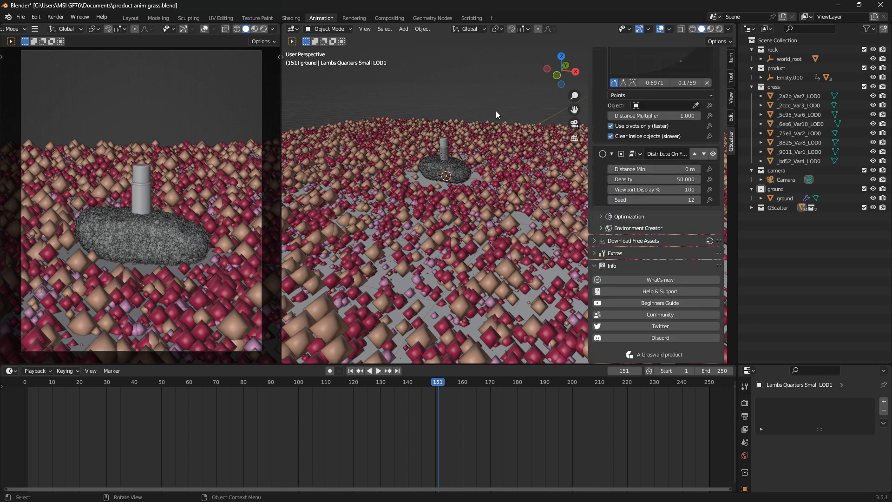
pyautogui.hotkey('ctrl', 's')
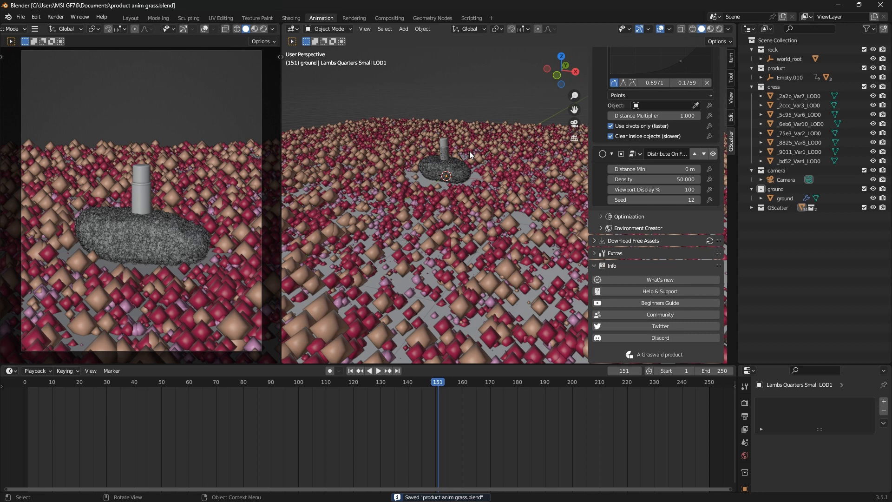
# Hide the 3D viewport's sidebar and collapse the cress, camera, ground, product and rock collections in the outliner
pyautogui.press('n')
pyautogui.scroll(-4, 464, 181)
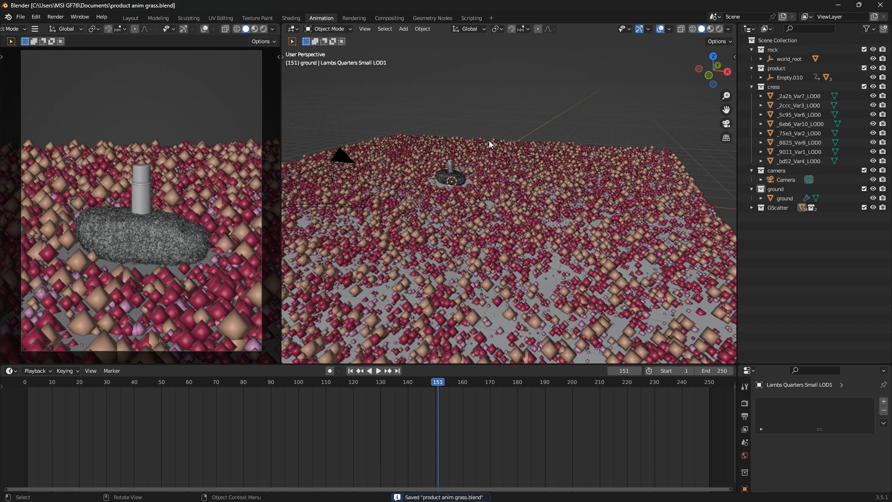
pyautogui.click(751, 87)
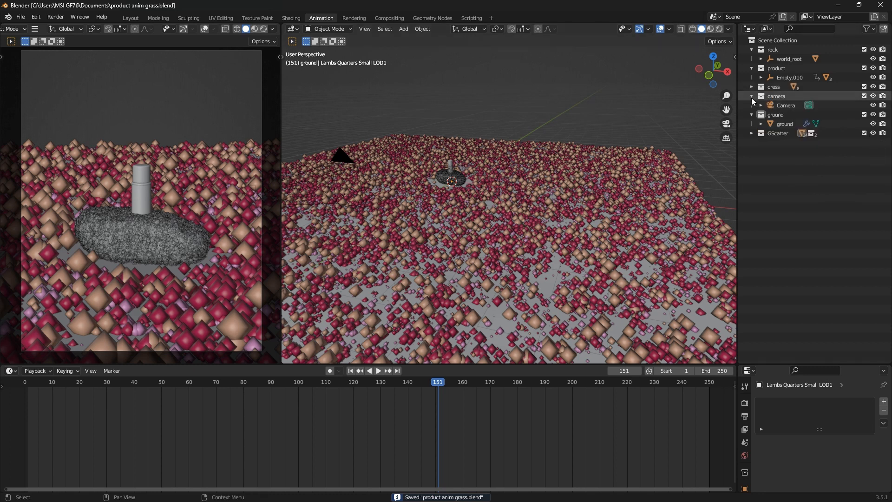
pyautogui.click(751, 96)
pyautogui.click(751, 107)
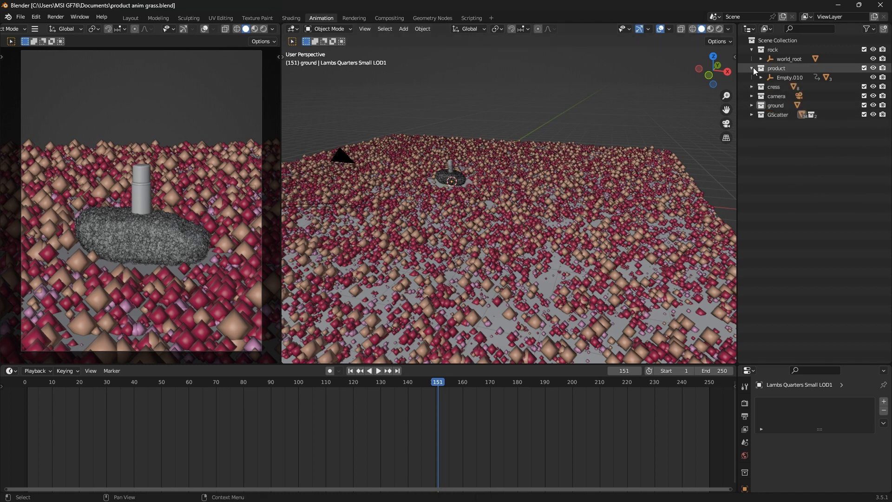
pyautogui.click(751, 68)
pyautogui.click(751, 49)
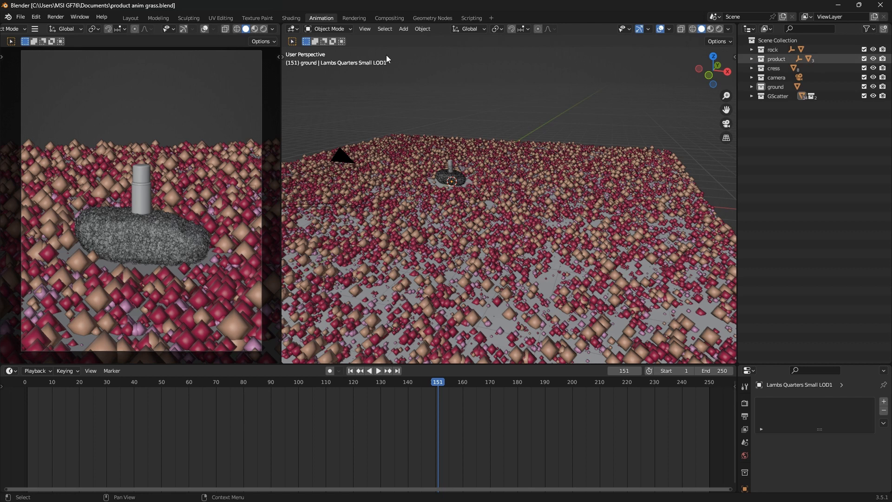
# Switch the camera view to rendered shading
pyautogui.click(263, 29)
pyautogui.scroll(-4, 418, 187)
pyautogui.moveTo(430, 185)
pyautogui.mouseDown(button='middle')
pyautogui.moveTo(413, 182)
pyautogui.moveTo(432, 204)
pyautogui.mouseUp(button='middle')
pyautogui.scroll(3, 414, 178)
pyautogui.scroll(-2, 430, 198)
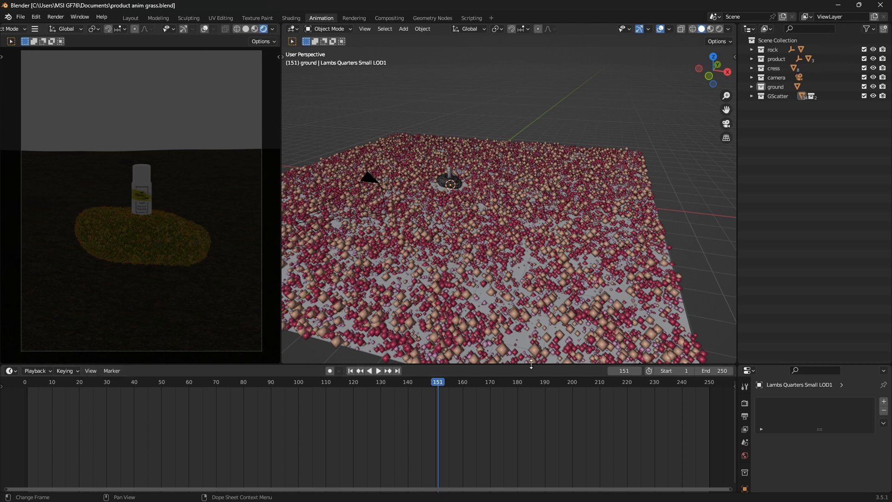
pyautogui.moveTo(532, 364); pyautogui.dragTo(550, 397)
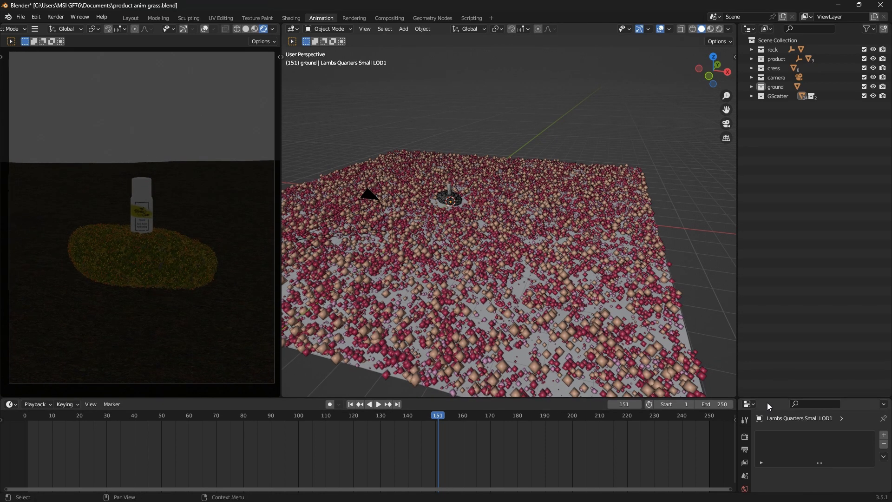
pyautogui.moveTo(768, 398); pyautogui.dragTo(780, 287)
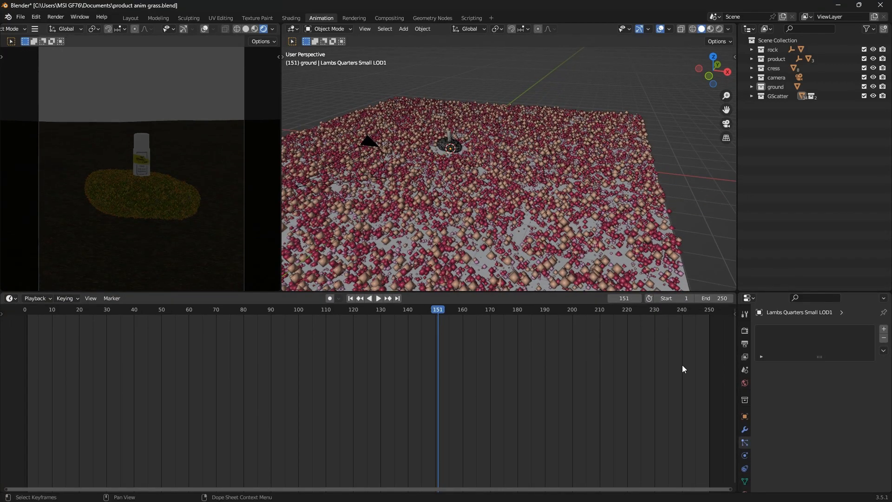
pyautogui.click(734, 314)
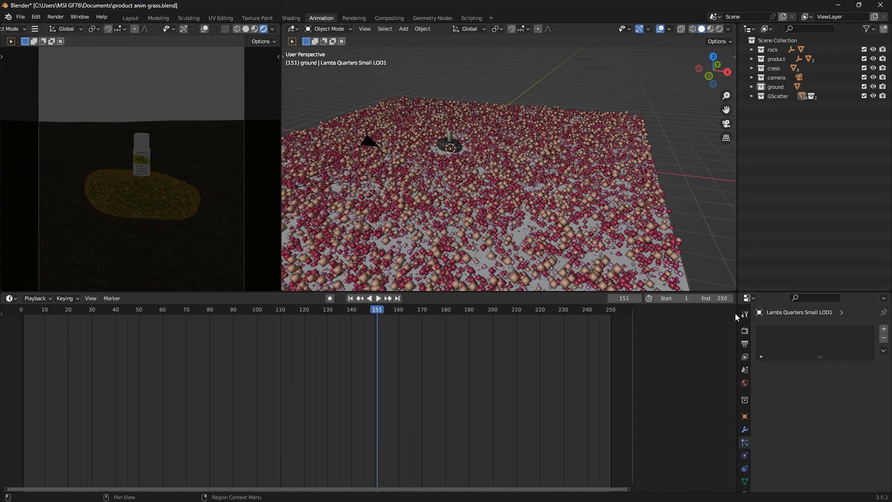
pyautogui.hotkey('ctrl', ']')
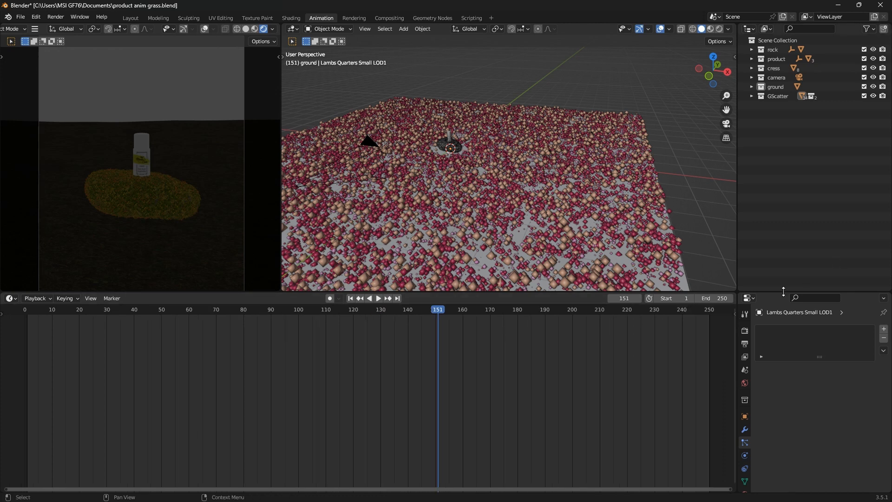
pyautogui.moveTo(783, 291); pyautogui.dragTo(808, 389)
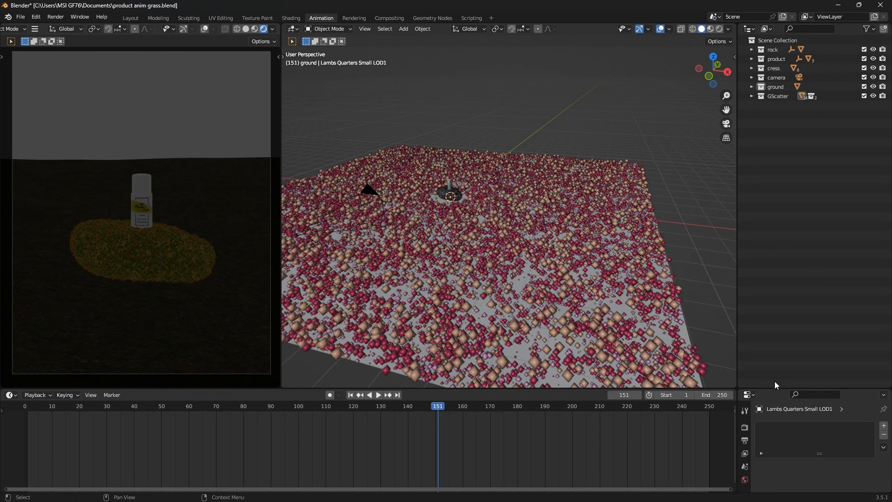
# Enlarge the Properties editor and join the 3D viewport with the timeline area beneath it, keeping the timeline only under the camera view
pyautogui.moveTo(776, 387); pyautogui.dragTo(778, 252)
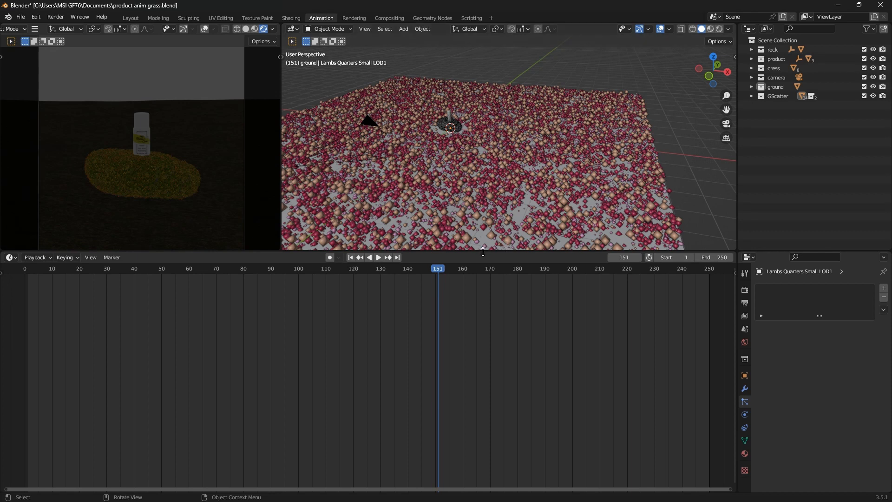
pyautogui.rightClick(571, 252)
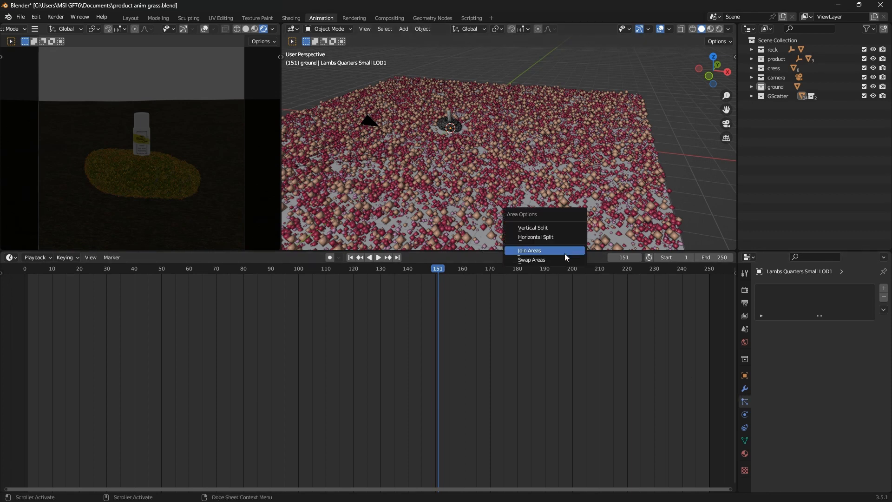
pyautogui.click(565, 254)
pyautogui.click(572, 360)
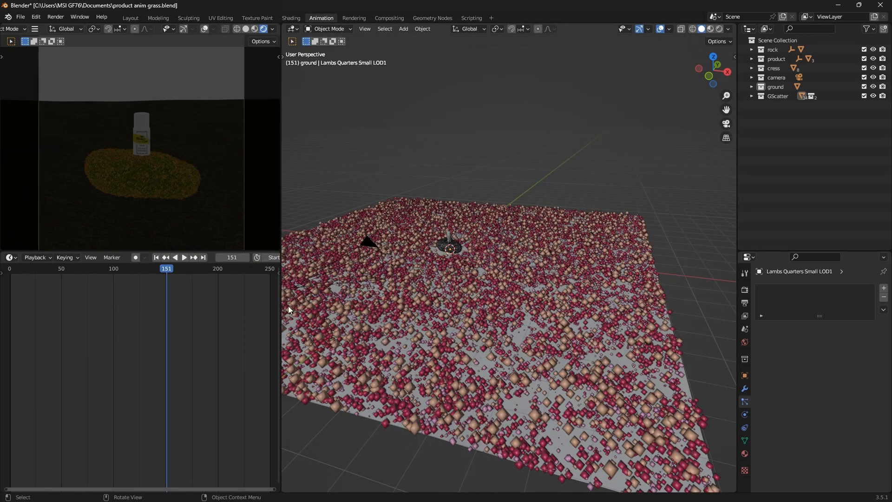
# Shrink the timeline to a narrow strip, widen the camera view, and go to frame 67
pyautogui.moveTo(249, 251); pyautogui.dragTo(272, 464)
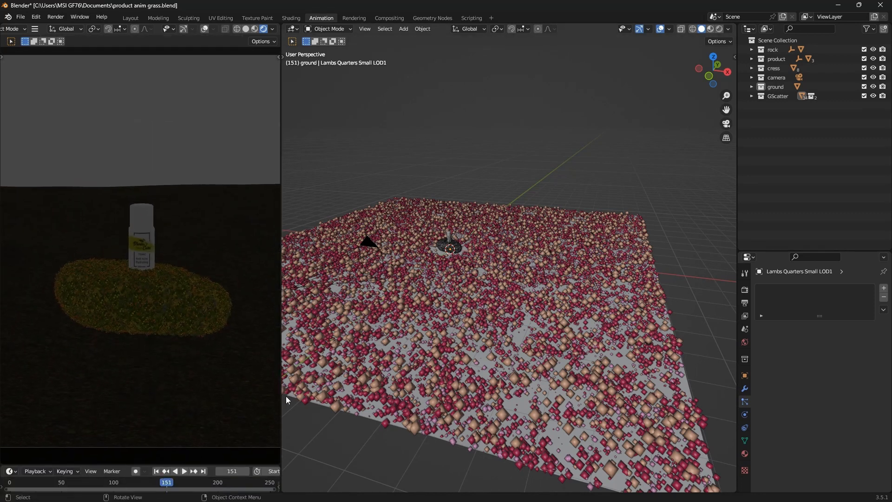
pyautogui.moveTo(281, 387); pyautogui.dragTo(329, 384)
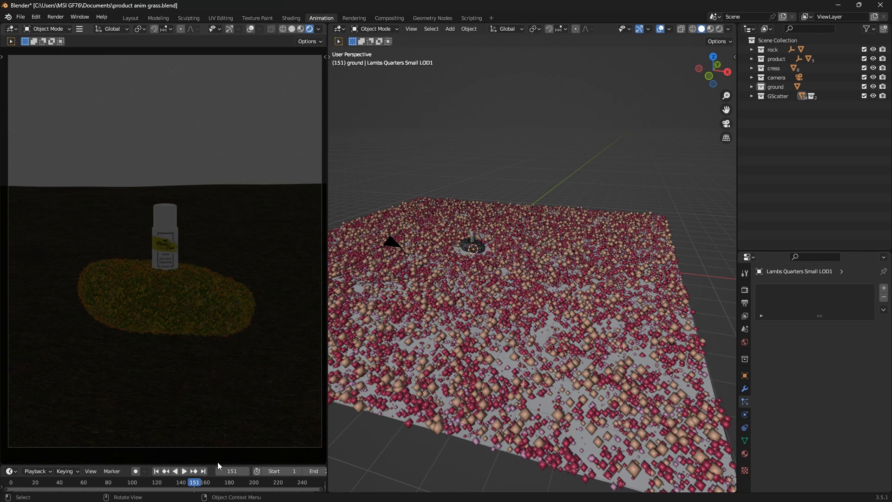
pyautogui.moveTo(194, 482); pyautogui.dragTo(93, 473)
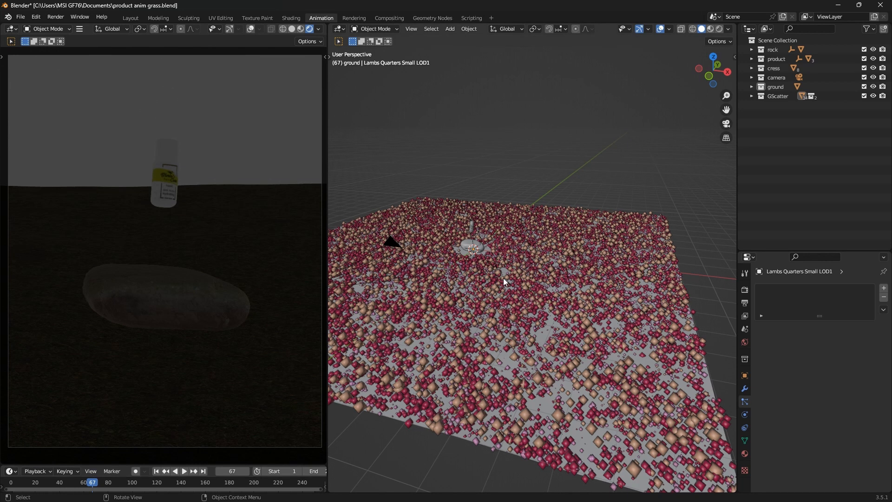
pyautogui.scroll(5, 466, 224)
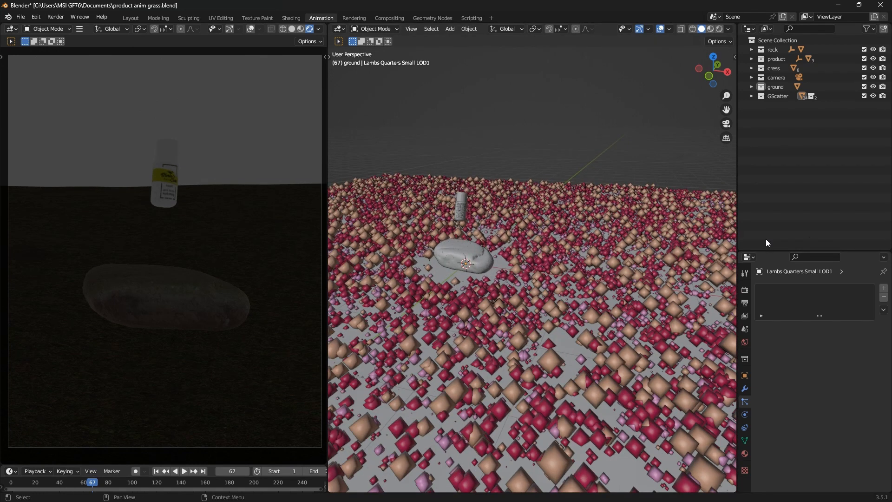
# Give the Properties editor more height and set the scene's render engine to Cycles
pyautogui.moveTo(774, 250); pyautogui.dragTo(777, 146)
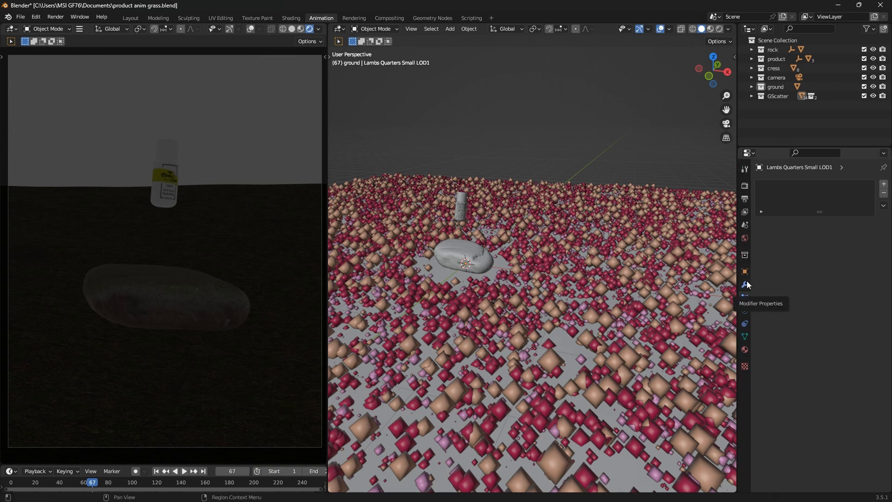
pyautogui.click(745, 186)
pyautogui.click(838, 184)
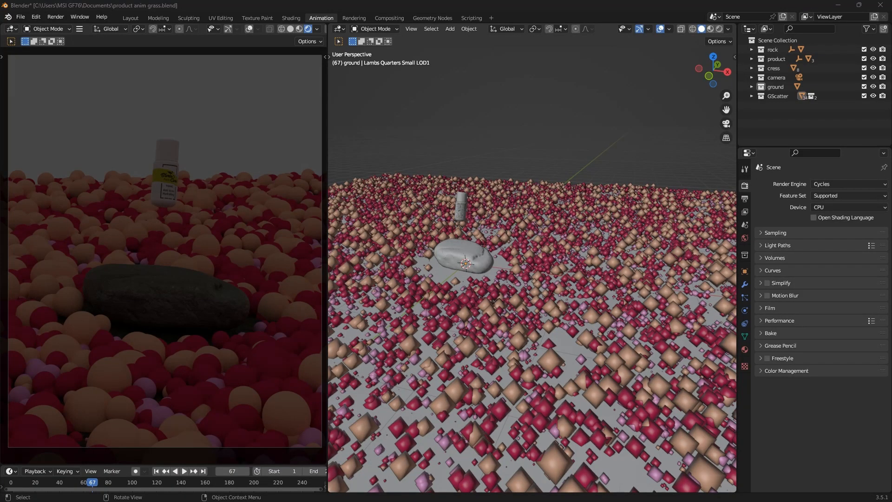
# Set the Cycles render device to GPU Compute and the colour management look to High Contrast
pyautogui.click(832, 206)
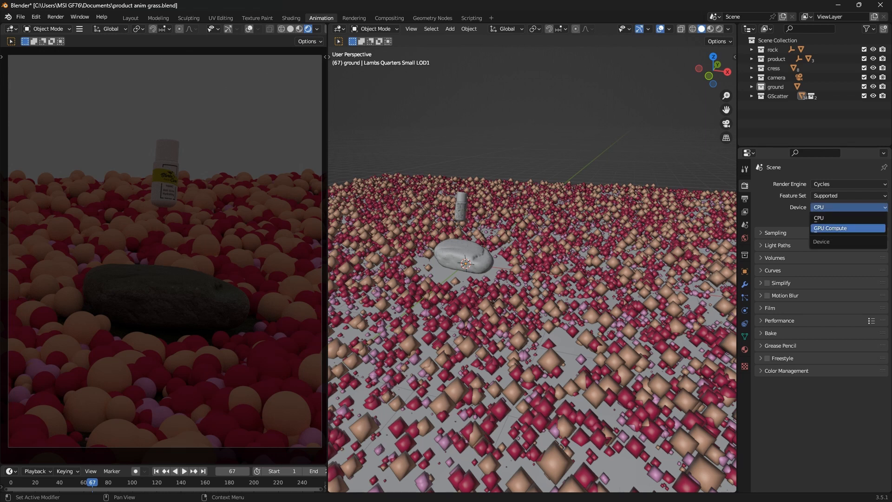
pyautogui.click(831, 228)
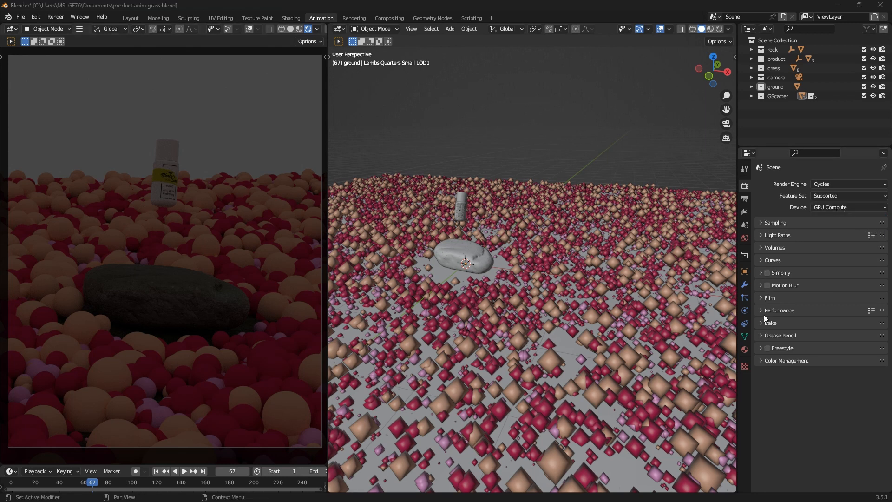
pyautogui.click(759, 300)
pyautogui.click(759, 300)
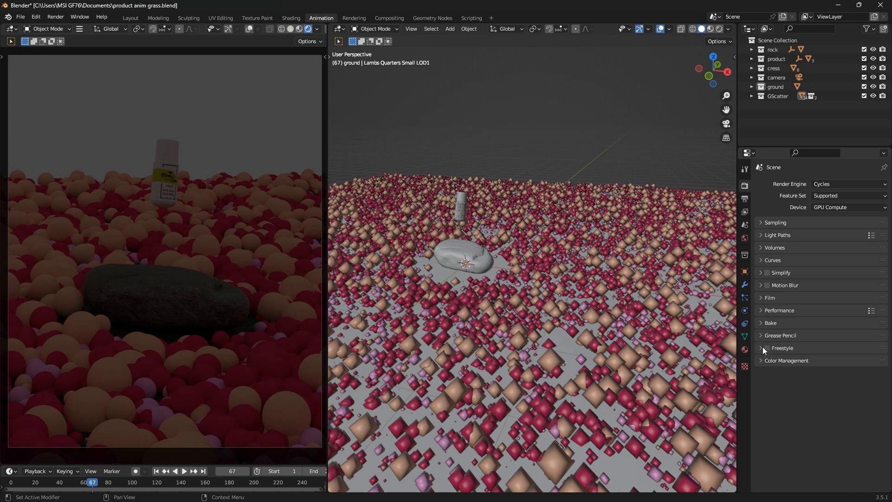
pyautogui.click(760, 360)
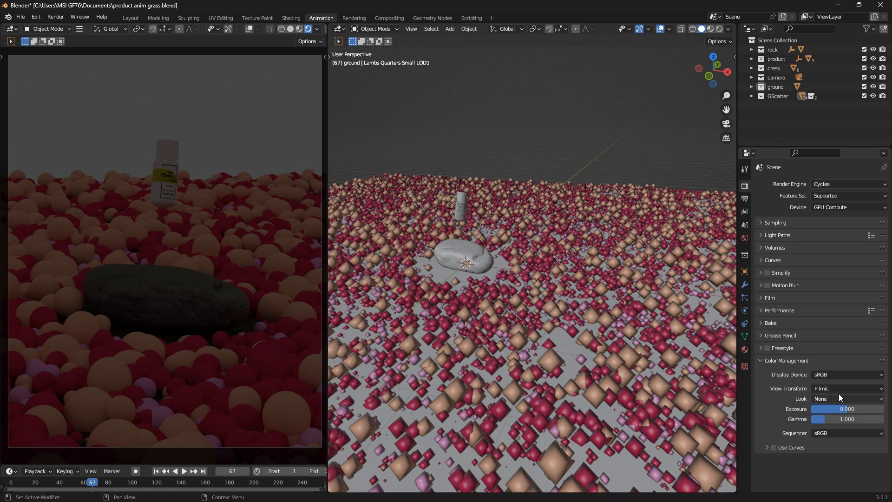
pyautogui.click(834, 398)
pyautogui.click(831, 367)
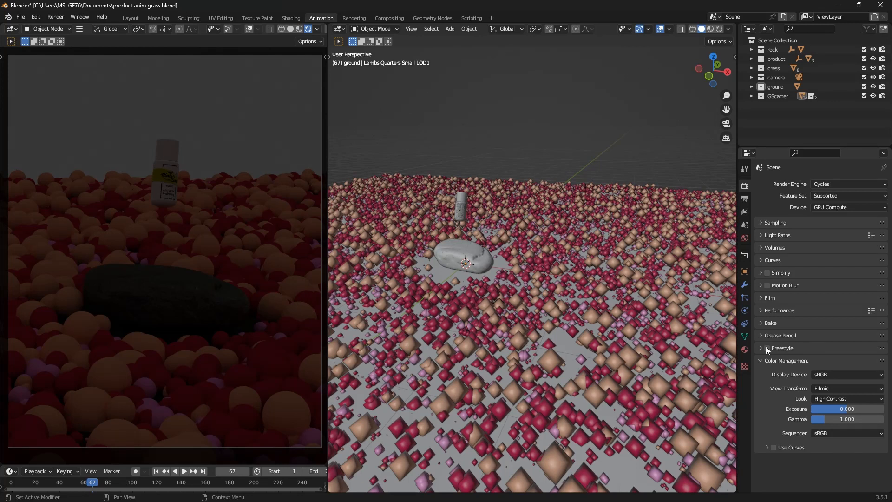
# Use a Sky Texture as the colour of the world background
pyautogui.click(744, 238)
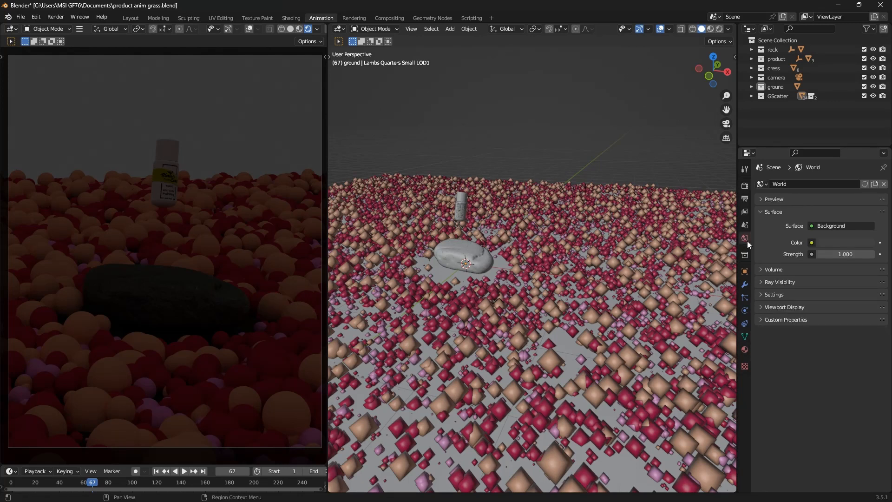
pyautogui.click(812, 243)
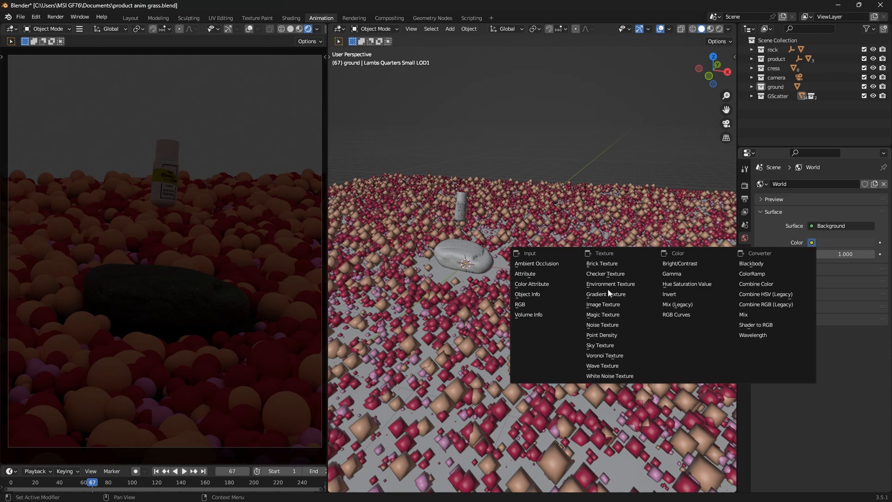
pyautogui.click(606, 345)
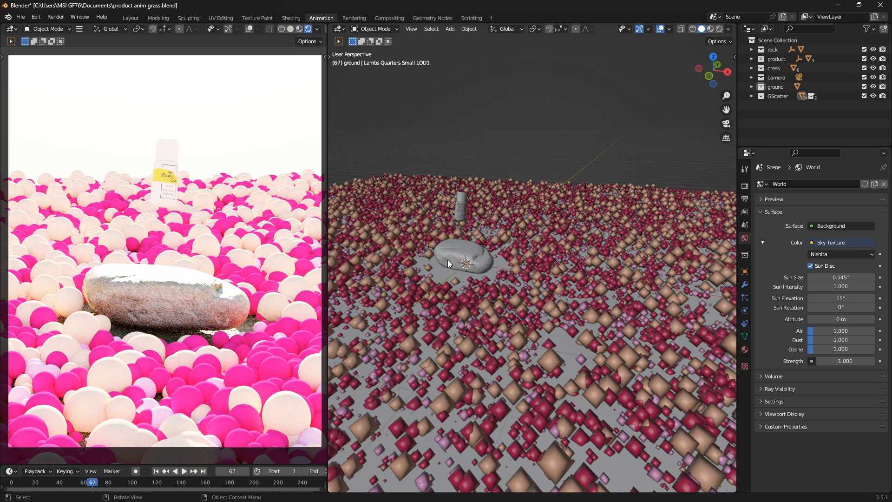
# Raise the ground plane slightly along the Z axis beneath the rock
pyautogui.scroll(5, 467, 268)
pyautogui.moveTo(489, 272); pyautogui.dragTo(511, 241, button='middle')
pyautogui.click(496, 256)
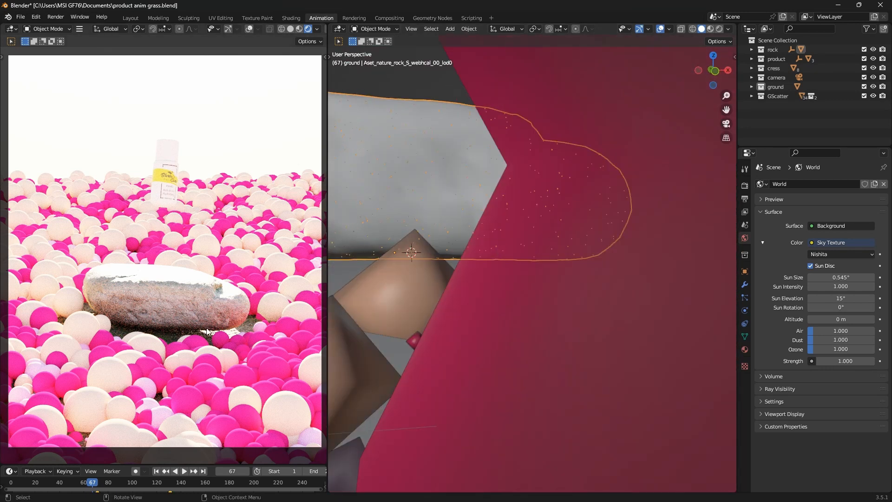
pyautogui.moveTo(494, 286); pyautogui.dragTo(467, 325, button='middle')
pyautogui.scroll(-2, 478, 311)
pyautogui.scroll(-2, 461, 284)
pyautogui.click(465, 326)
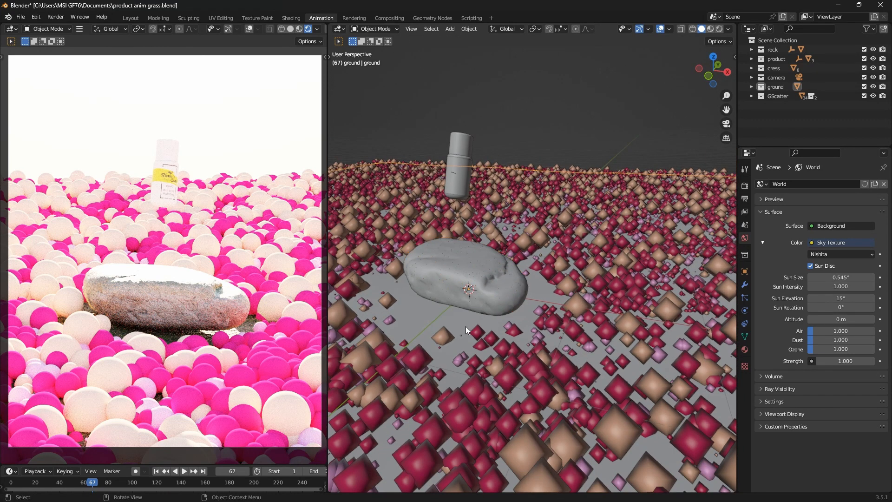
pyautogui.press('g')
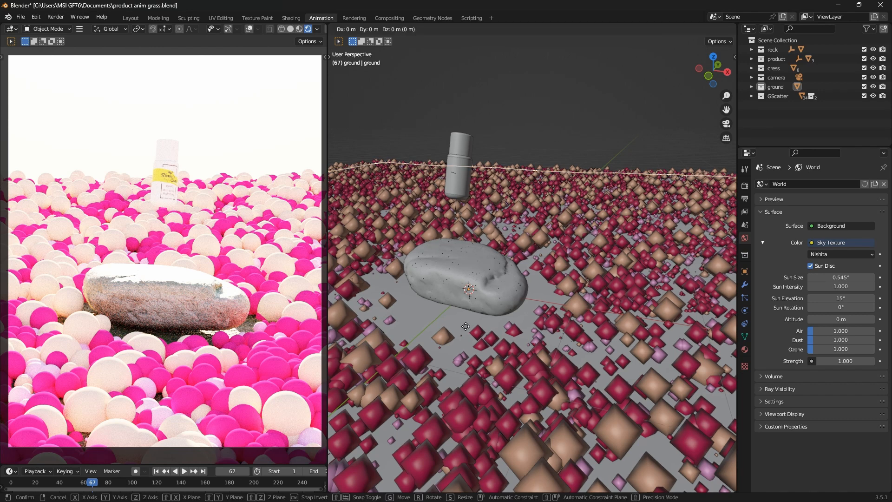
pyautogui.press('z')
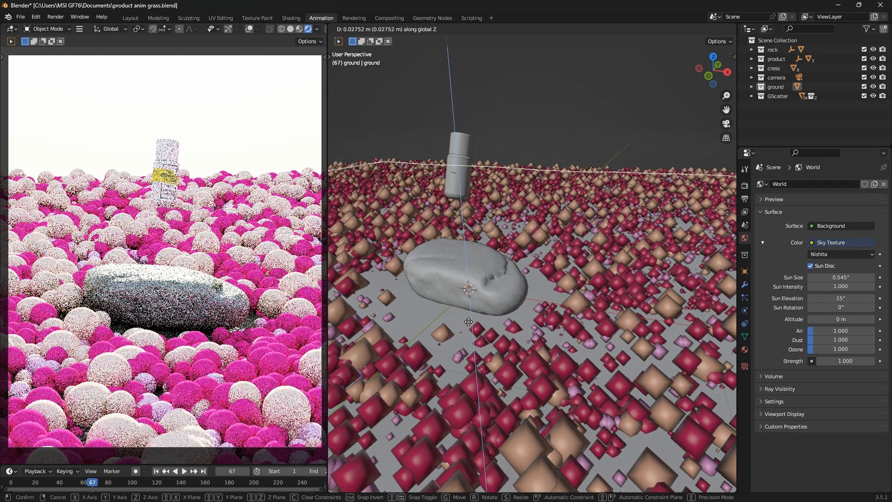
pyautogui.click(469, 320)
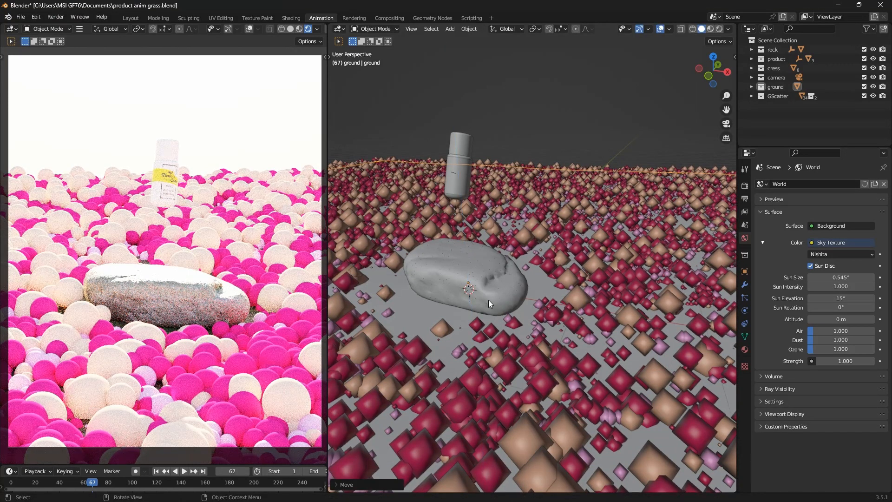
# Try to rotate the rock 180° about the Z axis
pyautogui.click(489, 288)
pyautogui.moveTo(489, 288); pyautogui.dragTo(513, 289, button='middle')
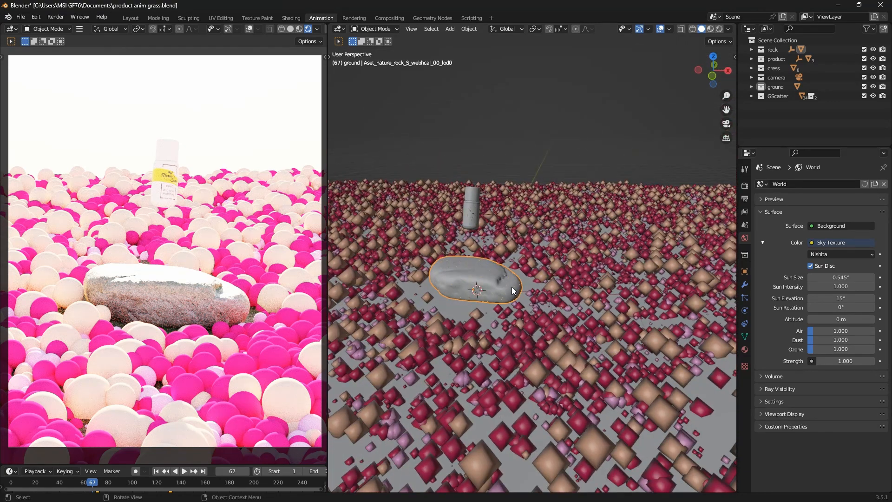
pyautogui.press('r')
pyautogui.write('z')
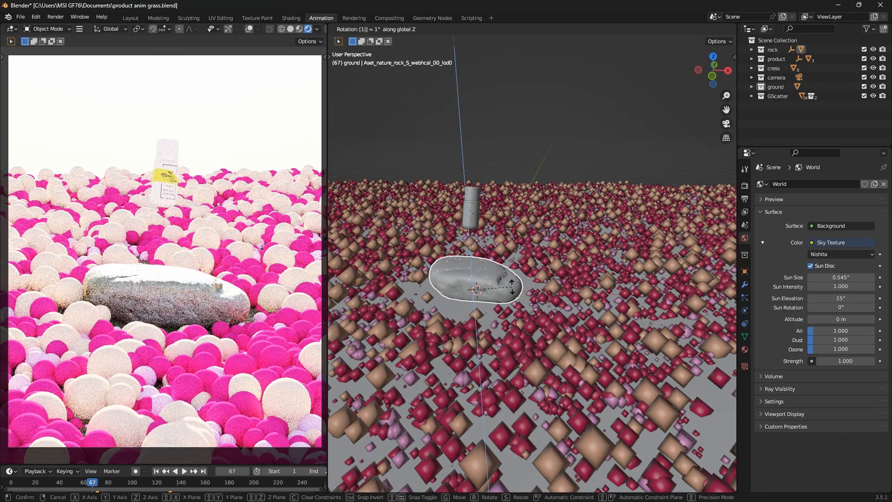
pyautogui.write('180')
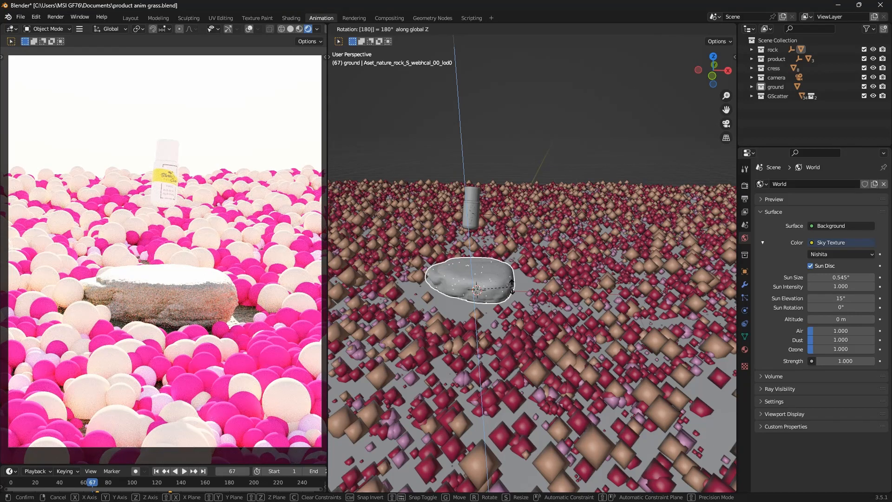
pyautogui.press('Return')
pyautogui.moveTo(512, 289); pyautogui.dragTo(472, 295, button='middle')
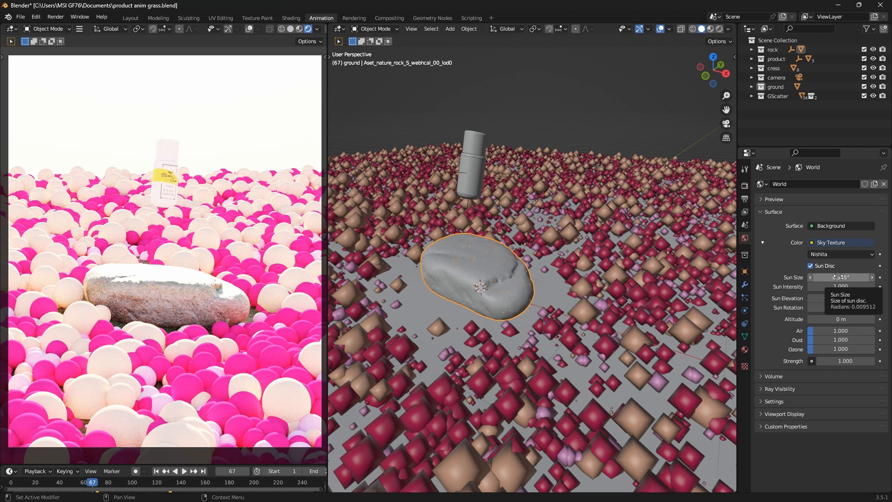
# Set the sky texture's sun size to 0.2°
pyautogui.click(838, 276)
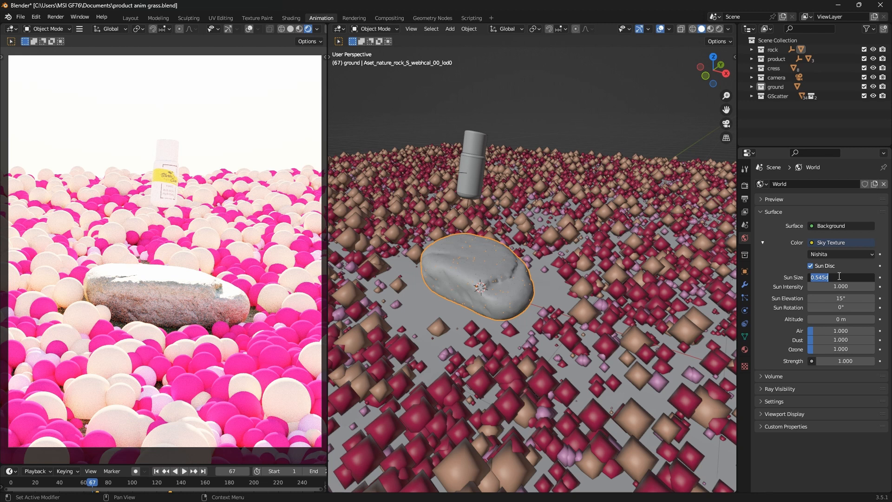
pyautogui.press('BackSpace')
pyautogui.write('0.2')
pyautogui.press('Return')
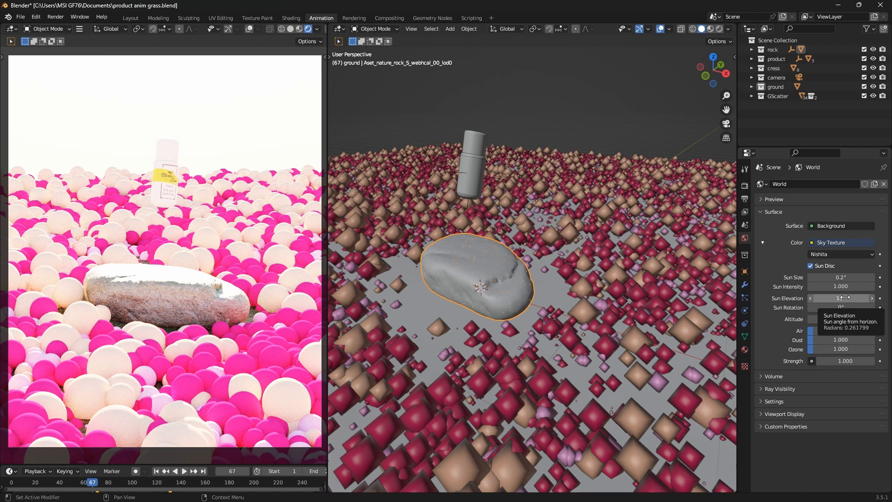
# Set the sky's sun elevation to -0.9° and its sun rotation to 1890°
pyautogui.moveTo(844, 298)
pyautogui.mouseDown()
pyautogui.moveTo(756, 297)
pyautogui.moveTo(845, 297)
pyautogui.mouseUp()
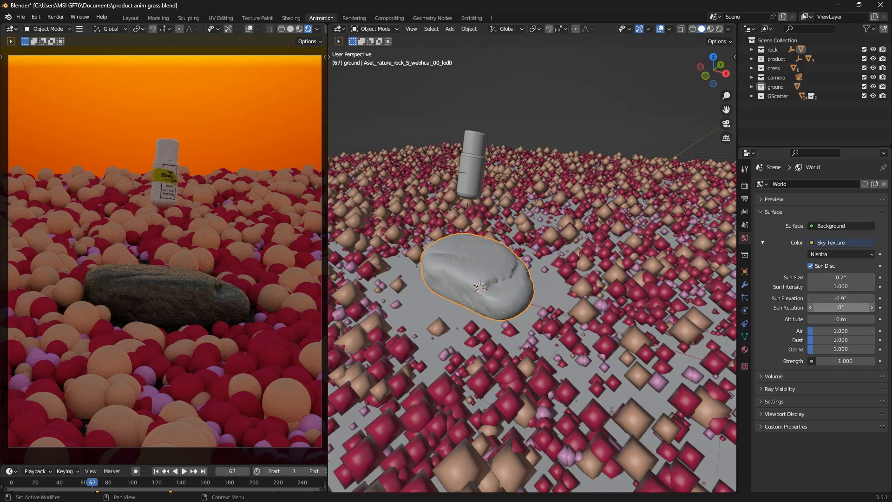
pyautogui.moveTo(836, 307)
pyautogui.mouseDown()
pyautogui.moveTo(801, 307)
pyautogui.moveTo(859, 307)
pyautogui.moveTo(840, 307)
pyautogui.mouseUp()
pyautogui.click(840, 307)
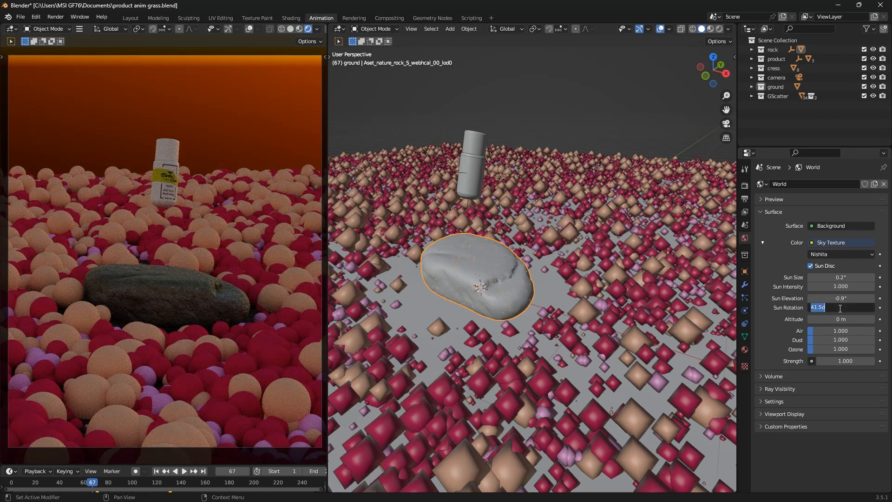
pyautogui.write('1890')
pyautogui.press('Return')
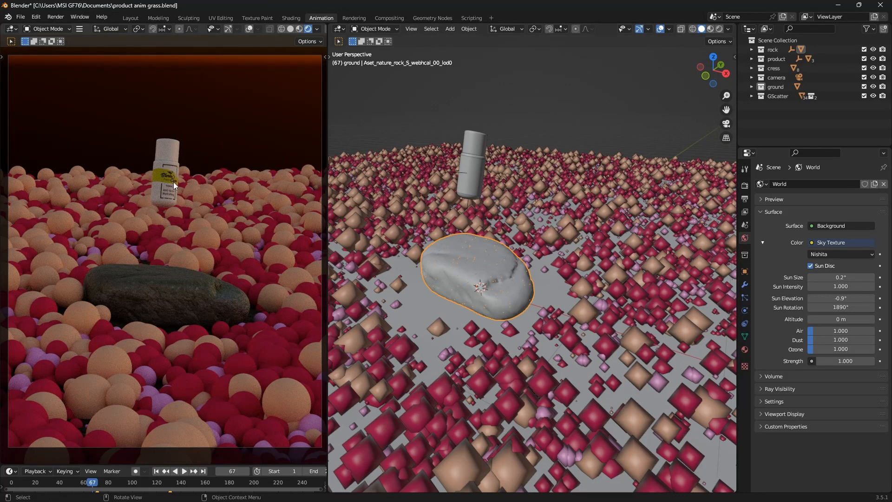
# Set the sky's ozone to 1.5 and its sun elevation to 7°
pyautogui.moveTo(813, 350)
pyautogui.mouseDown()
pyautogui.moveTo(832, 349)
pyautogui.moveTo(814, 349)
pyautogui.mouseUp()
pyautogui.click(814, 349)
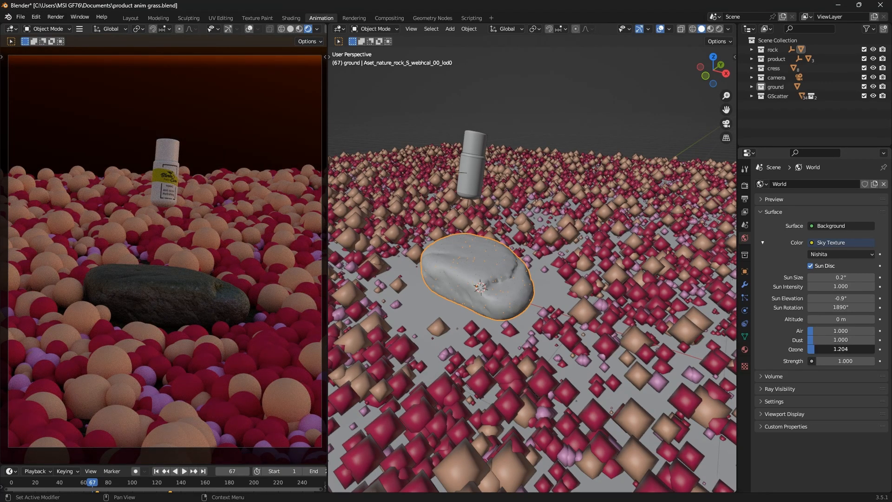
pyautogui.click(816, 349)
pyautogui.write('1.5')
pyautogui.press('Return')
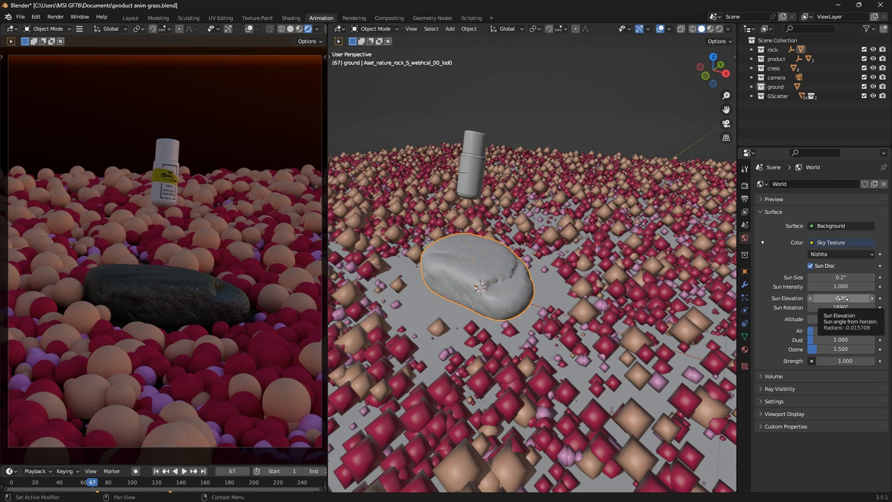
pyautogui.moveTo(842, 298)
pyautogui.mouseDown()
pyautogui.moveTo(886, 298)
pyautogui.moveTo(843, 299)
pyautogui.mouseUp()
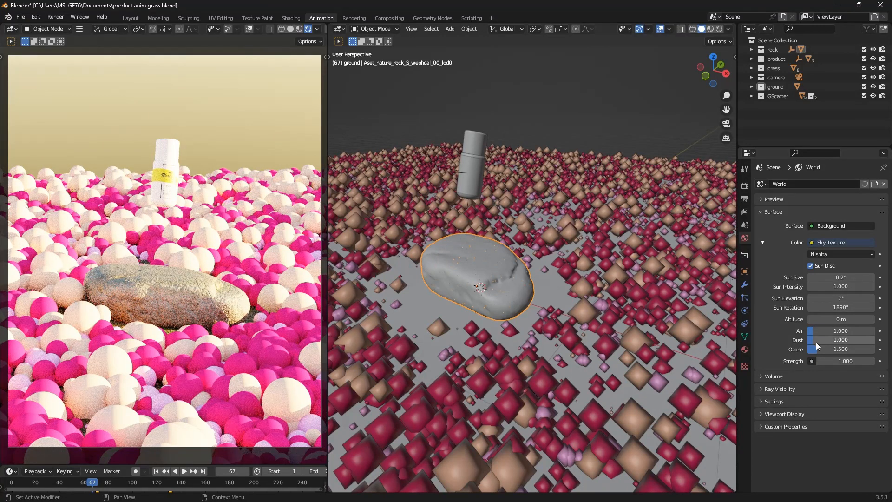
# Set both the dust and the air density of the sky texture to 0.1
pyautogui.moveTo(815, 342)
pyautogui.mouseDown()
pyautogui.moveTo(789, 342)
pyautogui.moveTo(816, 341)
pyautogui.mouseUp()
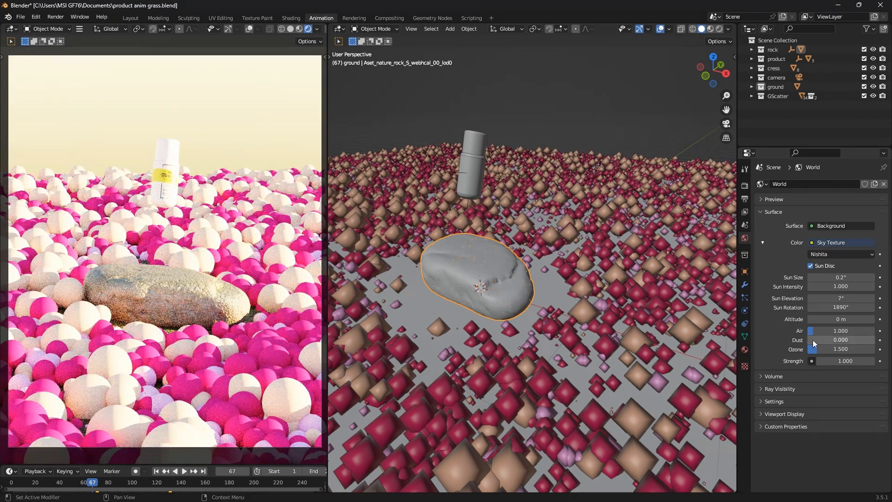
pyautogui.click(819, 340)
pyautogui.write('0.1')
pyautogui.press('Return')
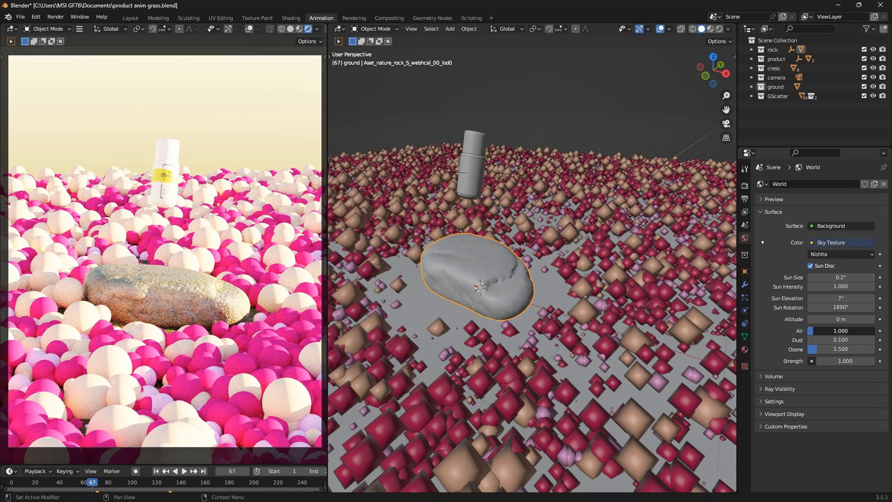
pyautogui.click(836, 331)
pyautogui.write('0.1')
pyautogui.press('Return')
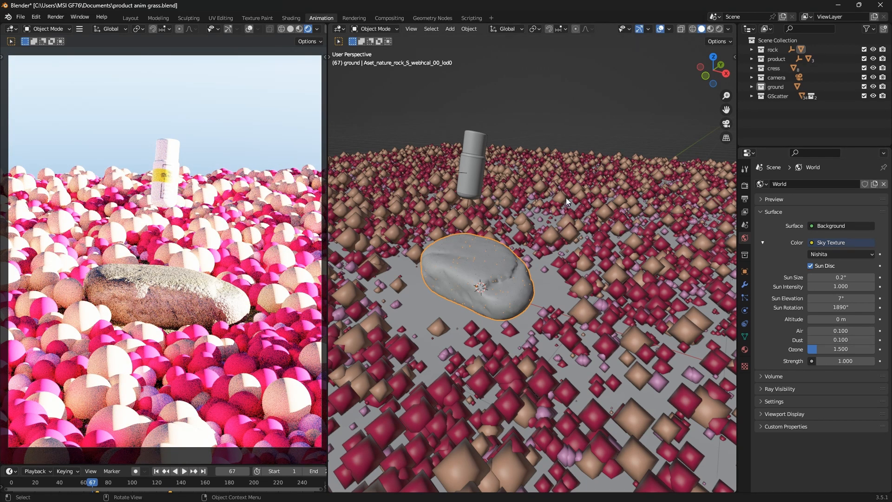
# Try varying the sky's ozone amount and enter 1.5 for it again
pyautogui.moveTo(814, 349)
pyautogui.mouseDown()
pyautogui.moveTo(845, 348)
pyautogui.moveTo(819, 348)
pyautogui.mouseUp()
pyautogui.click(819, 349)
pyautogui.write('1.')
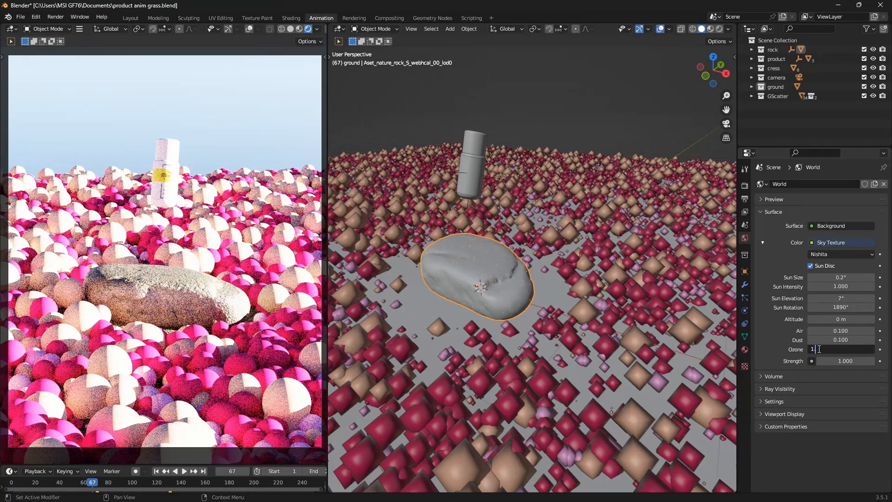
pyautogui.write('5')
pyautogui.press('Return')
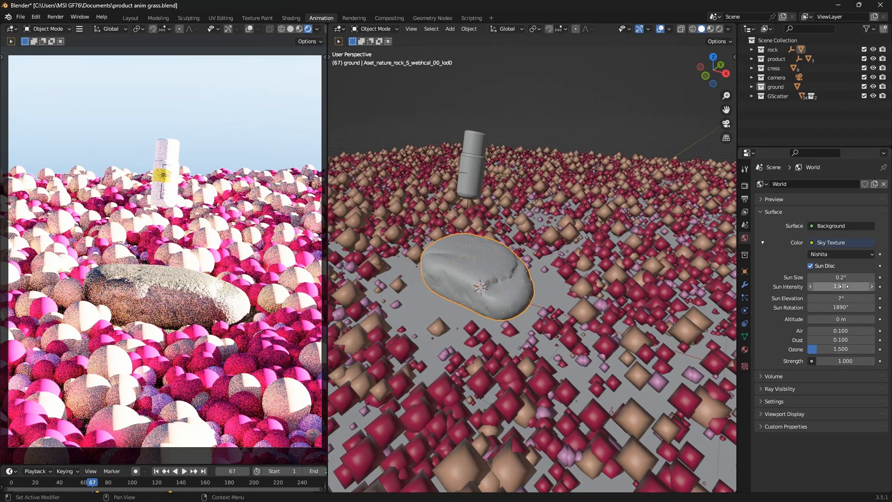
# Adjust the sunlight direction to a sun elevation of 3.1° and a sun rotation of 2096°
pyautogui.moveTo(840, 298); pyautogui.dragTo(840, 298)
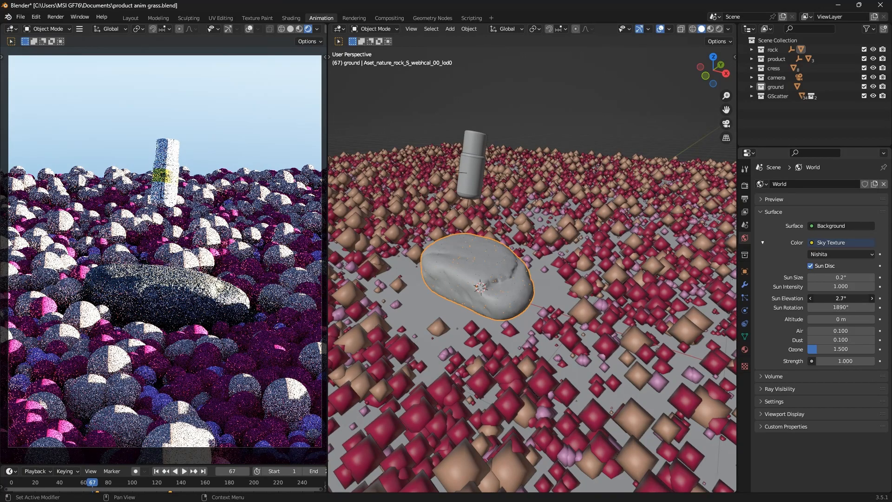
pyautogui.moveTo(840, 298); pyautogui.dragTo(844, 299)
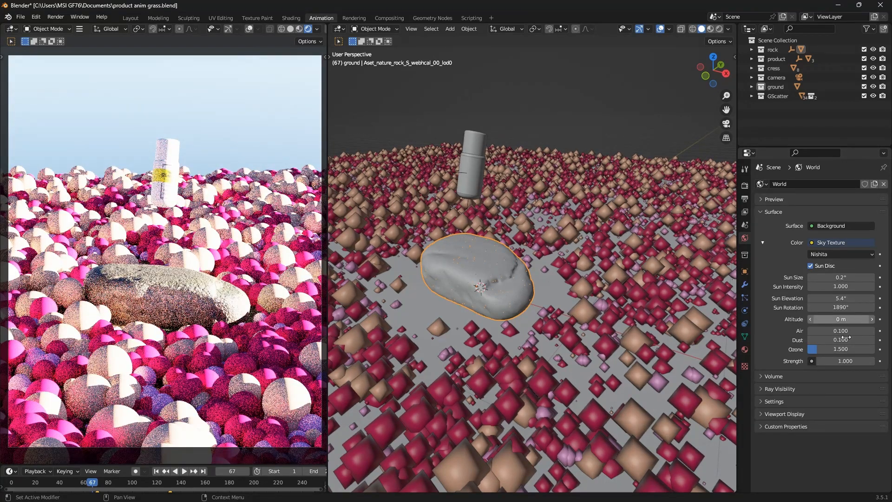
pyautogui.moveTo(844, 307); pyautogui.dragTo(849, 308)
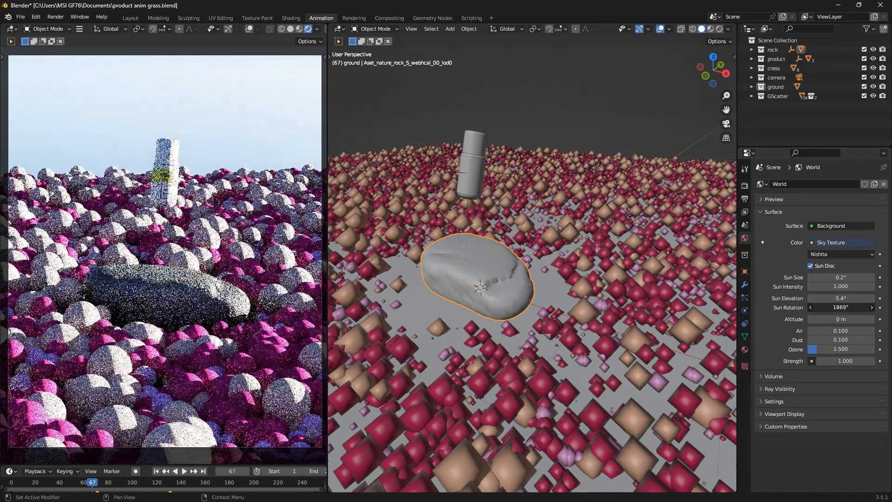
pyautogui.moveTo(850, 308); pyautogui.dragTo(873, 307)
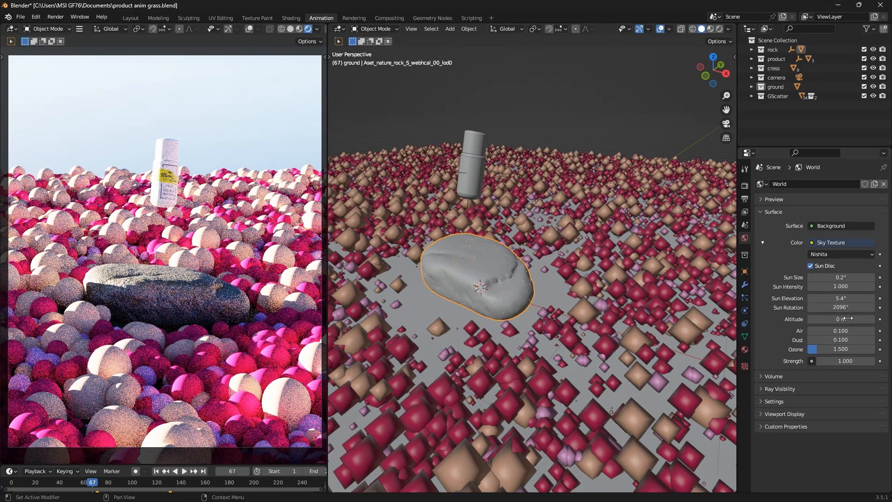
pyautogui.moveTo(845, 300); pyautogui.dragTo(836, 298)
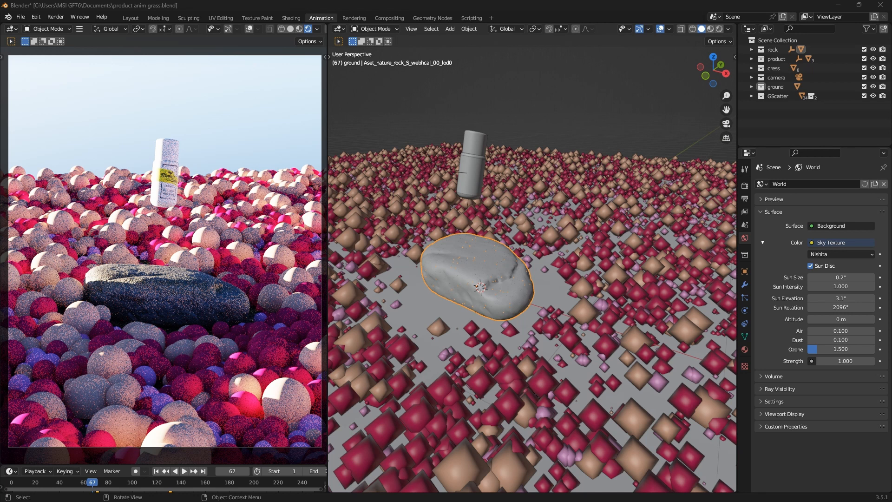
# Set the sky texture's sun size to 1°
pyautogui.click(835, 277)
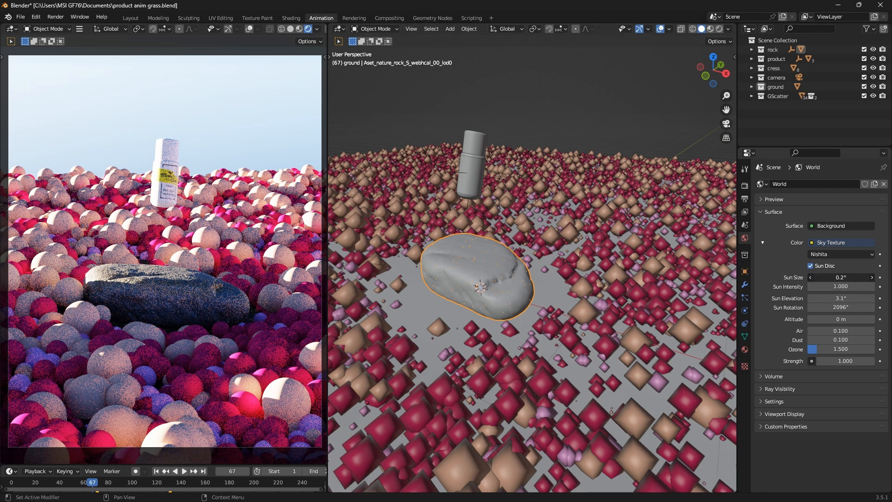
pyautogui.write('1')
pyautogui.press('Return')
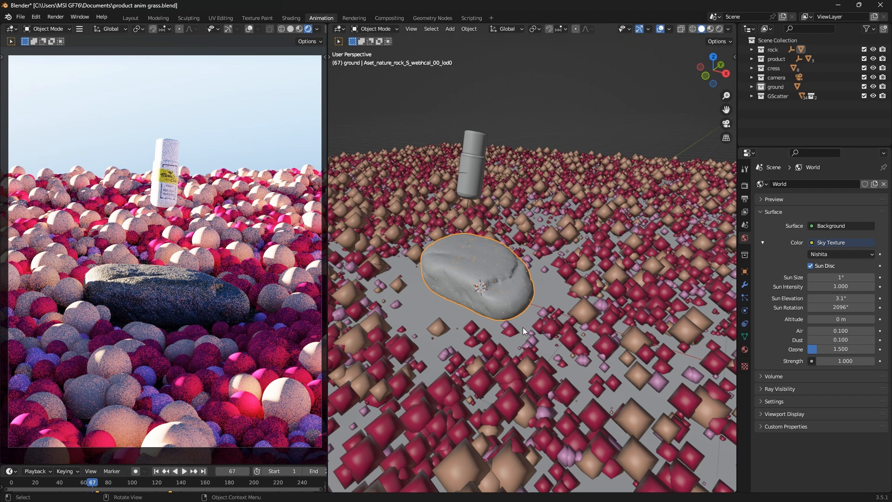
# Select the camera and enlarge the timeline below the camera preview, fitting the animation's full frame range in it
pyautogui.scroll(-10, 523, 327)
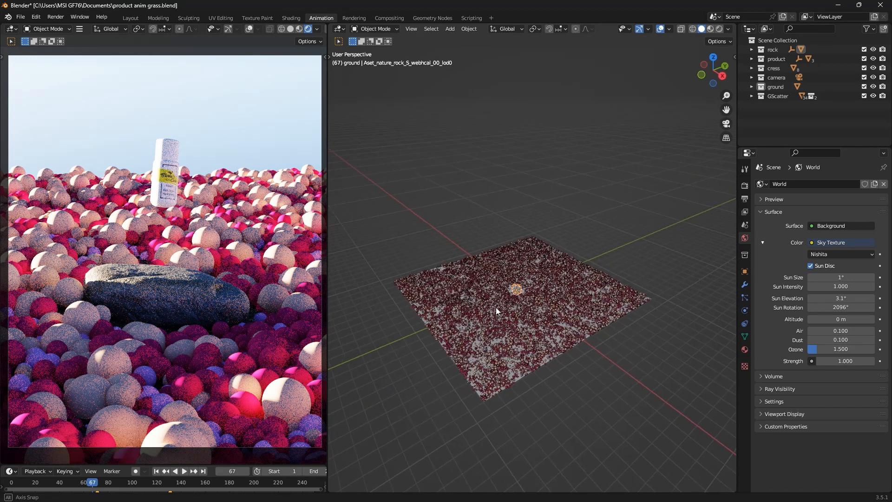
pyautogui.scroll(3, 498, 309)
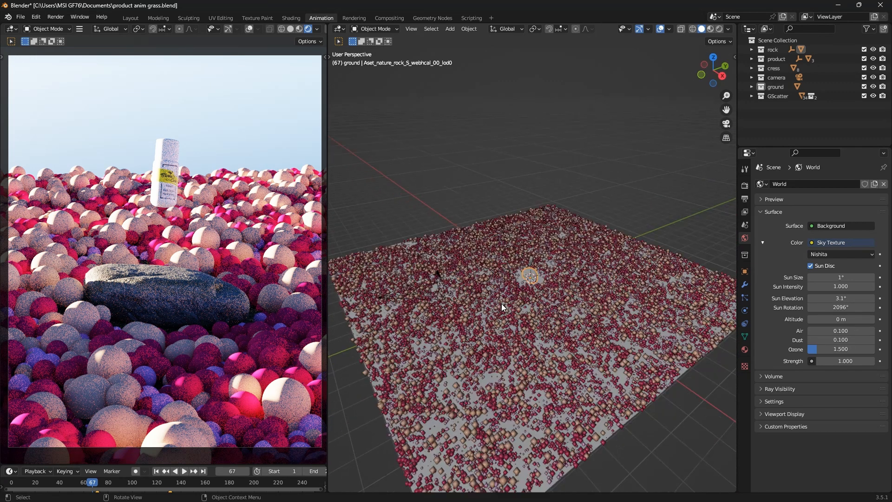
pyautogui.click(422, 285)
pyautogui.scroll(-4, 458, 296)
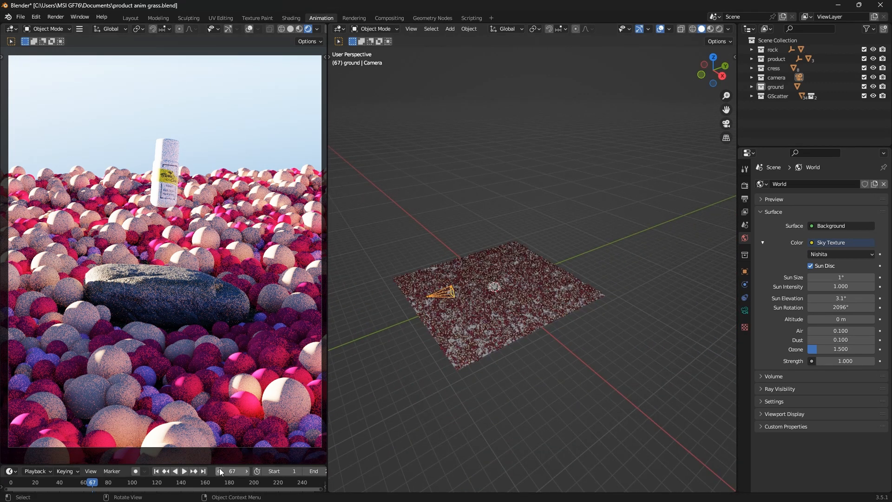
pyautogui.moveTo(213, 466); pyautogui.dragTo(227, 390)
pyautogui.scroll(-11, 178, 444)
pyautogui.scroll(9, 172, 448)
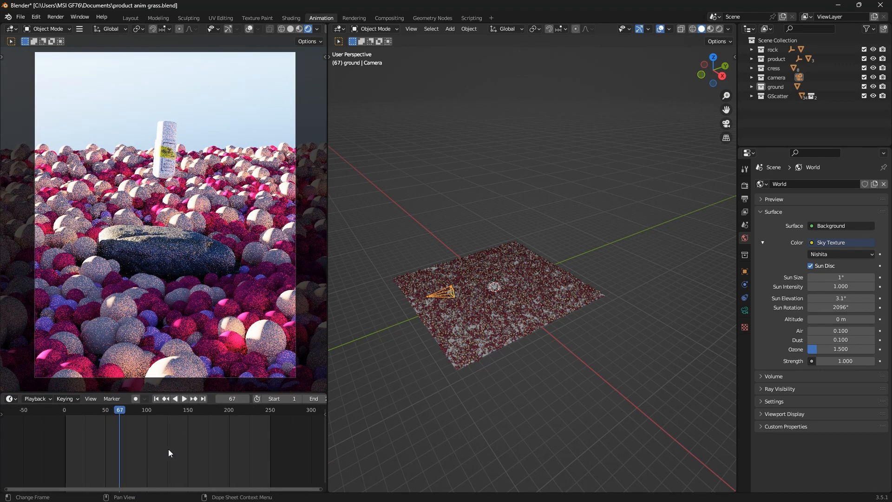
pyautogui.moveTo(168, 448); pyautogui.dragTo(184, 448, button='middle')
pyautogui.scroll(3, 475, 316)
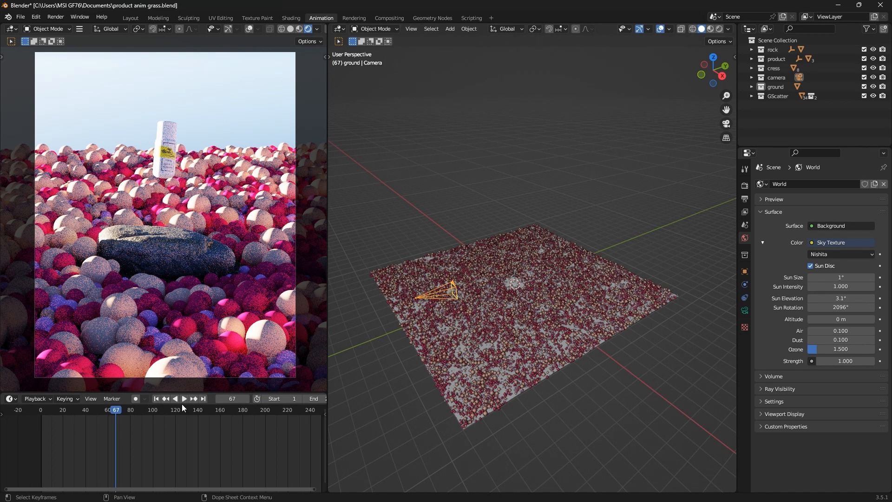
pyautogui.scroll(-1, 199, 439)
pyautogui.scroll(5, 510, 288)
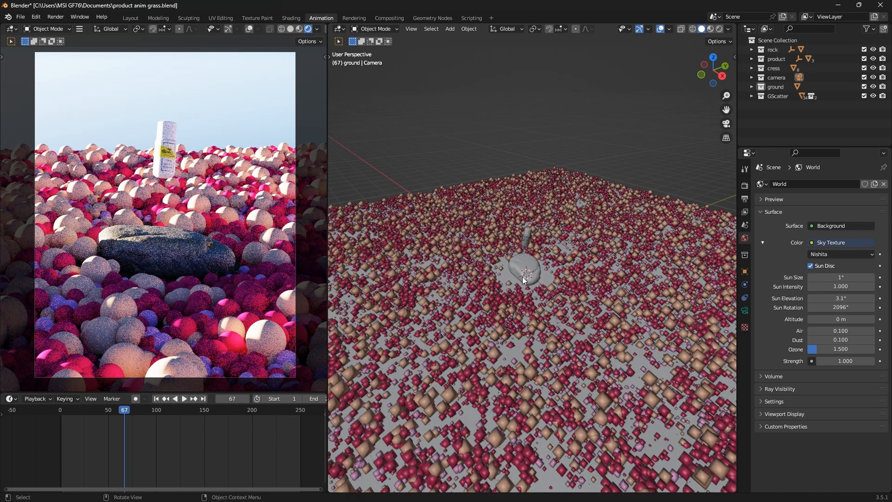
# Check the rock's keyframes on the timeline and select the camera again
pyautogui.click(524, 278)
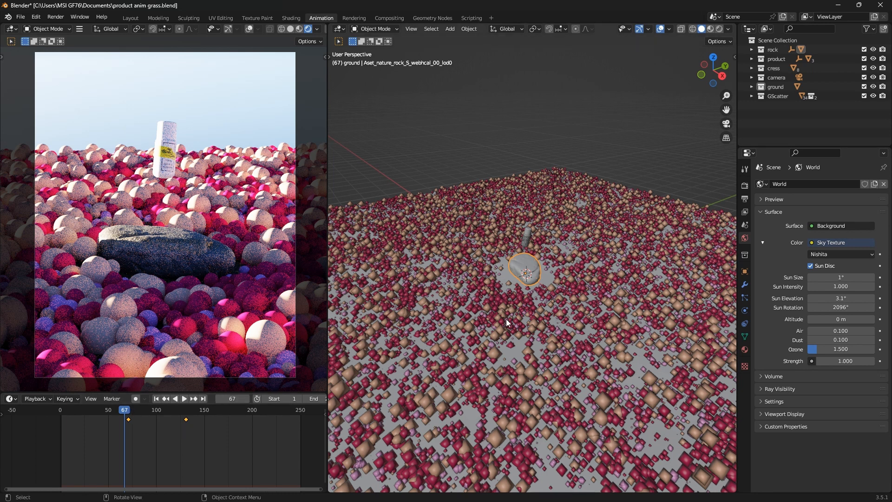
pyautogui.scroll(-3, 539, 304)
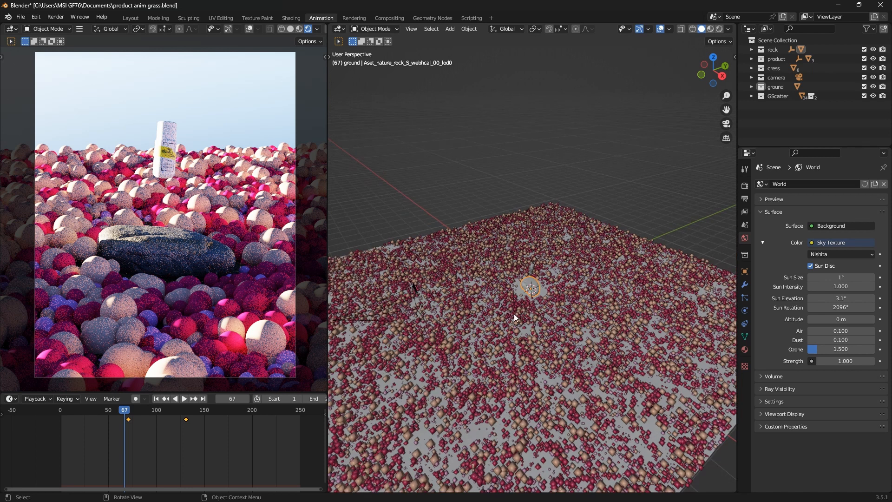
pyautogui.click(387, 302)
pyautogui.click(397, 305)
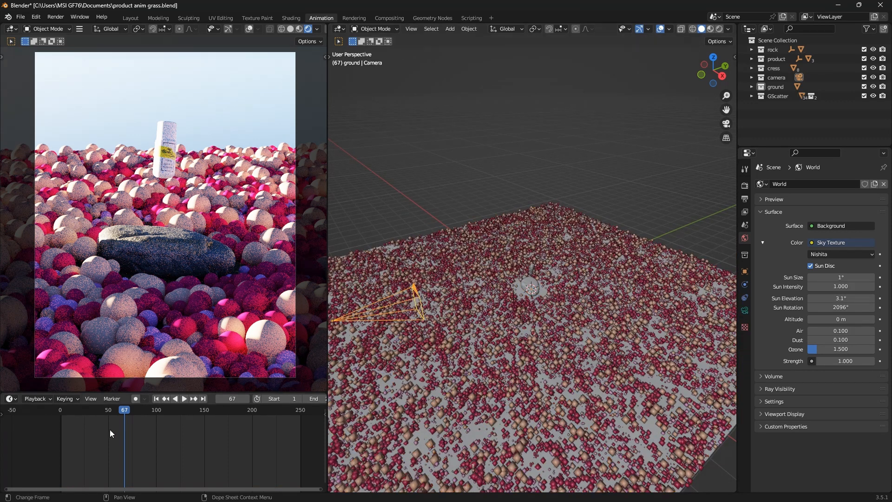
pyautogui.moveTo(483, 317); pyautogui.dragTo(436, 314, button='middle')
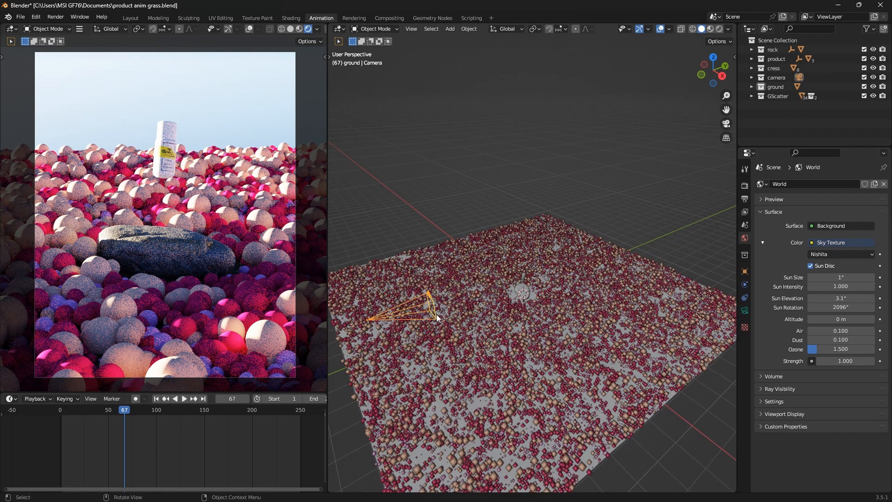
pyautogui.press('g')
pyautogui.press('y')
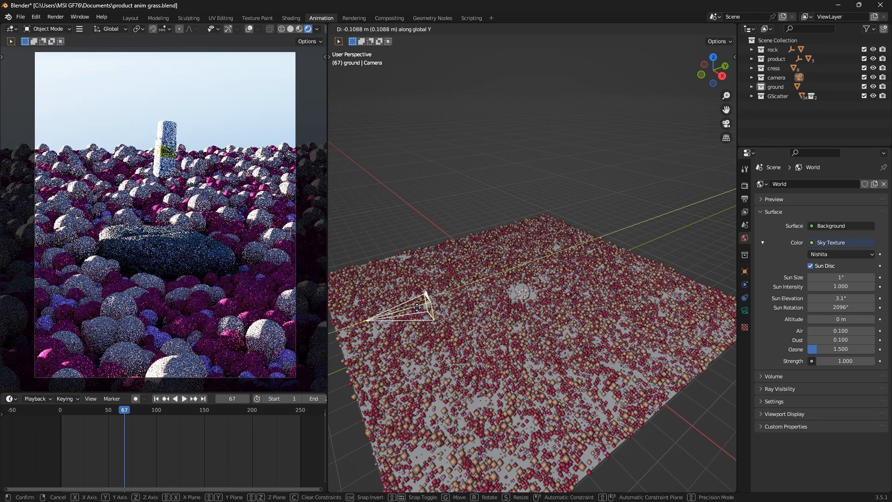
pyautogui.rightClick(417, 307)
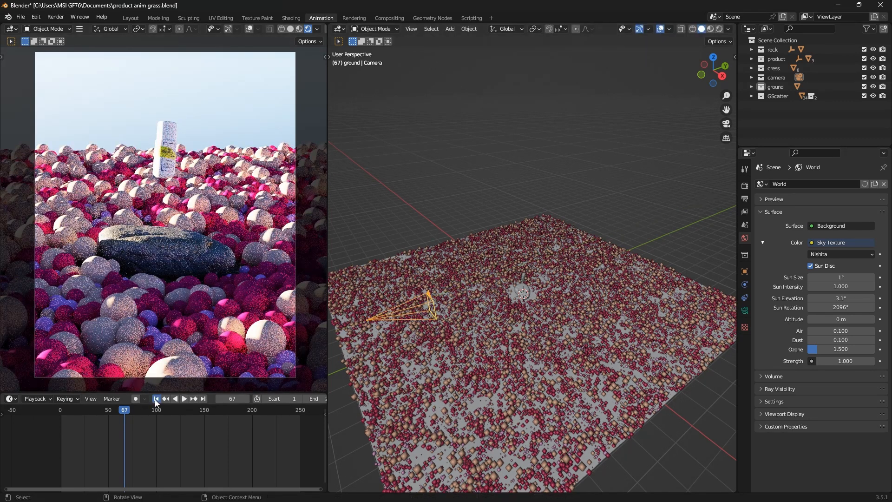
# At frame 1, move the camera about 1.1 m back from the rock along the Y axis and insert a location keyframe
pyautogui.click(155, 399)
pyautogui.scroll(-2, 205, 244)
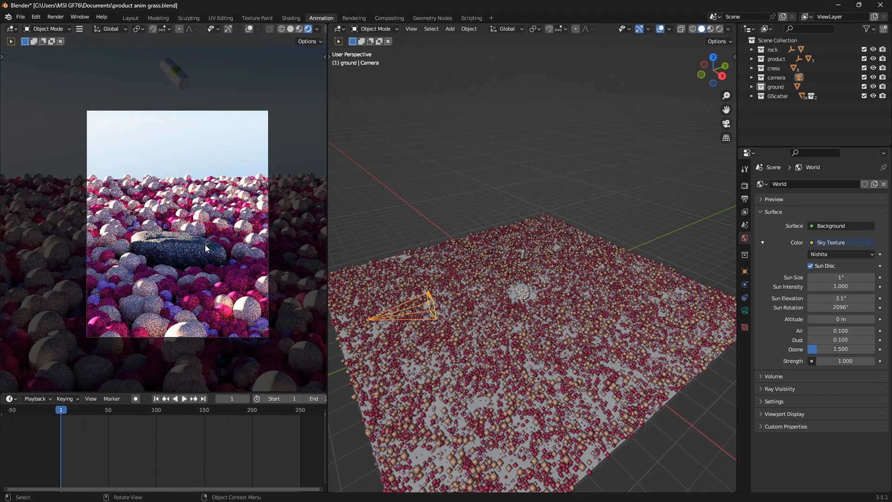
pyautogui.press('g')
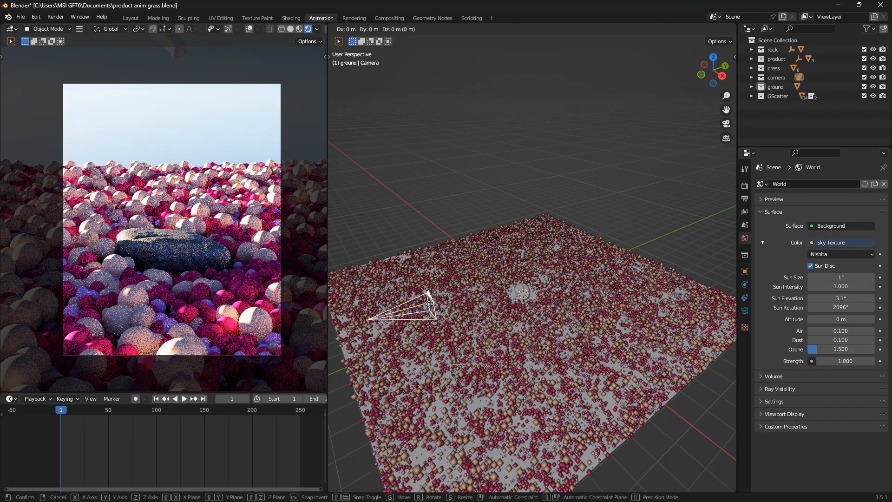
pyautogui.press('y')
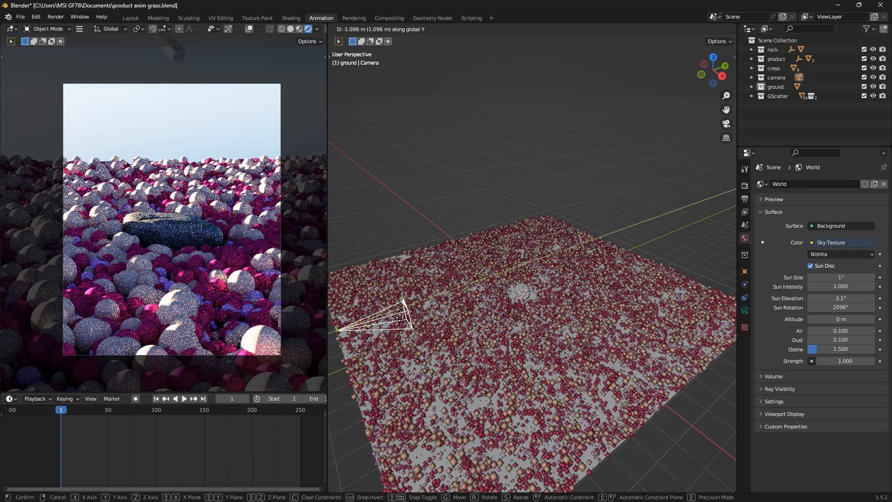
pyautogui.click(400, 320)
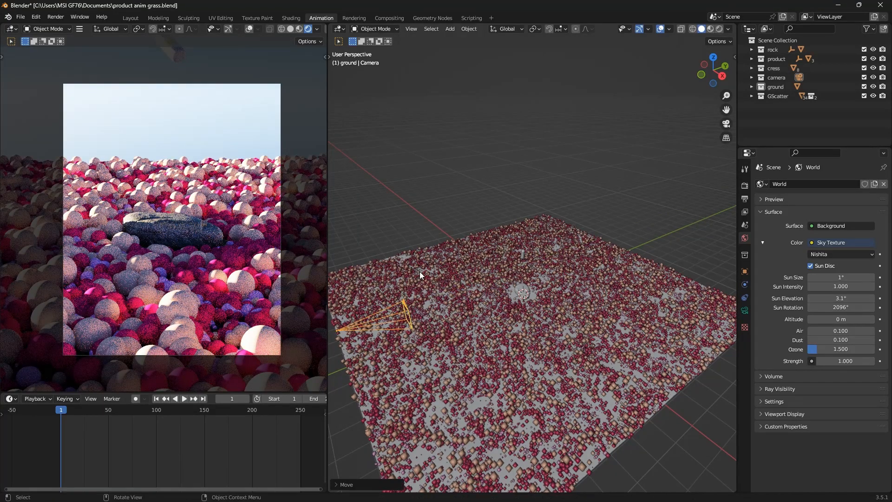
pyautogui.press('i')
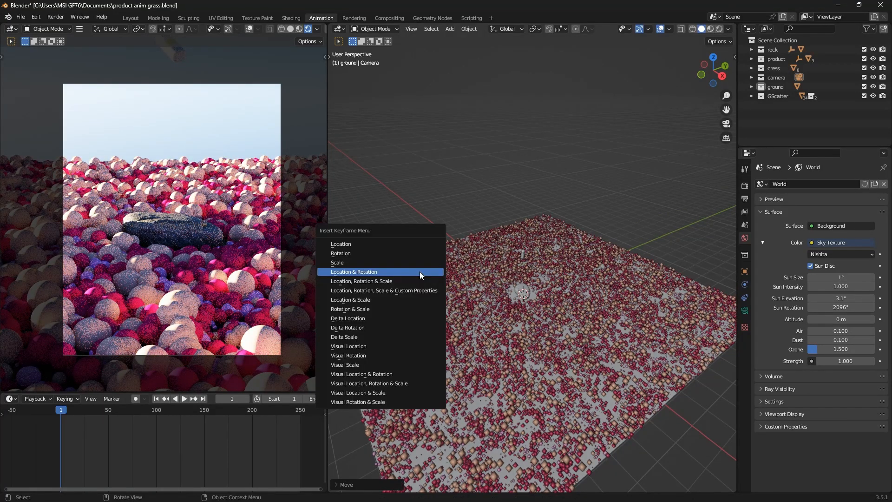
pyautogui.click(388, 242)
# Play the animation until the bottle stands on the cress-covered rock and set the current frame to 146
pyautogui.press('space')
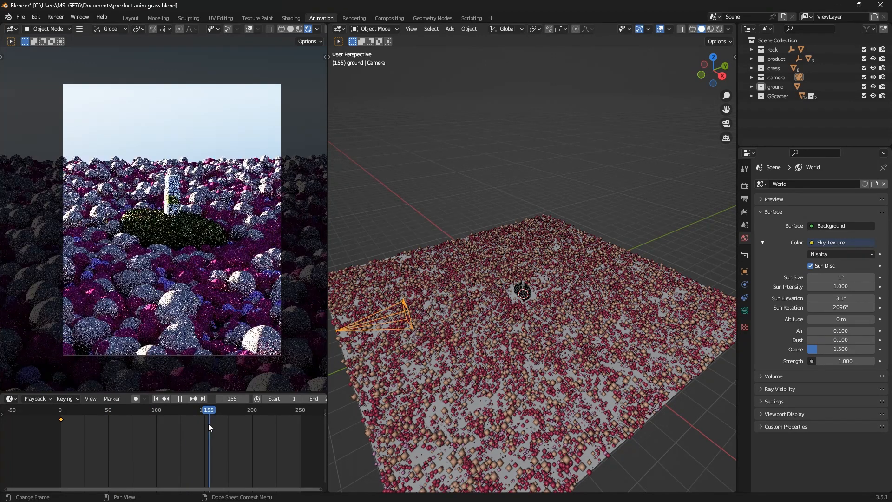
pyautogui.moveTo(207, 424); pyautogui.dragTo(205, 425)
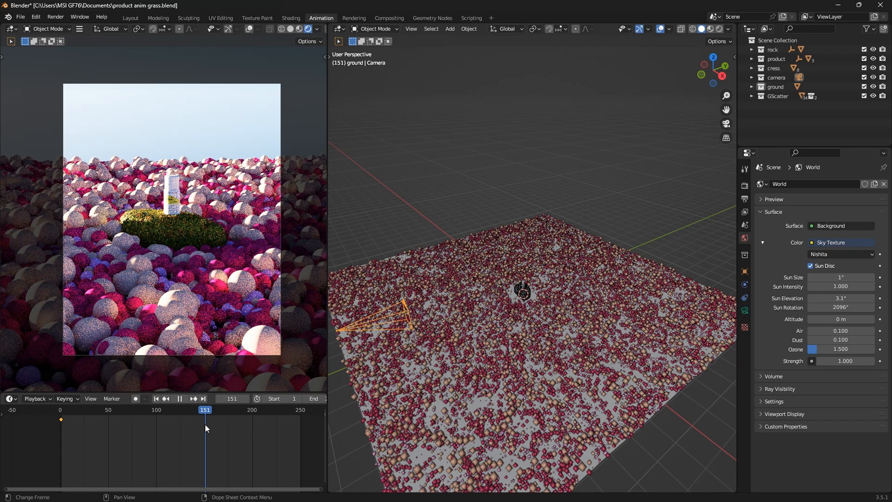
pyautogui.moveTo(205, 425); pyautogui.dragTo(200, 424)
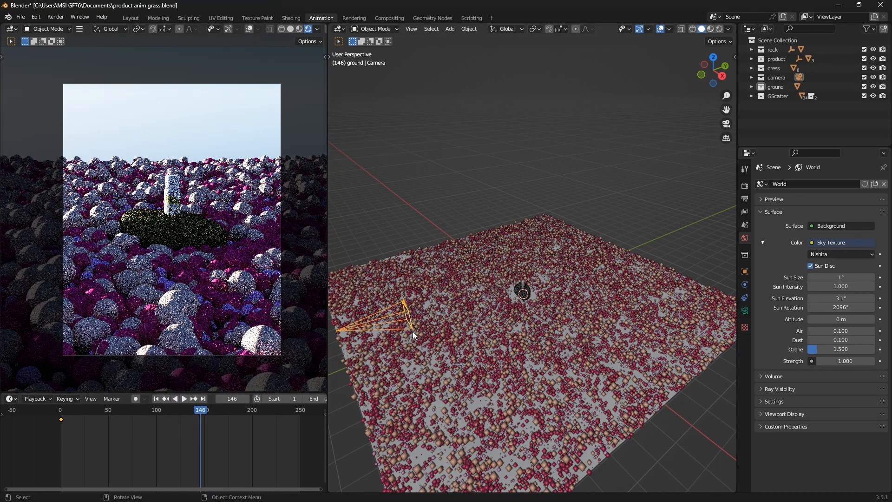
# Move the camera toward the rock along the Y axis and lower it about 0.2 m along Z
pyautogui.press('g')
pyautogui.press('y')
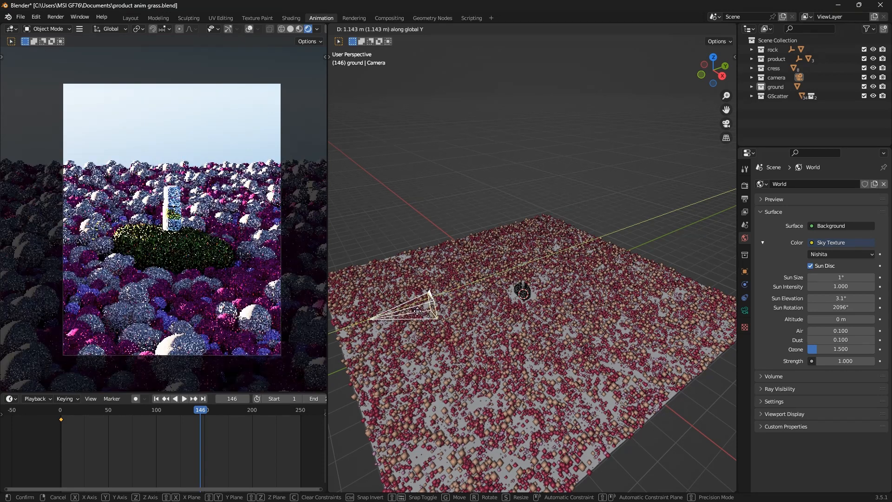
pyautogui.click(421, 311)
pyautogui.press('g')
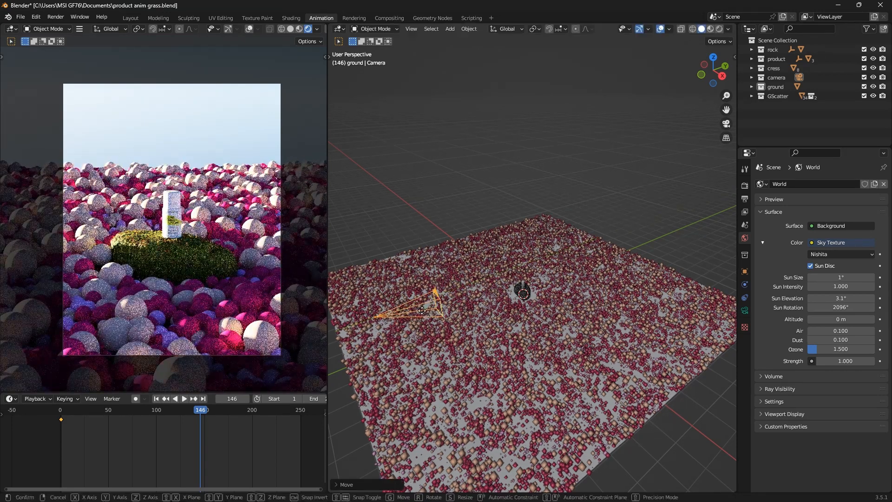
pyautogui.press('z')
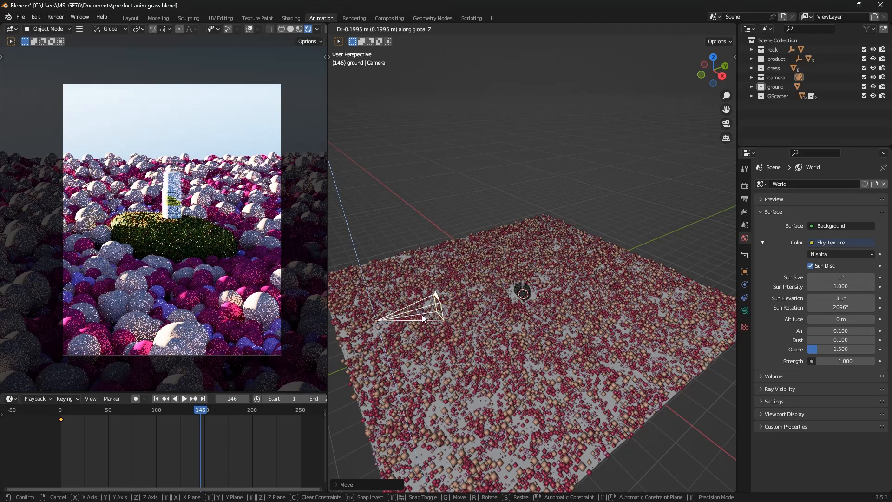
pyautogui.click(421, 314)
# Raise the camera slightly along the Z axis and move it about 0.43 m closer to the rock along Y
pyautogui.press('i')
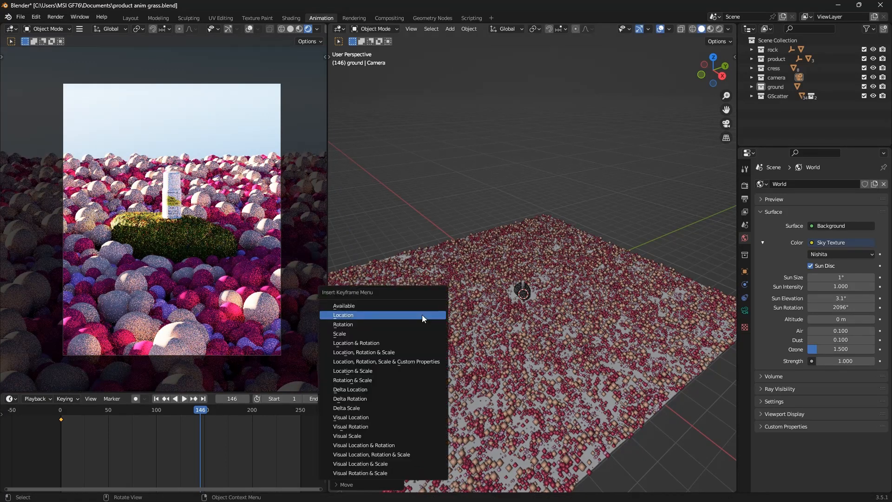
pyautogui.click(428, 313)
pyautogui.press('g')
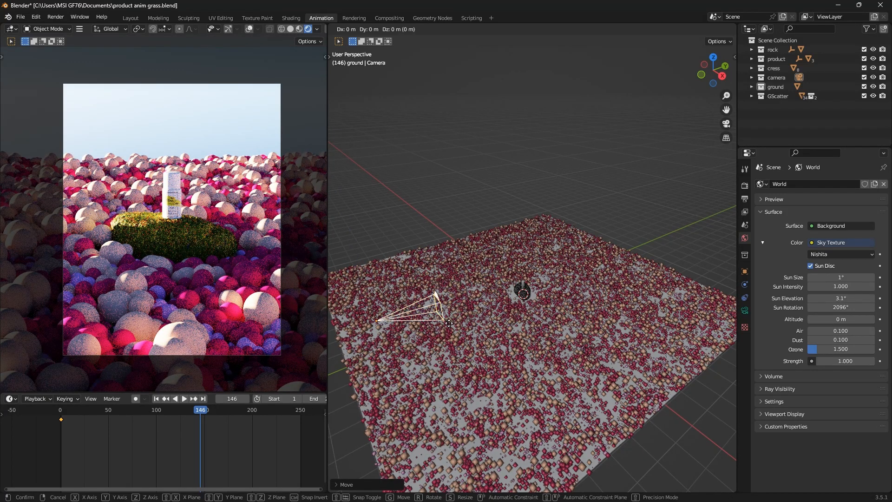
pyautogui.press('z')
pyautogui.click(449, 321)
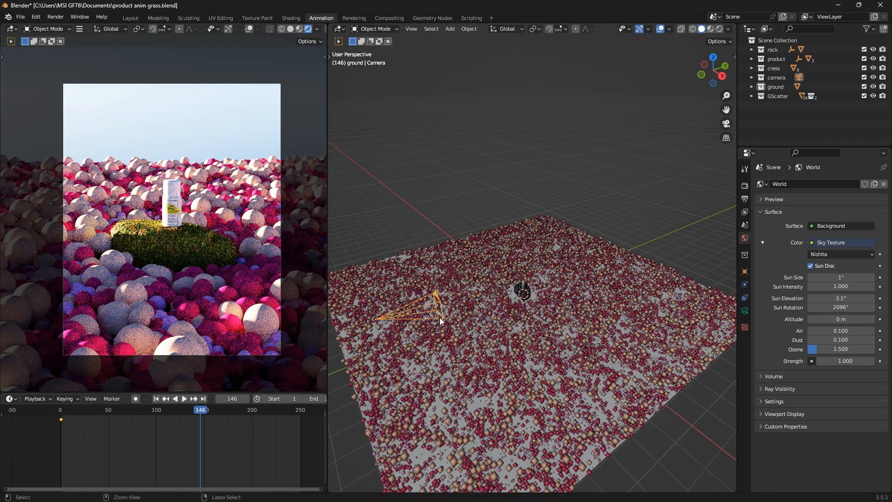
pyautogui.press('g')
pyautogui.press('y')
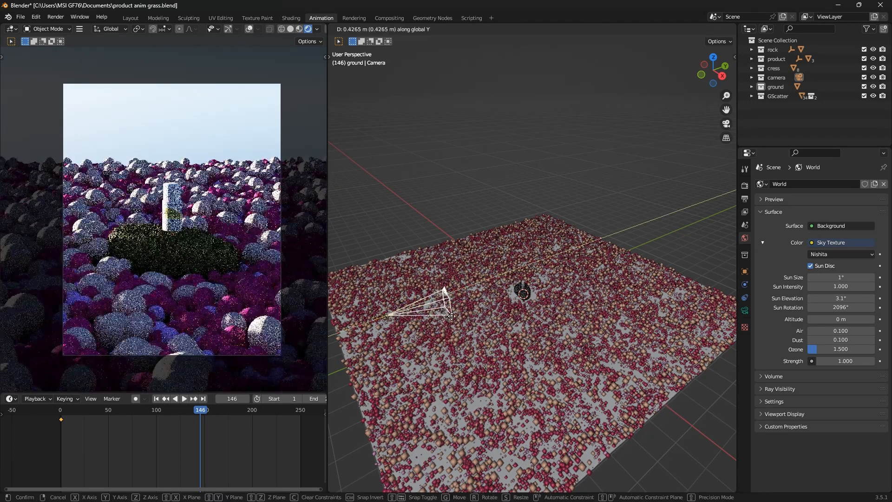
pyautogui.click(448, 317)
# Lower the camera slightly along the Z axis and insert a location keyframe at frame 146
pyautogui.press('g')
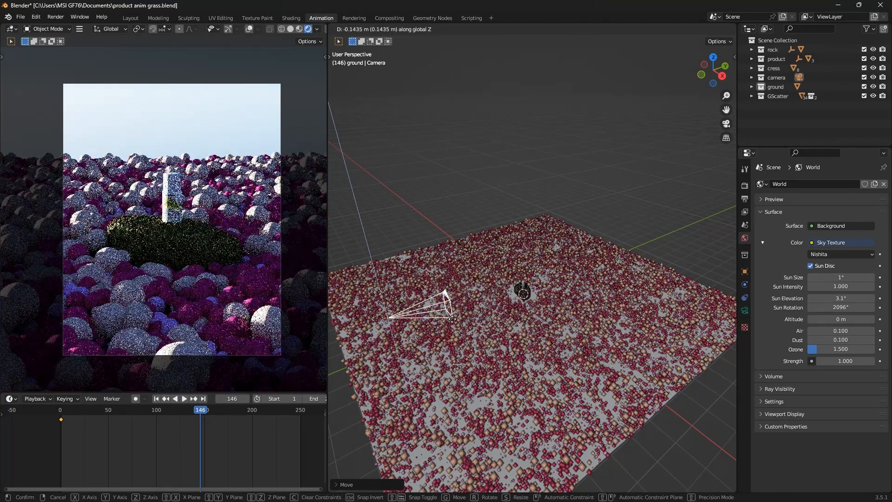
pyautogui.click(453, 318)
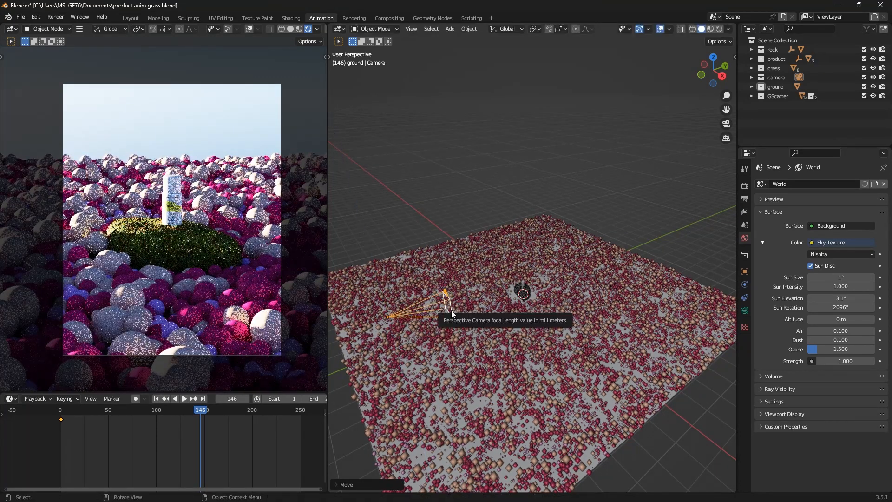
pyautogui.press('i')
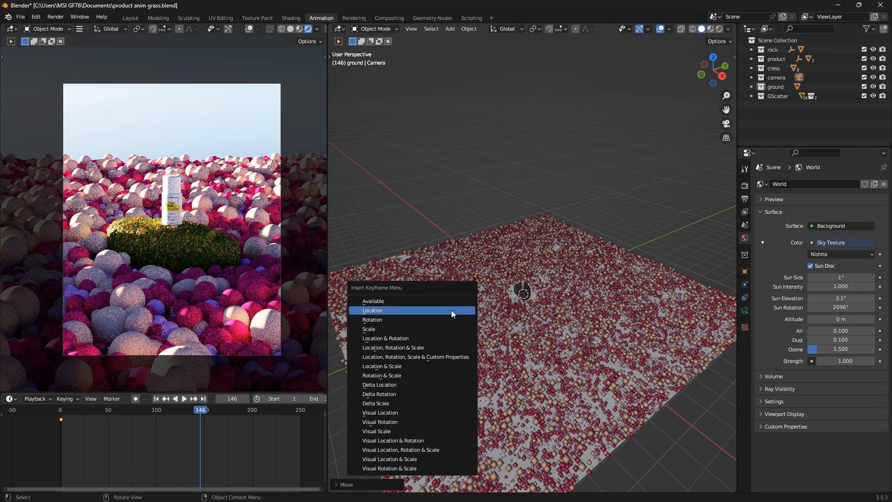
pyautogui.click(451, 310)
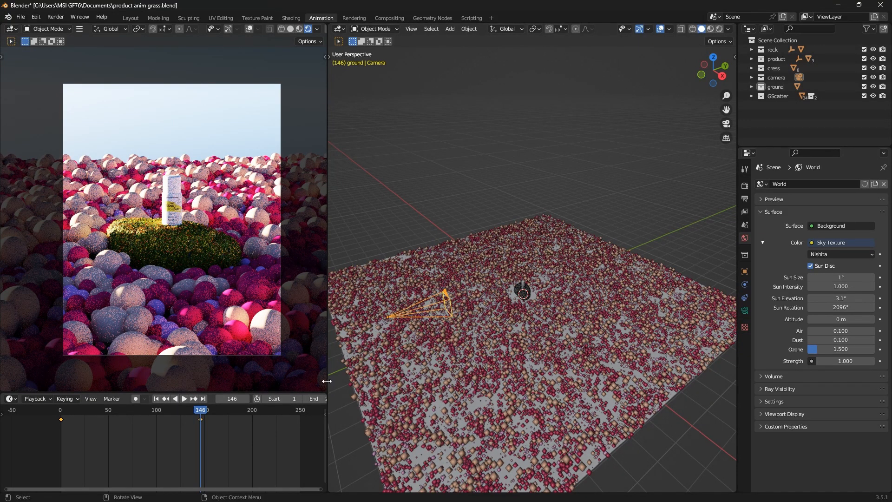
# Widen the camera view and timeline area, scrub the animation back to about frame 130, and set the end frame to 130
pyautogui.moveTo(327, 383); pyautogui.dragTo(403, 387)
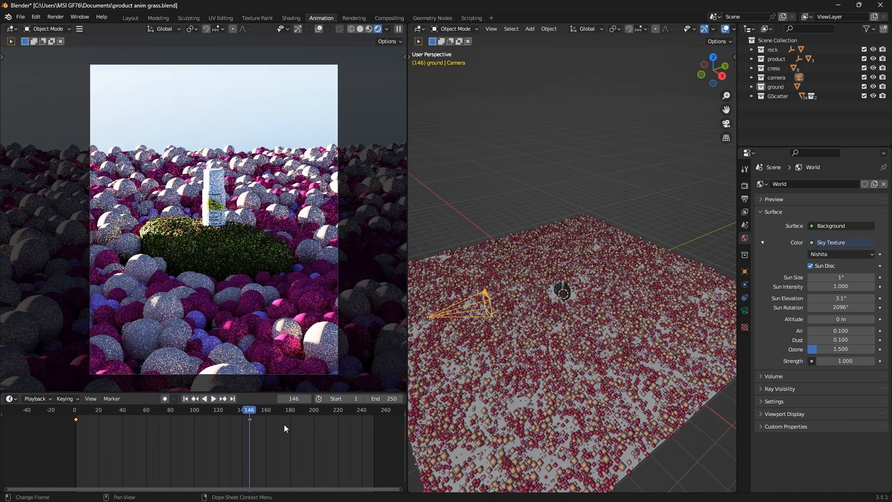
pyautogui.moveTo(252, 410); pyautogui.dragTo(232, 410)
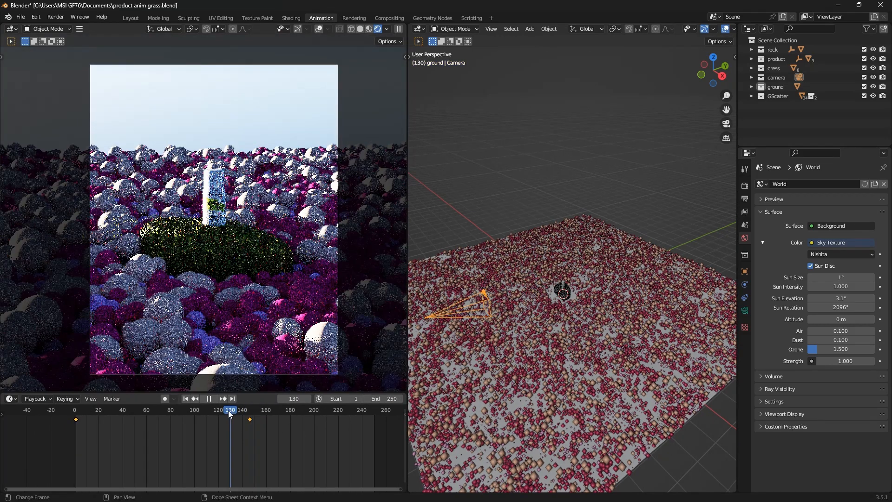
pyautogui.click(388, 398)
pyautogui.write('180')
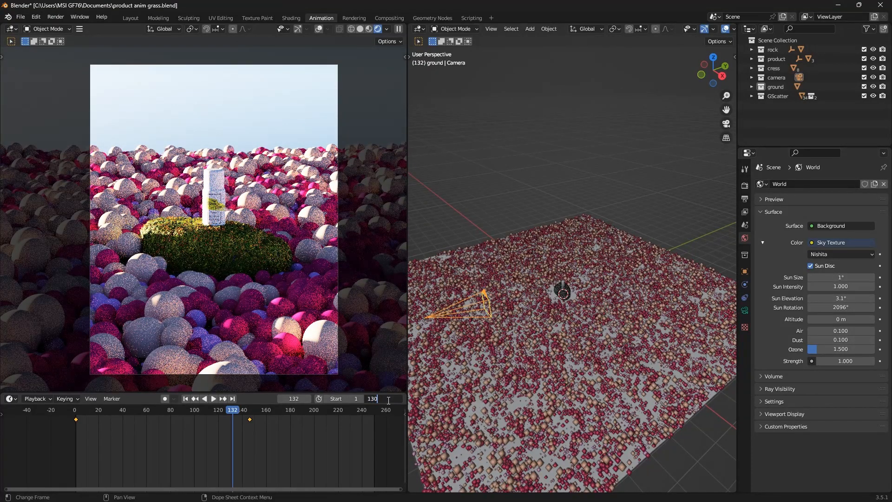
pyautogui.press('Return')
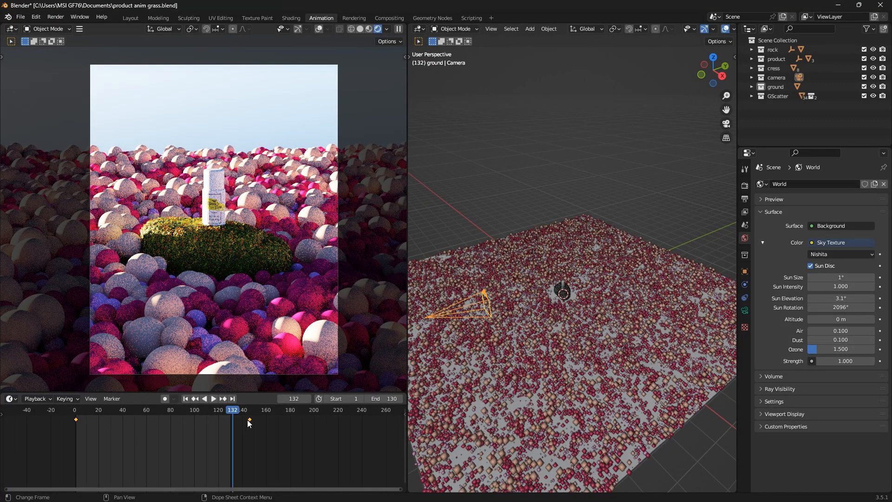
# Play the shortened animation from its first frame in the rendered camera view and stop it at about frame 21
pyautogui.moveTo(219, 411); pyautogui.dragTo(178, 415)
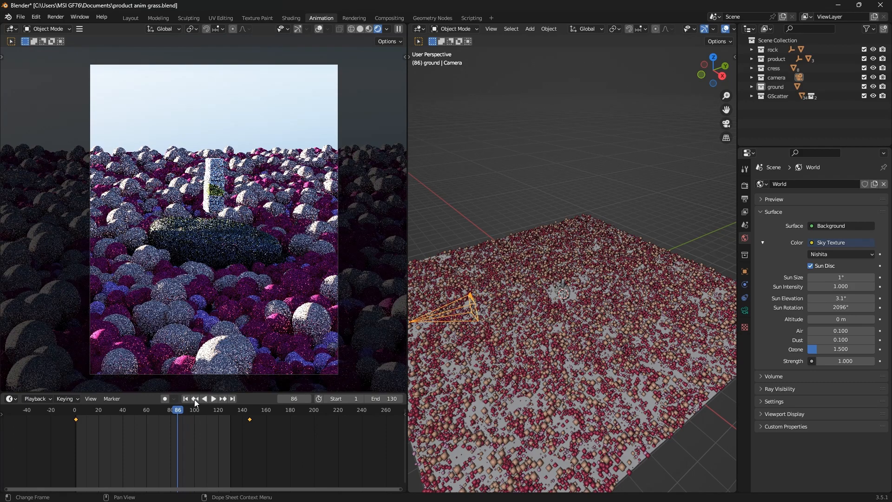
pyautogui.click(186, 398)
pyautogui.press('space')
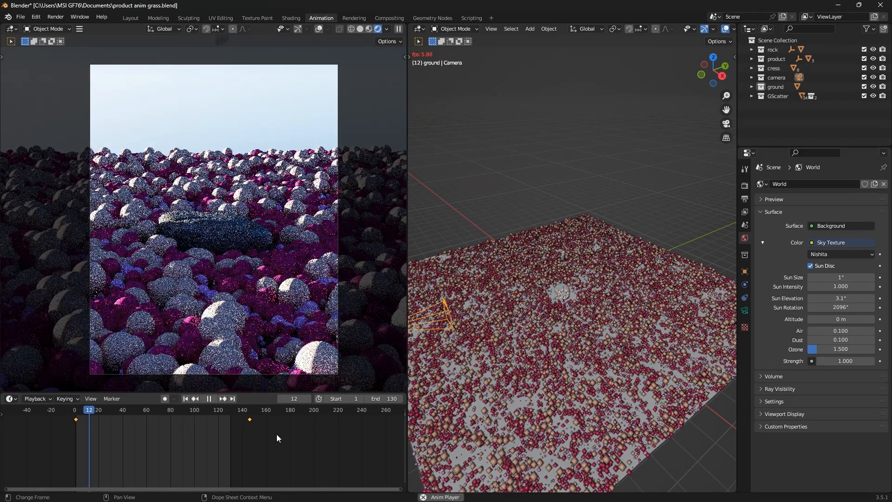
pyautogui.press('space')
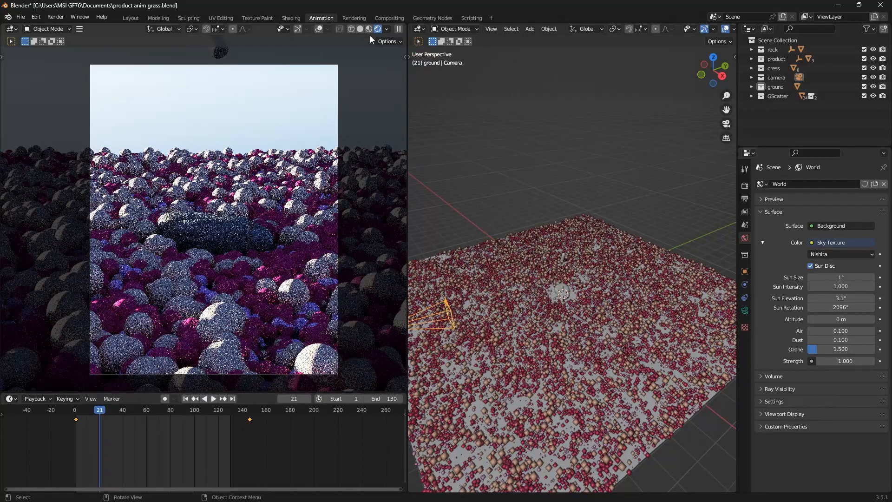
# Switch the camera view to solid shading, play the animation through to frame 113, and save the file
pyautogui.click(361, 29)
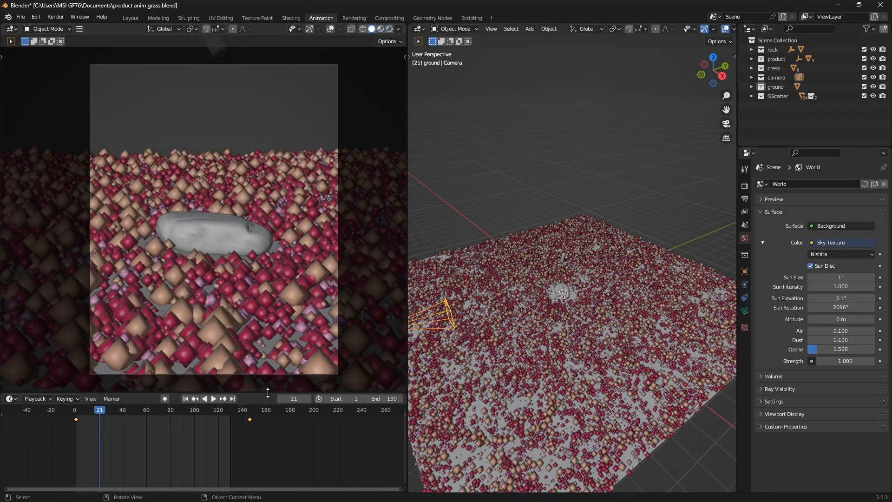
pyautogui.press('space')
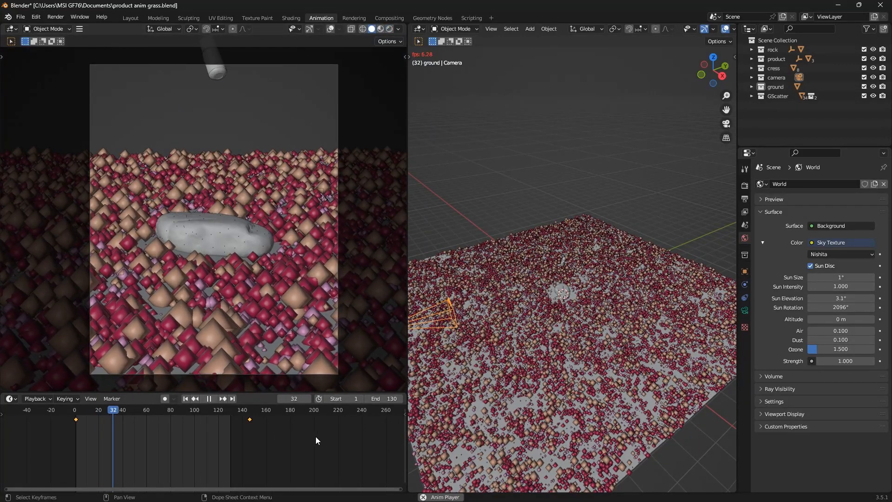
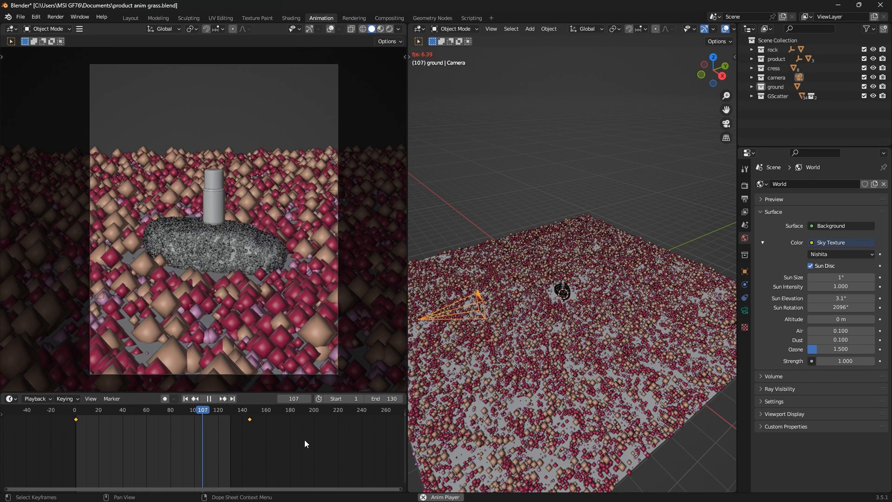
pyautogui.press('space')
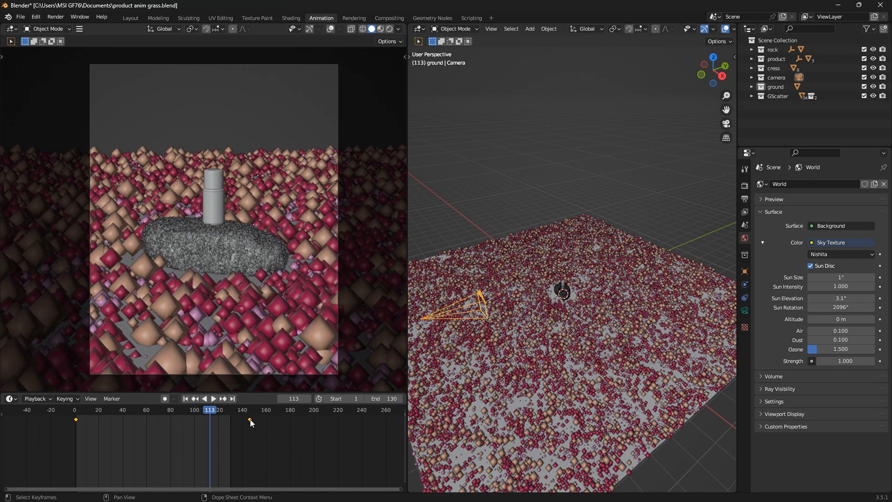
pyautogui.click(277, 436)
pyautogui.hotkey('ctrl', 's')
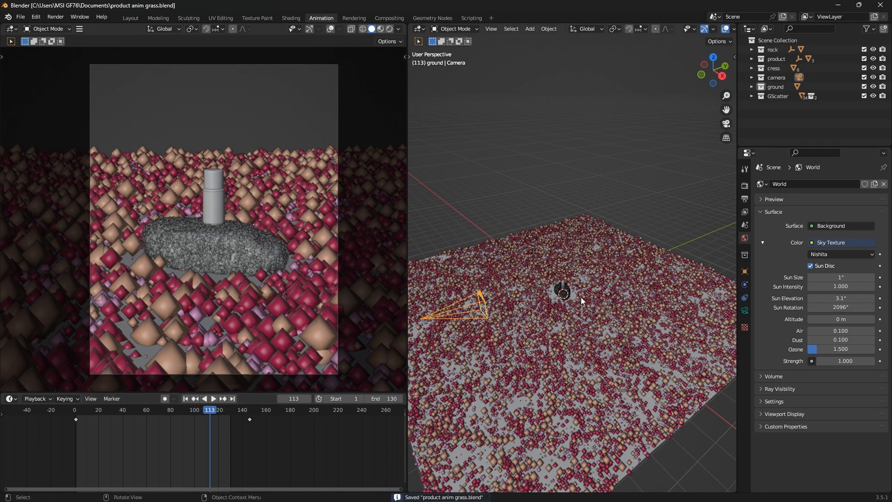
# Select the cress-covered rock and inspect the area where the base of the bottle meets the leaves
pyautogui.scroll(5, 581, 296)
pyautogui.scroll(2, 577, 266)
pyautogui.scroll(-4, 549, 348)
pyautogui.moveTo(504, 348); pyautogui.dragTo(525, 354, button='middle')
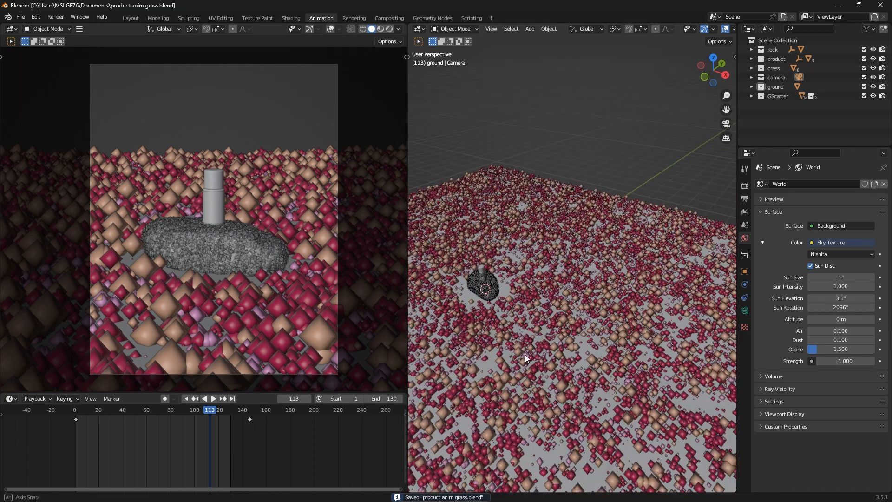
pyautogui.scroll(6, 464, 284)
pyautogui.scroll(5, 531, 275)
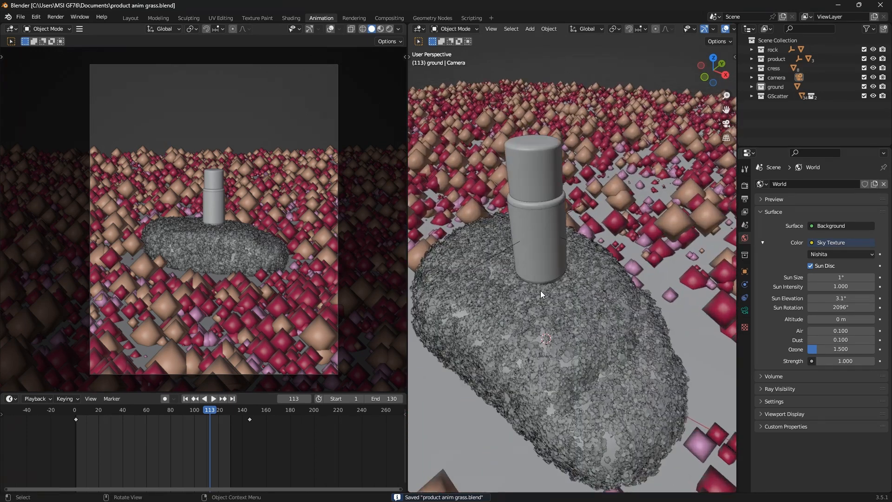
pyautogui.click(539, 291)
pyautogui.moveTo(540, 292); pyautogui.dragTo(546, 368, button='middle')
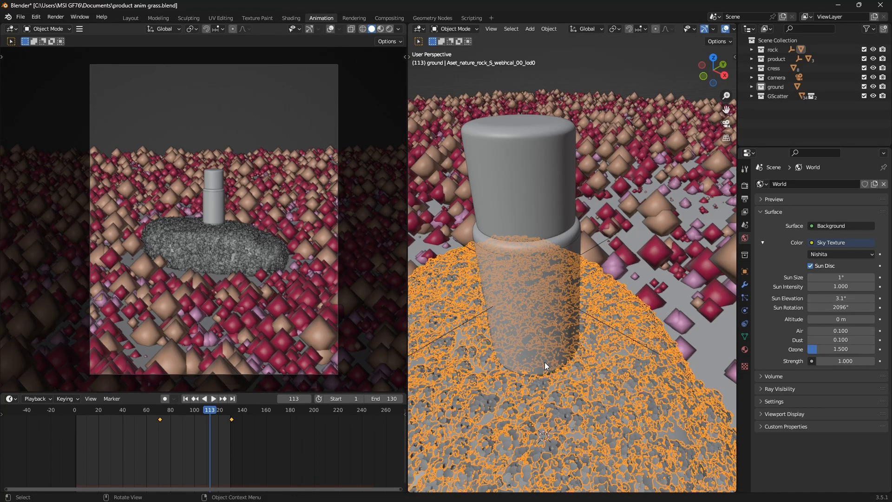
pyautogui.moveTo(546, 368); pyautogui.dragTo(607, 340, button='middle')
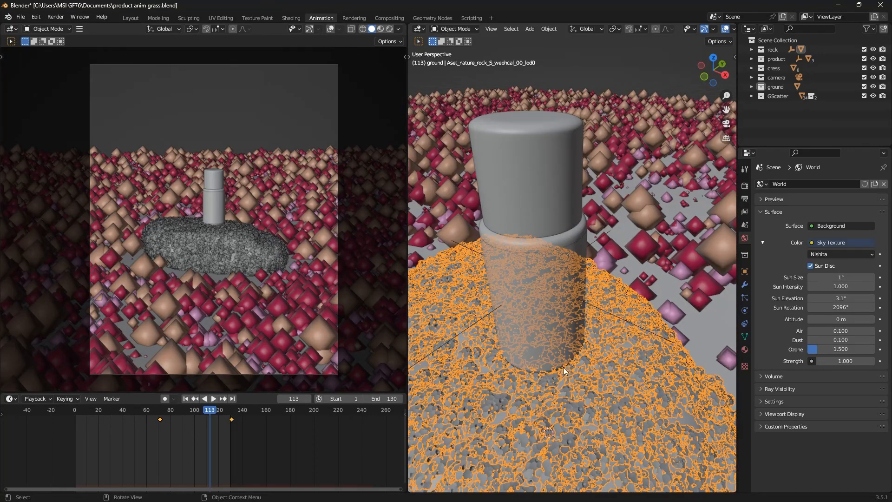
pyautogui.moveTo(546, 363); pyautogui.dragTo(581, 358, button='middle')
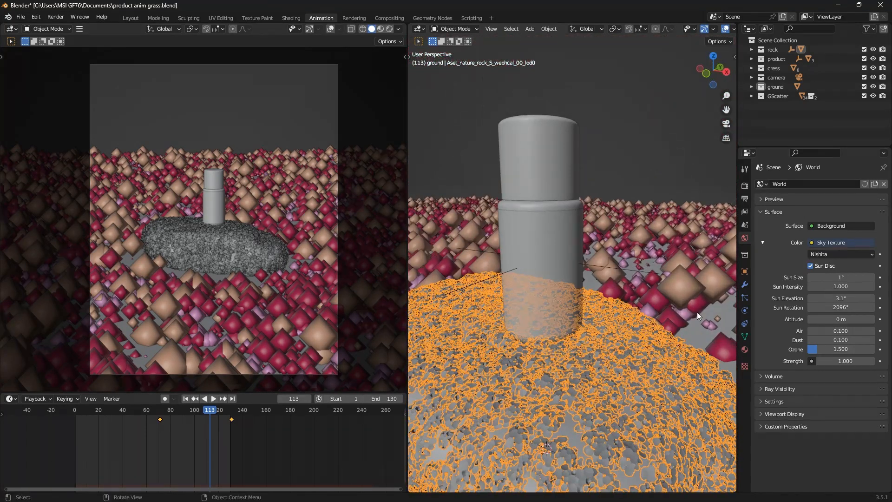
# Put the rock into Weight Paint mode and set the Draw brush's weight to 0 for painting from the top view
pyautogui.click(455, 26)
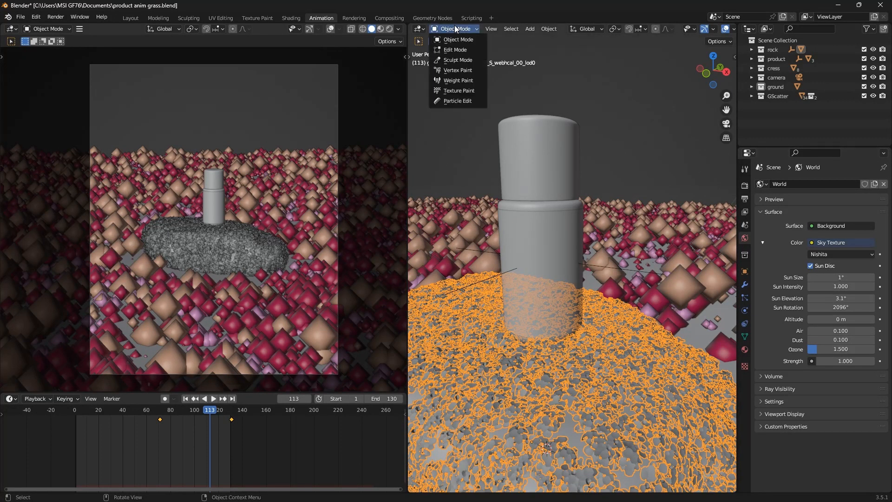
pyautogui.click(458, 81)
pyautogui.moveTo(529, 332); pyautogui.dragTo(533, 335, button='middle')
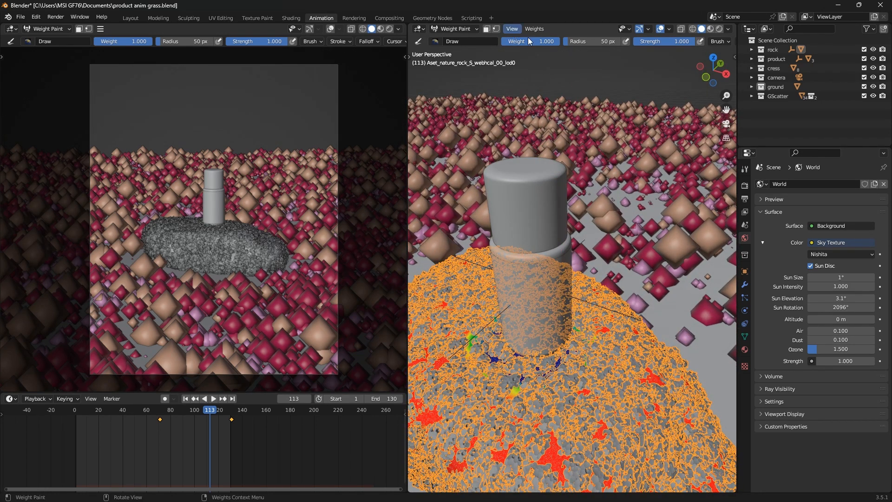
pyautogui.moveTo(558, 42); pyautogui.dragTo(502, 41)
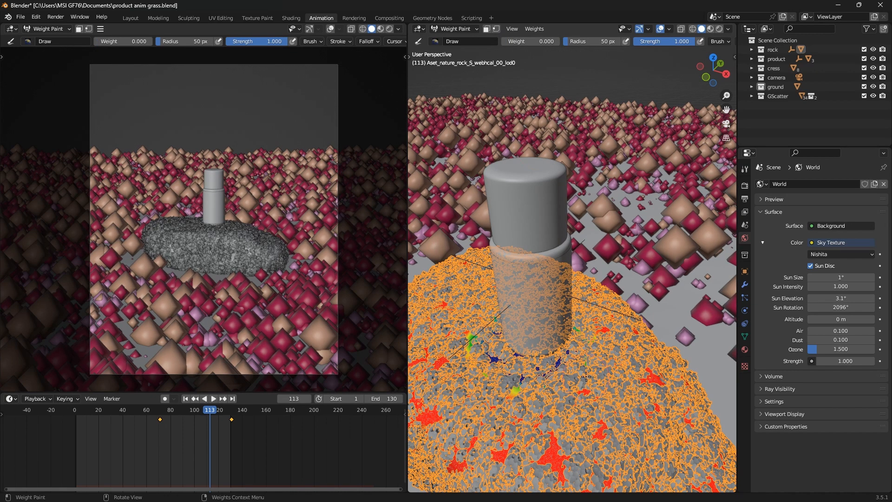
pyautogui.press('KP_7')
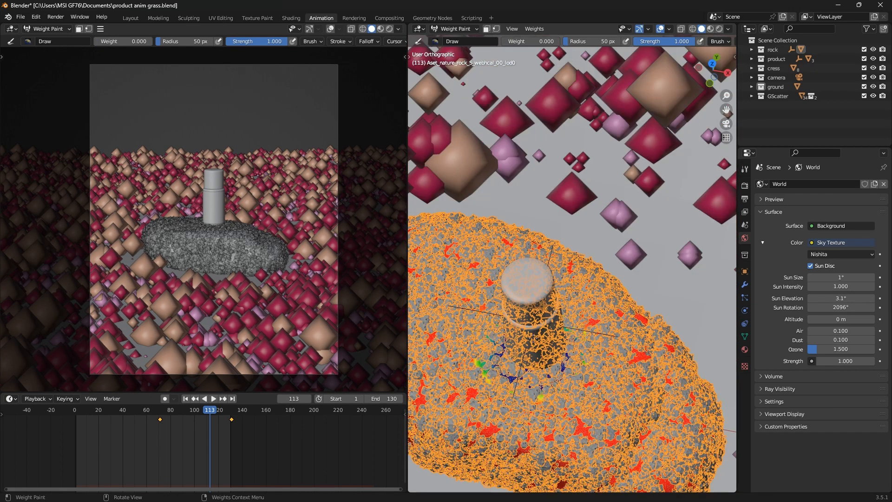
pyautogui.scroll(-4, 533, 364)
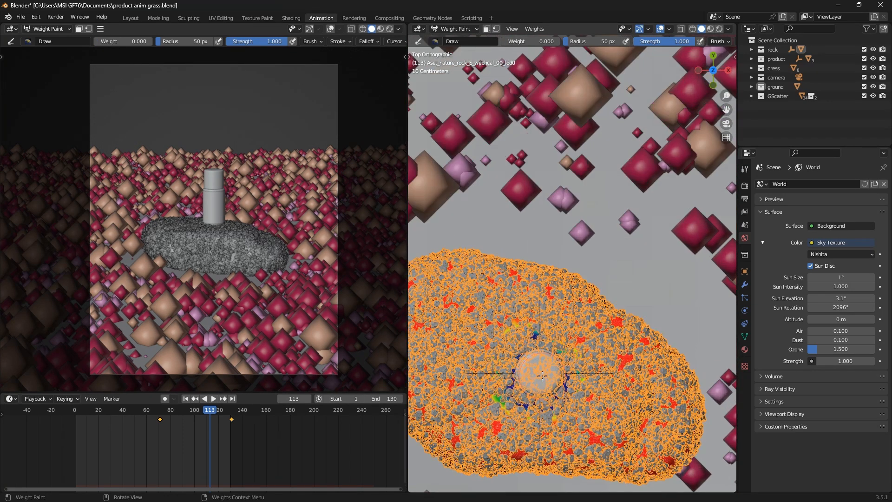
pyautogui.scroll(1, 541, 373)
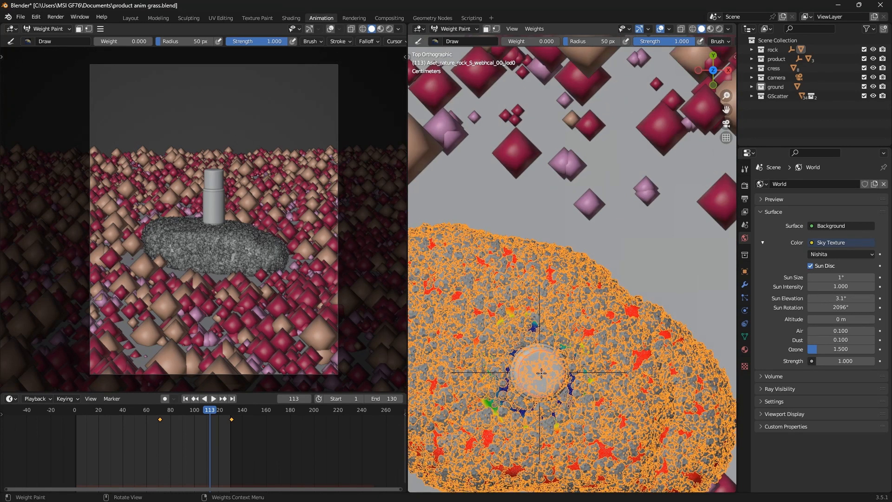
pyautogui.scroll(-1, 541, 373)
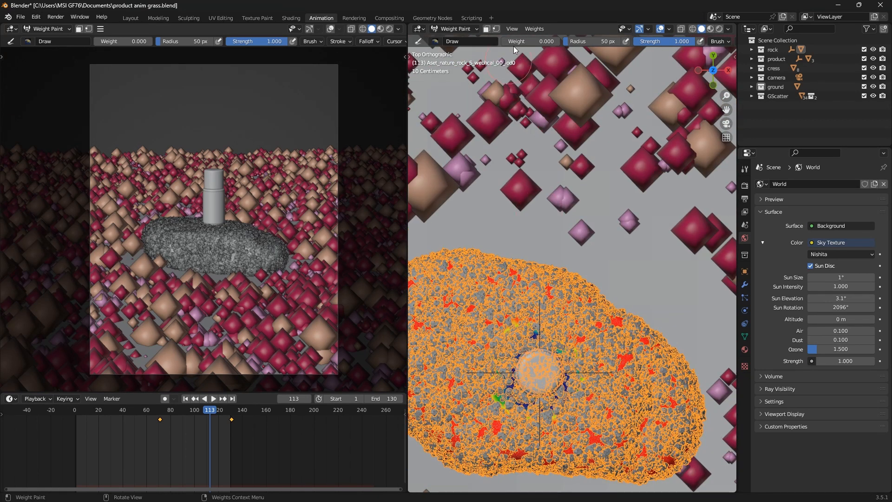
pyautogui.moveTo(594, 41); pyautogui.dragTo(607, 42)
pyautogui.moveTo(571, 42); pyautogui.dragTo(570, 42)
# Paint zero weight on the rock's surface beside the base of the bottle
pyautogui.moveTo(551, 390); pyautogui.dragTo(594, 330, button='middle')
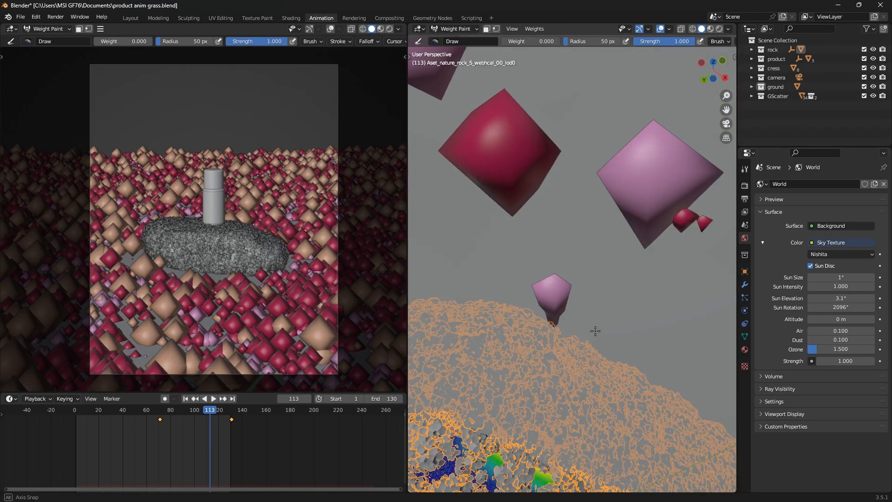
pyautogui.moveTo(551, 304); pyautogui.dragTo(530, 375, button='middle')
pyautogui.scroll(2, 530, 376)
pyautogui.scroll(-1, 530, 375)
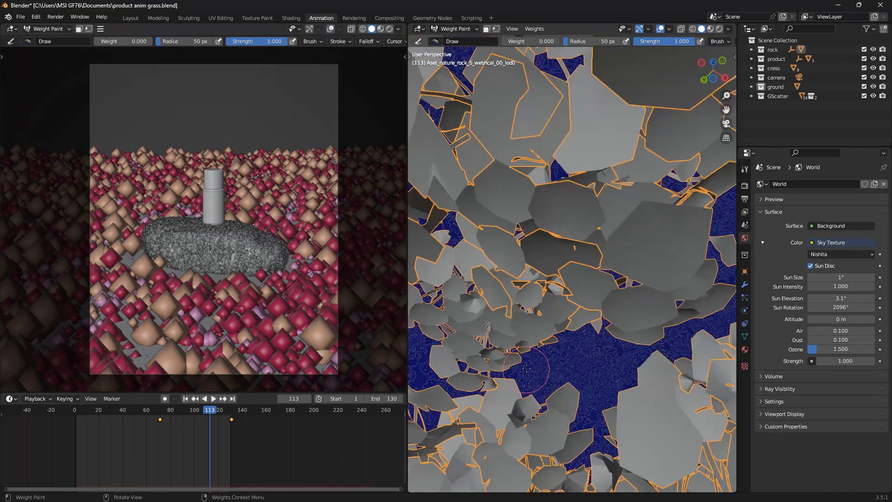
pyautogui.scroll(-2, 539, 325)
pyautogui.moveTo(552, 322); pyautogui.dragTo(470, 375, button='middle')
pyautogui.moveTo(503, 310)
pyautogui.mouseDown()
pyautogui.moveTo(494, 325)
pyautogui.moveTo(560, 330)
pyautogui.moveTo(538, 307)
pyautogui.moveTo(488, 345)
pyautogui.mouseUp()
pyautogui.moveTo(481, 398)
pyautogui.mouseDown()
pyautogui.moveTo(532, 377)
pyautogui.moveTo(470, 438)
pyautogui.moveTo(519, 379)
pyautogui.moveTo(495, 360)
pyautogui.mouseUp()
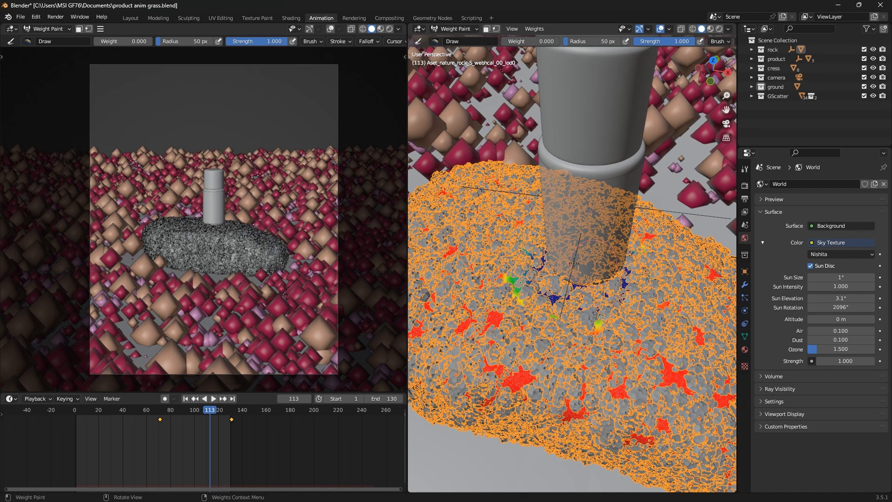
pyautogui.moveTo(581, 270); pyautogui.dragTo(506, 265, button='middle')
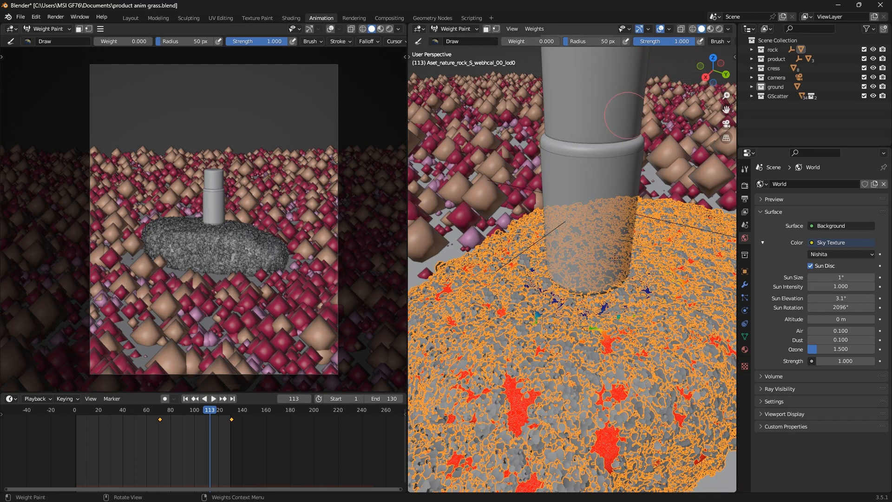
# Set the brush weight to 0.516 and paint intermediate weight on the rock around the zero-weight area at the bottle's base
pyautogui.moveTo(532, 42); pyautogui.dragTo(562, 42)
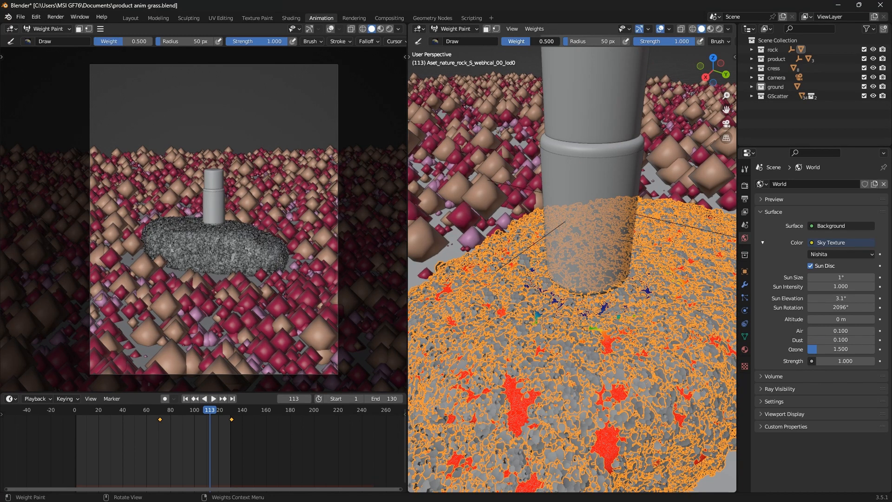
pyautogui.moveTo(595, 294); pyautogui.dragTo(619, 309)
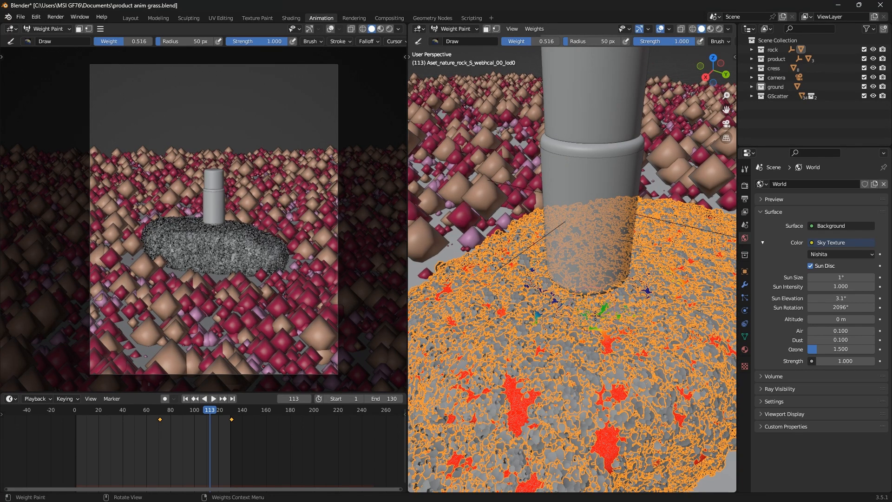
pyautogui.moveTo(548, 384); pyautogui.dragTo(535, 394)
# Set the brush weight back to 0 and exclude the product collection to expose the rock's painted area from the top view
pyautogui.moveTo(539, 42); pyautogui.dragTo(502, 42)
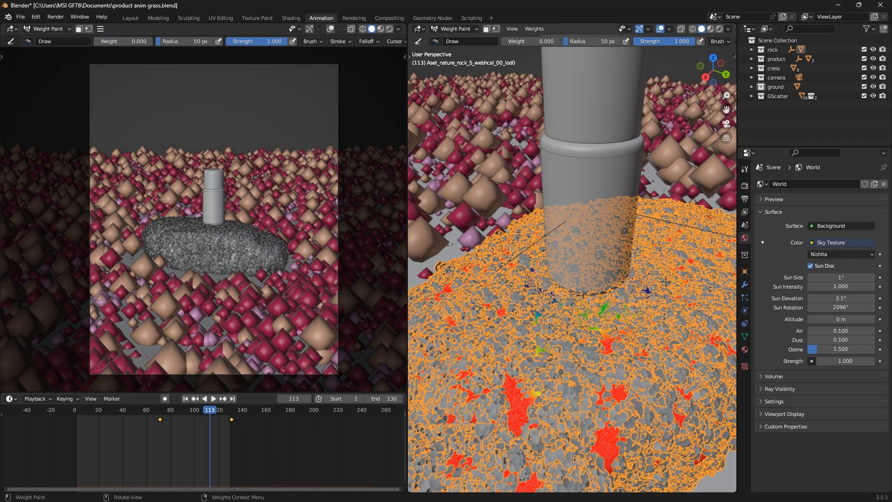
pyautogui.scroll(-2, 580, 298)
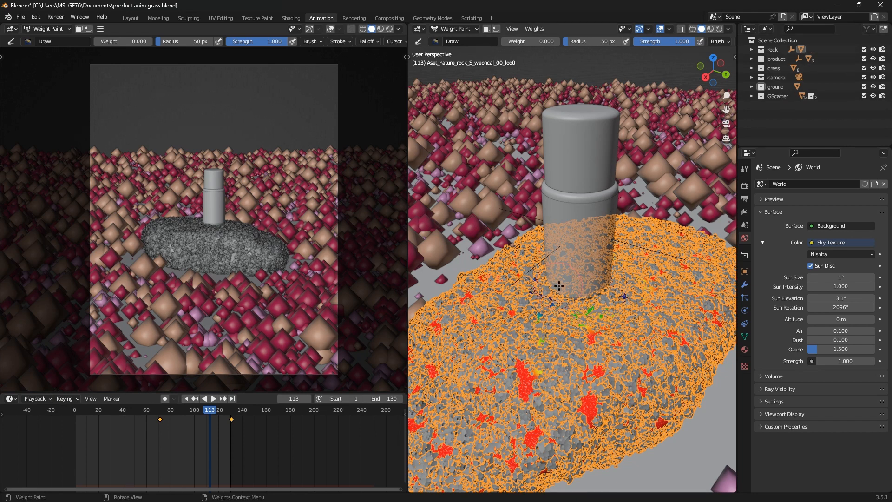
pyautogui.moveTo(559, 286); pyautogui.dragTo(572, 327, button='middle')
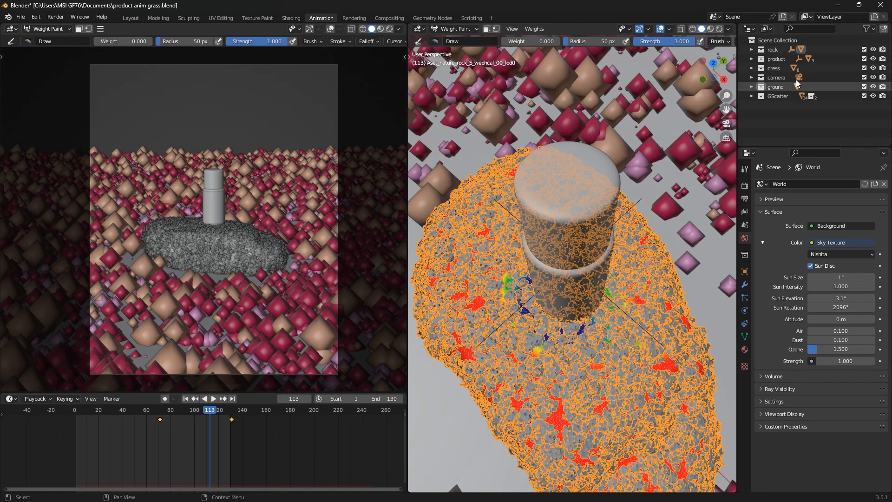
pyautogui.click(863, 59)
pyautogui.moveTo(557, 292); pyautogui.dragTo(568, 306, button='middle')
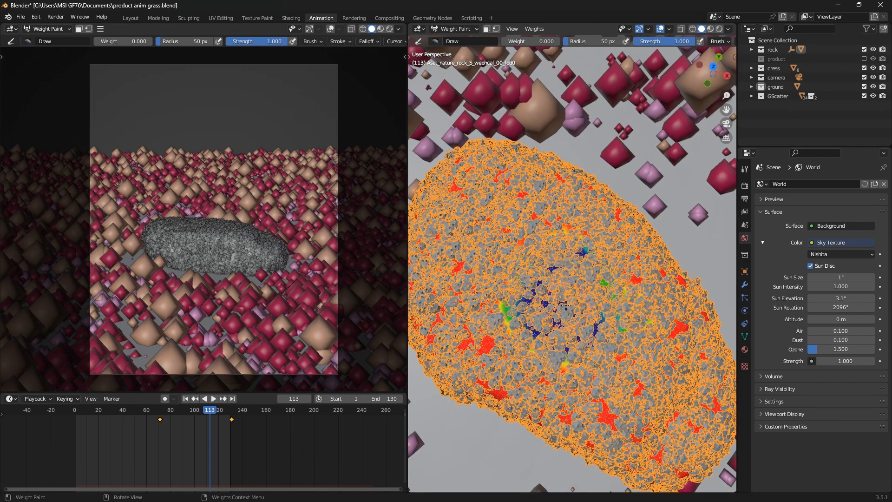
pyautogui.press('KP_7')
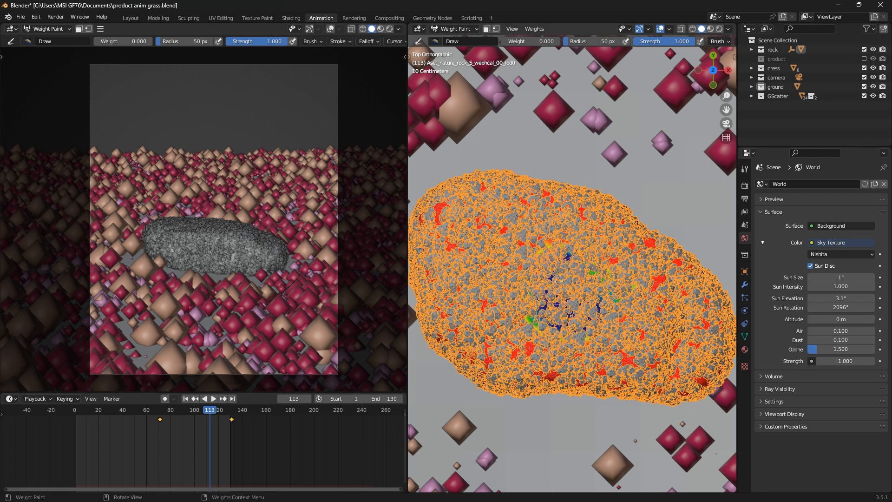
# Hide the rock's particle system in the viewport and put the bare rock back into Weight Paint mode
pyautogui.scroll(2, 563, 279)
pyautogui.click(452, 28)
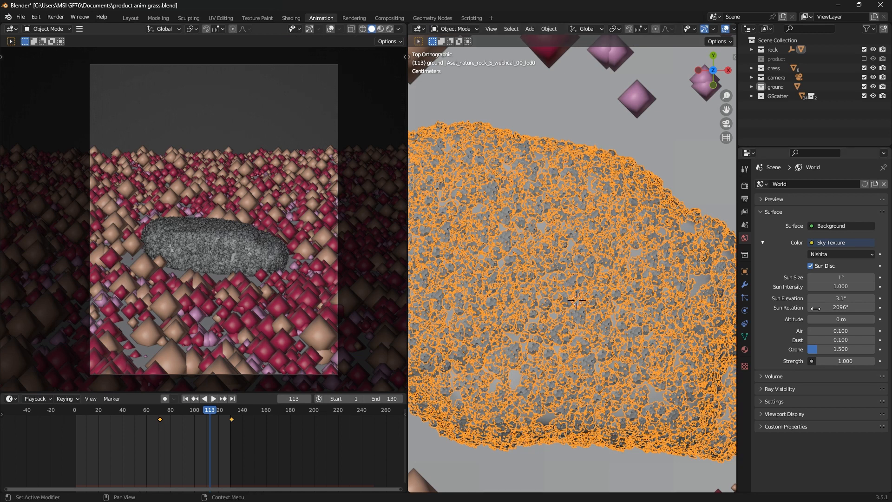
pyautogui.click(744, 336)
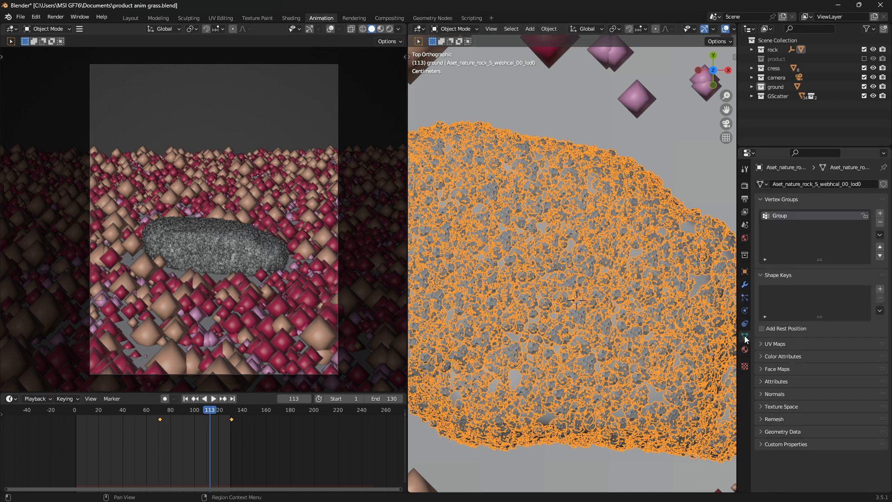
pyautogui.click(745, 297)
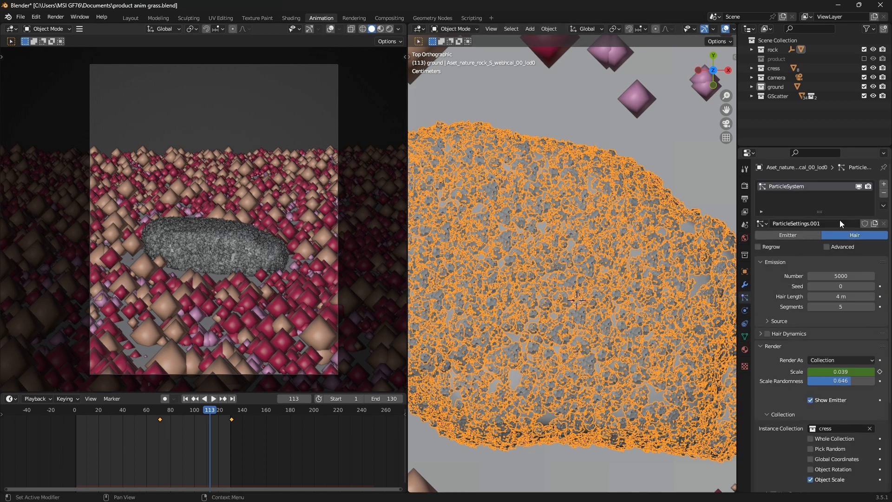
pyautogui.click(858, 186)
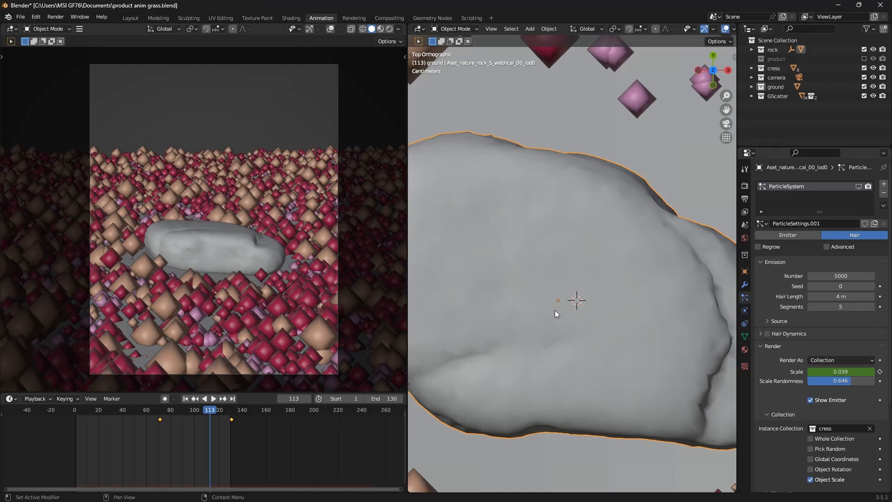
pyautogui.click(450, 29)
pyautogui.click(450, 82)
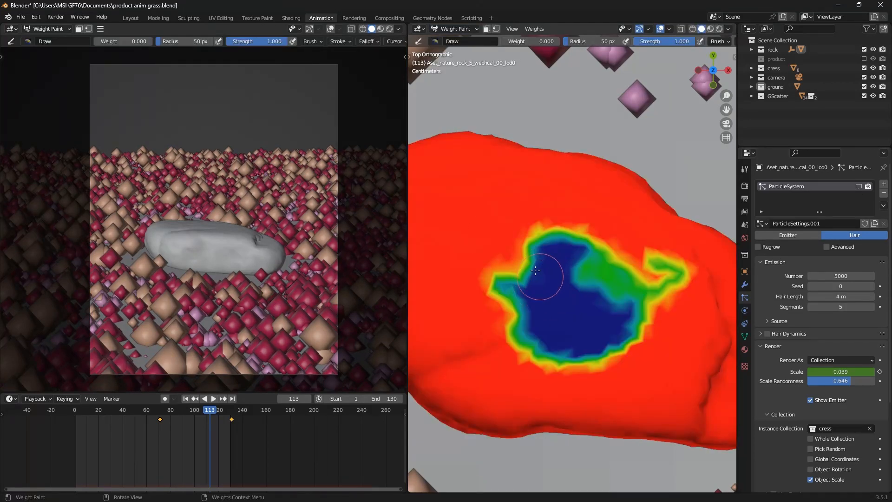
# Repaint the low-weight patch on top of the rock with brush weight 1, enlarging the brush radius to 212 px
pyautogui.click(534, 41)
pyautogui.write('1')
pyautogui.press('Return')
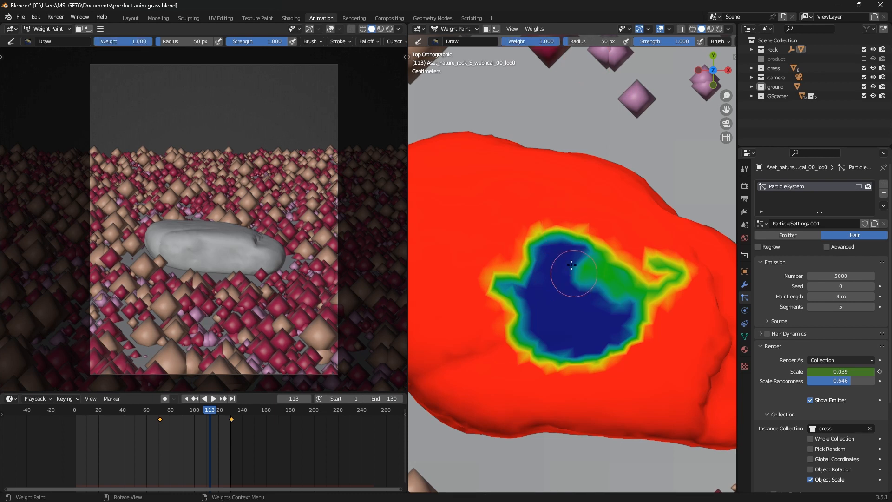
pyautogui.moveTo(571, 265)
pyautogui.mouseDown()
pyautogui.moveTo(599, 353)
pyautogui.moveTo(575, 307)
pyautogui.moveTo(515, 271)
pyautogui.moveTo(516, 257)
pyautogui.moveTo(650, 253)
pyautogui.moveTo(650, 316)
pyautogui.moveTo(558, 353)
pyautogui.moveTo(535, 275)
pyautogui.moveTo(586, 290)
pyautogui.moveTo(564, 260)
pyautogui.mouseUp()
pyautogui.moveTo(609, 41); pyautogui.dragTo(628, 41)
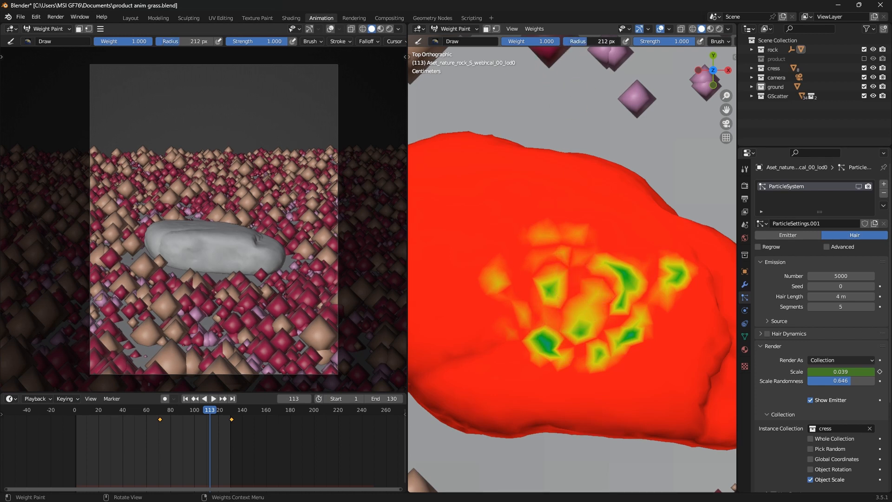
pyautogui.moveTo(525, 325)
pyautogui.mouseDown()
pyautogui.moveTo(581, 298)
pyautogui.moveTo(557, 232)
pyautogui.moveTo(659, 287)
pyautogui.mouseUp()
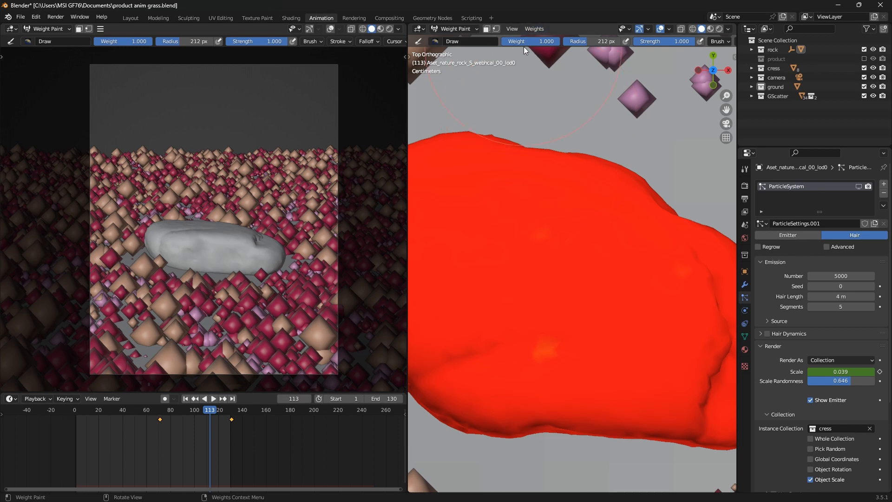
# Set the brush to weight 0 and radius 77 px and paint a small round zero-weight patch on top of the rock
pyautogui.moveTo(553, 41); pyautogui.dragTo(492, 42)
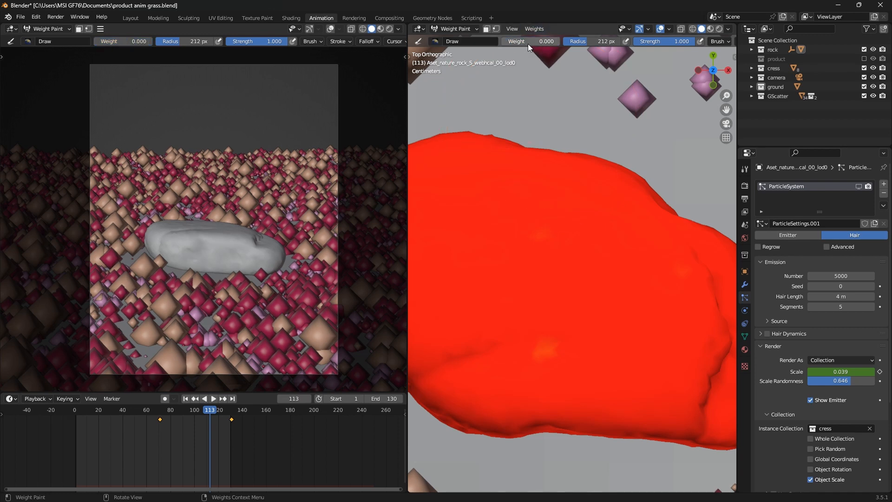
pyautogui.moveTo(586, 42); pyautogui.dragTo(572, 42)
pyautogui.moveTo(530, 287)
pyautogui.mouseDown()
pyautogui.moveTo(563, 285)
pyautogui.moveTo(540, 278)
pyautogui.mouseUp()
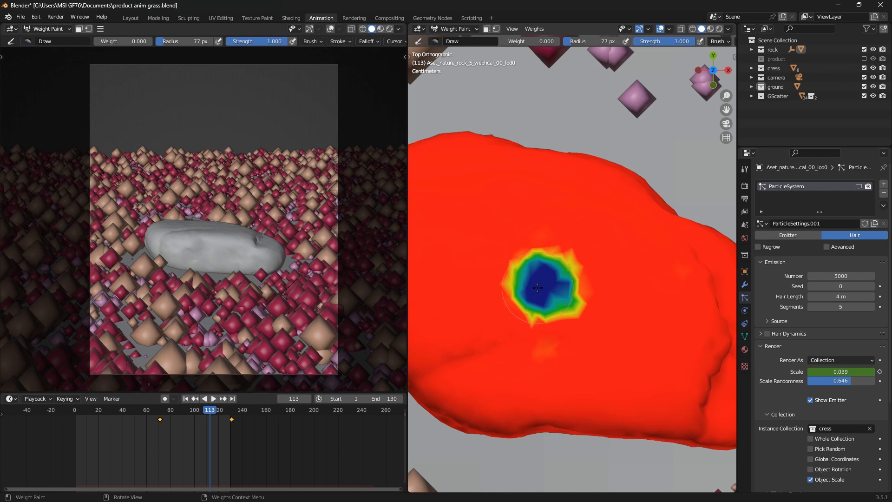
pyautogui.moveTo(539, 278); pyautogui.dragTo(553, 257, button='middle')
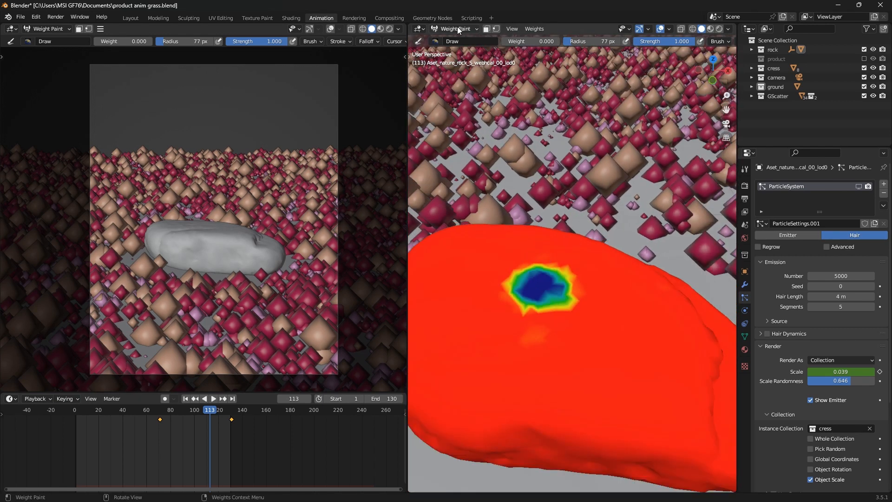
# Return the rock to Object Mode and show its particle system in the viewport again
pyautogui.click(456, 27)
pyautogui.click(455, 39)
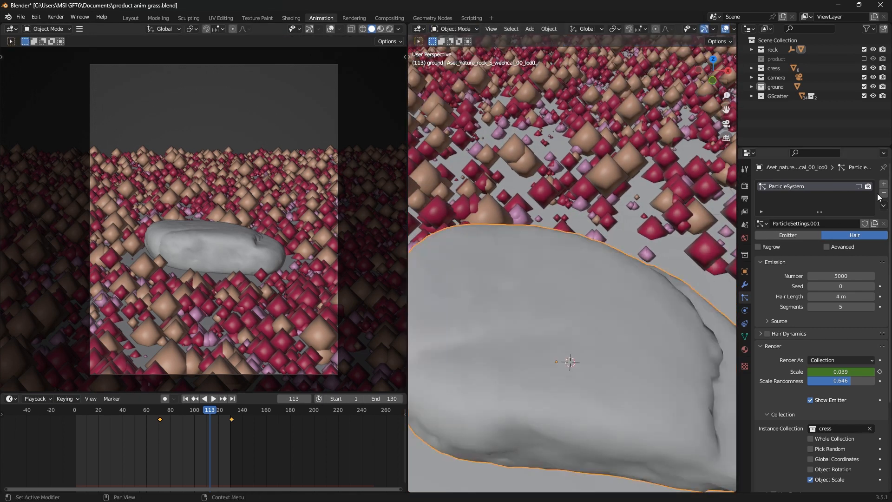
pyautogui.click(859, 186)
pyautogui.scroll(-6, 810, 354)
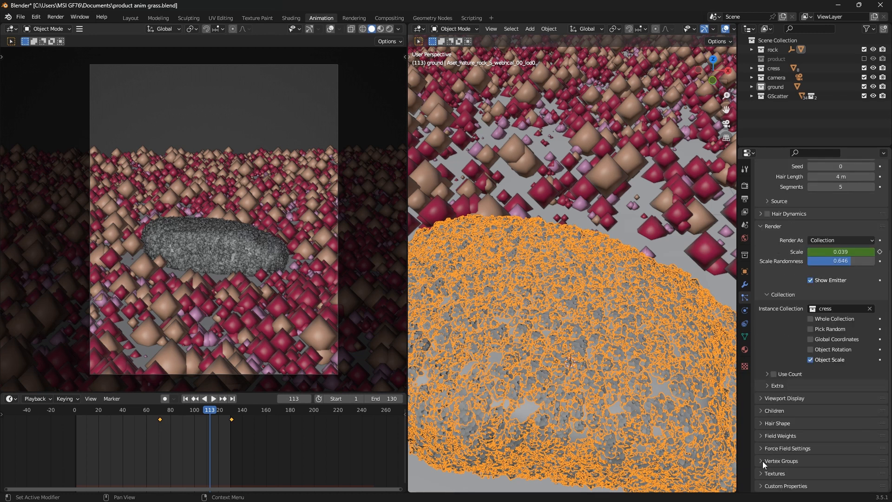
pyautogui.click(762, 436)
pyautogui.scroll(-5, 762, 437)
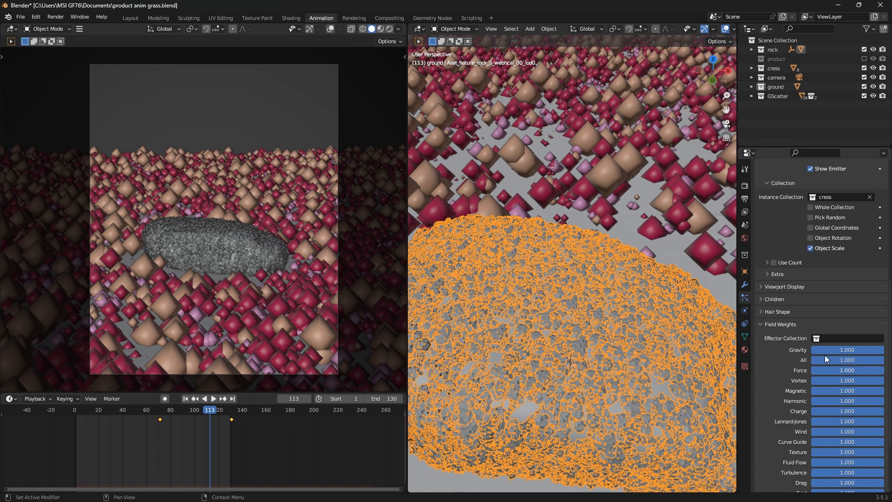
pyautogui.click(820, 339)
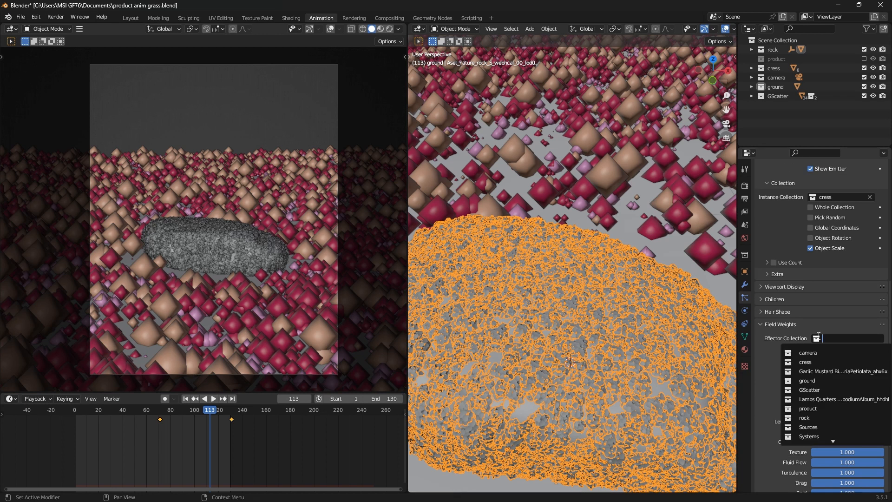
pyautogui.click(829, 307)
pyautogui.click(762, 324)
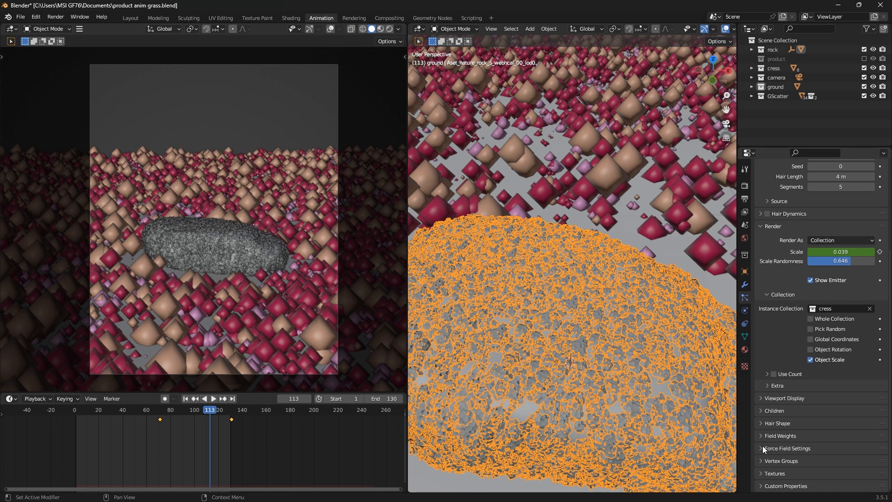
pyautogui.click(762, 440)
pyautogui.click(762, 439)
pyautogui.click(762, 447)
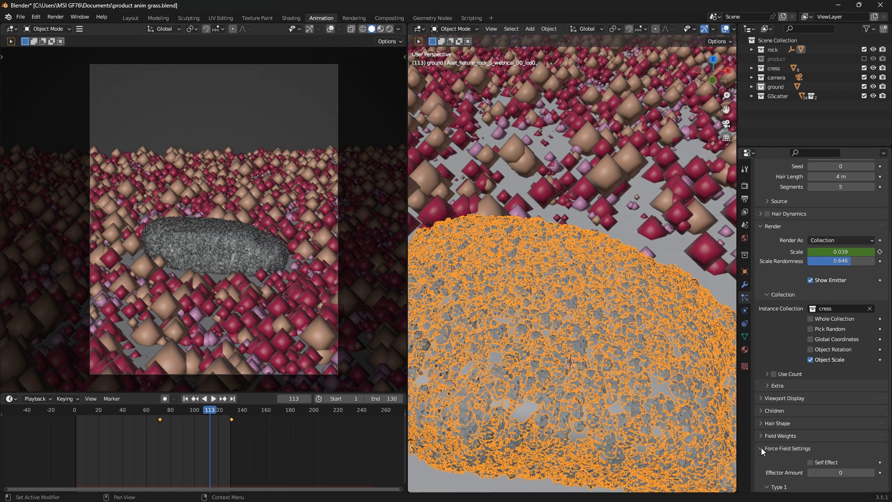
pyautogui.scroll(-4, 767, 392)
pyautogui.click(761, 361)
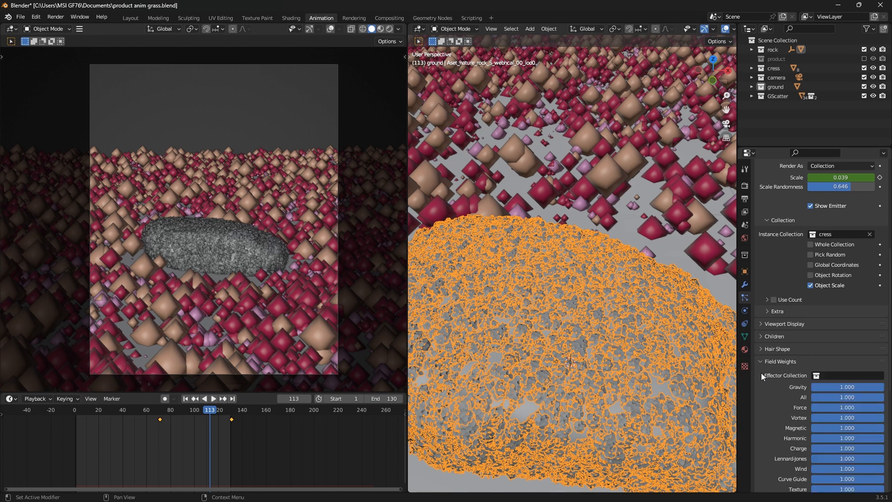
# Assign the vertex group "Group" to the Density of the rock's particle system
pyautogui.scroll(-12, 819, 375)
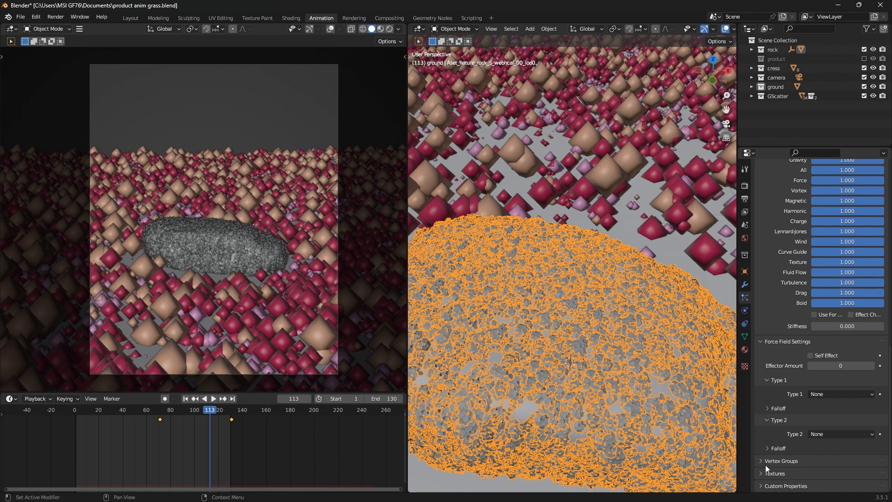
pyautogui.click(764, 463)
pyautogui.scroll(-5, 763, 466)
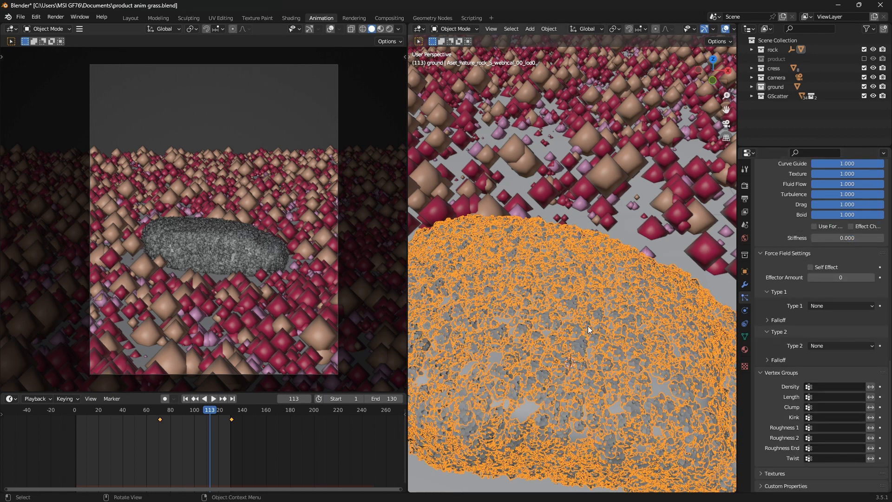
pyautogui.click(810, 386)
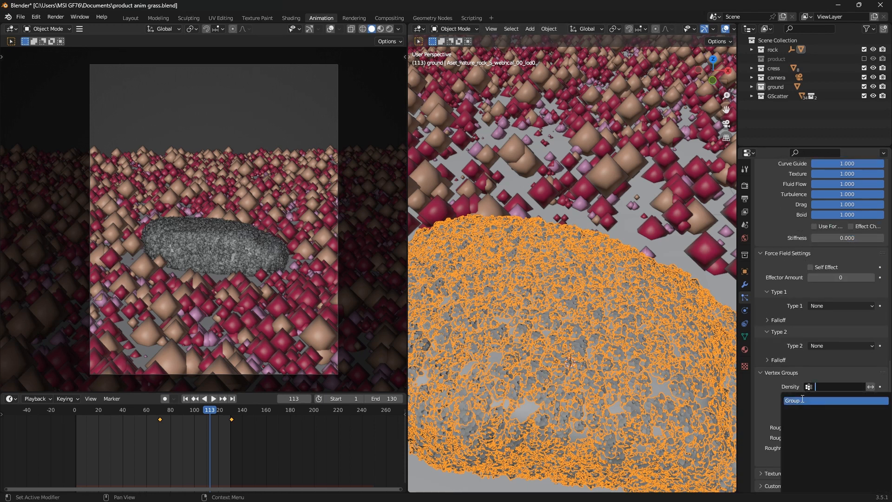
pyautogui.click(802, 400)
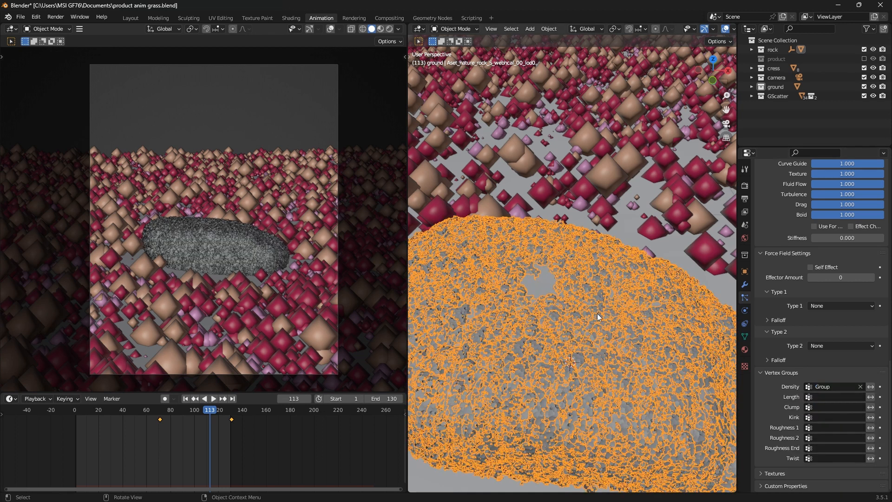
# Include the product collection again and inspect the cress gap against the bottle's base
pyautogui.moveTo(603, 320); pyautogui.dragTo(589, 347, button='middle')
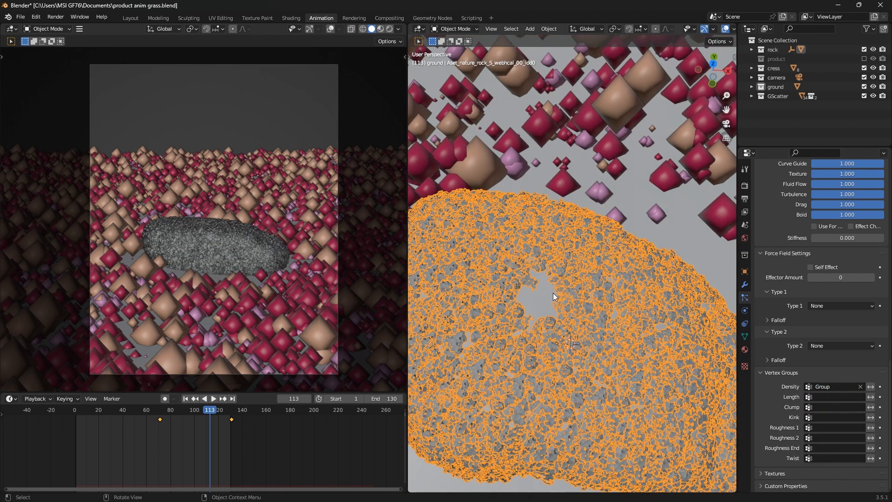
pyautogui.click(864, 58)
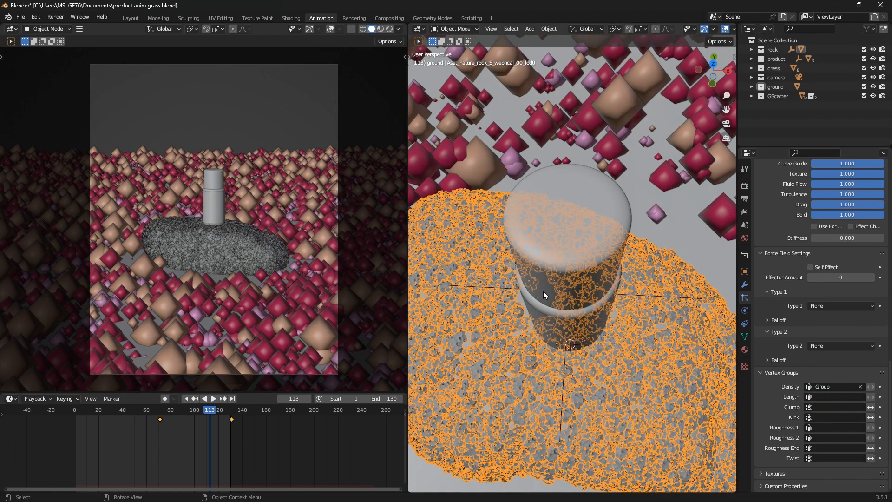
pyautogui.moveTo(542, 291); pyautogui.dragTo(564, 311, button='middle')
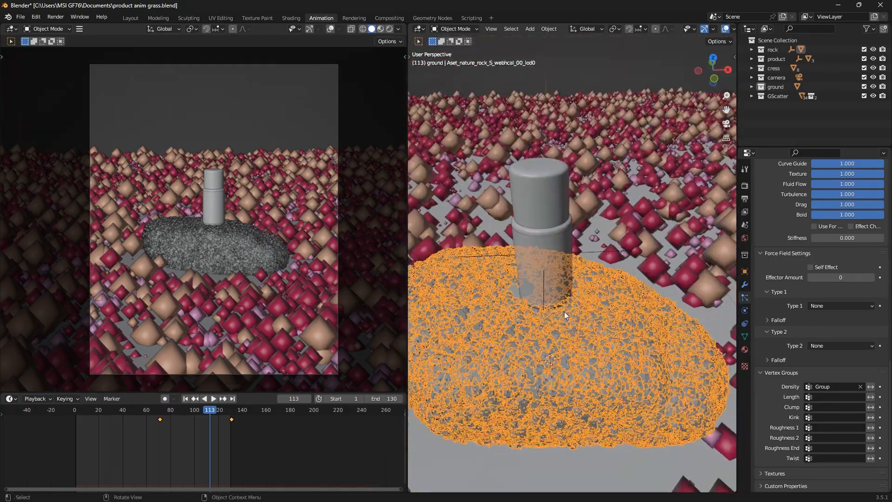
pyautogui.scroll(8, 553, 331)
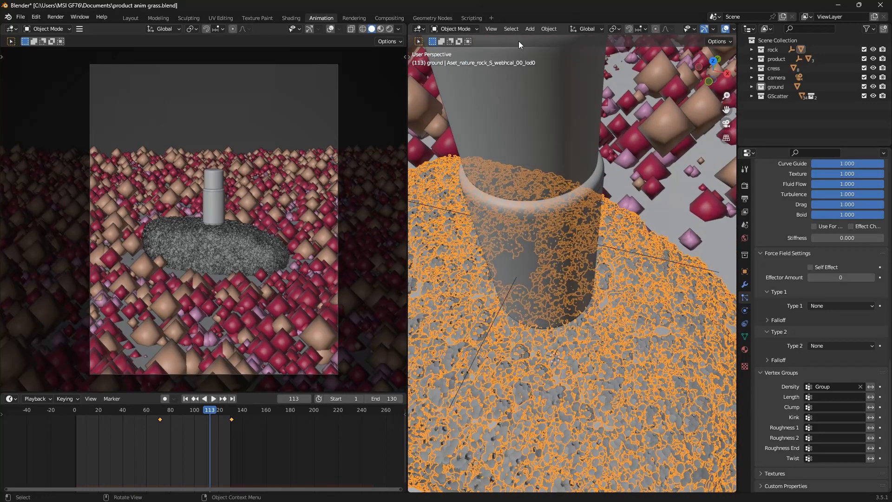
# Put the rock into Weight Paint mode and paint zero weight around the bottle's base from several sides
pyautogui.click(463, 28)
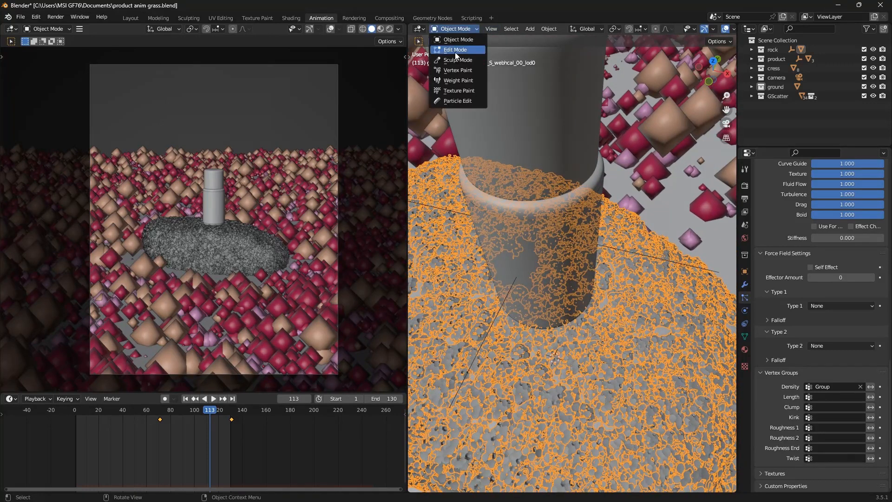
pyautogui.click(457, 81)
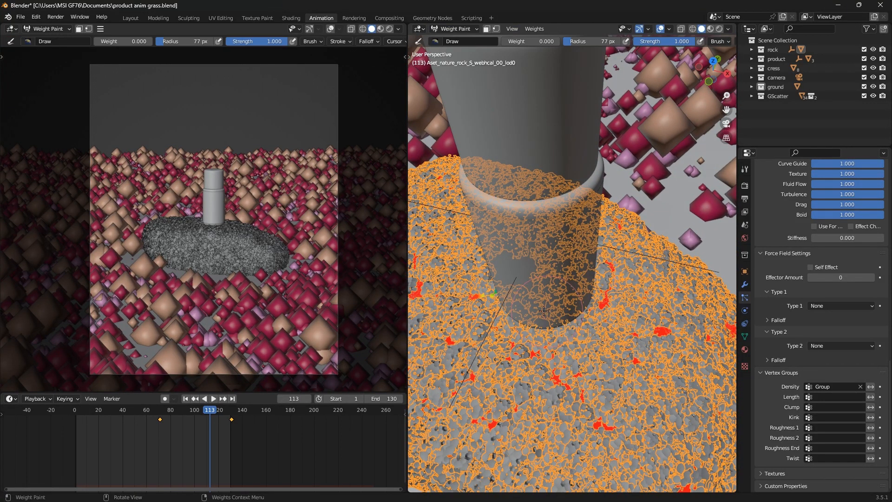
pyautogui.moveTo(544, 310)
pyautogui.mouseDown()
pyautogui.moveTo(520, 297)
pyautogui.moveTo(527, 274)
pyautogui.moveTo(555, 317)
pyautogui.mouseUp()
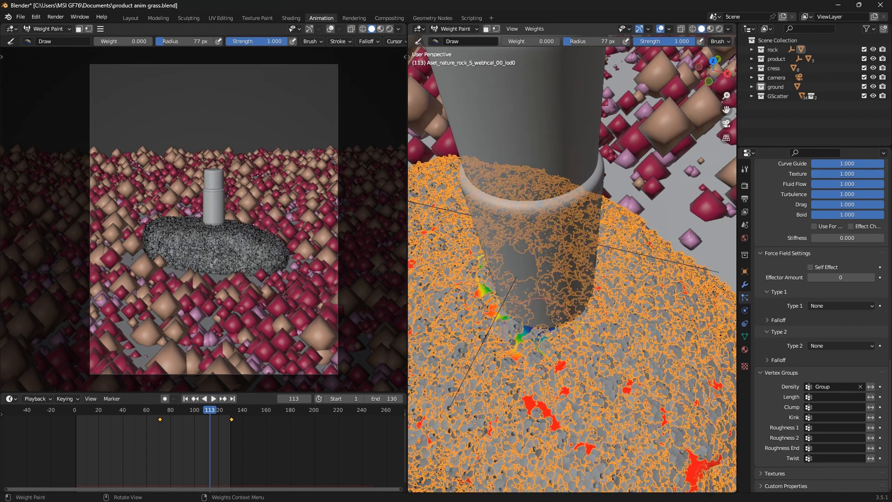
pyautogui.moveTo(554, 313); pyautogui.dragTo(466, 305, button='middle')
pyautogui.moveTo(572, 369)
pyautogui.mouseDown()
pyautogui.moveTo(548, 330)
pyautogui.moveTo(580, 320)
pyautogui.moveTo(557, 344)
pyautogui.moveTo(570, 337)
pyautogui.moveTo(563, 359)
pyautogui.moveTo(586, 349)
pyautogui.moveTo(608, 321)
pyautogui.moveTo(597, 337)
pyautogui.mouseUp()
pyautogui.moveTo(564, 349); pyautogui.dragTo(624, 350, button='middle')
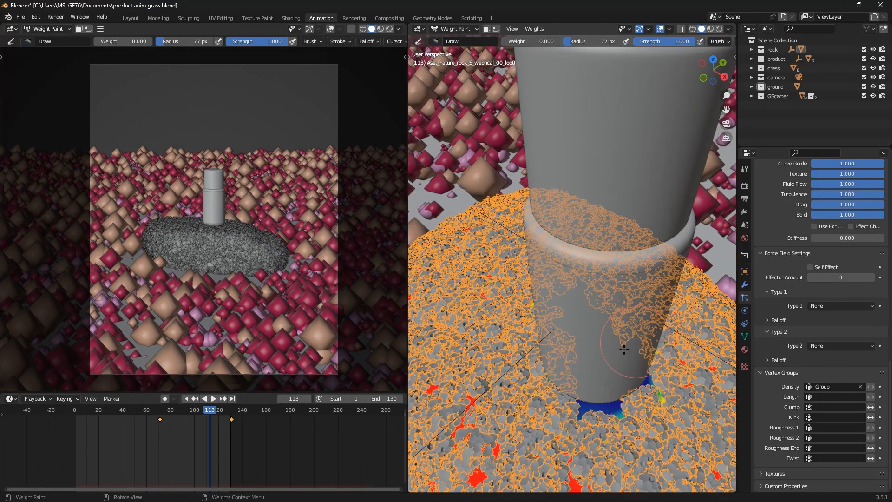
pyautogui.moveTo(624, 358)
pyautogui.mouseDown()
pyautogui.moveTo(556, 391)
pyautogui.moveTo(563, 389)
pyautogui.mouseUp()
pyautogui.moveTo(563, 389); pyautogui.dragTo(622, 375, button='middle')
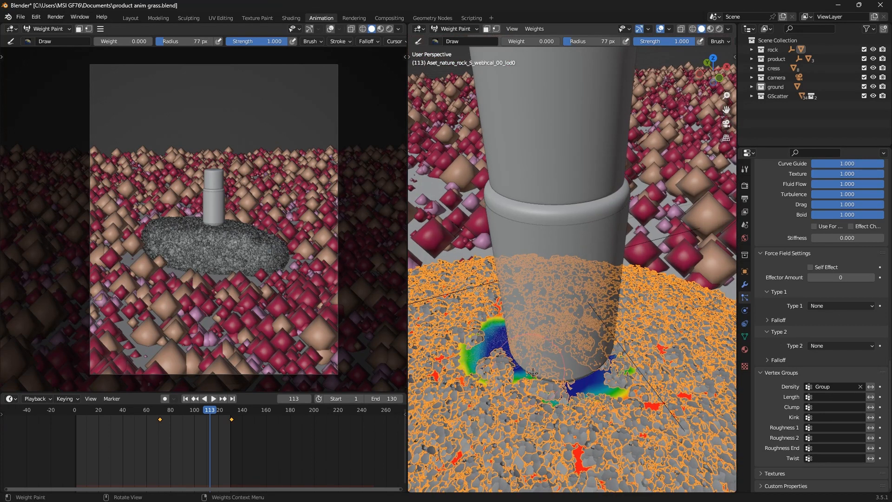
pyautogui.click(557, 380)
pyautogui.click(557, 376)
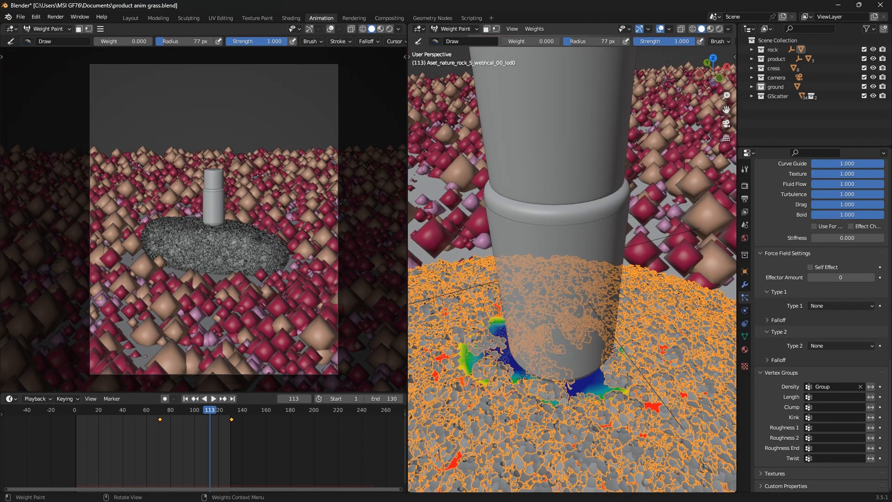
# Return the rock to Object Mode, view the whole rock with the bottle, and deselect everything
pyautogui.click(458, 33)
pyautogui.click(453, 48)
pyautogui.click(453, 32)
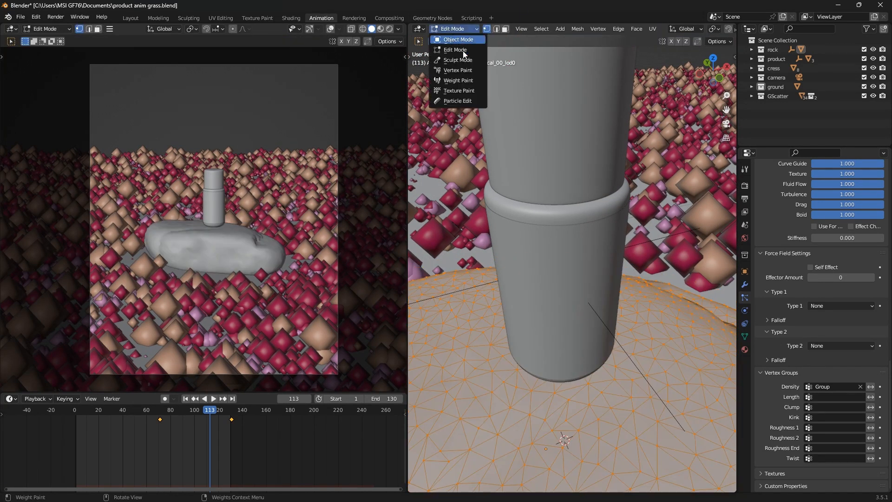
pyautogui.click(459, 39)
pyautogui.scroll(-11, 553, 259)
pyautogui.moveTo(554, 269); pyautogui.dragTo(537, 272, button='middle')
pyautogui.scroll(4, 541, 276)
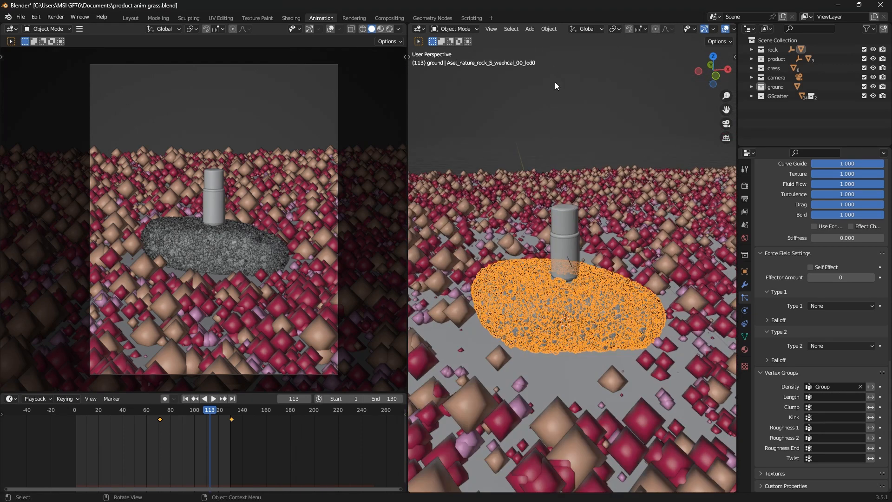
pyautogui.click(616, 105)
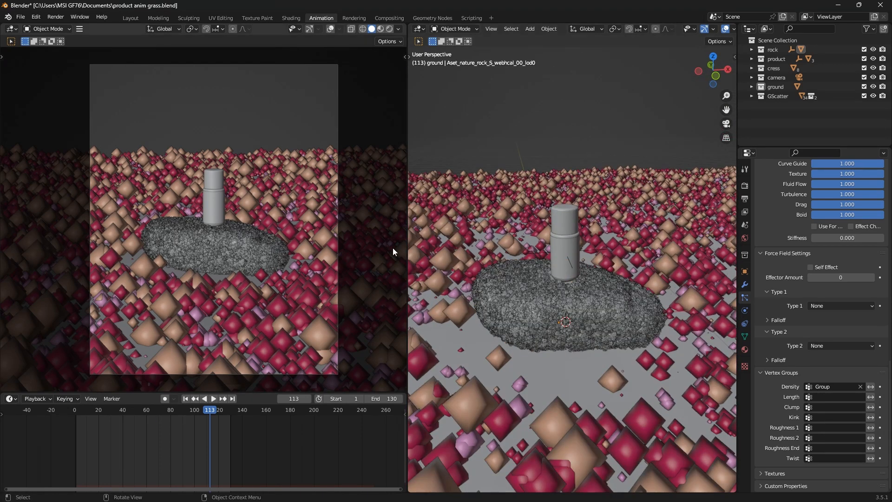
# Enlarge the camera viewport by shrinking the timeline area and switch the camera view to Rendered shading
pyautogui.moveTo(251, 393); pyautogui.dragTo(251, 448)
pyautogui.scroll(1, 291, 347)
pyautogui.scroll(-1, 280, 358)
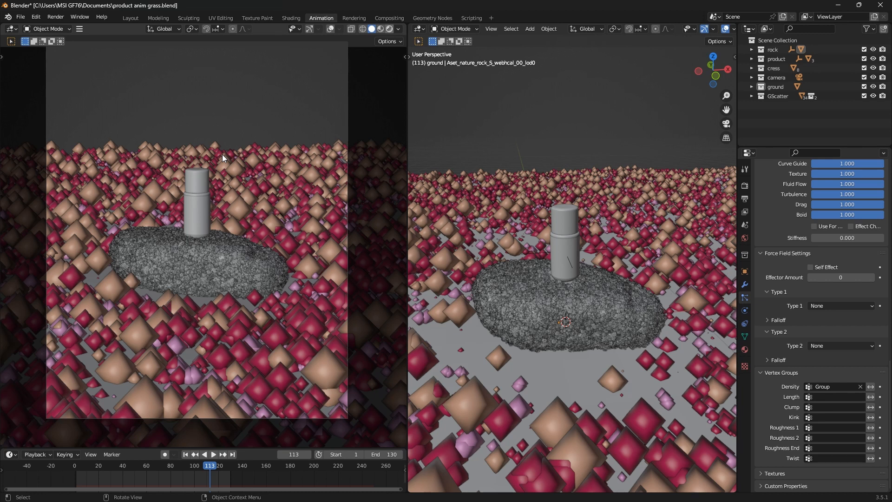
pyautogui.press('z')
pyautogui.press('8')
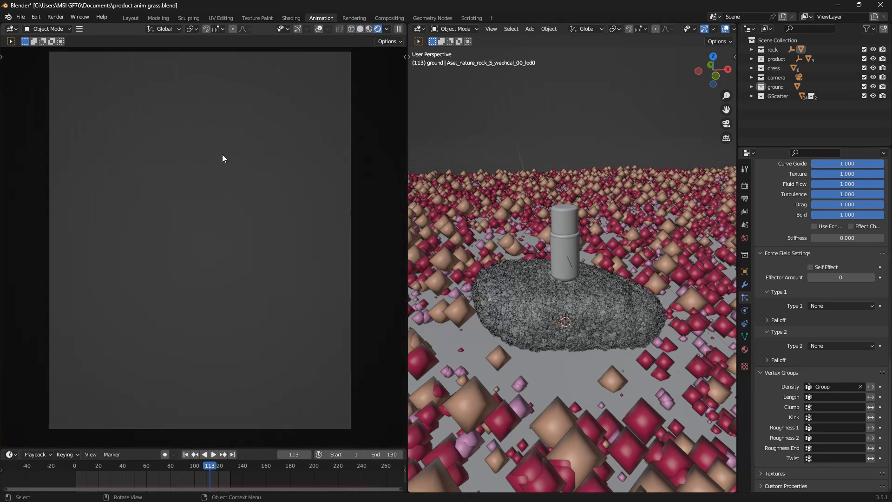